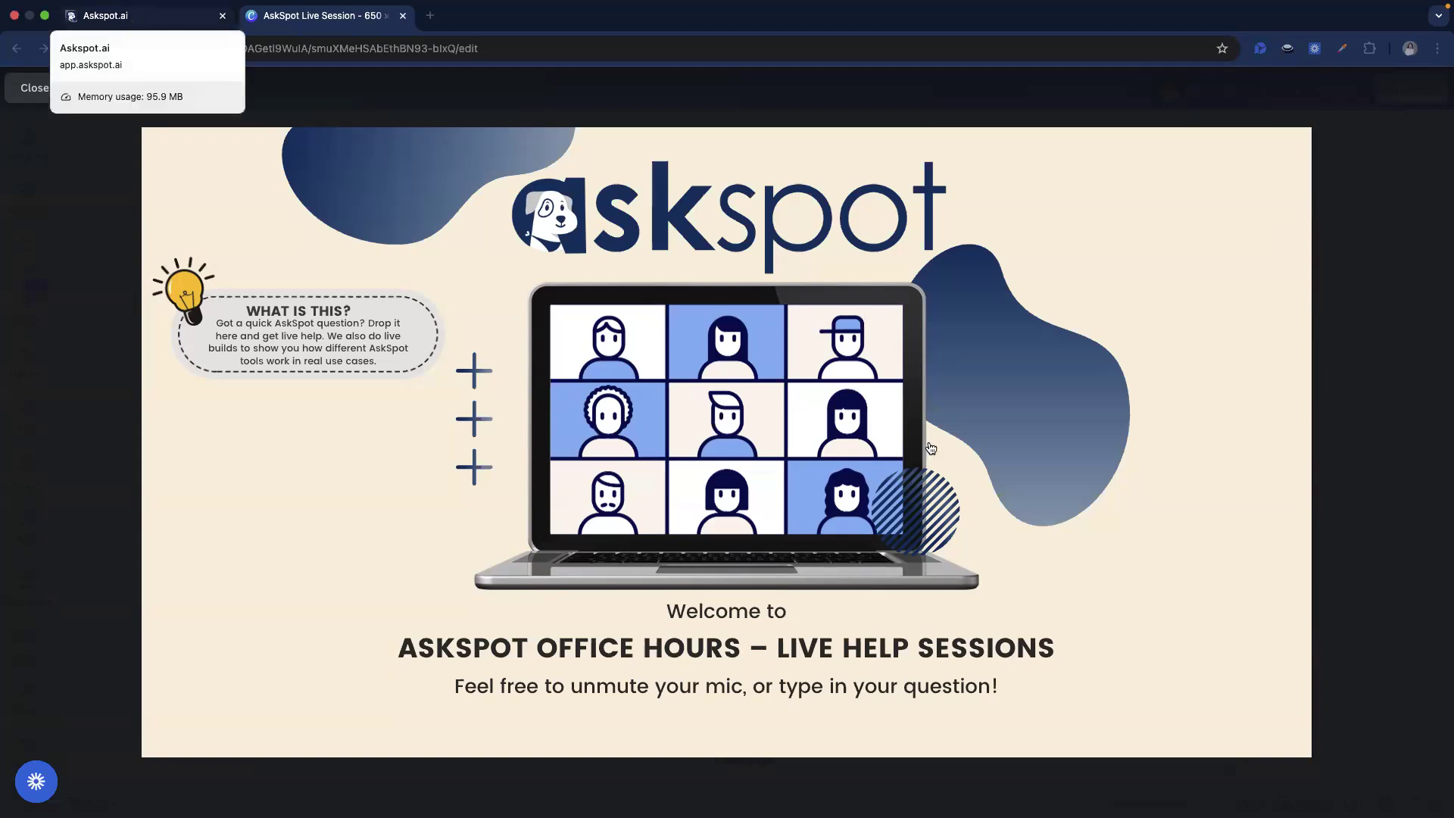
Start a new IntelliForm tool in the Intelliform Templates business on Askspot.ai.
{"action": "left_click", "coordinate": [128, 17]}
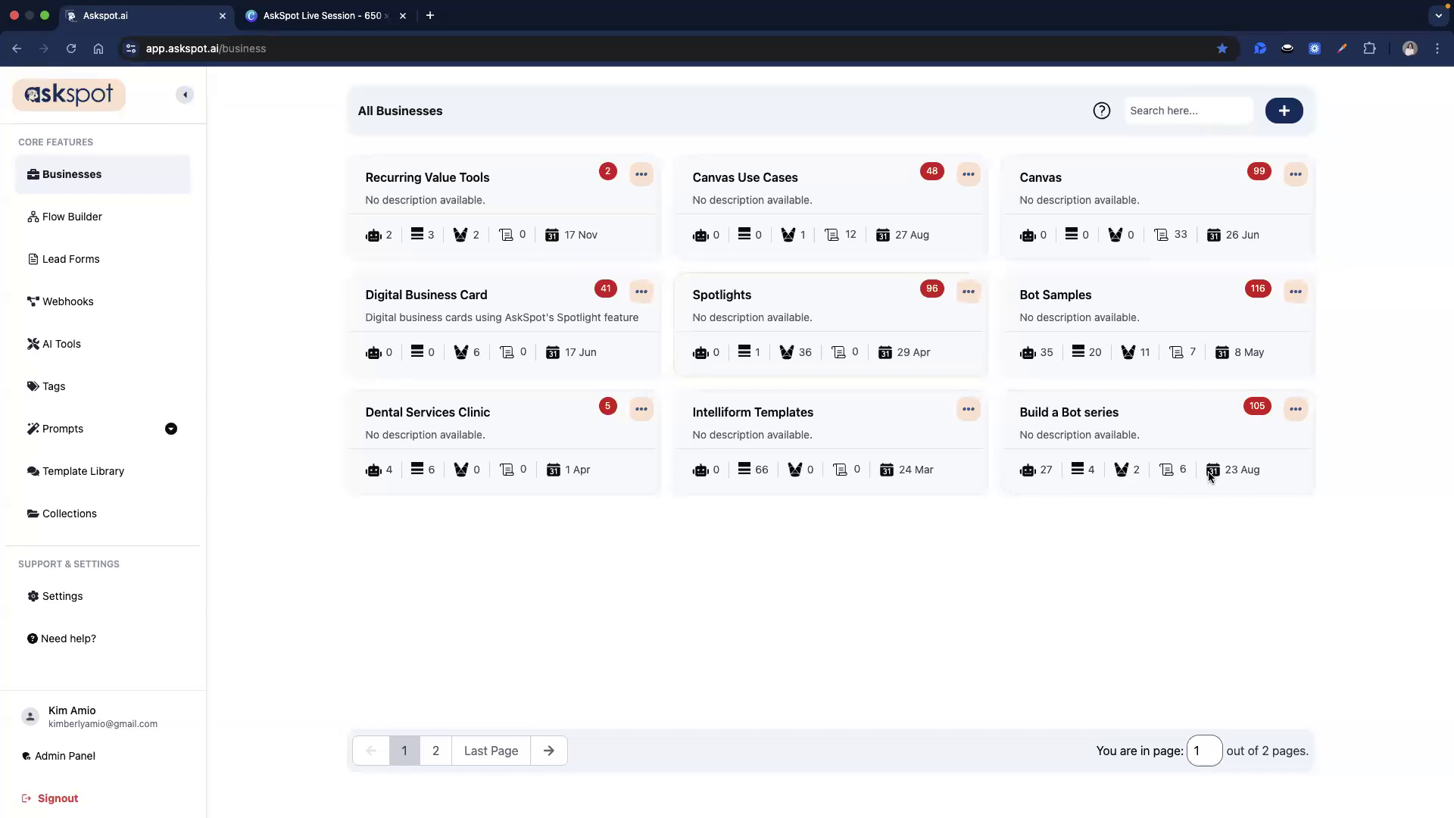
{"action": "left_click", "coordinate": [778, 429]}
{"action": "left_click", "coordinate": [1284, 113]}
{"action": "left_click", "coordinate": [625, 504]}
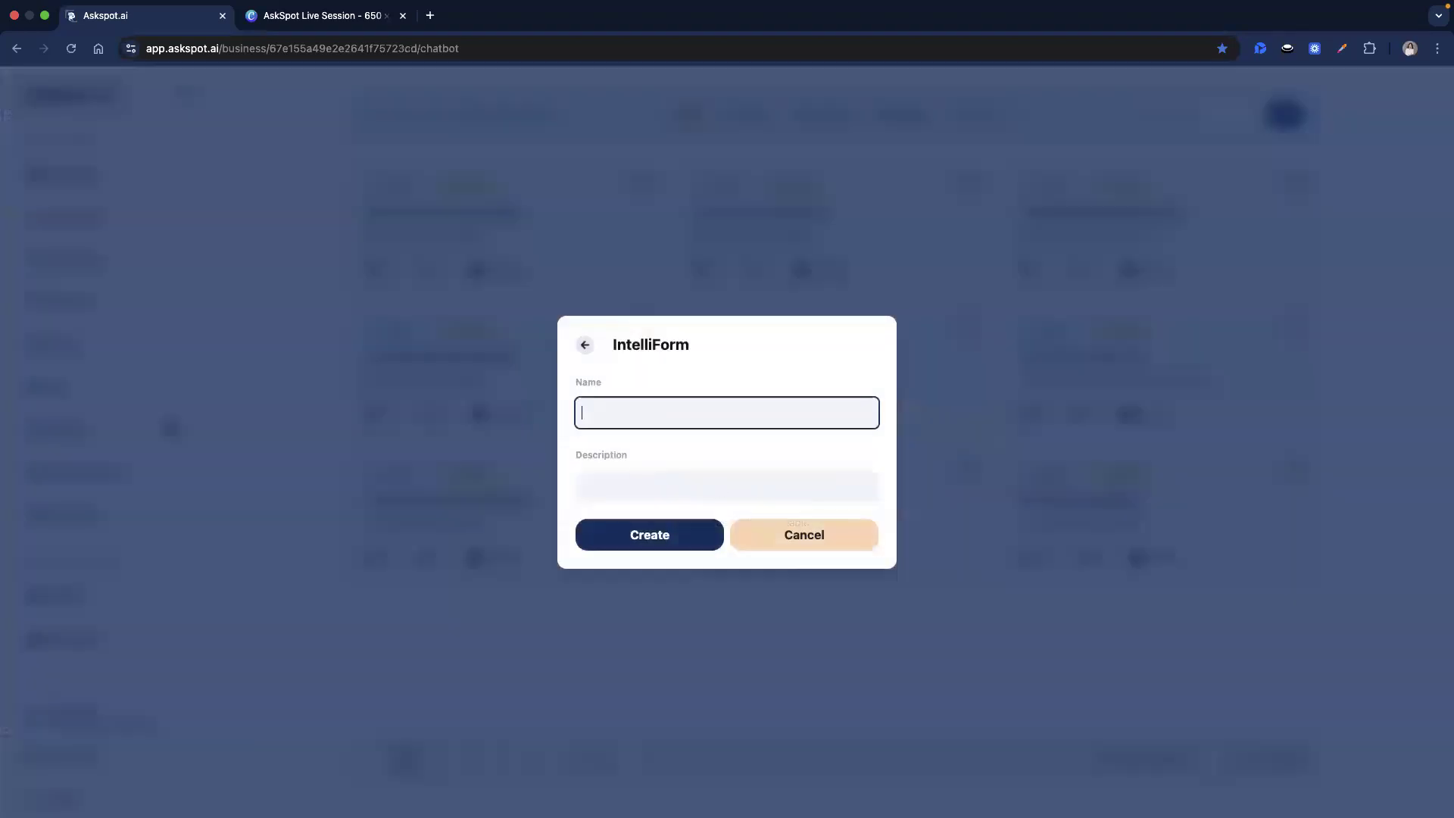
Name the form 'AI Business Model Generator', create it, and open its empty builder.
{"action": "left_click", "coordinate": [744, 413]}
{"action": "type", "text": "AI Business Model Generator"}
{"action": "left_click", "coordinate": [670, 523]}
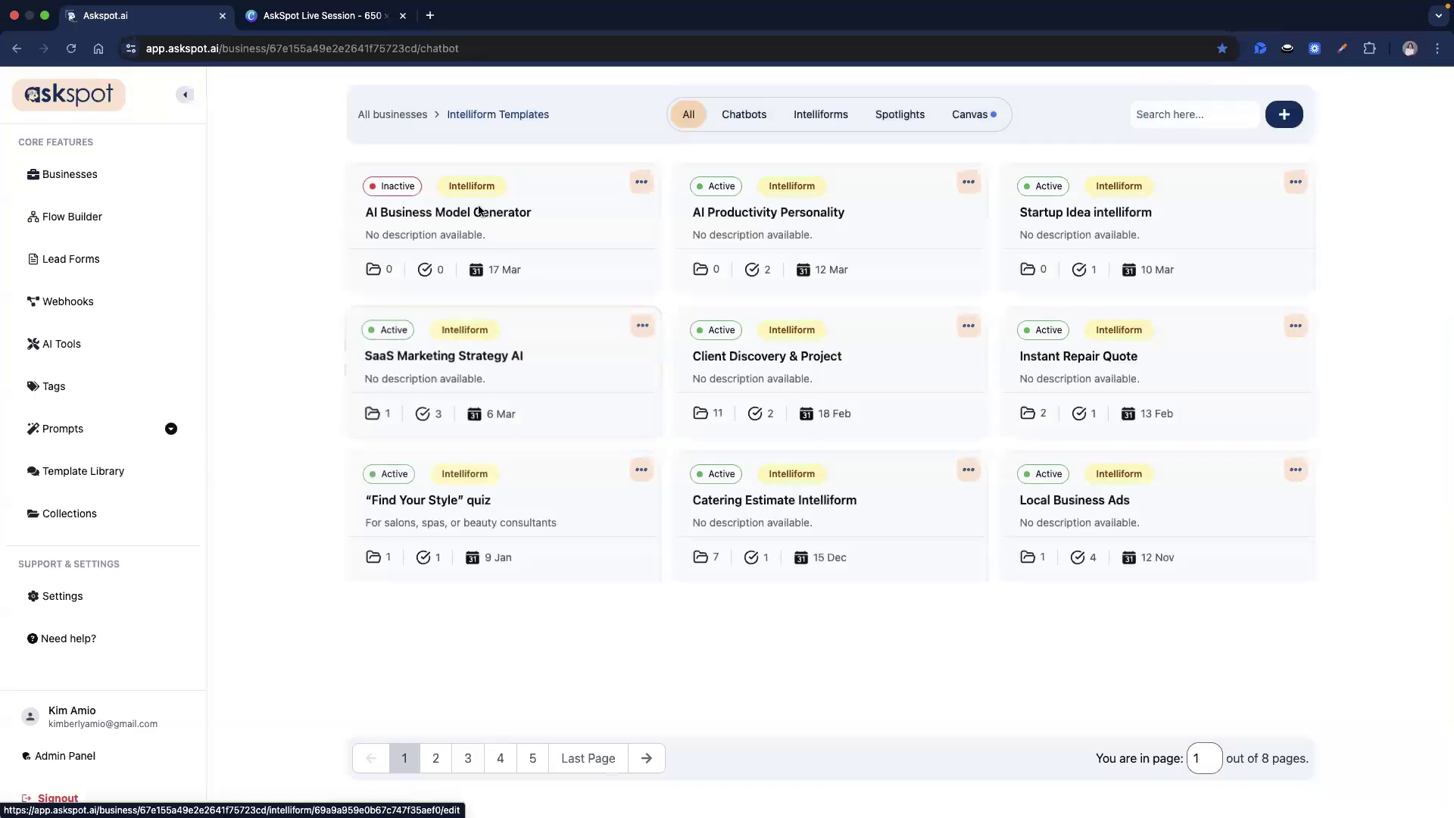
{"action": "left_click", "coordinate": [480, 214]}
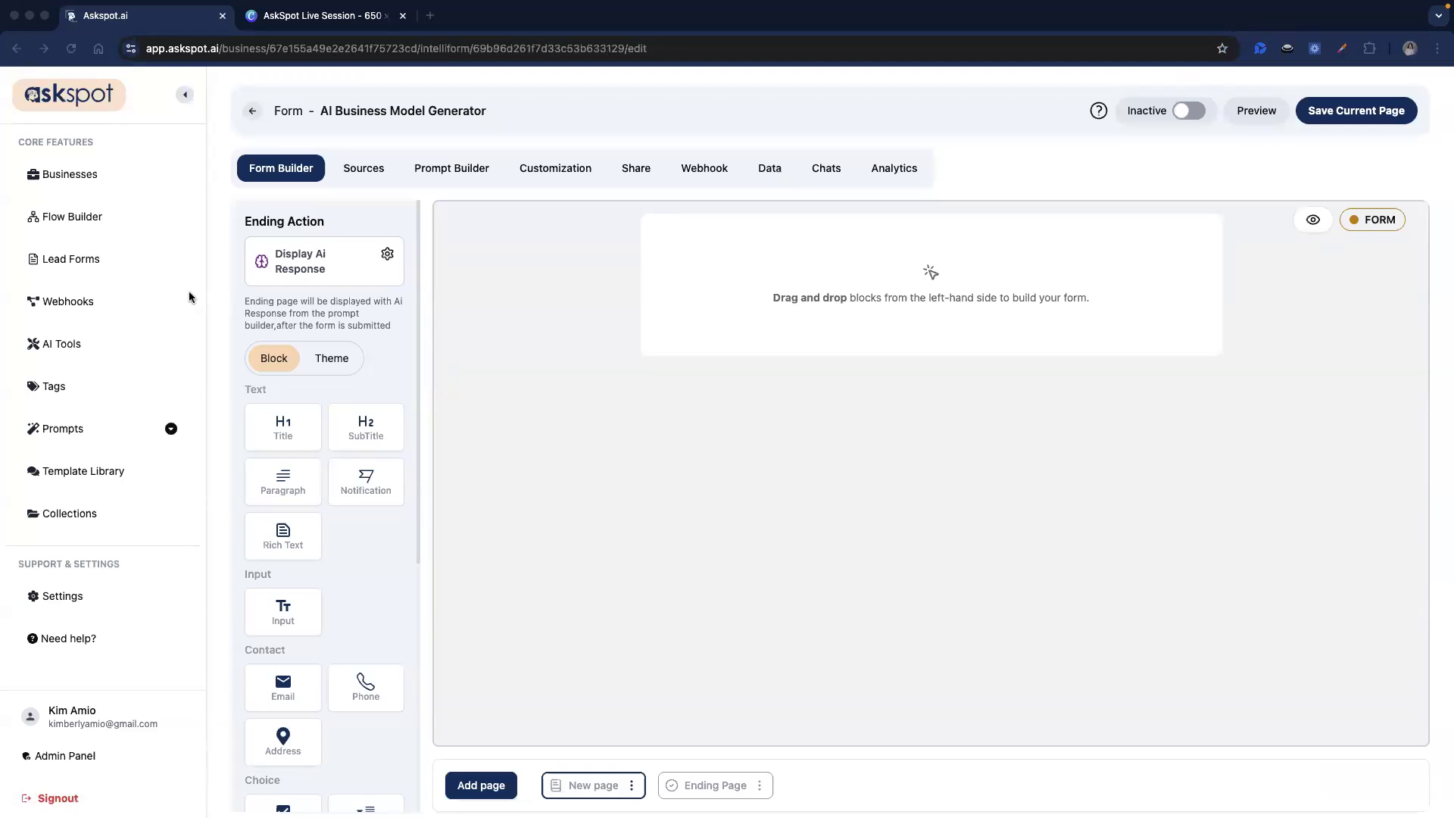
Add a Title block reading 'AI Business Model Generator' and save it.
{"action": "scroll", "coordinate": [280, 485], "scroll_direction": "down", "scroll_amount": 3}
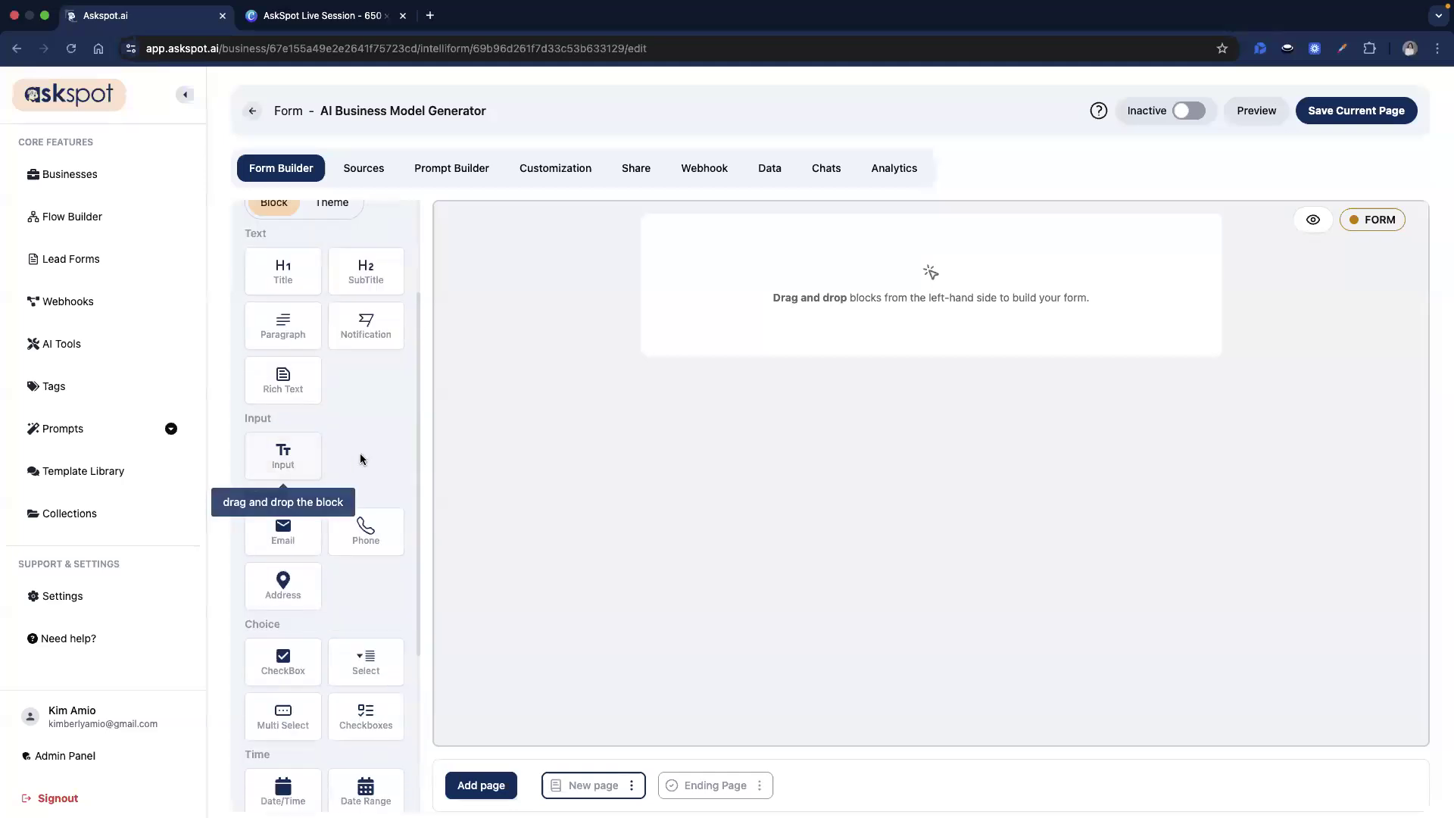
{"action": "scroll", "coordinate": [288, 439], "scroll_direction": "up", "scroll_amount": 3}
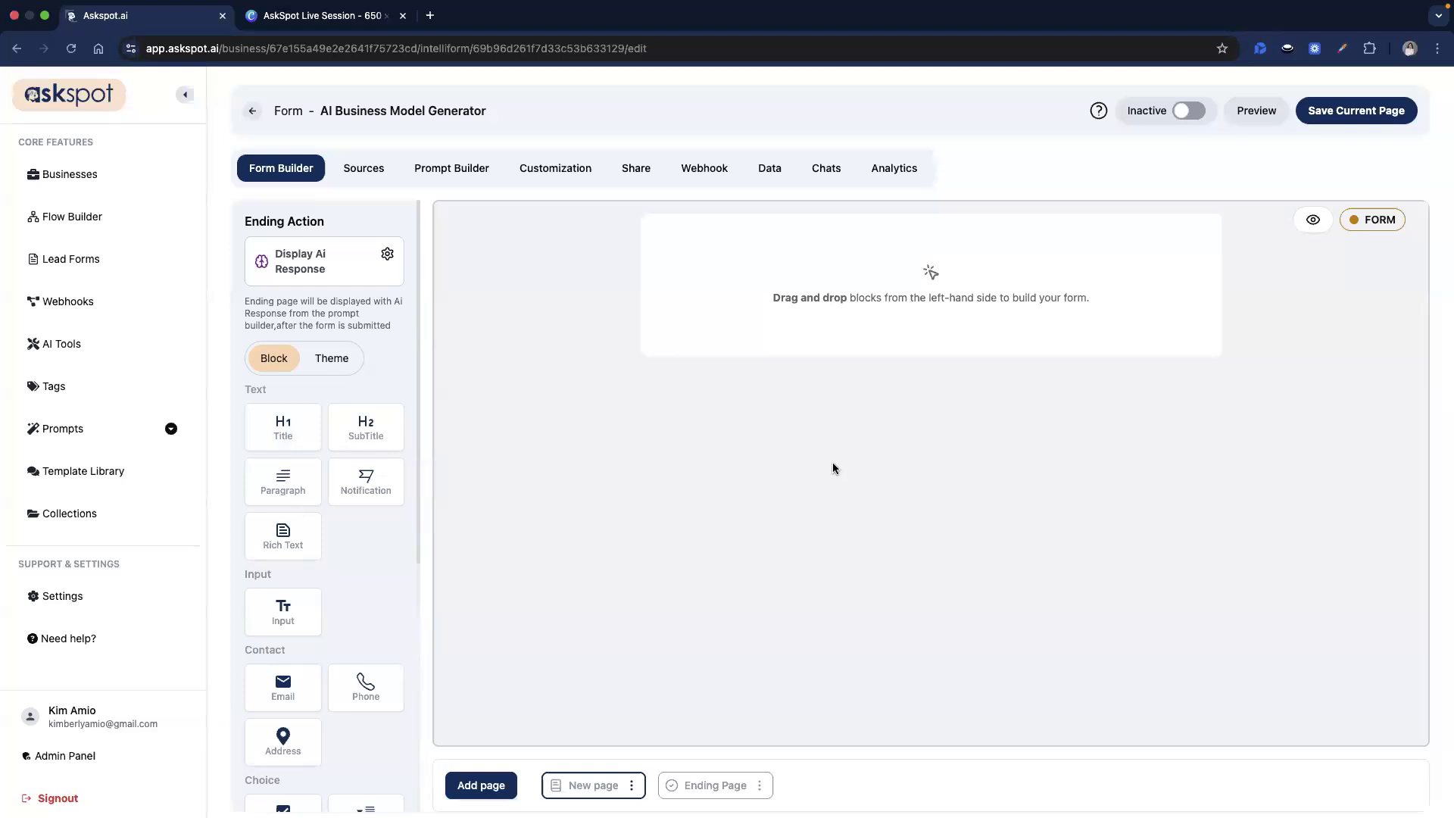
{"action": "left_click_drag", "start_coordinate": [282, 424], "coordinate": [835, 250]}
{"action": "left_click", "coordinate": [836, 246]}
{"action": "double_click", "coordinate": [1305, 156]}
{"action": "key", "text": "ctrl+a"}
{"action": "key", "text": "ctrl+v"}
{"action": "triple_click", "coordinate": [1299, 237]}
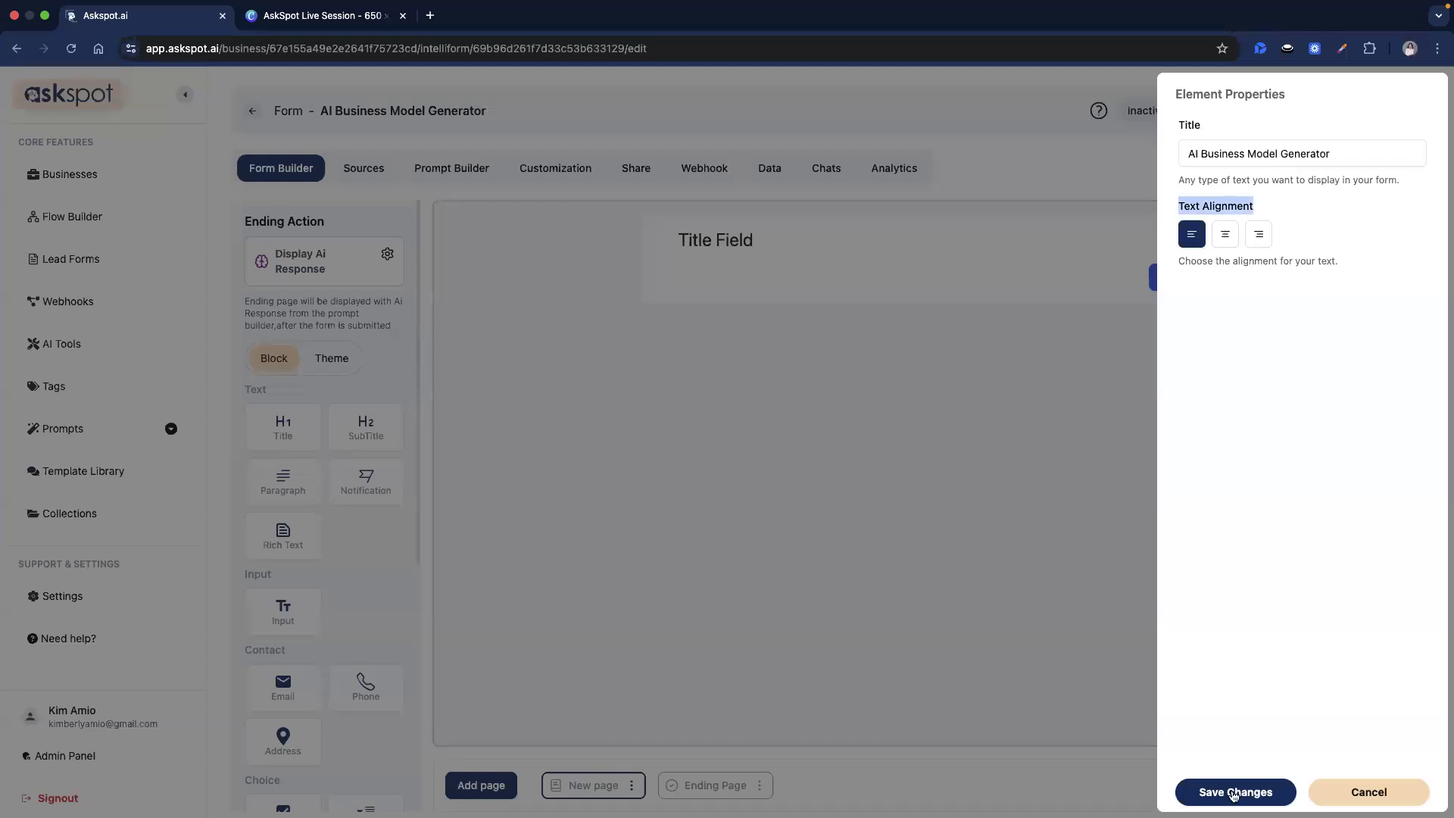
{"action": "left_click", "coordinate": [1234, 793]}
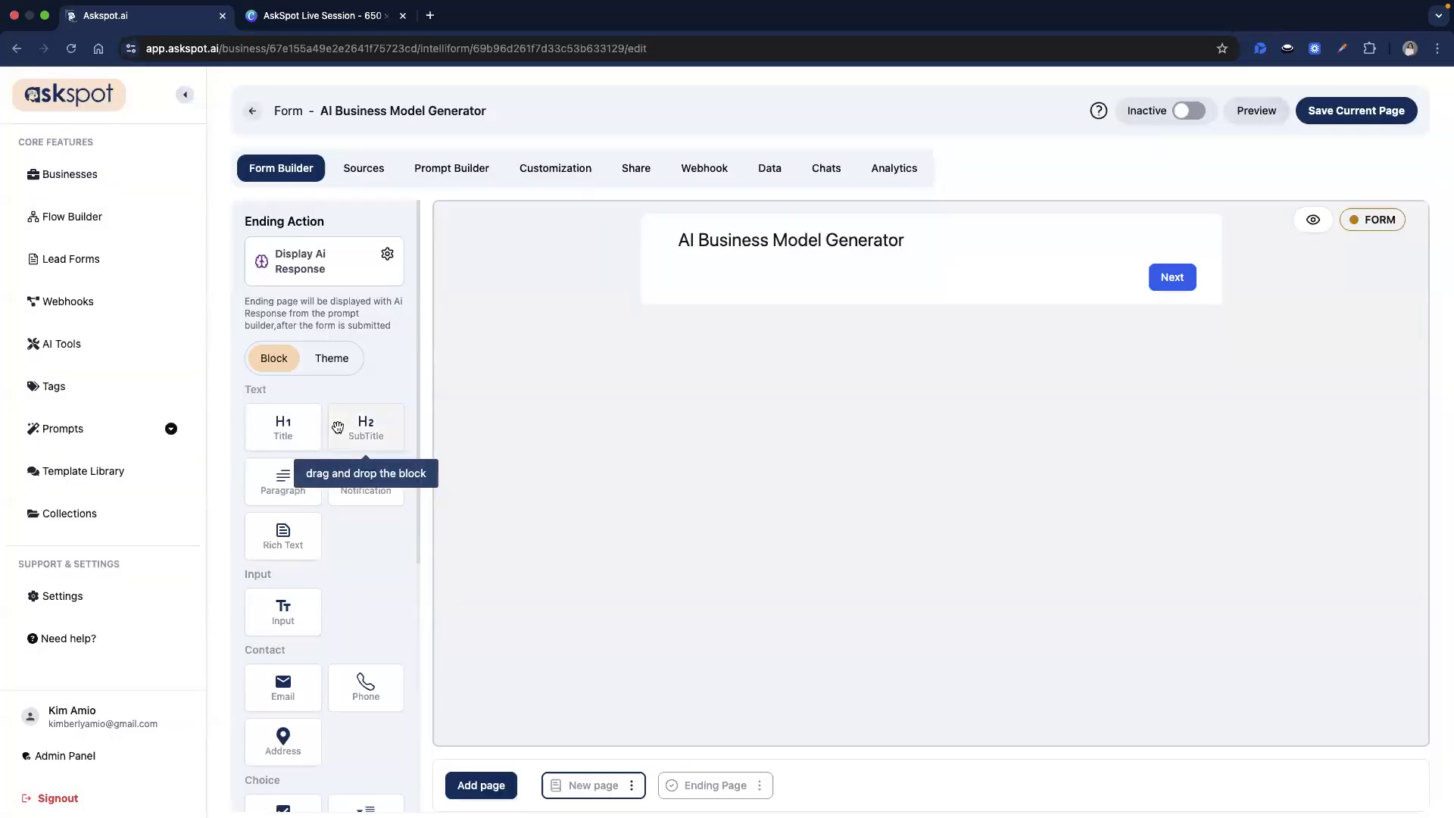
Add an Input with id full_name, label 'Enter your full name', empty helper text, and save.
{"action": "scroll", "coordinate": [284, 614], "scroll_direction": "down", "scroll_amount": 1}
{"action": "left_click_drag", "start_coordinate": [285, 593], "coordinate": [748, 288]}
{"action": "left_click", "coordinate": [750, 289]}
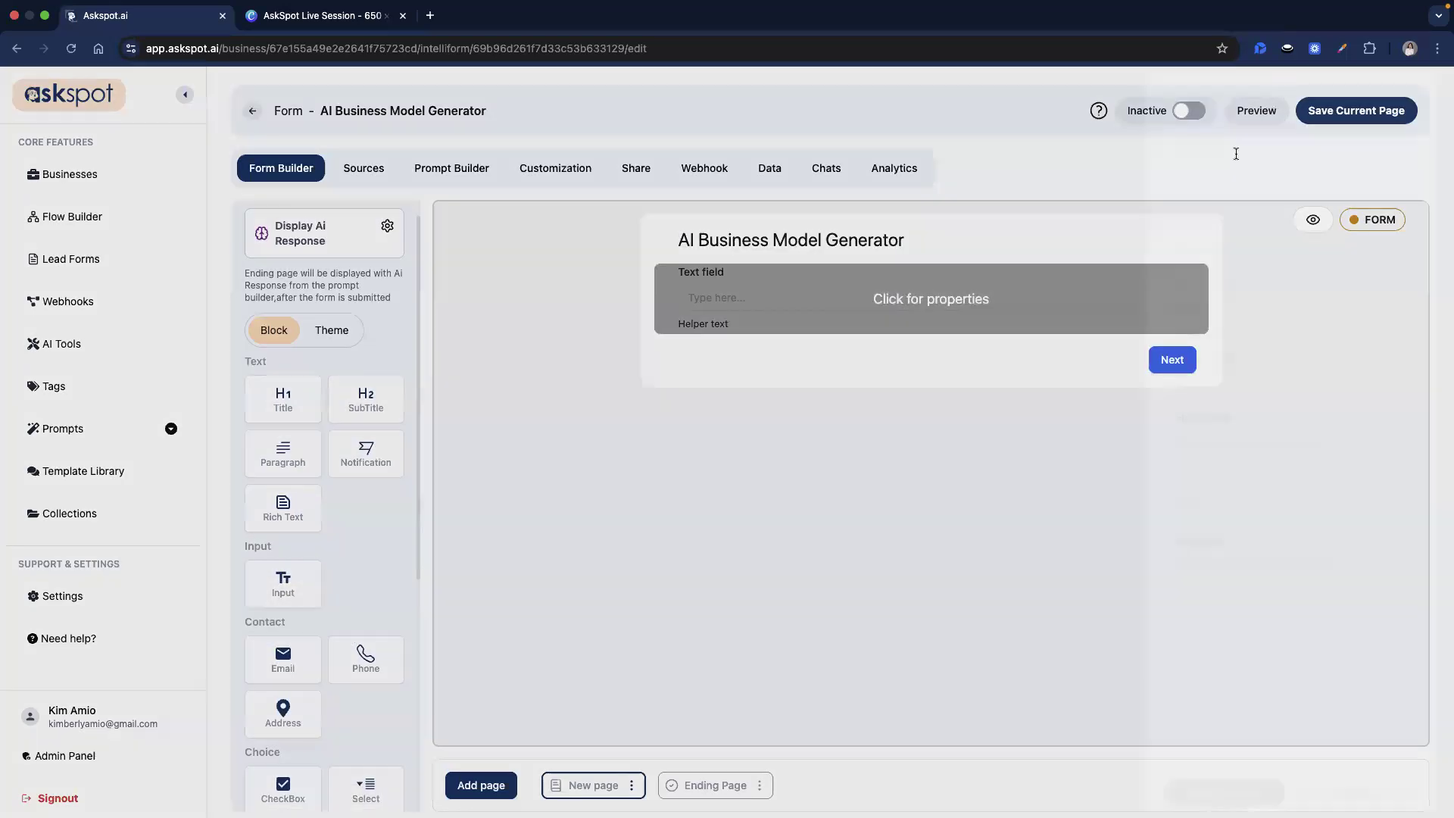
{"action": "double_click", "coordinate": [1233, 153]}
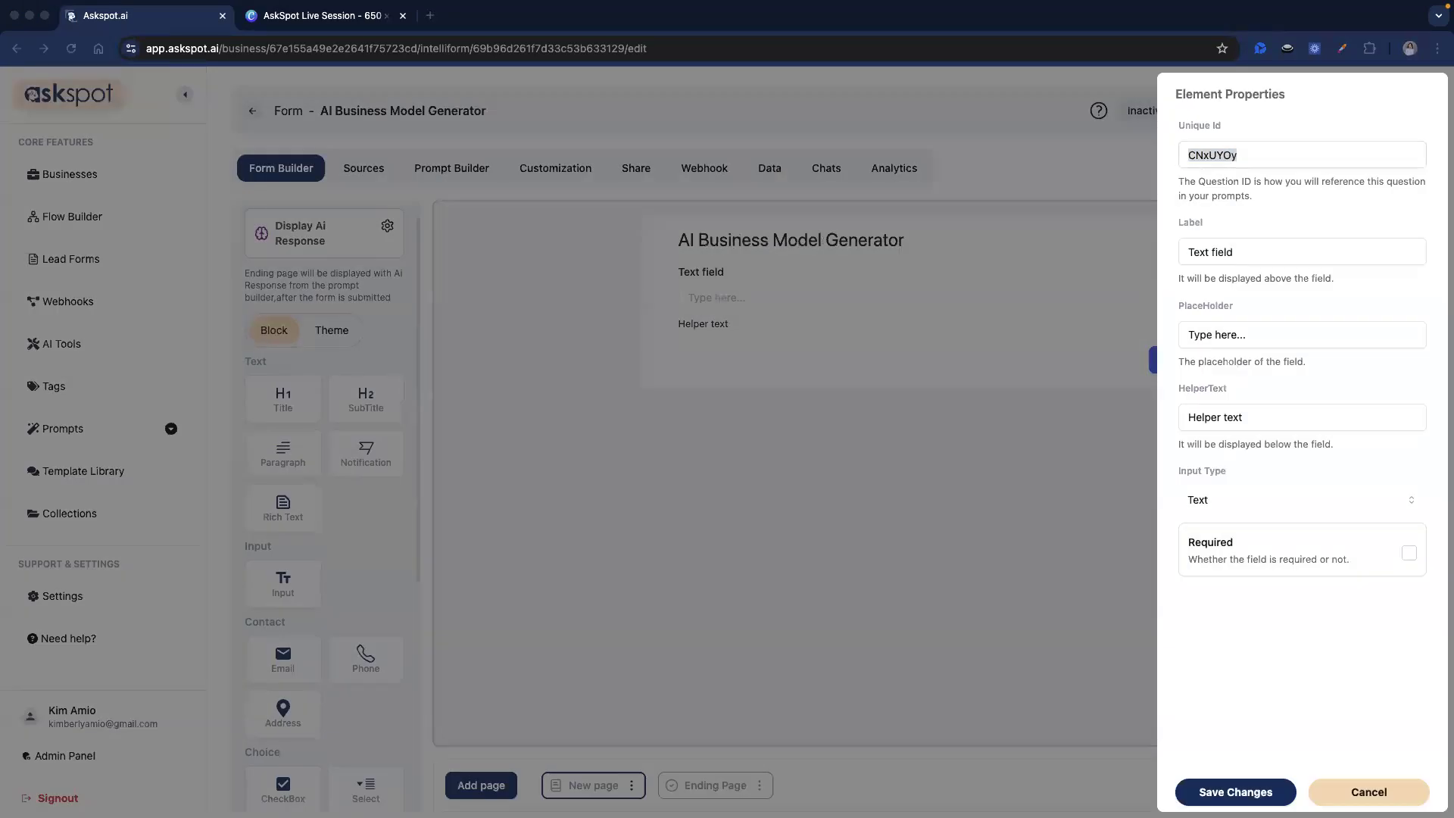
{"action": "double_click", "coordinate": [1193, 154]}
{"action": "type", "text": "full_name"}
{"action": "triple_click", "coordinate": [1217, 247]}
{"action": "type", "text": "Enter your full name"}
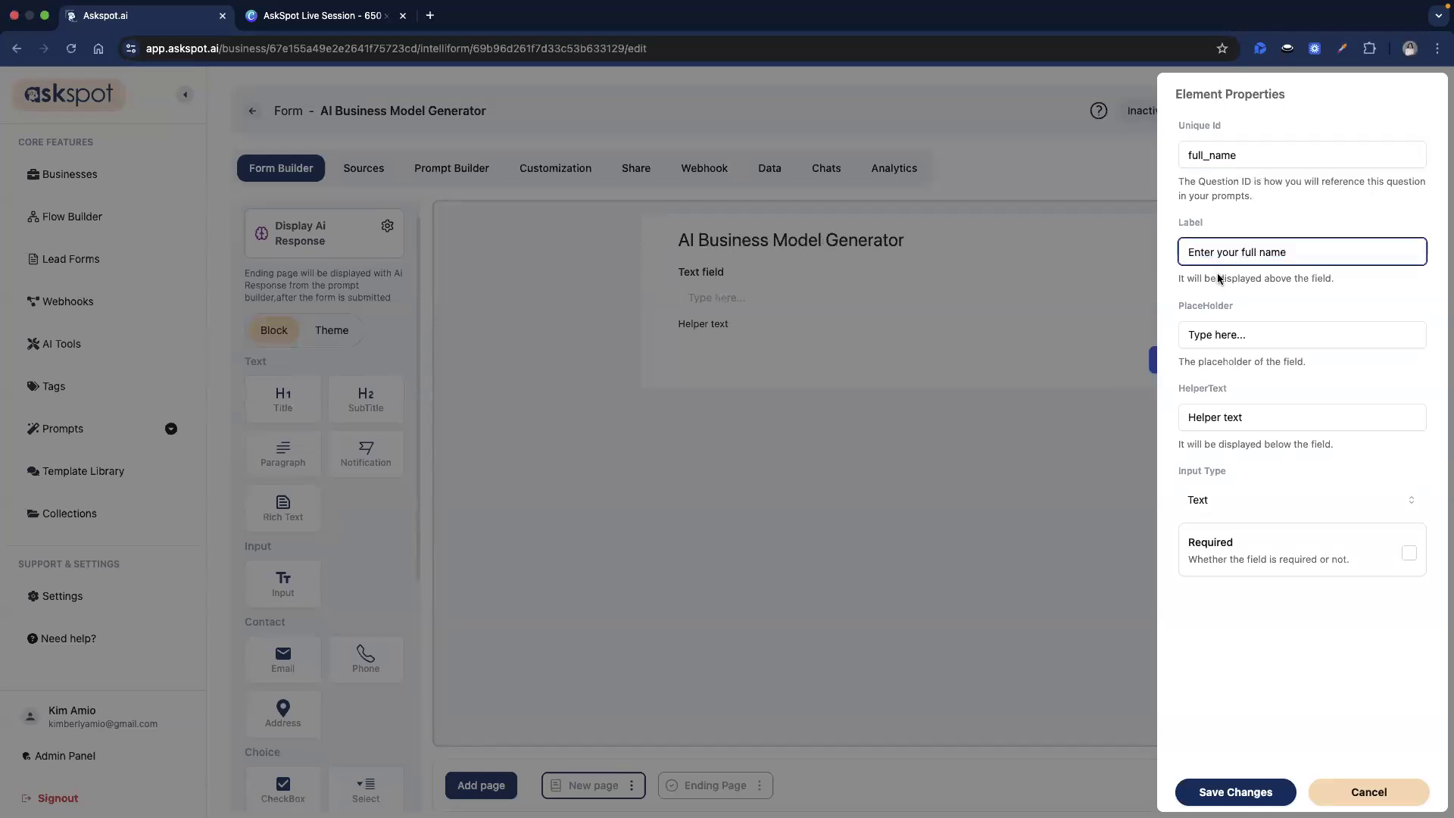
{"action": "triple_click", "coordinate": [1251, 424]}
{"action": "key", "text": "BackSpace"}
{"action": "left_click", "coordinate": [1250, 782]}
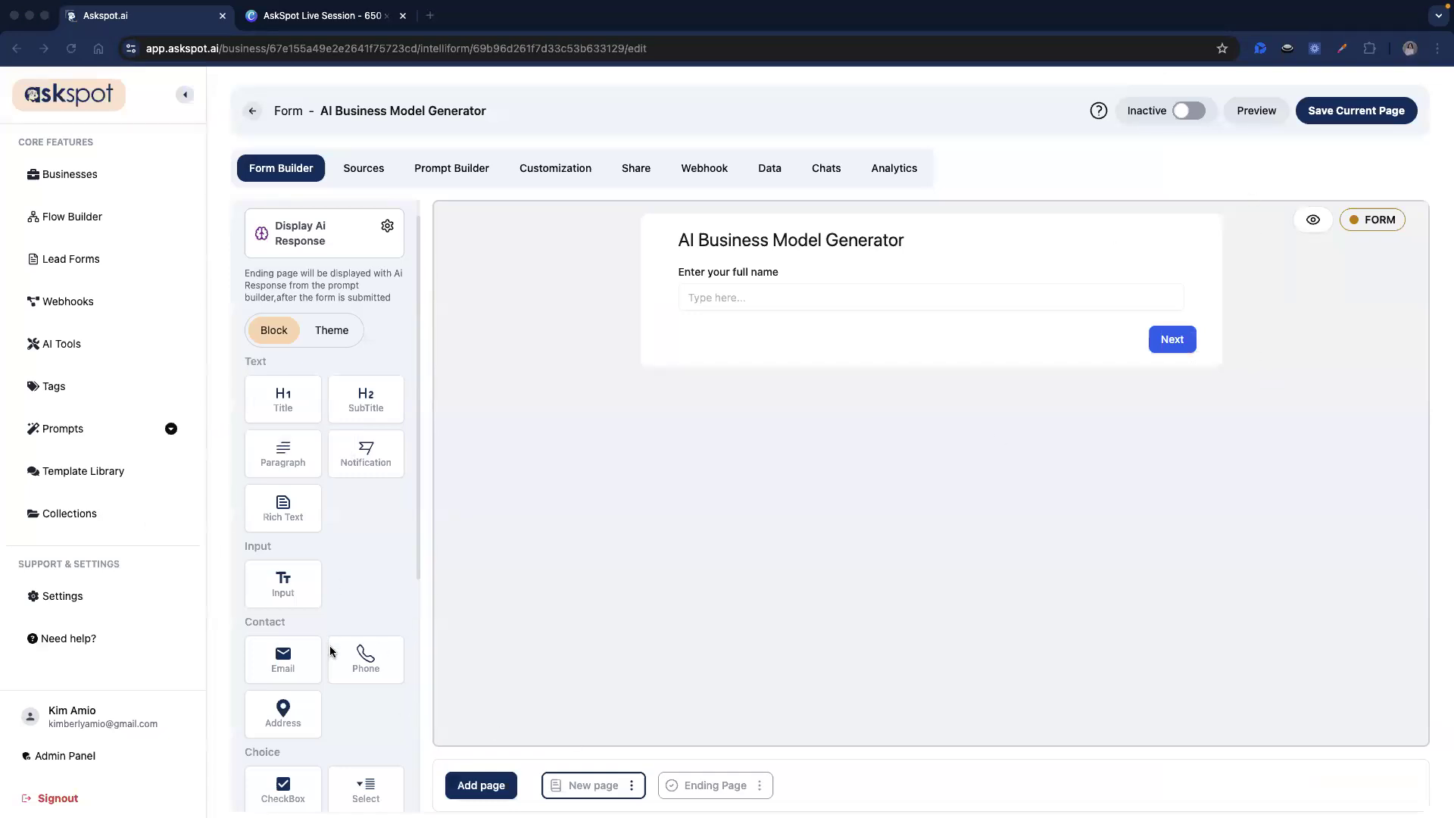
{"action": "scroll", "coordinate": [325, 644], "scroll_direction": "down", "scroll_amount": 1}
Add an Email field with id email_address and label 'Enter your email address here', then save.
{"action": "left_click_drag", "start_coordinate": [697, 407], "coordinate": [753, 349]}
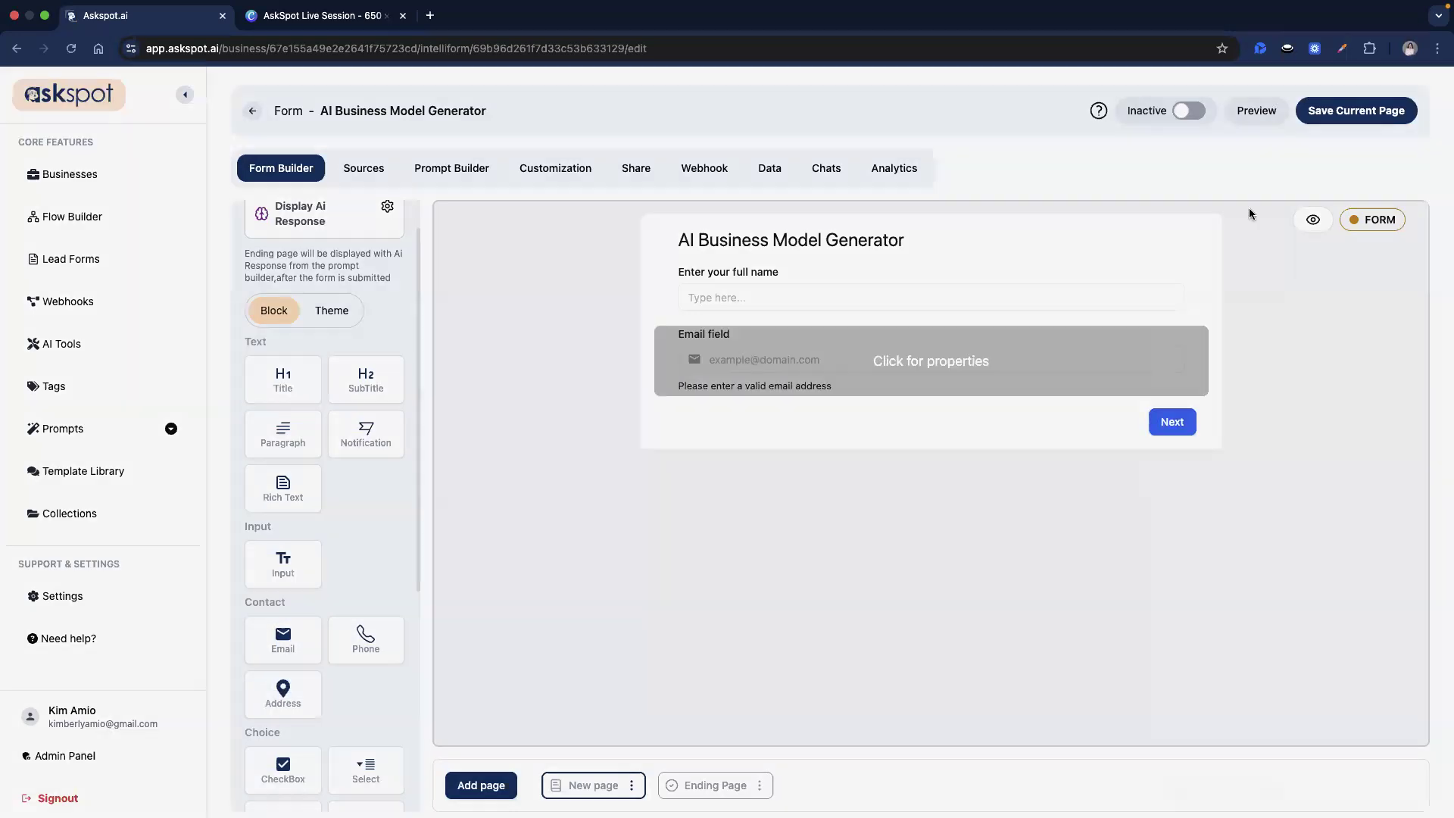
{"action": "left_click", "coordinate": [1221, 164]}
{"action": "double_click", "coordinate": [1221, 164]}
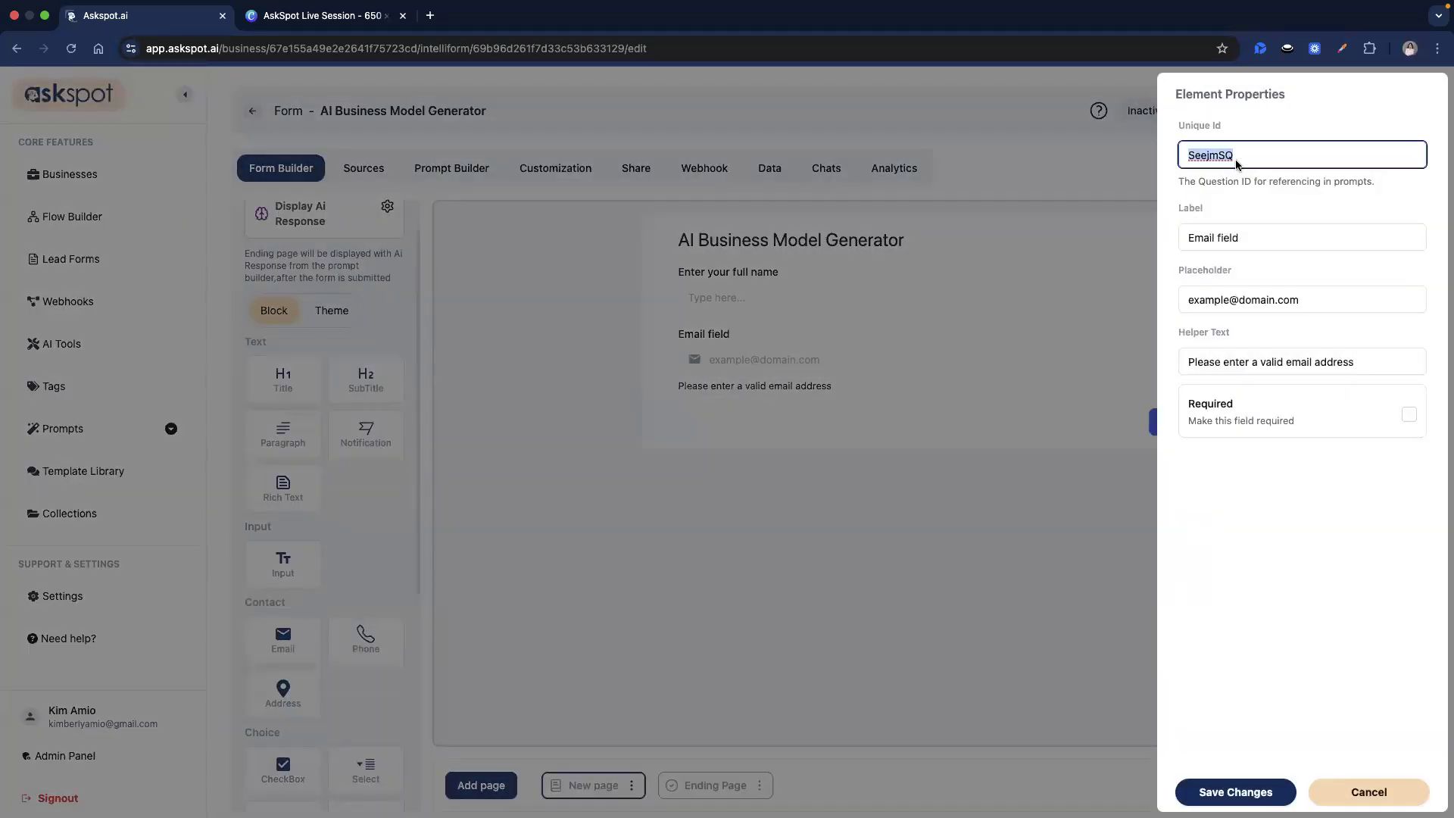
{"action": "type", "text": "emai"}
{"action": "key", "text": "Down"}
{"action": "key", "text": "Return"}
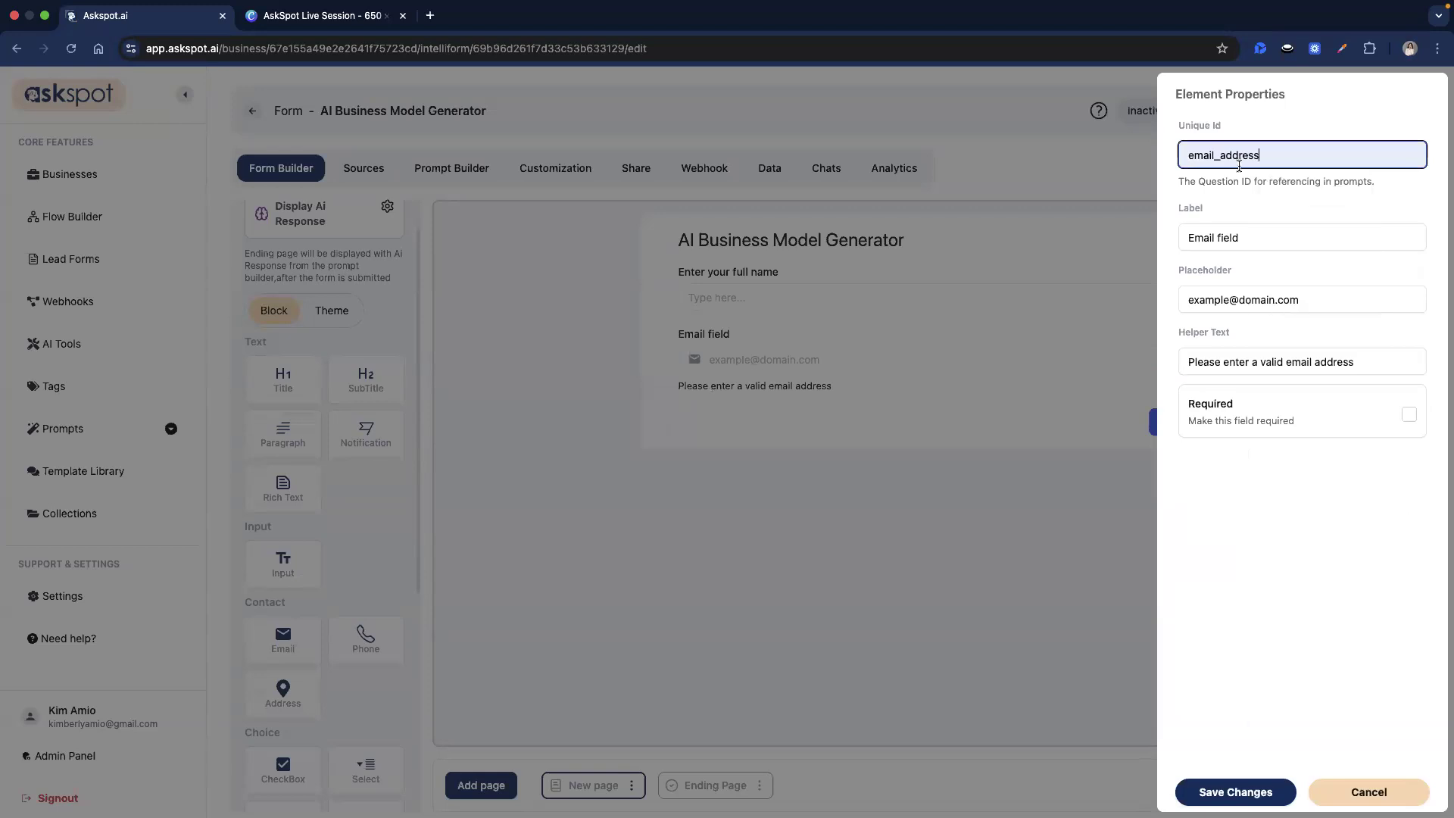
{"action": "double_click", "coordinate": [1227, 237]}
{"action": "triple_click", "coordinate": [1227, 238]}
{"action": "type", "text": "Enter"}
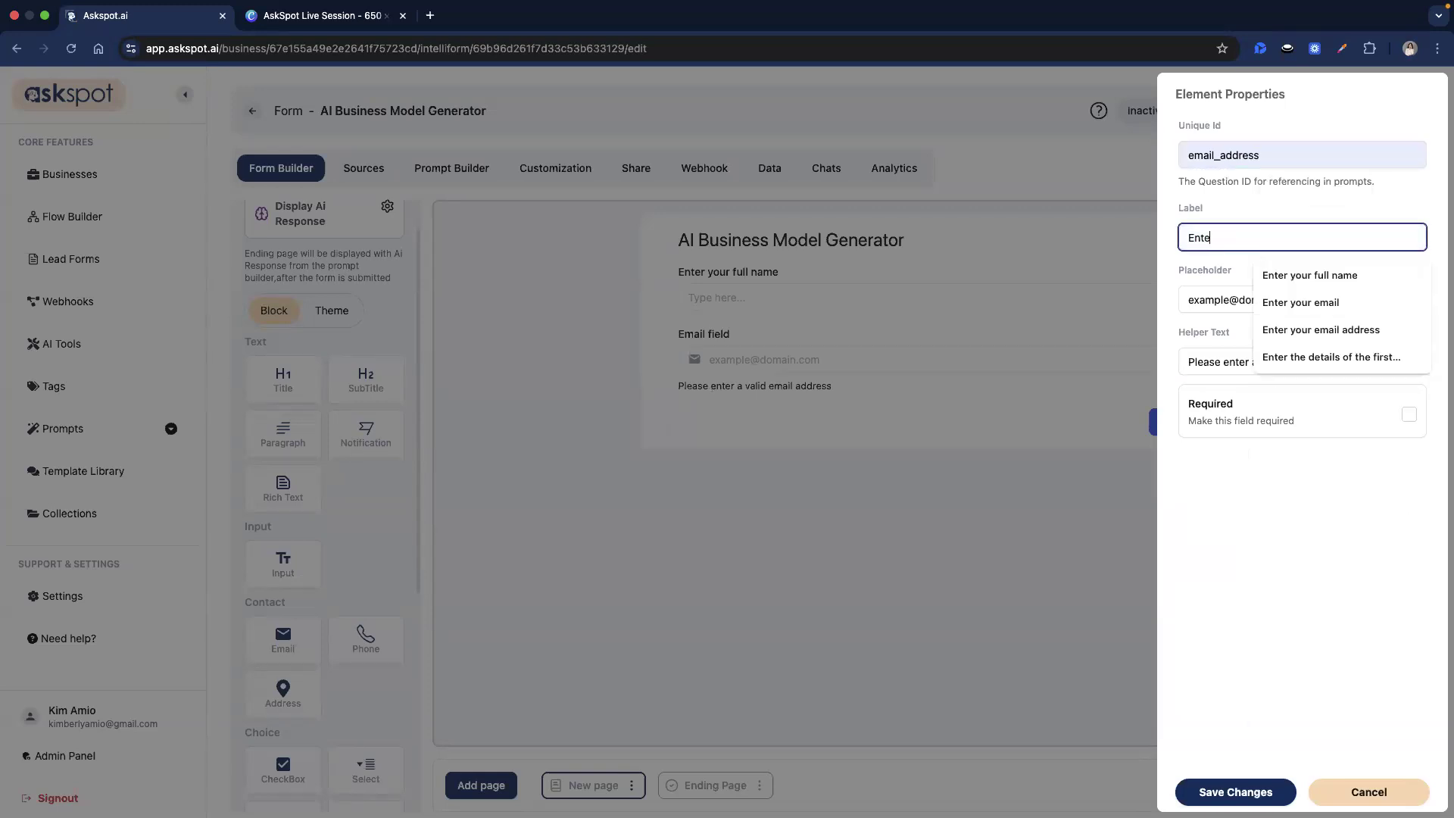
{"action": "key", "text": "Down"}
{"action": "key", "text": "Down"}
{"action": "key", "text": "Down"}
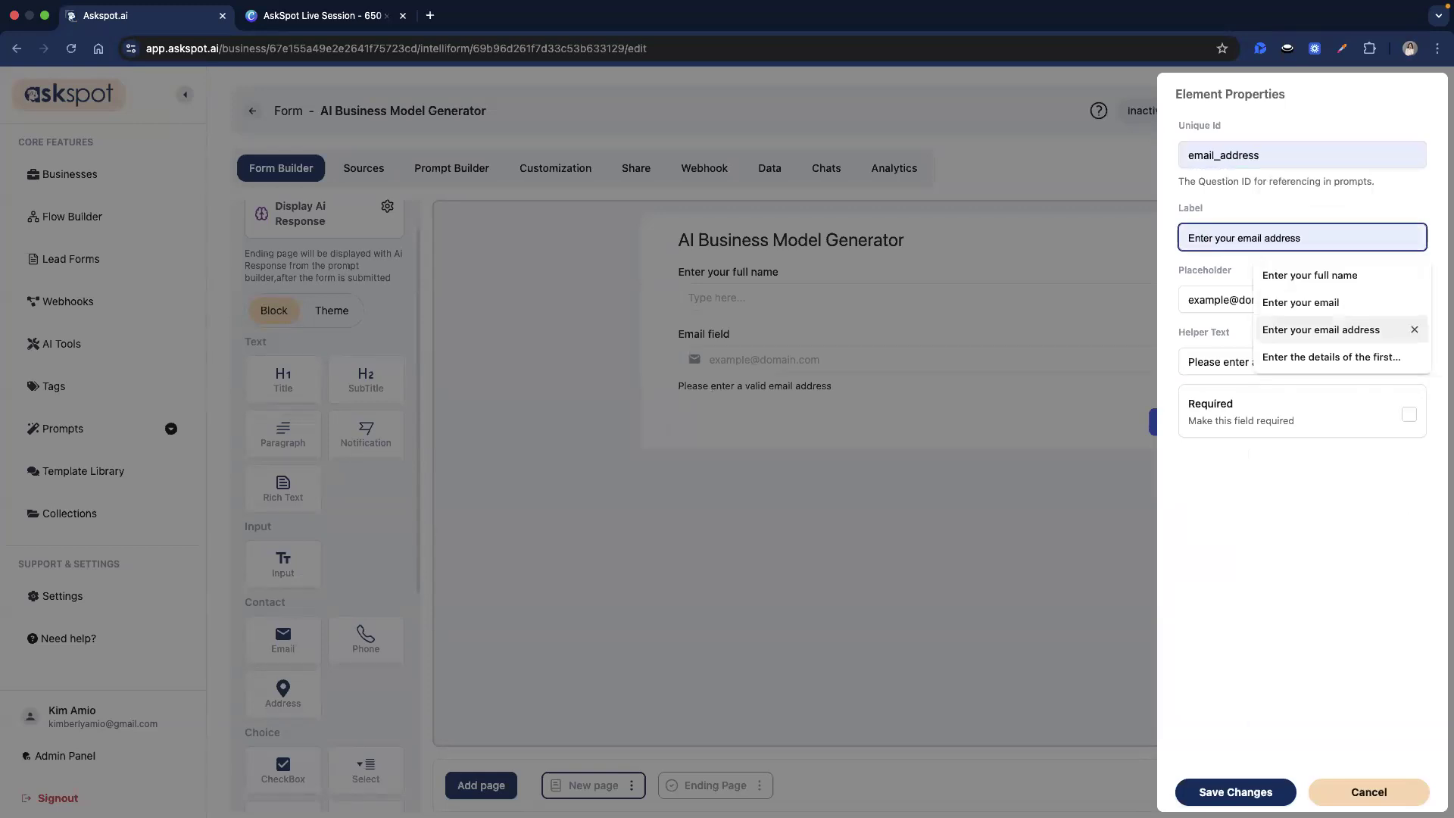
{"action": "key", "text": "Return"}
{"action": "type", "text": "here"}
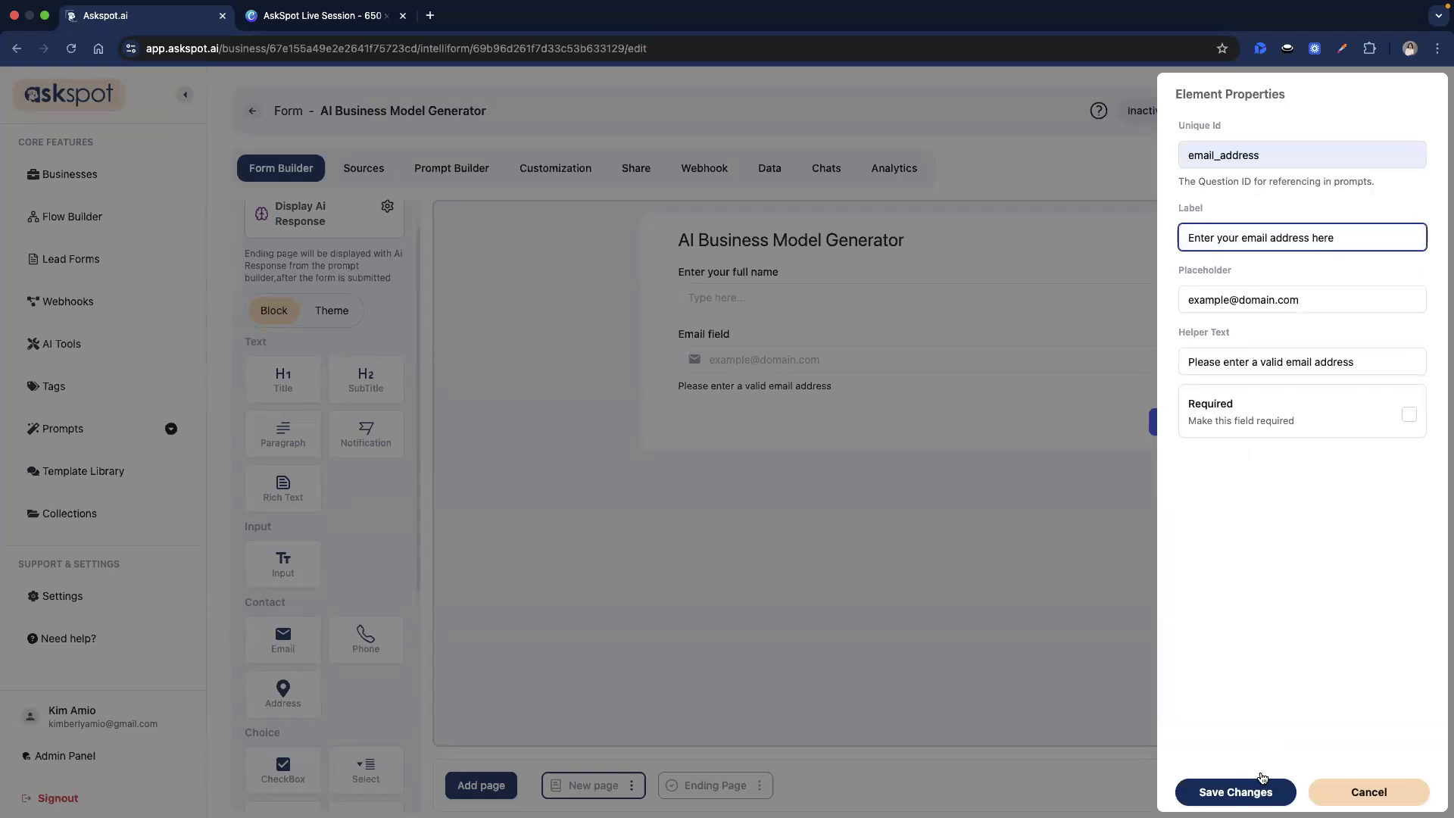
{"action": "left_click", "coordinate": [1258, 795]}
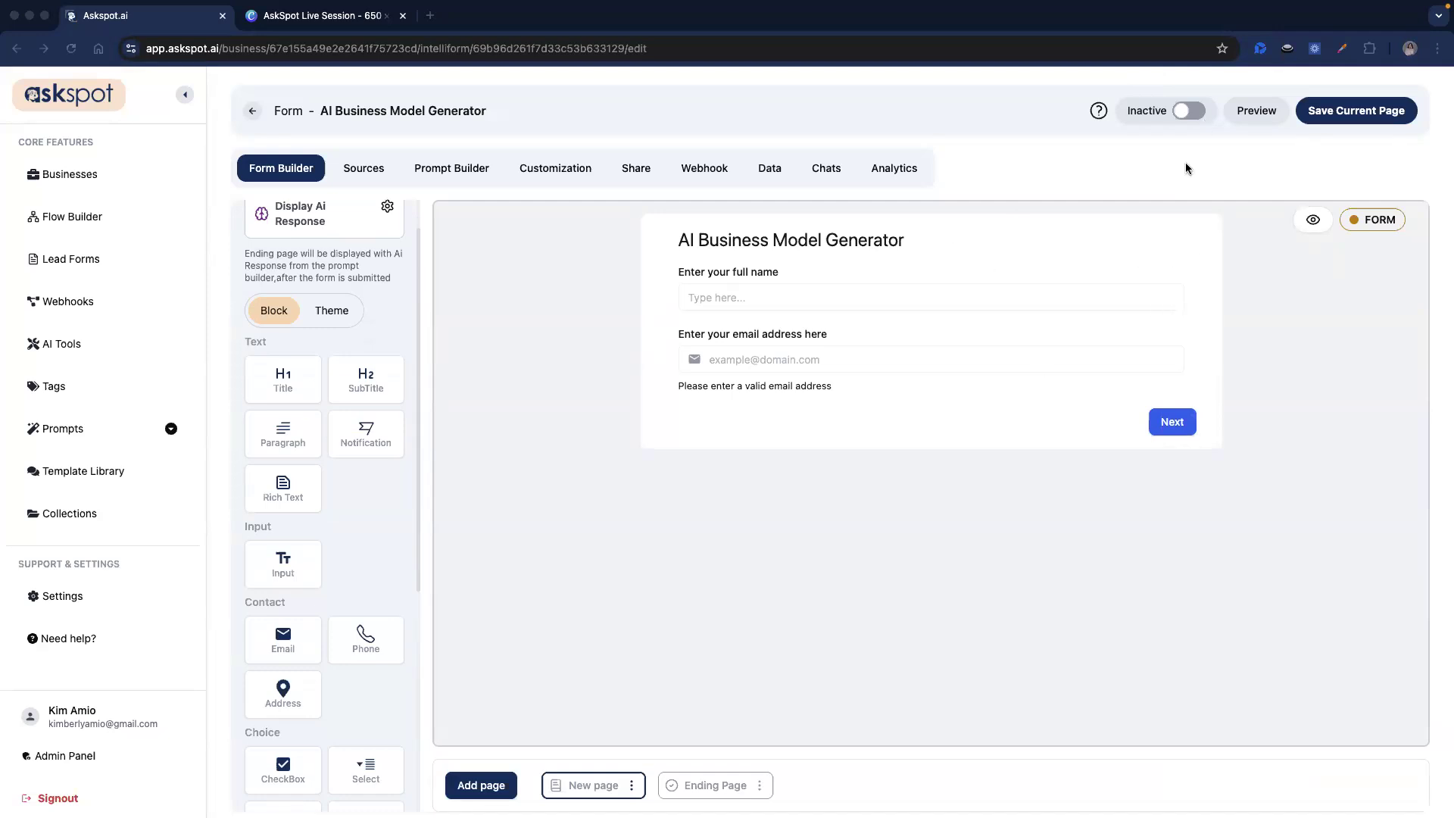
Add an Input with id primary_skills labelled 'What skills or expertise do you have?'.
{"action": "left_click_drag", "start_coordinate": [284, 564], "coordinate": [757, 401]}
{"action": "left_click", "coordinate": [717, 456]}
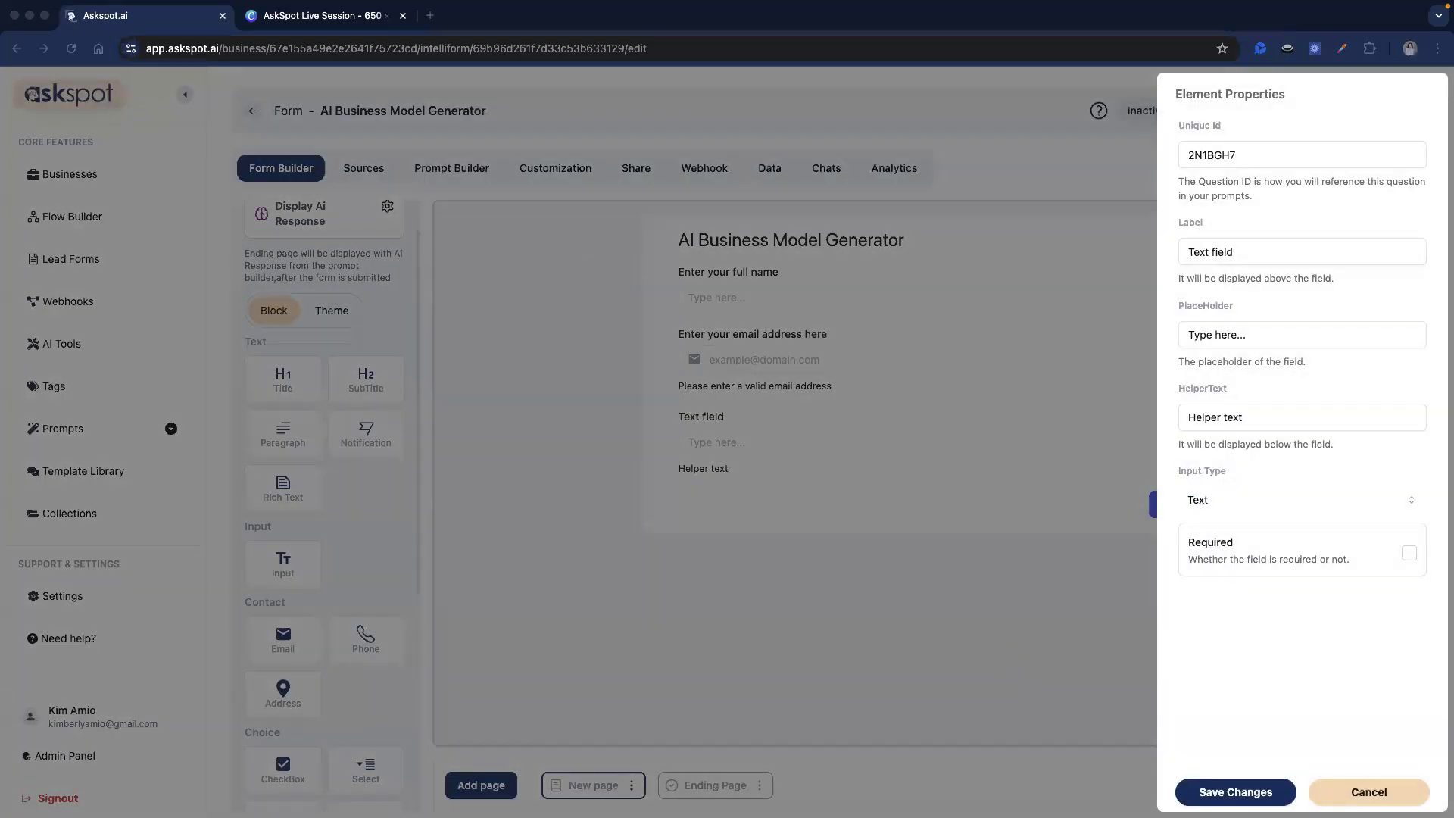
{"action": "left_click", "coordinate": [1213, 152]}
{"action": "key", "text": "super+a"}
{"action": "type", "text": "primary_skills"}
{"action": "key", "text": "super+Tab"}
{"action": "key", "text": "super+Tab"}
{"action": "left_click", "coordinate": [1211, 252]}
{"action": "key", "text": "super+a"}
{"action": "type", "text": "What skills or expertise do you have?"}
Give the skills question example placeholder and guidance text, make it a Textarea, and save.
{"action": "key", "text": "super+Tab"}
{"action": "triple_click", "coordinate": [1216, 341]}
{"action": "type", "text": "e.g., graphic design, sales, coding, writing"}
{"action": "key", "text": "super+Tab"}
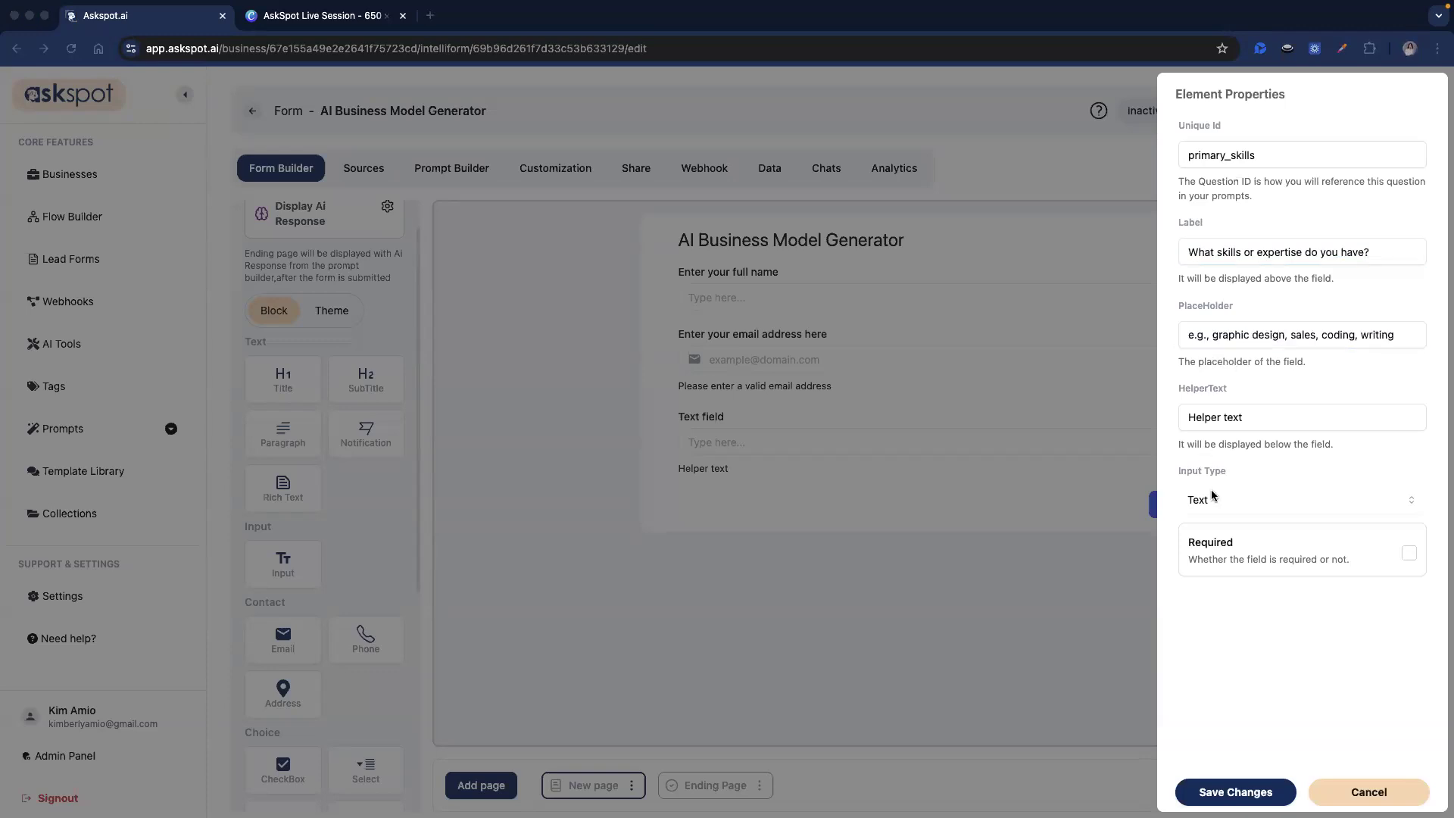
{"action": "triple_click", "coordinate": [1226, 416]}
{"action": "type", "text": "List the main skills you feel confident using to build a business"}
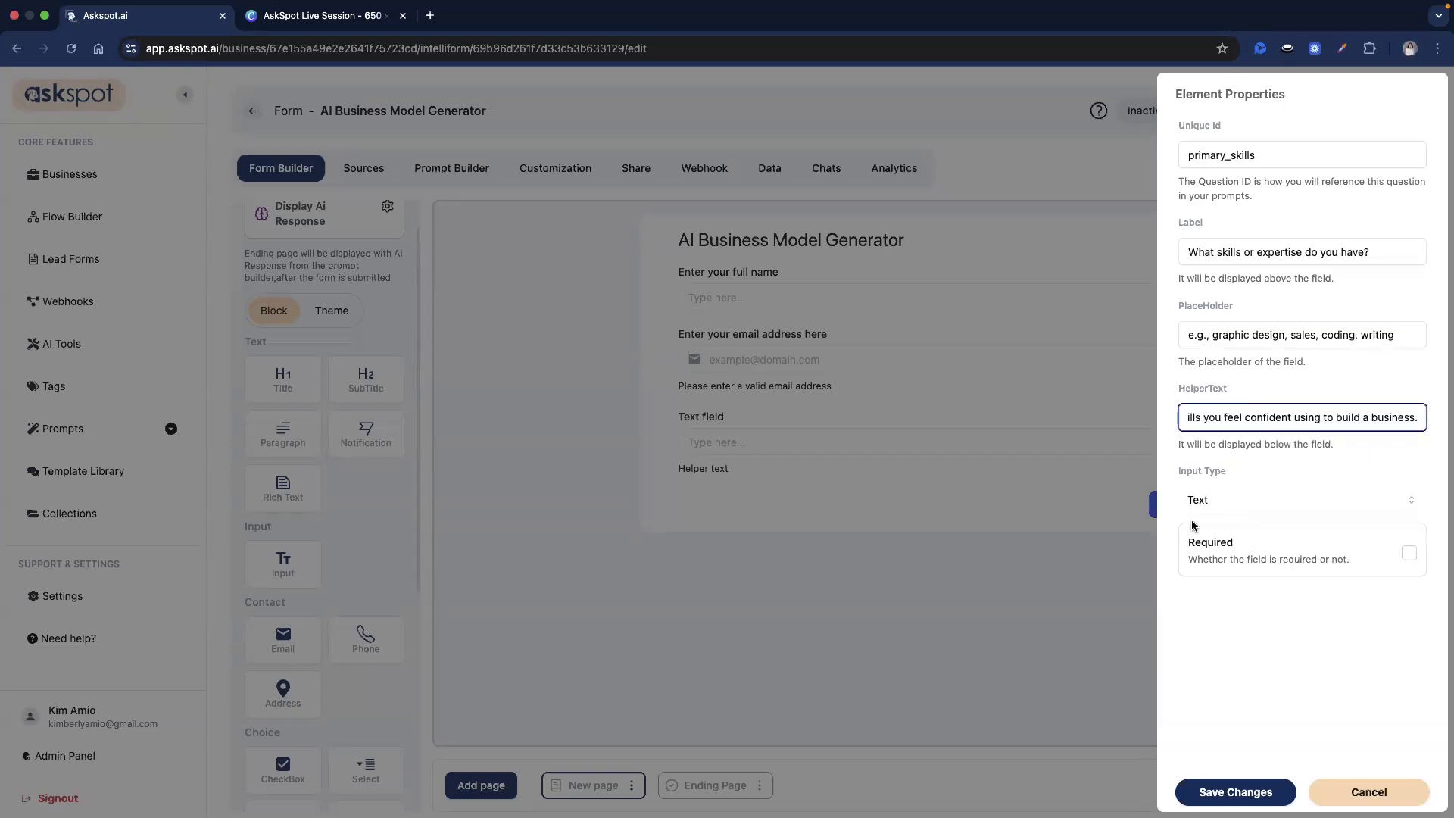
{"action": "left_click", "coordinate": [1235, 501]}
{"action": "left_click", "coordinate": [1216, 606]}
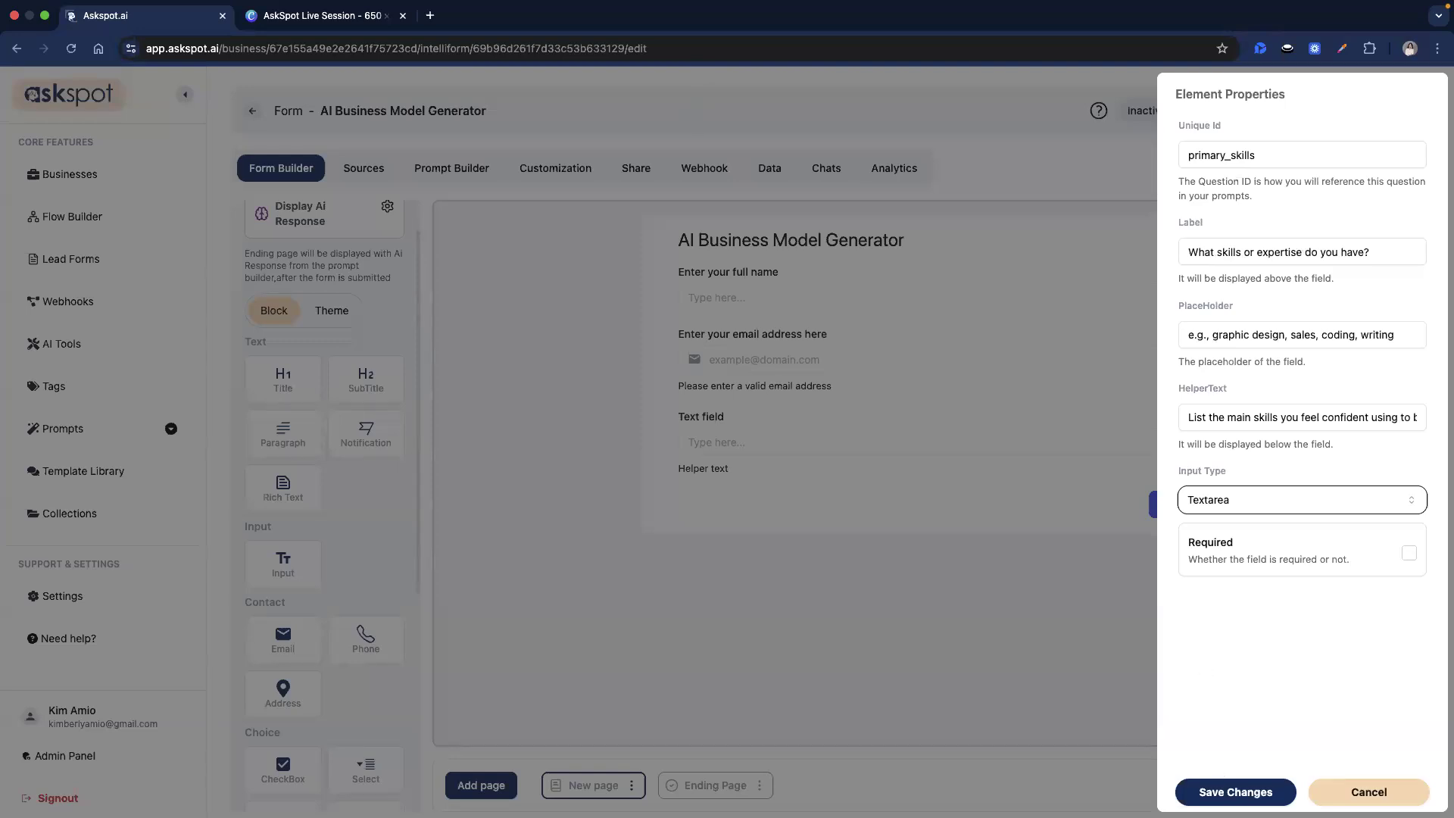
{"action": "left_click", "coordinate": [1227, 797]}
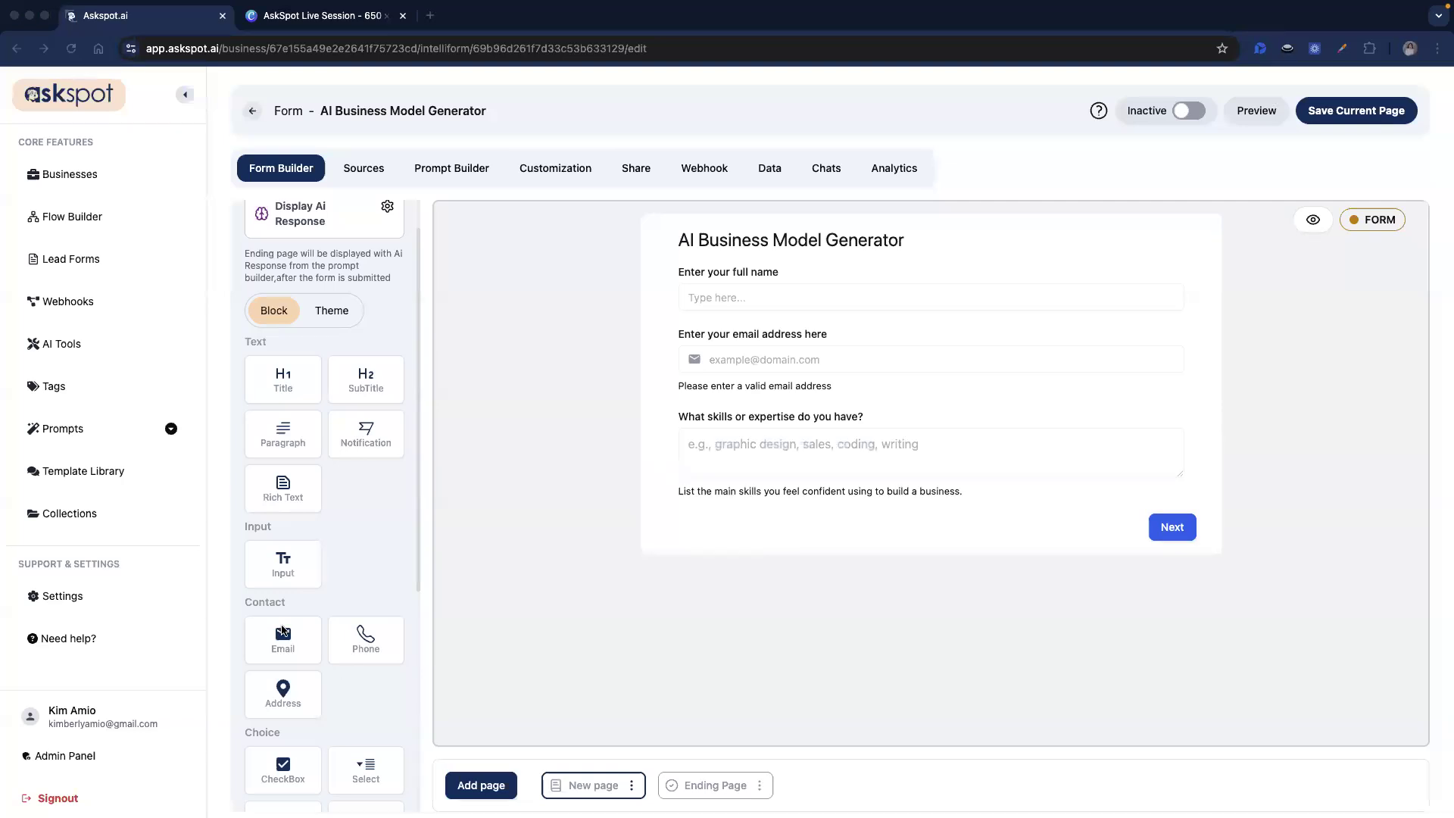
Add an Input with id interests labelled 'Which industries or topics interest you most?'.
{"action": "scroll", "coordinate": [299, 553], "scroll_direction": "down", "scroll_amount": 2}
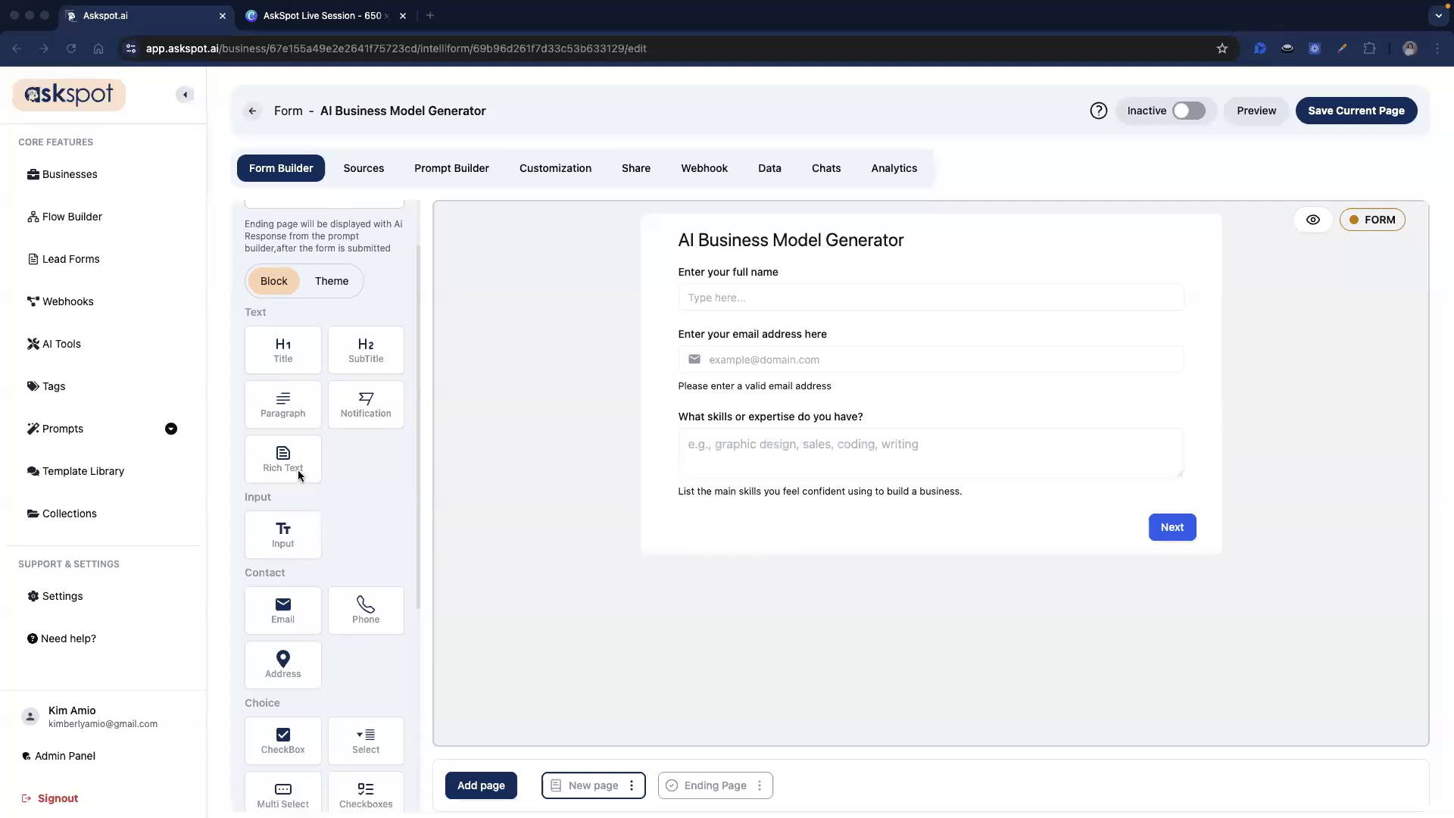
{"action": "left_click_drag", "start_coordinate": [285, 538], "coordinate": [733, 533]}
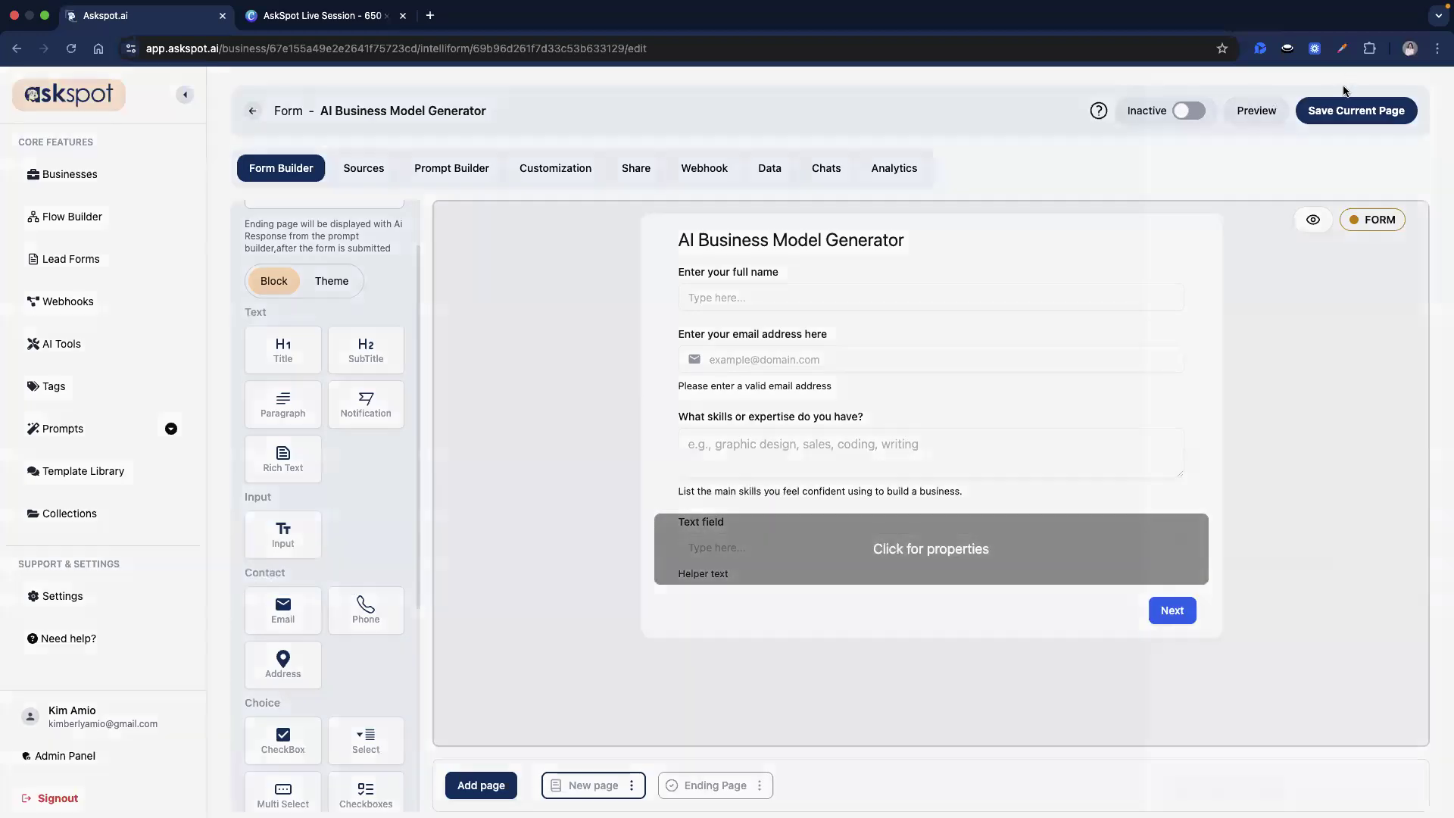
{"action": "left_click", "coordinate": [833, 548]}
{"action": "left_click_drag", "start_coordinate": [1179, 182], "coordinate": [1427, 182]}
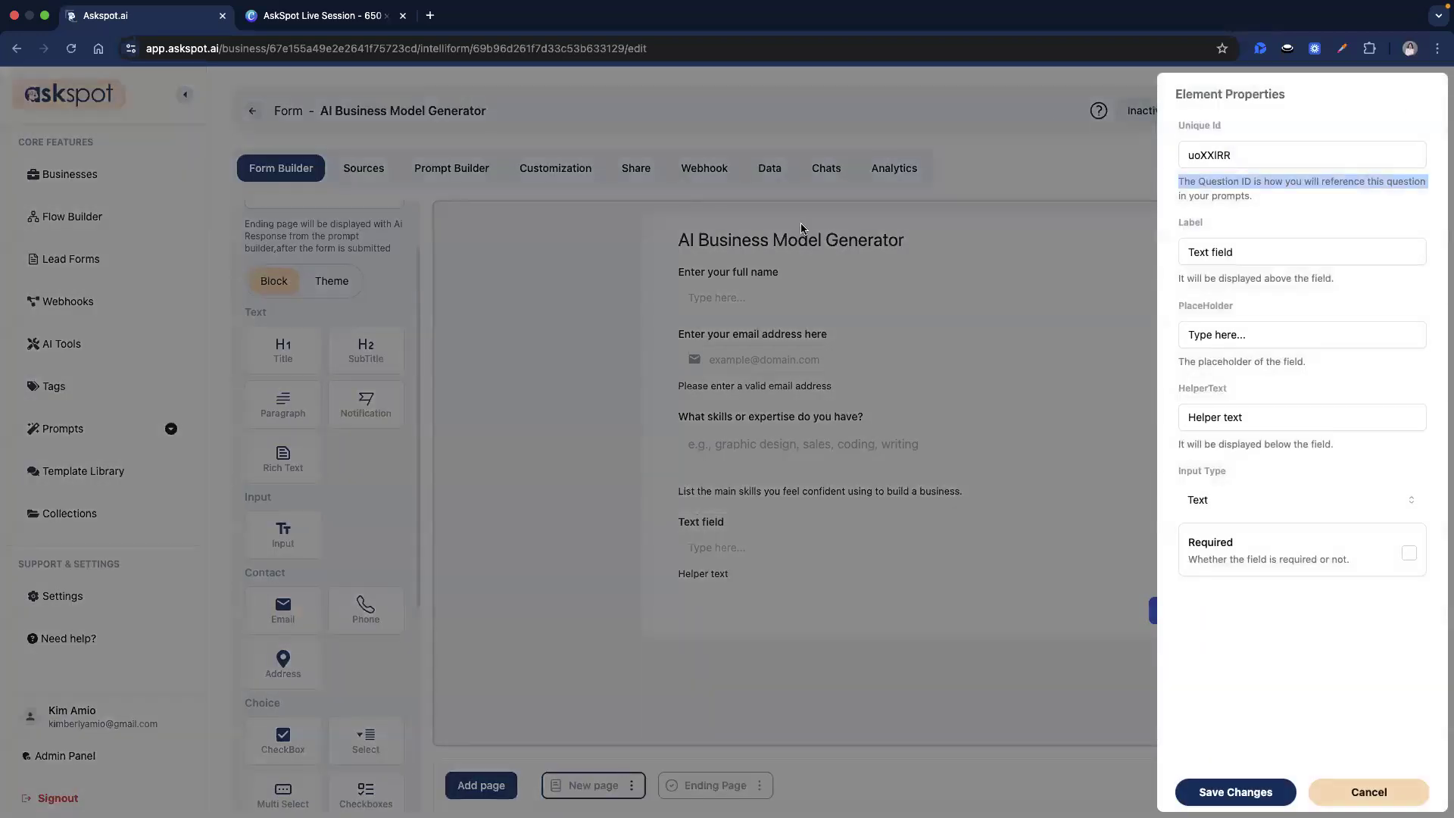
{"action": "double_click", "coordinate": [1220, 156]}
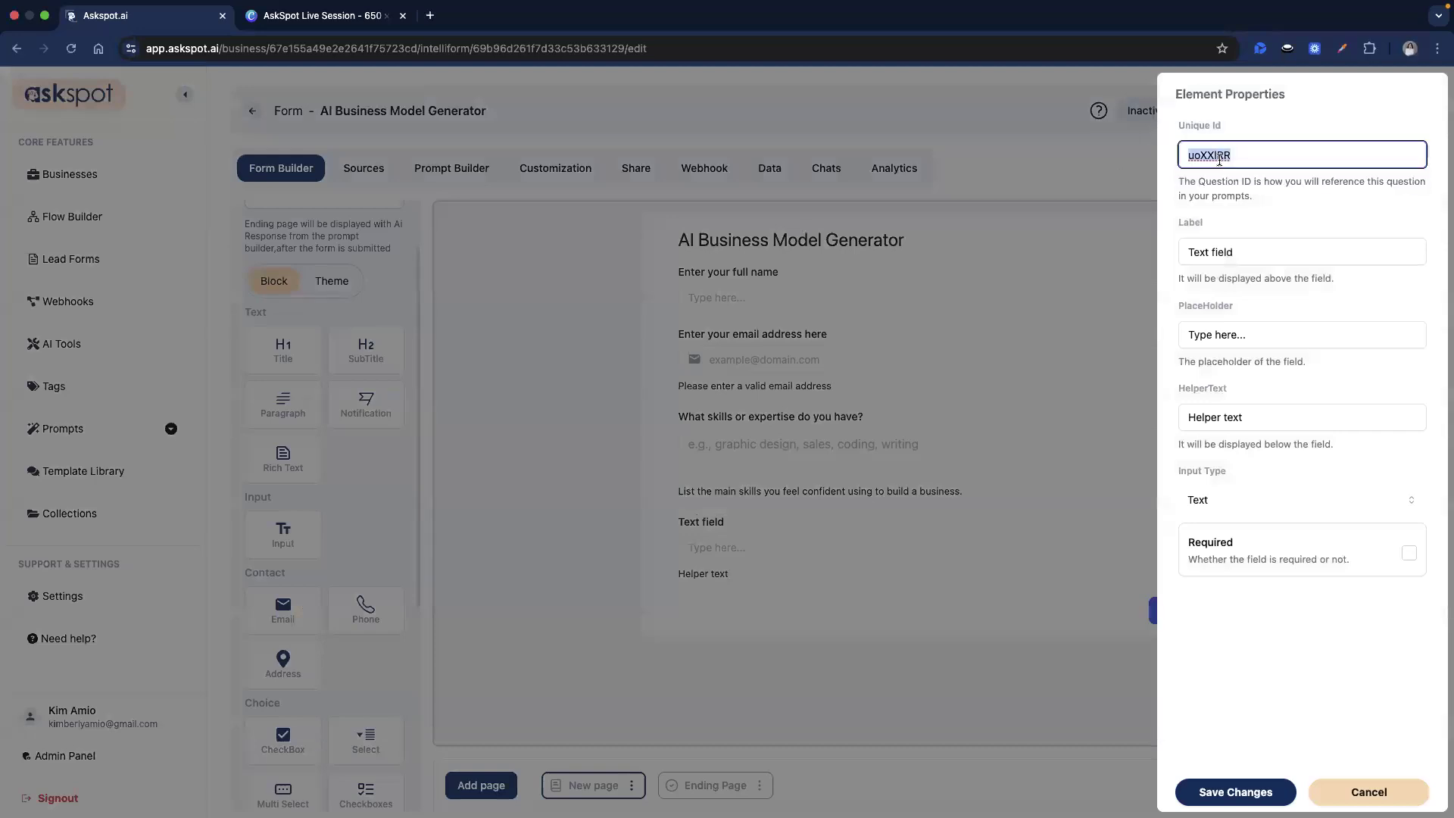
{"action": "type", "text": "interests"}
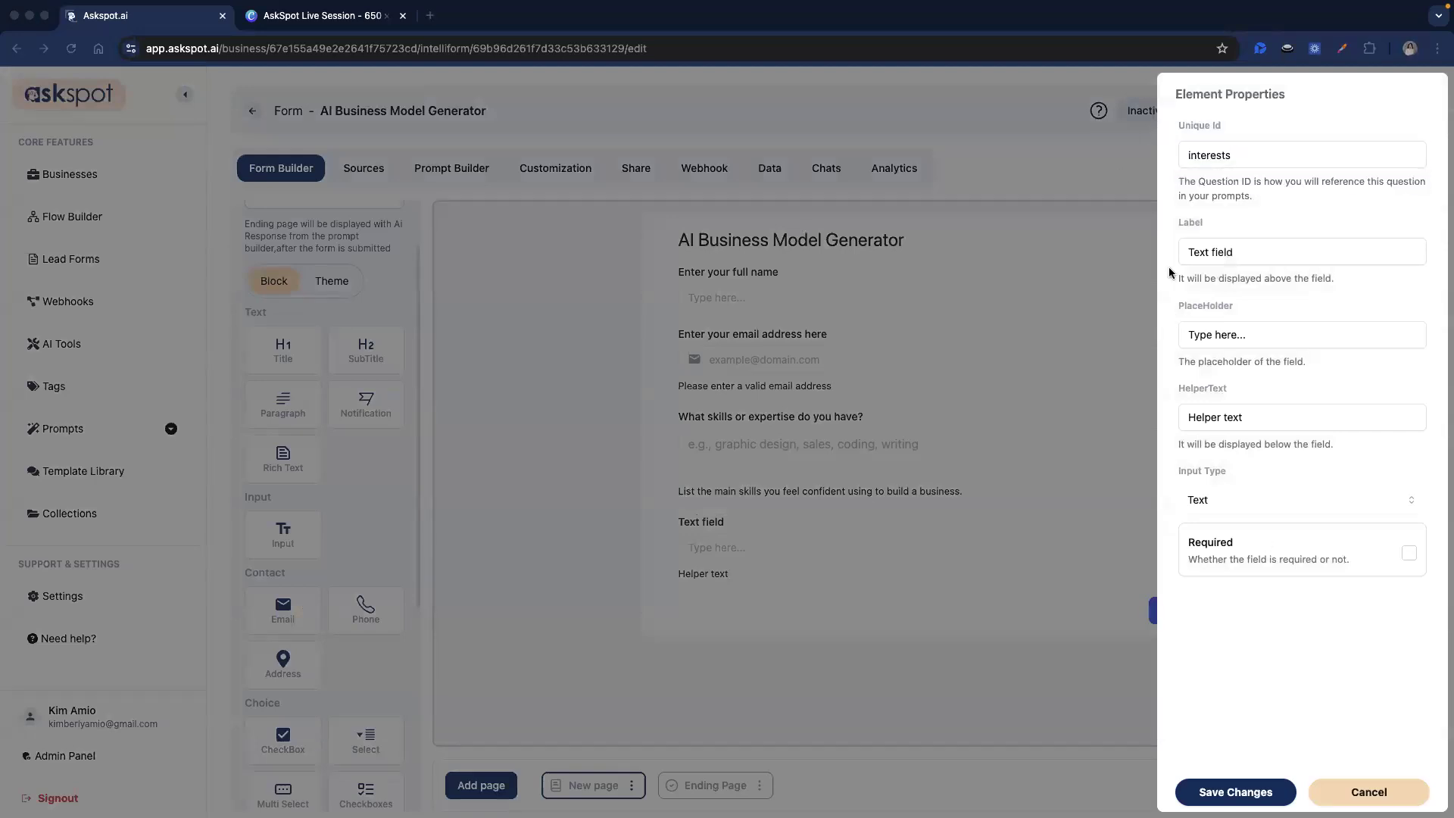
{"action": "triple_click", "coordinate": [1211, 252]}
{"action": "type", "text": "Which industries or topics interest you most?"}
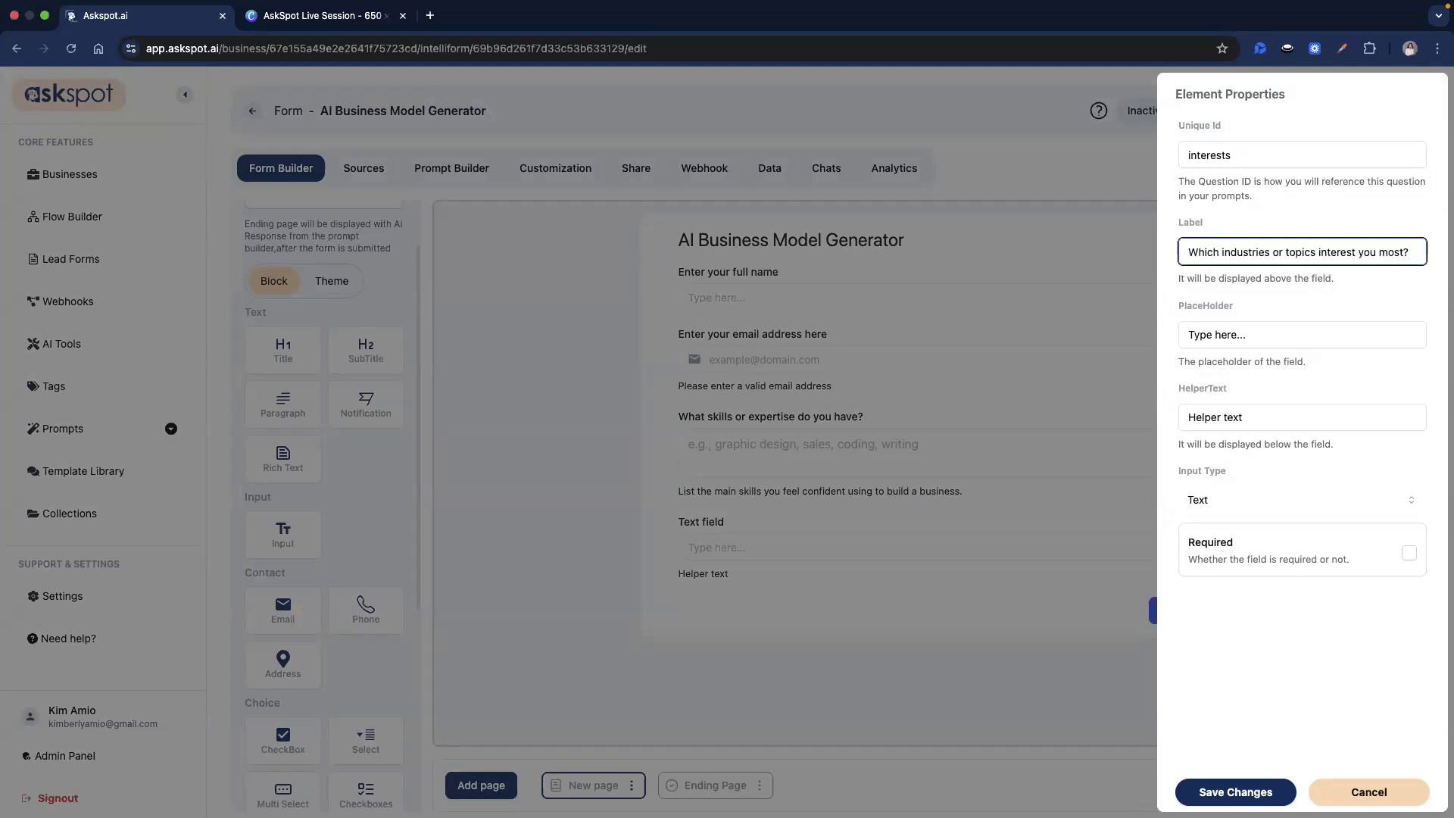
Set placeholder 'Choose topics you enjoy.', example-options helper text, Textarea type, and save.
{"action": "triple_click", "coordinate": [1260, 334]}
{"action": "type", "text": "Choose topics you enjoy."}
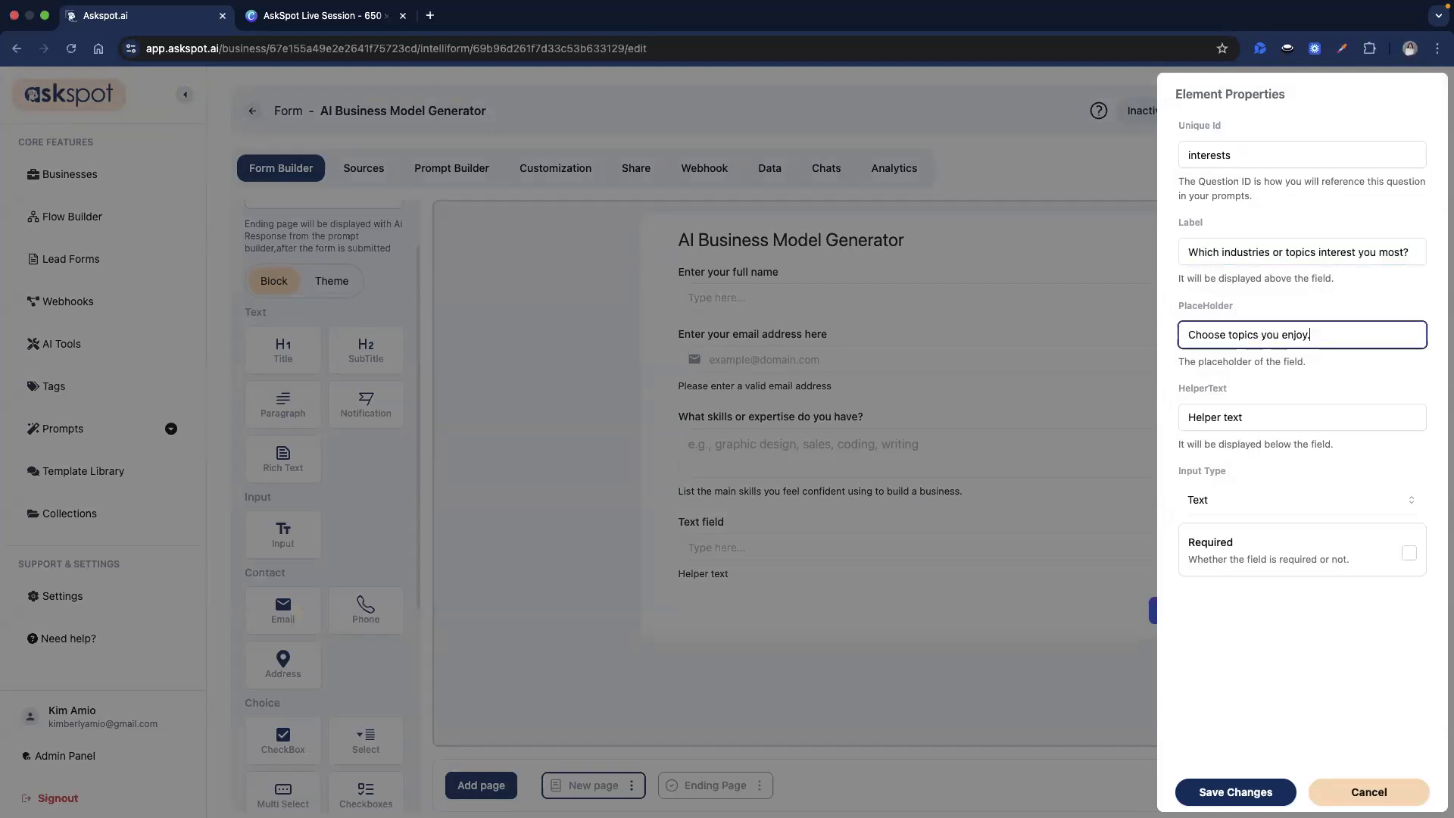
{"action": "key", "text": "super+Tab"}
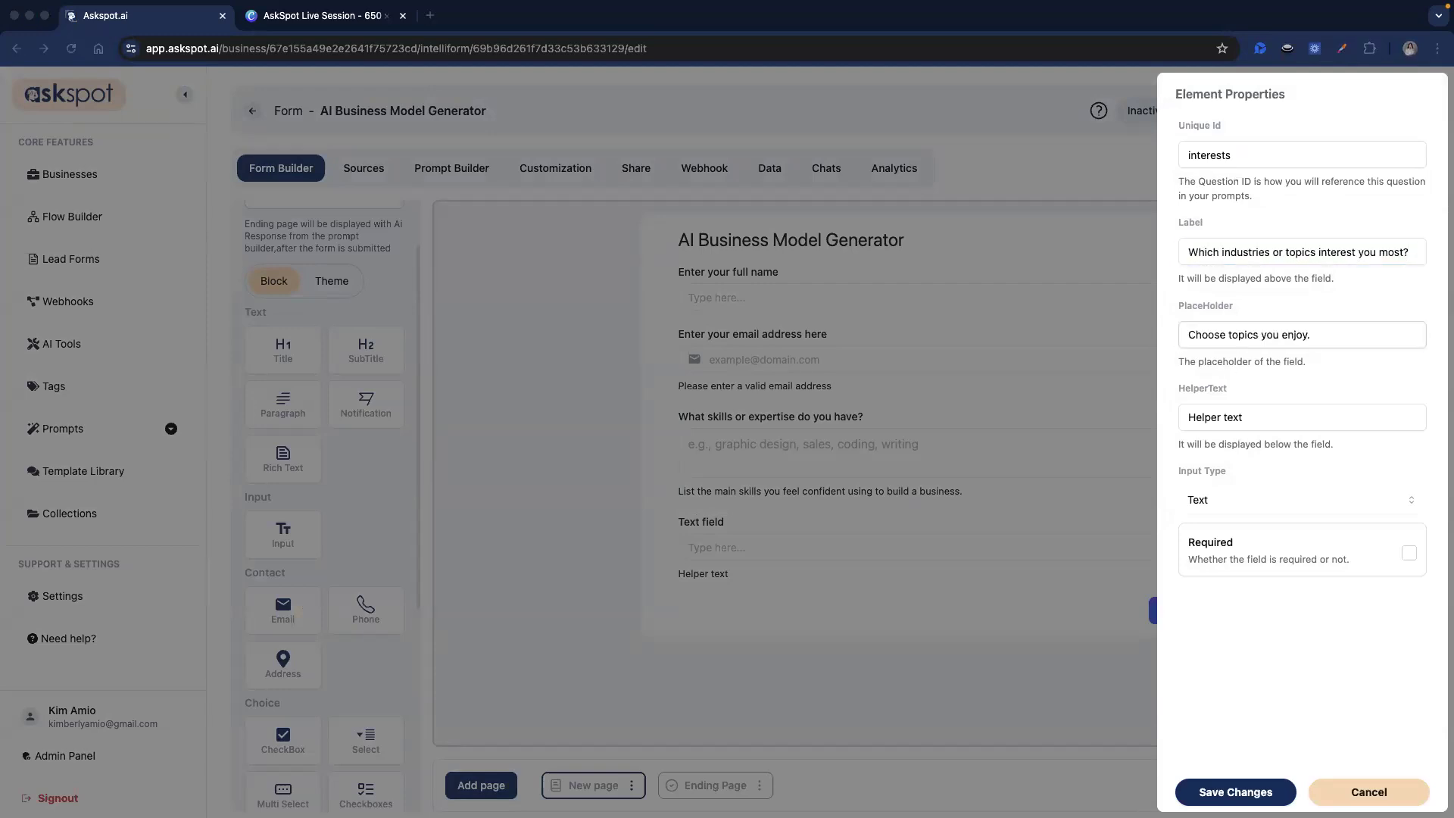
{"action": "triple_click", "coordinate": [1244, 416]}
{"action": "key", "text": "ctrl+v"}
{"action": "left_click", "coordinate": [1231, 506]}
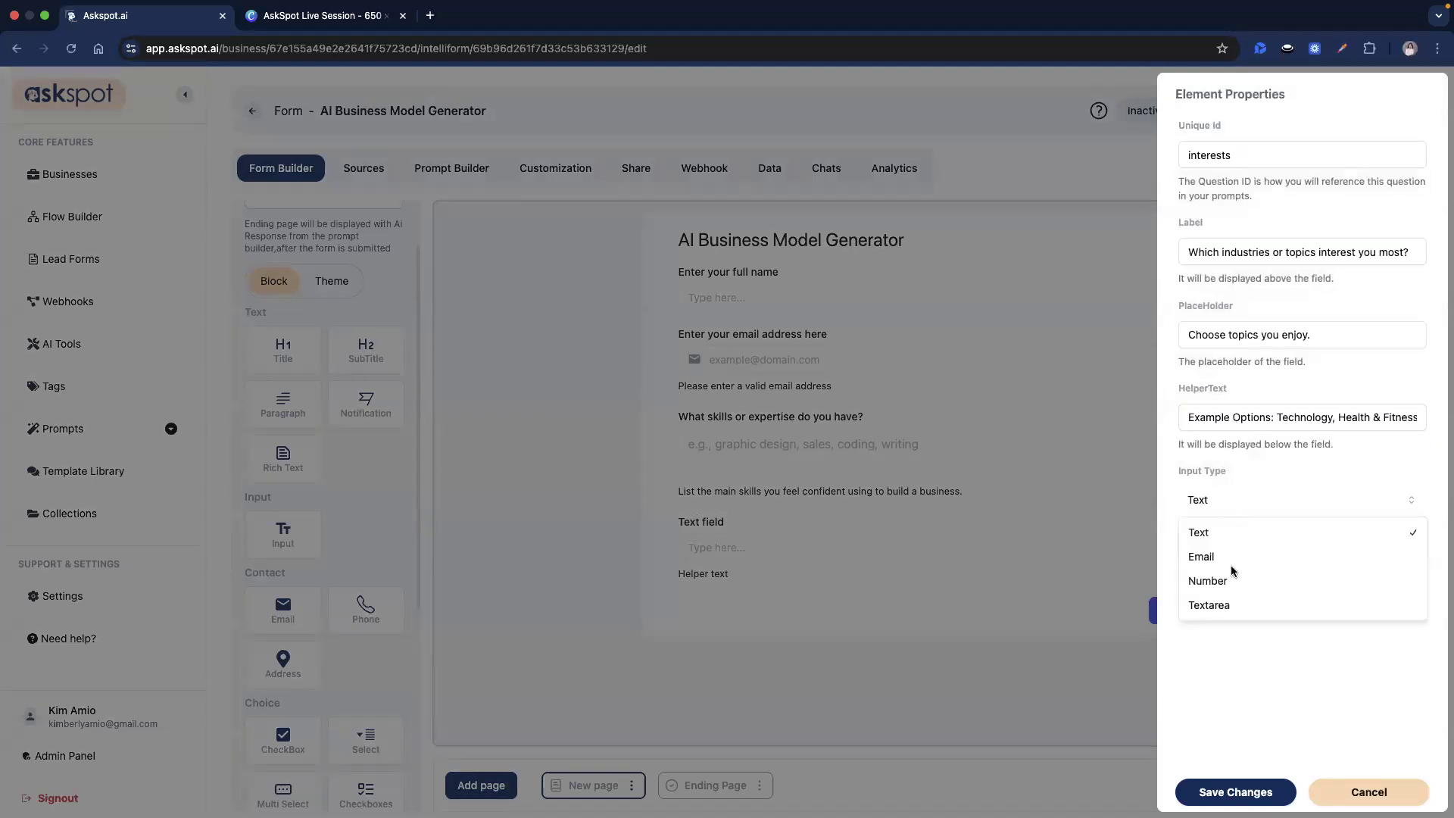
{"action": "left_click", "coordinate": [1242, 606]}
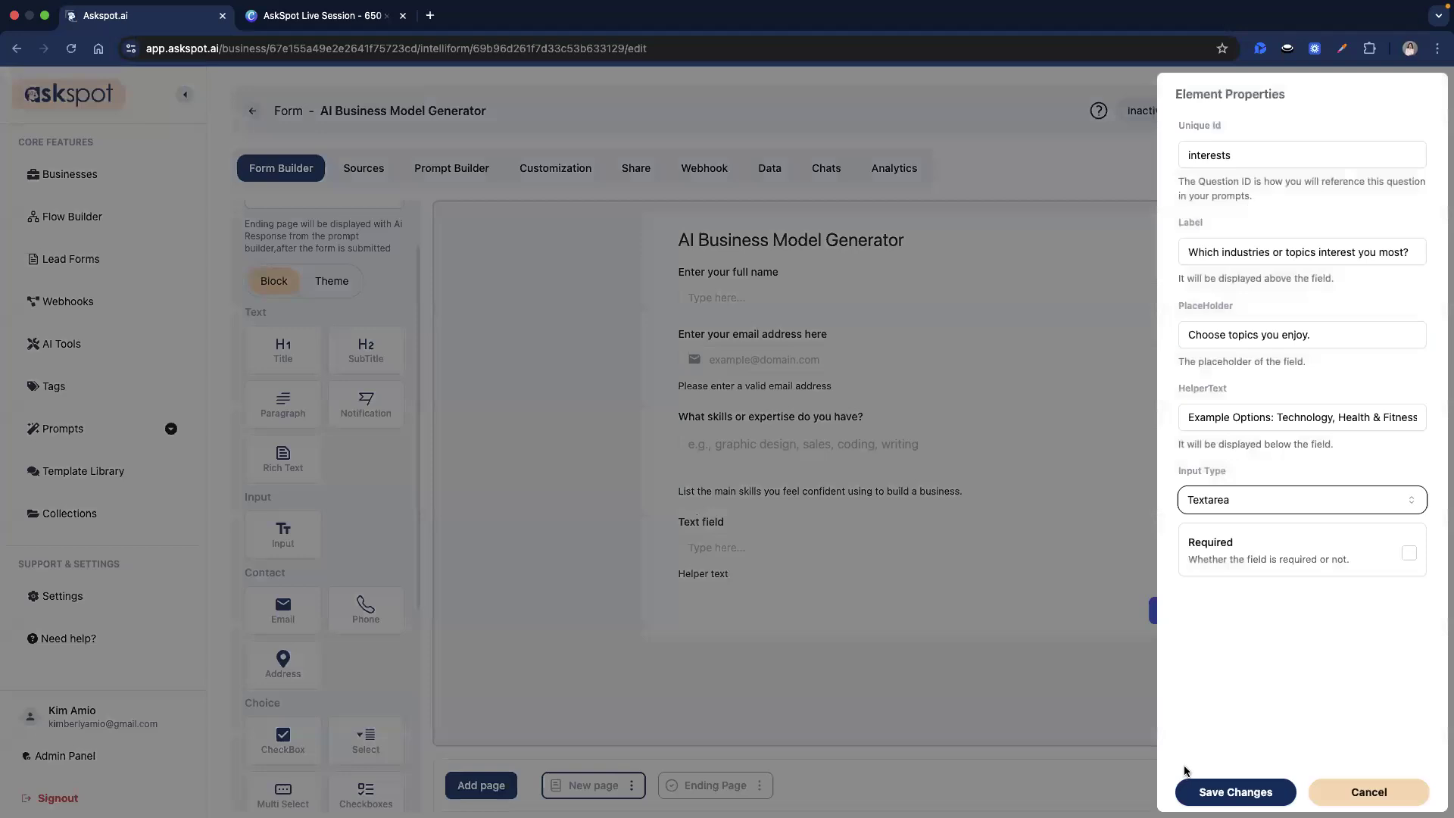
{"action": "left_click", "coordinate": [1216, 792]}
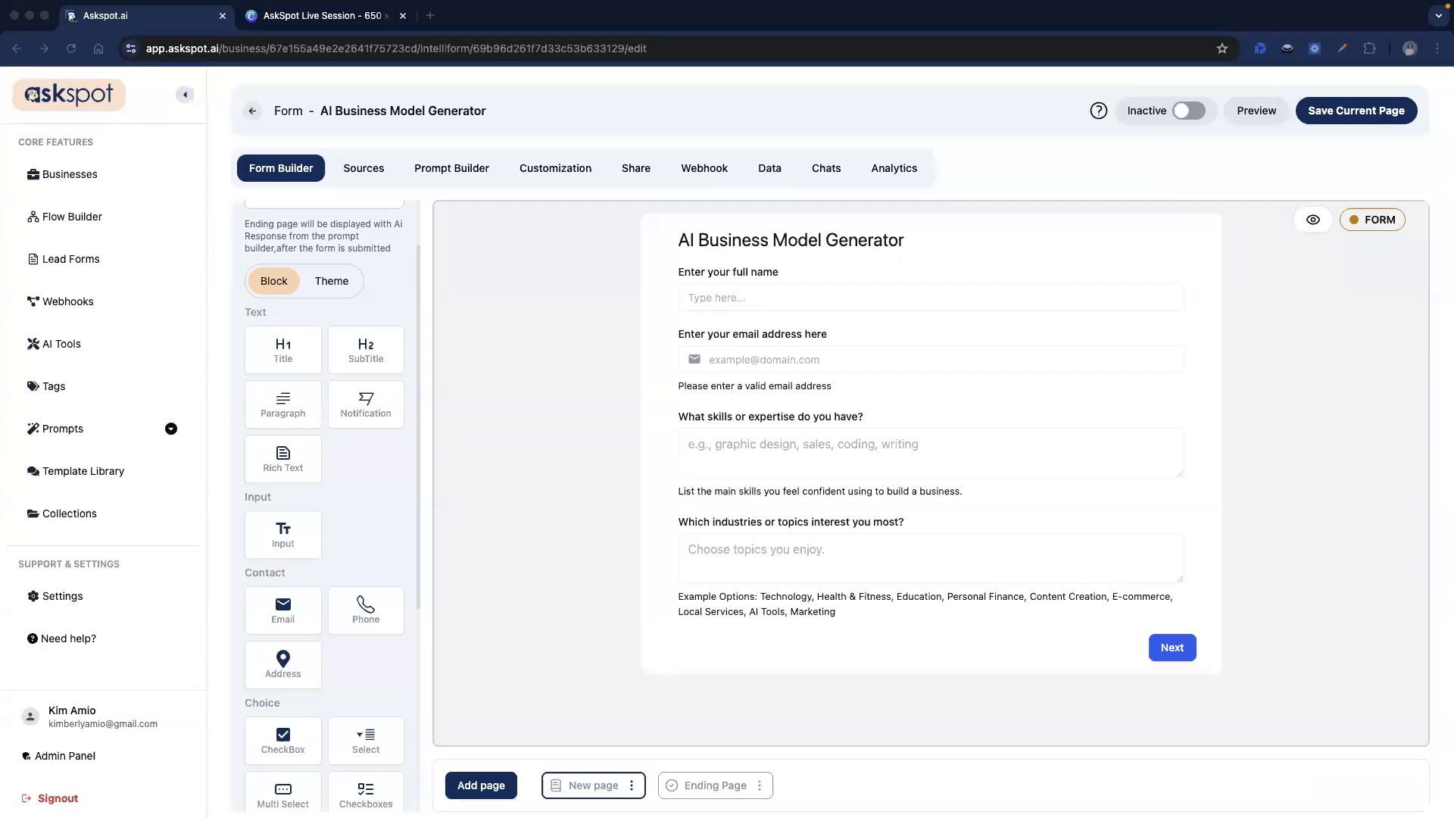
Add an Input with id starting_budget labelled 'What budget do you have to start your business?'.
{"action": "scroll", "coordinate": [280, 569], "scroll_direction": "down", "scroll_amount": 1}
{"action": "left_click_drag", "start_coordinate": [282, 515], "coordinate": [773, 675]}
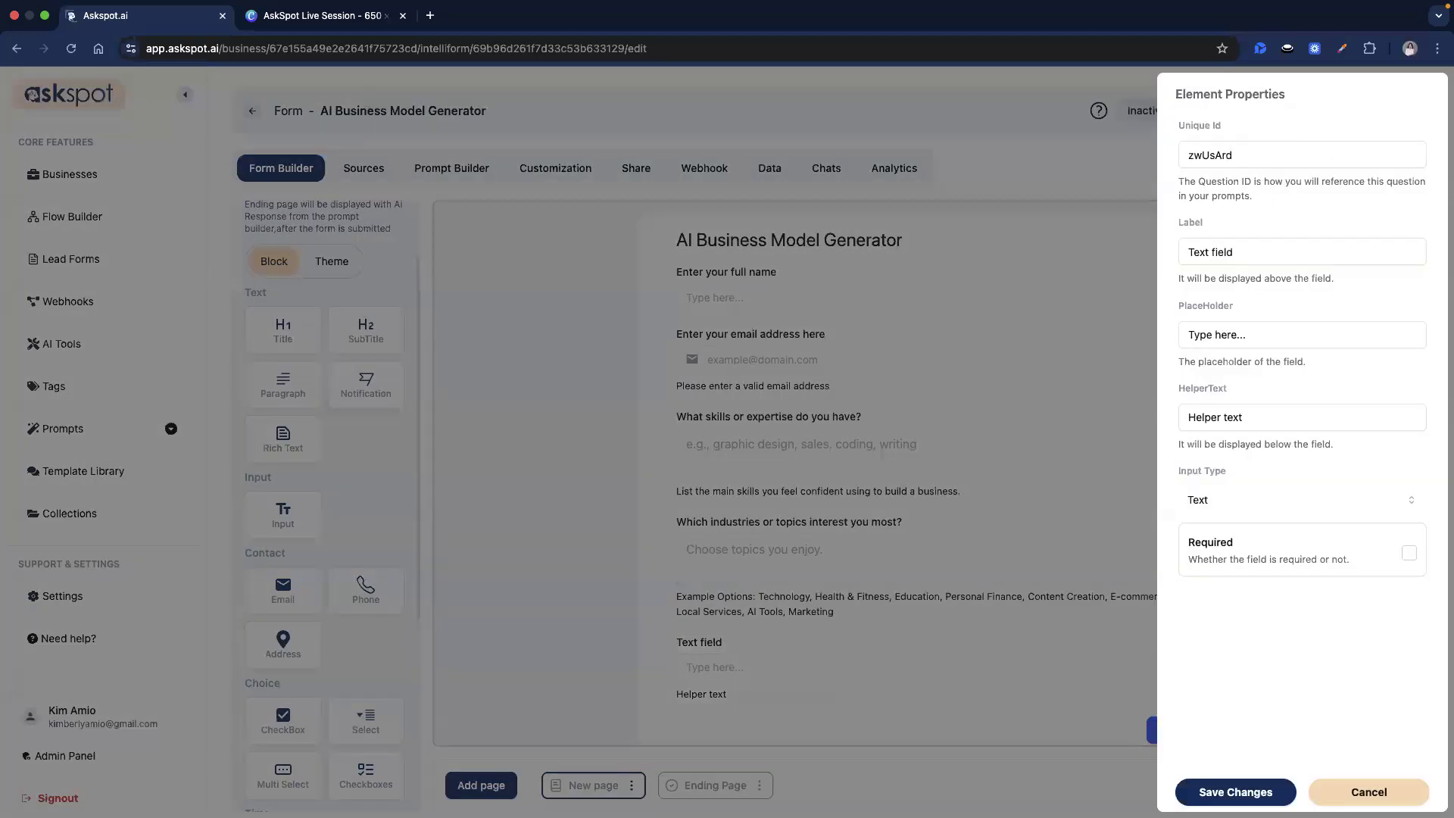
{"action": "double_click", "coordinate": [1269, 154]}
{"action": "type", "text": "starting_budget"}
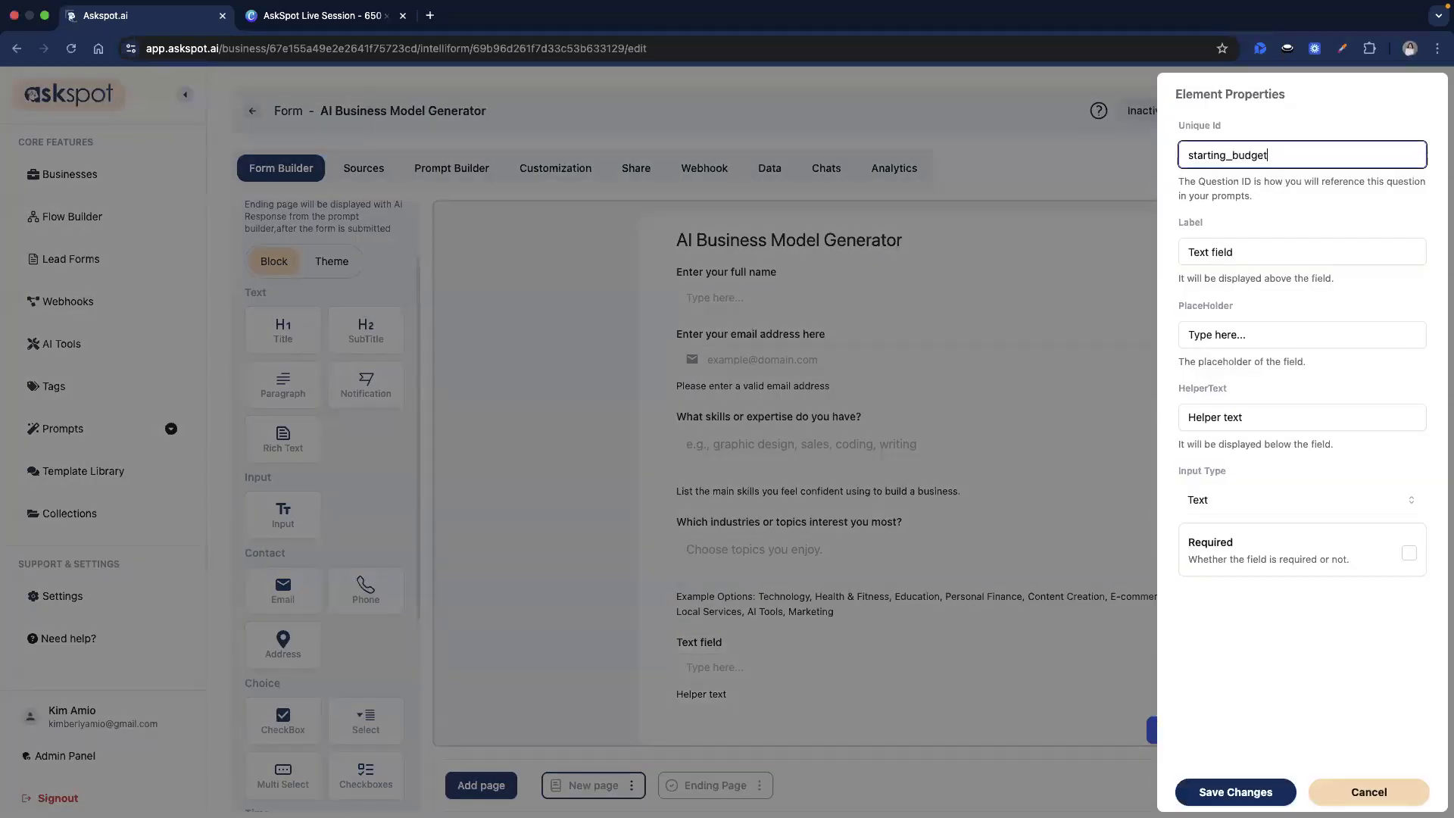
{"action": "triple_click", "coordinate": [1226, 263]}
{"action": "key", "text": "super+v"}
{"action": "key", "text": "super+Tab"}
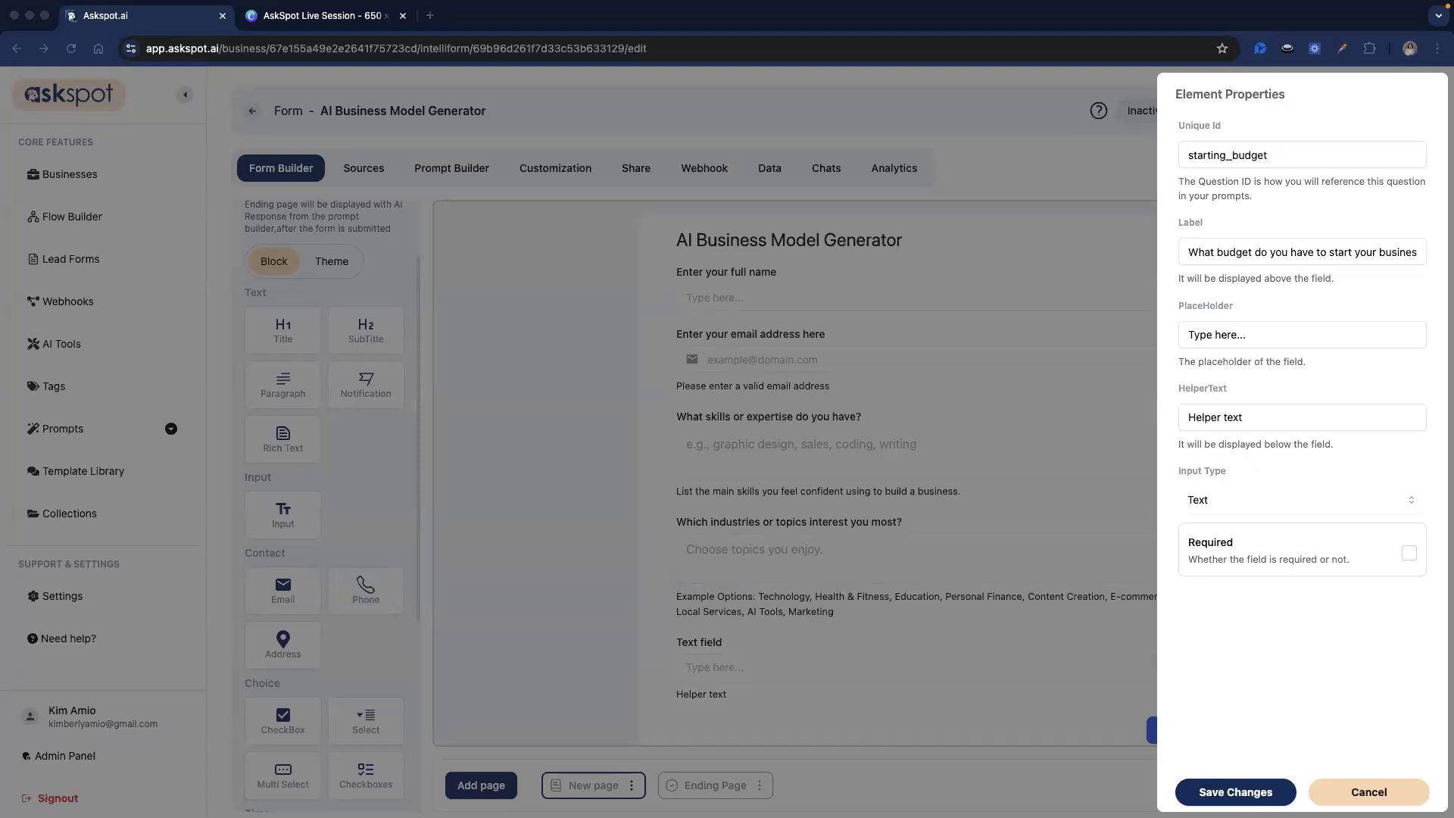
Give the budget question a budget-range placeholder and helper text, make it a Textarea, and save.
{"action": "triple_click", "coordinate": [1259, 358]}
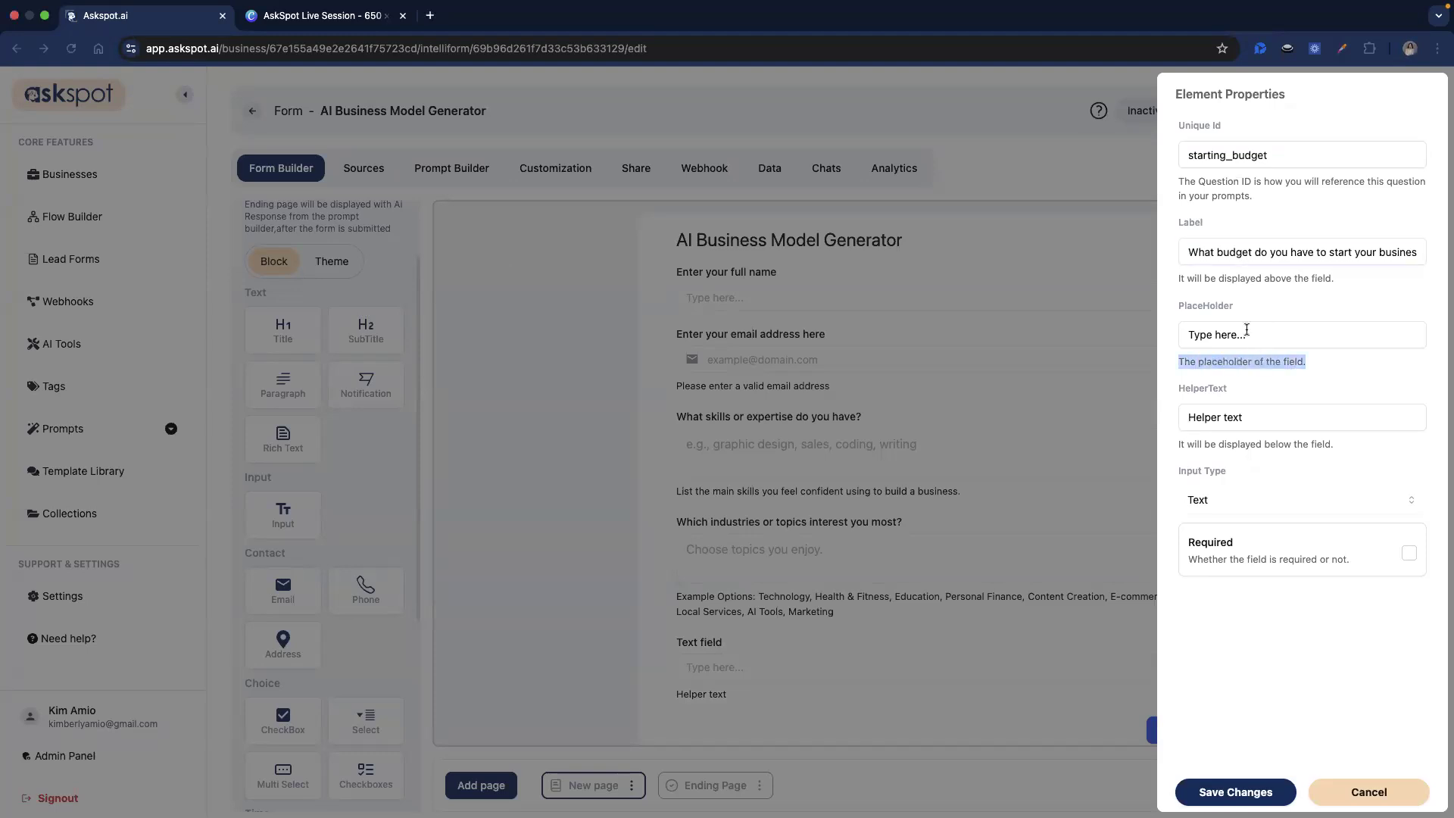
{"action": "triple_click", "coordinate": [1247, 330]}
{"action": "type", "text": "Provide your budget range."}
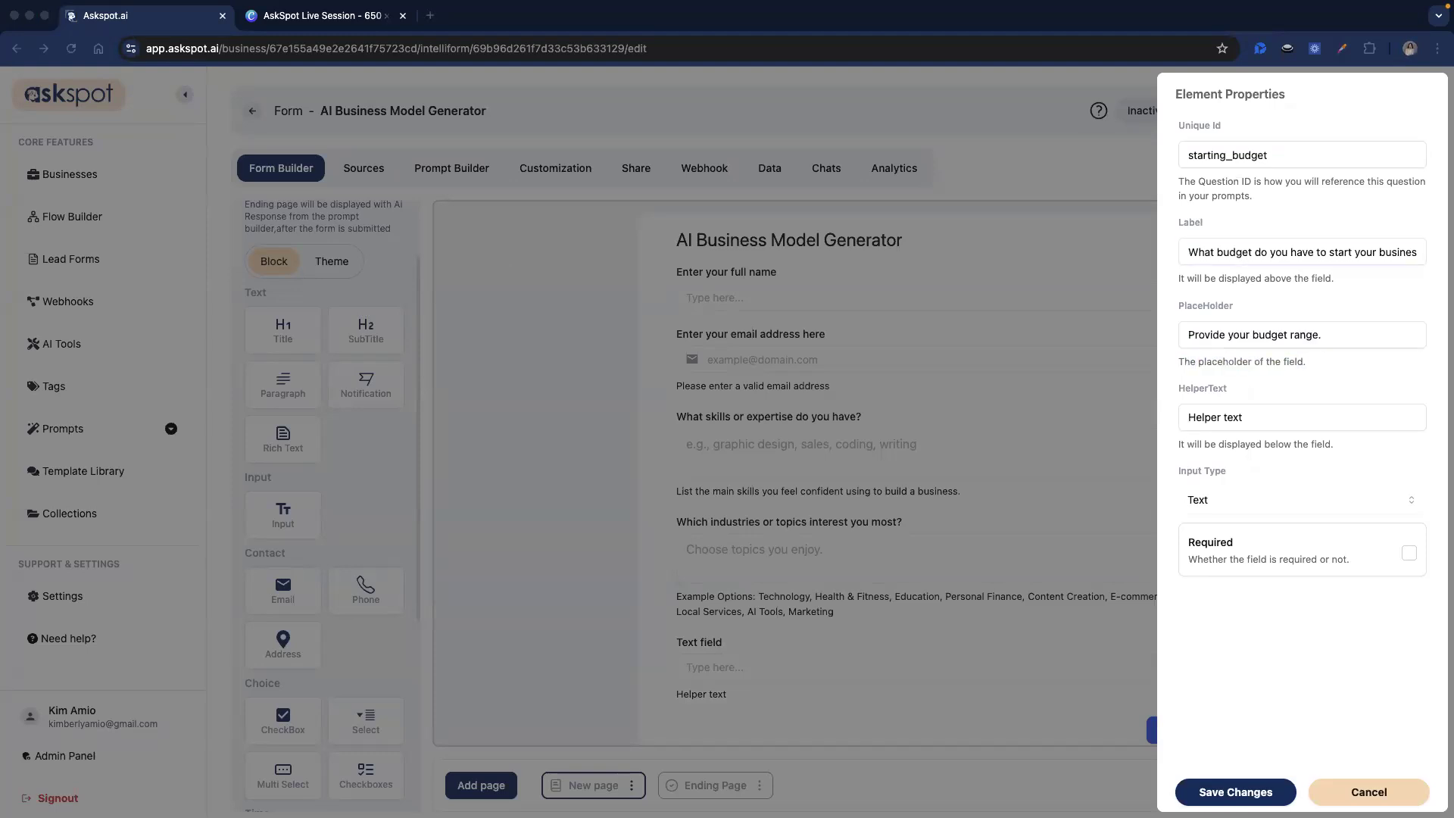
{"action": "triple_click", "coordinate": [1243, 415]}
{"action": "key", "text": "super+v"}
{"action": "left_click", "coordinate": [1221, 509]}
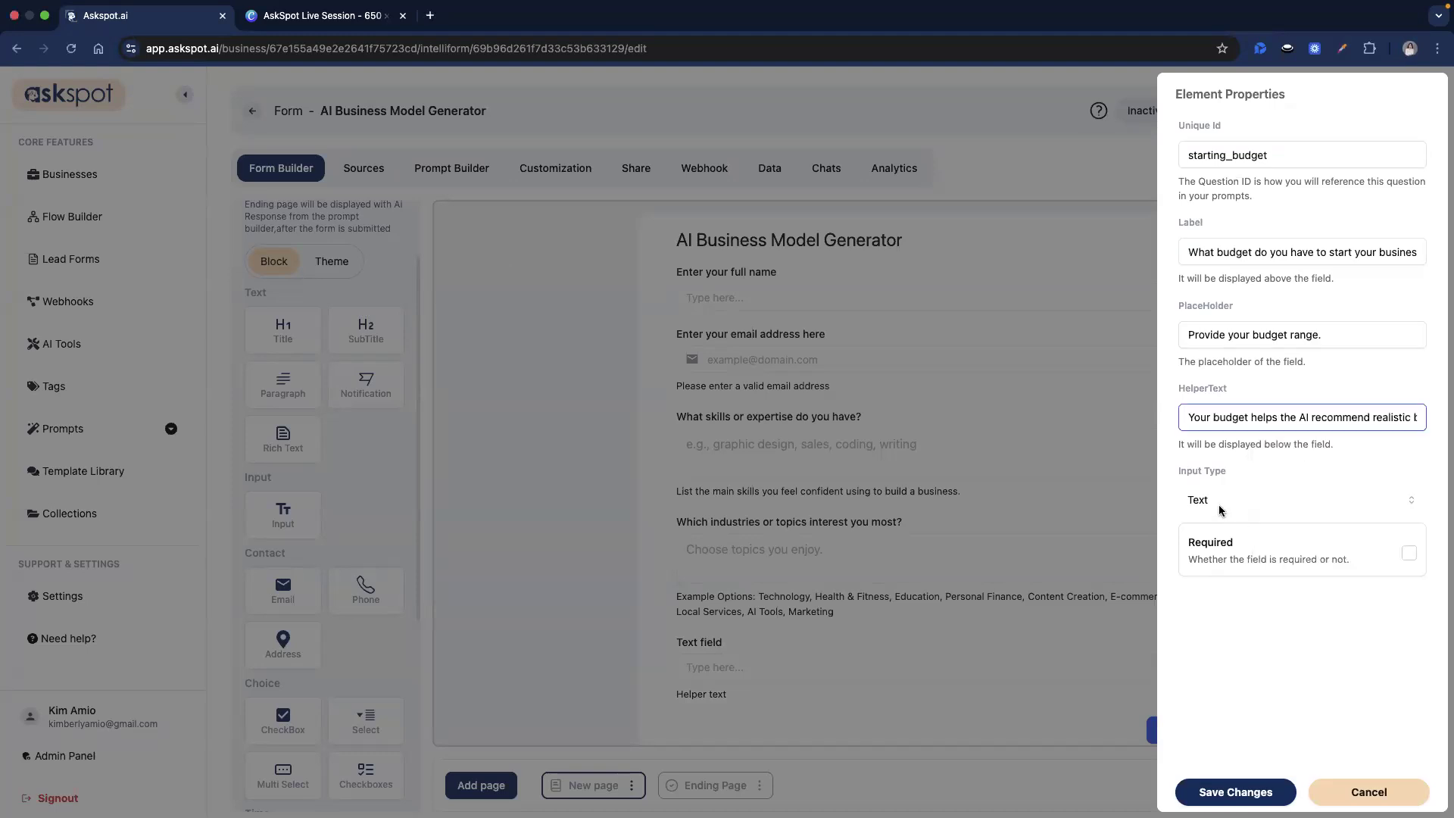
{"action": "left_click", "coordinate": [1231, 608]}
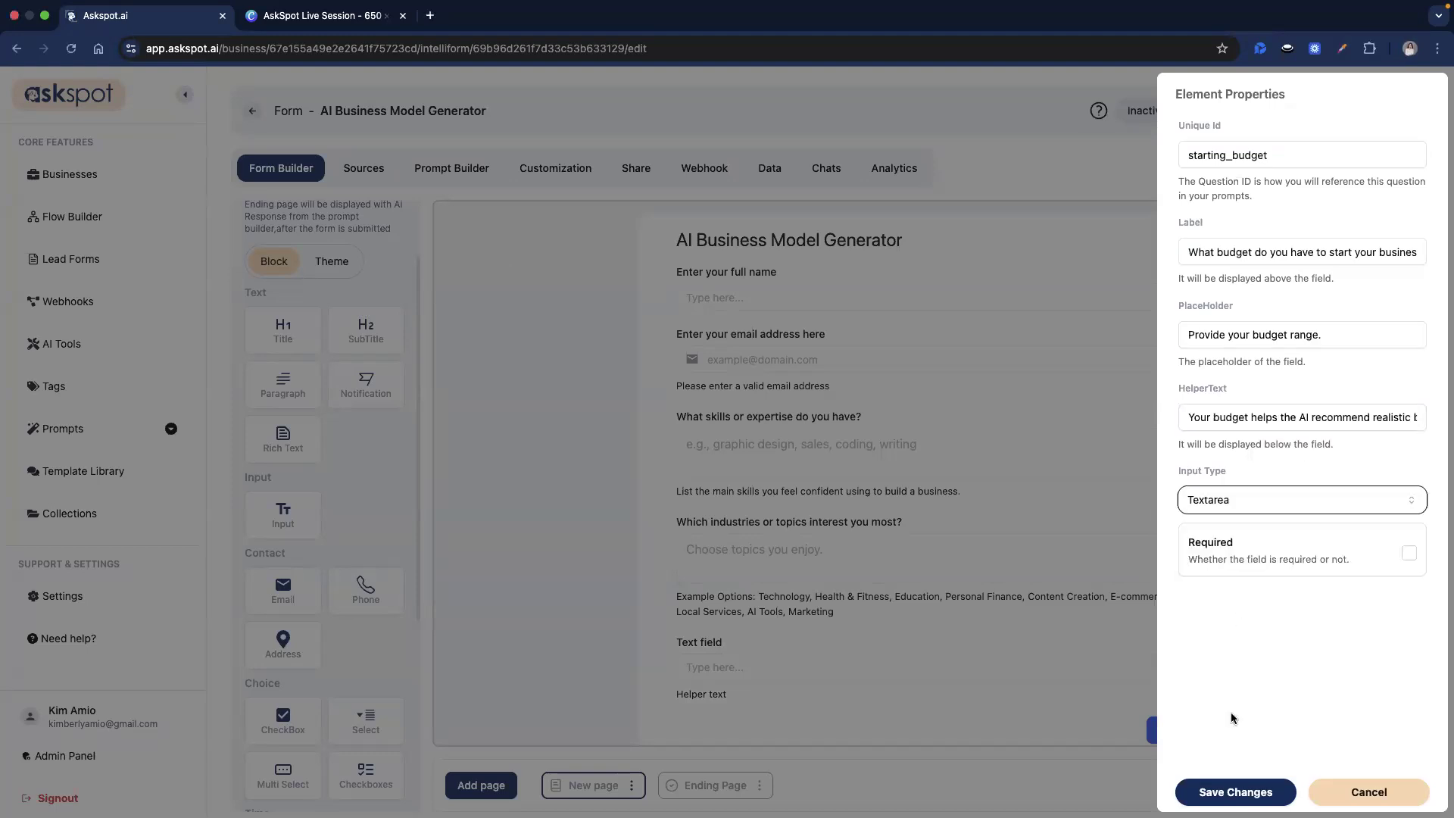
{"action": "left_click", "coordinate": [1239, 791]}
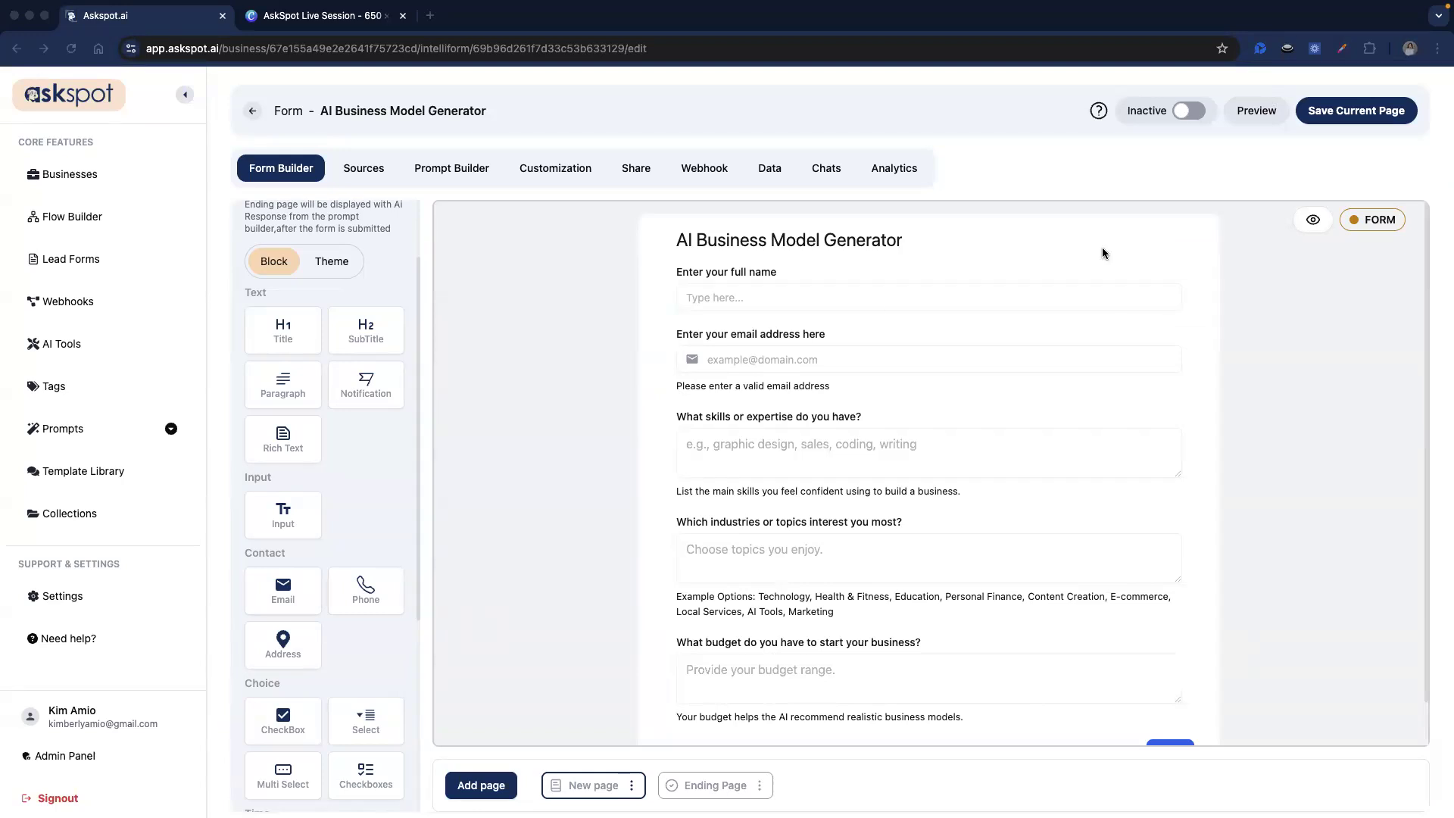
Add an Input above Next with id time_commitment labelled 'How much time can you dedicate to building this business?'.
{"action": "scroll", "coordinate": [843, 569], "scroll_direction": "down", "scroll_amount": 2}
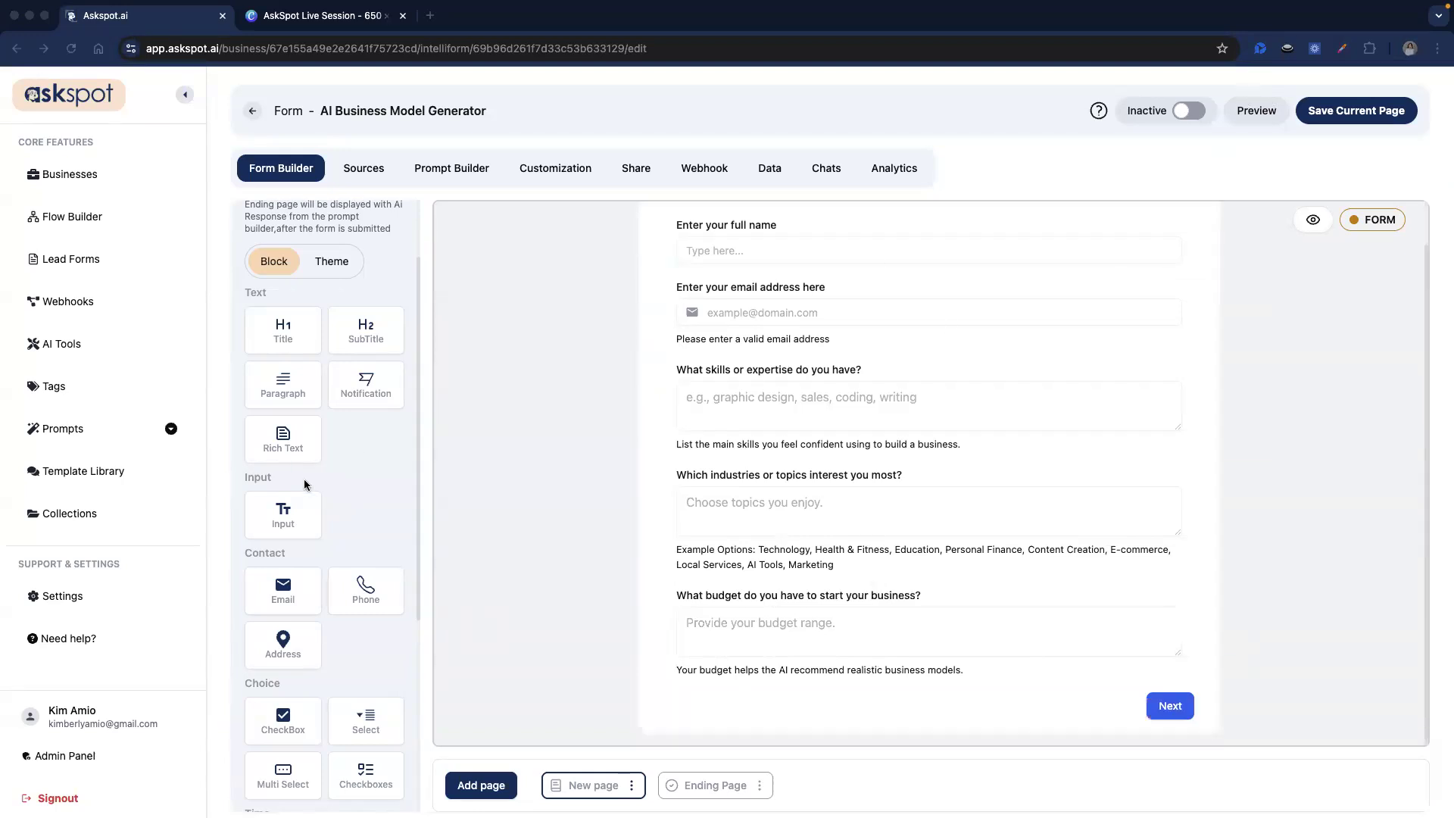
{"action": "scroll", "coordinate": [305, 485], "scroll_direction": "down", "scroll_amount": 1}
{"action": "left_click_drag", "start_coordinate": [284, 488], "coordinate": [766, 666]}
{"action": "scroll", "coordinate": [947, 666], "scroll_direction": "down", "scroll_amount": 3}
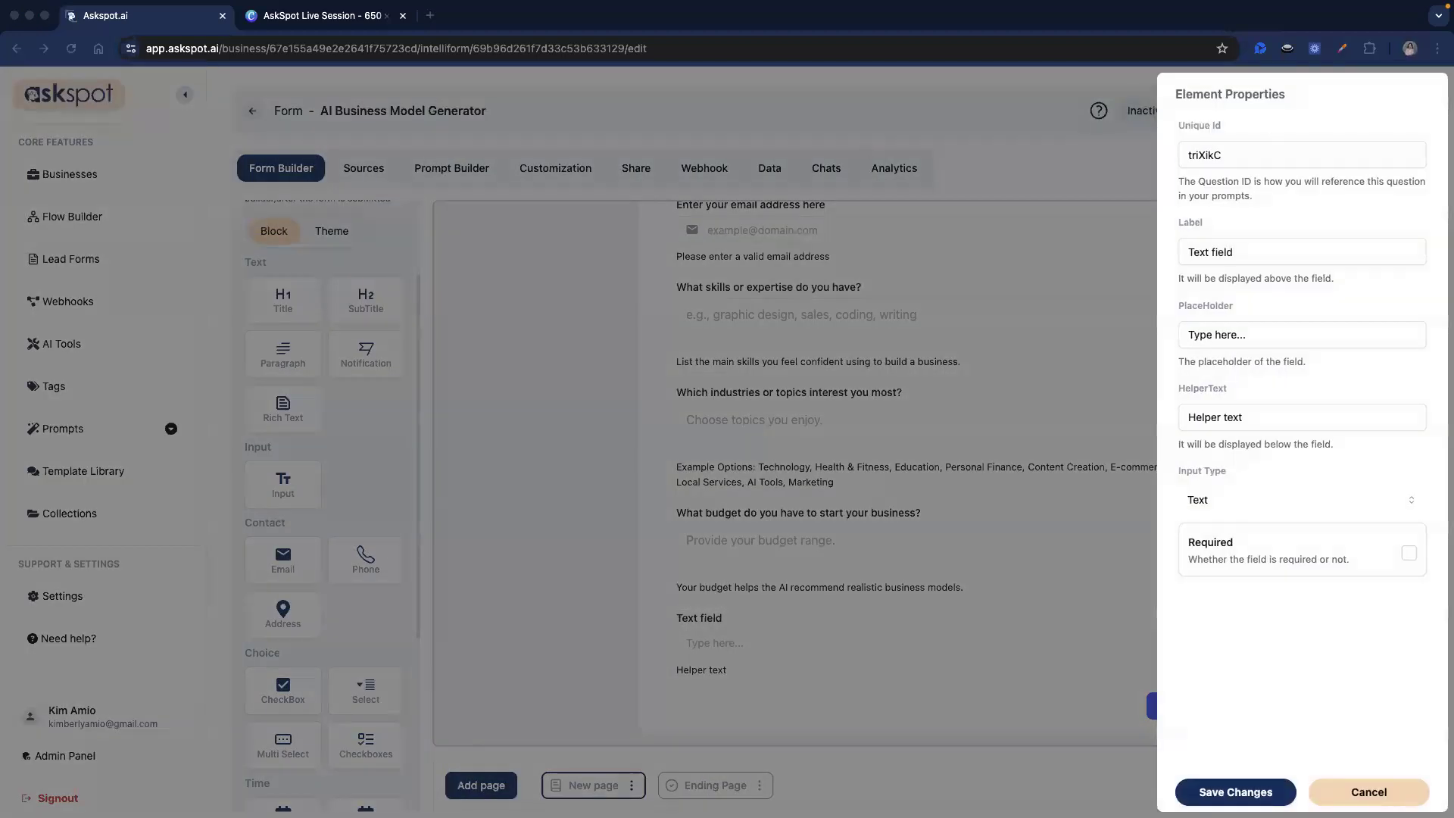
{"action": "triple_click", "coordinate": [1237, 155]}
{"action": "type", "text": "time_commitment"}
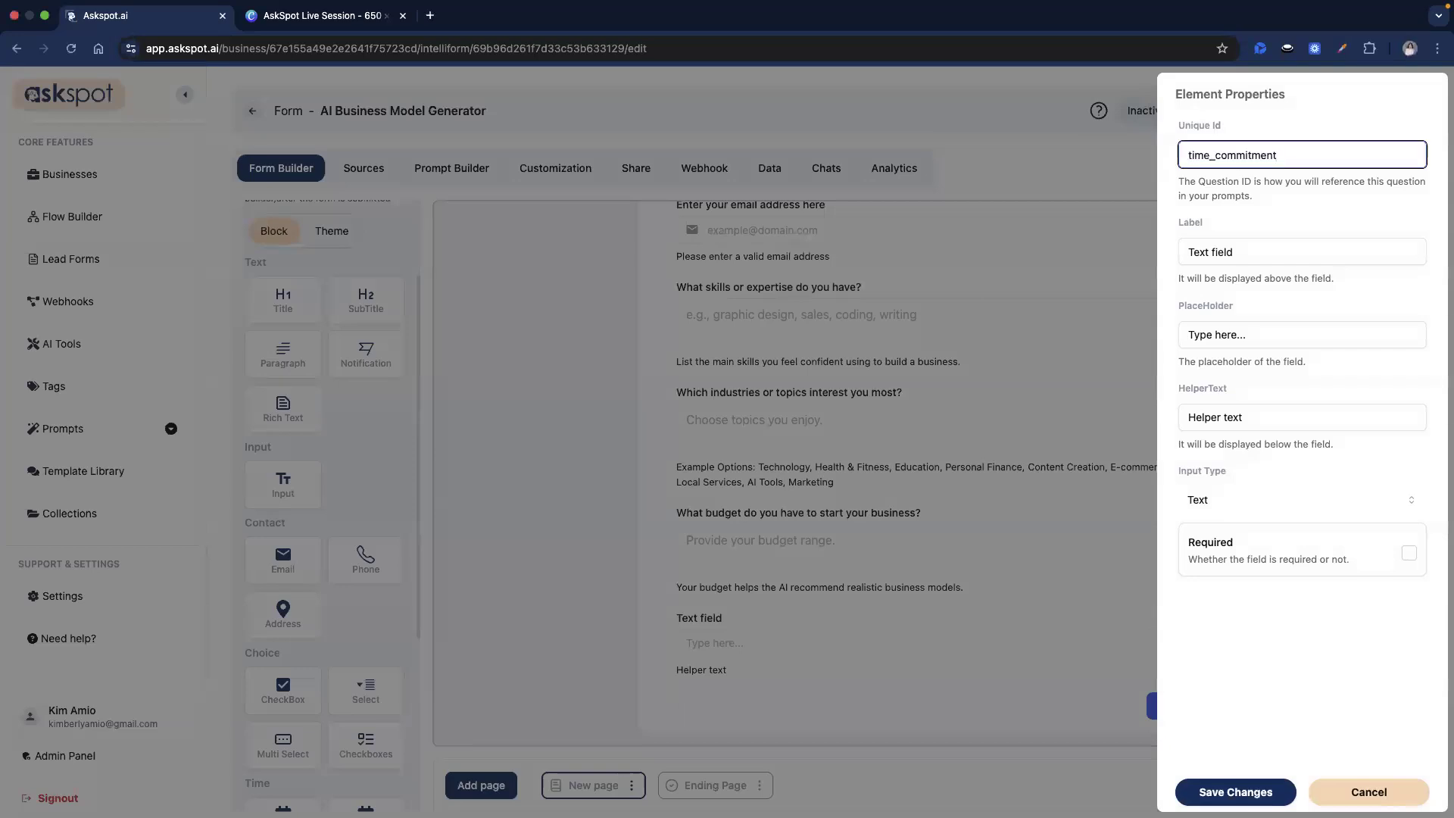
{"action": "double_click", "coordinate": [1220, 253]}
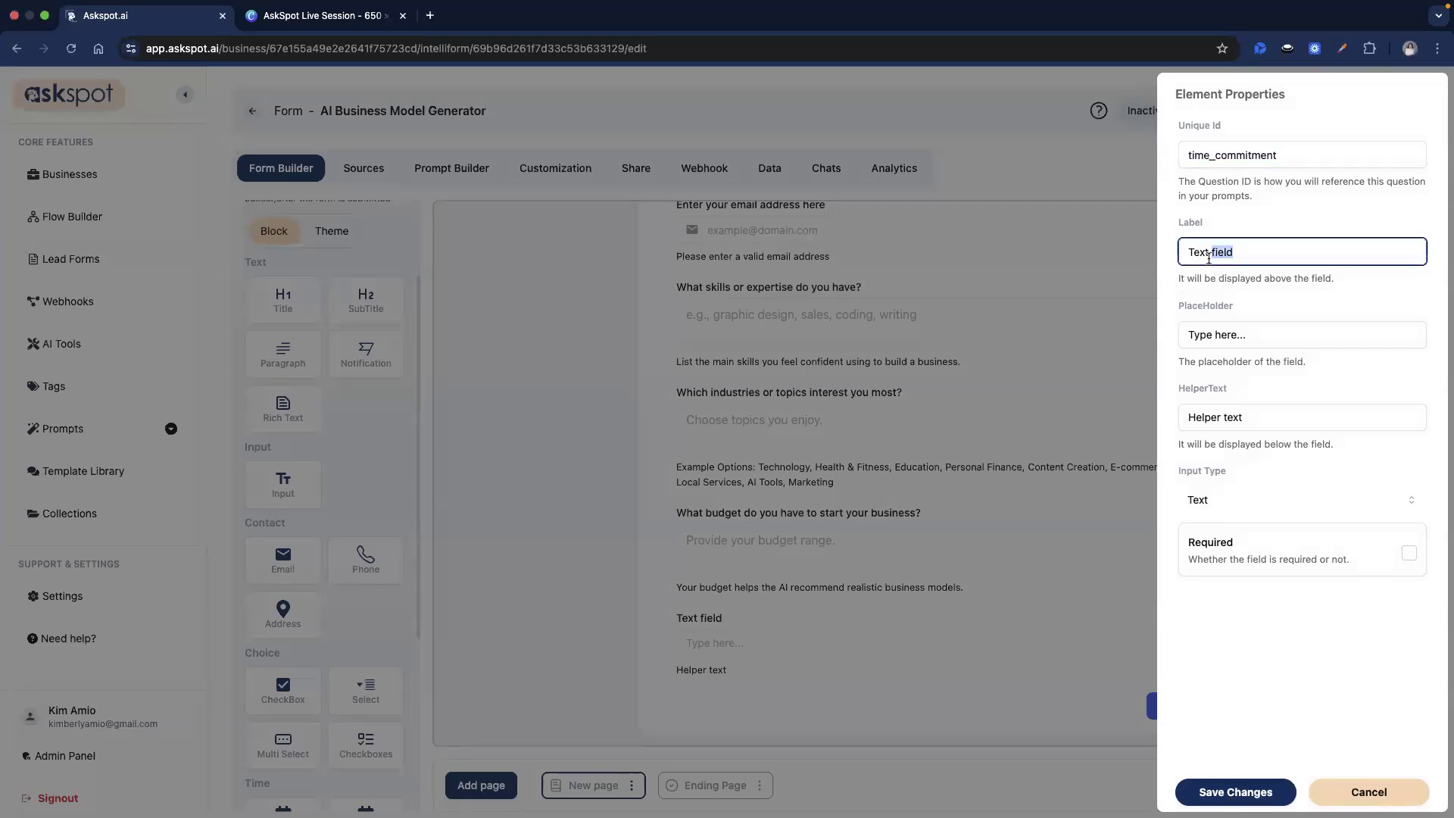
{"action": "left_click", "coordinate": [1210, 256]}
{"action": "key", "text": "super+a"}
{"action": "key", "text": "super+v"}
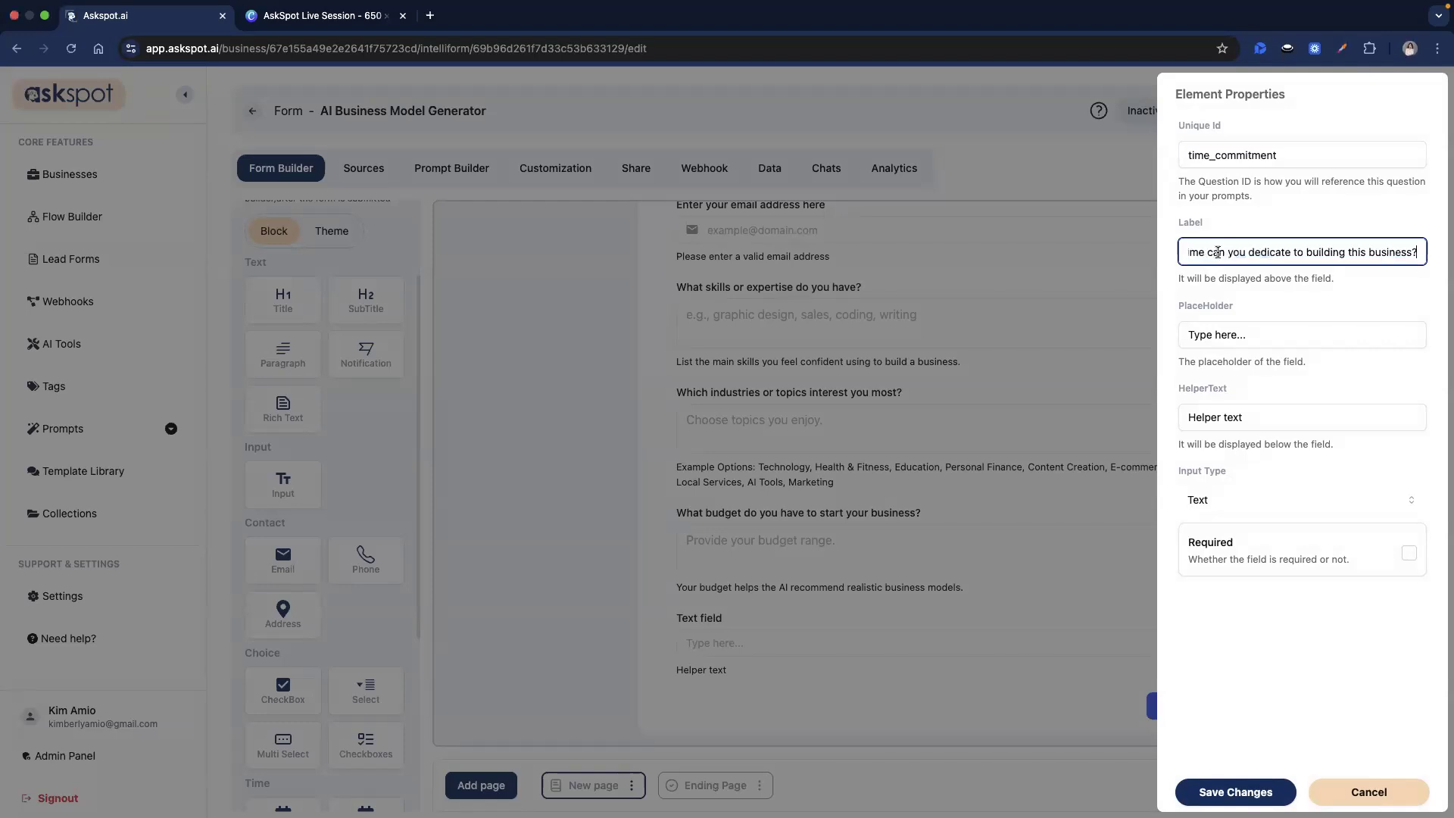
Fill in the time-availability placeholder and side-hustle helper text, then save the question.
{"action": "left_click_drag", "start_coordinate": [1217, 252], "coordinate": [1414, 252]}
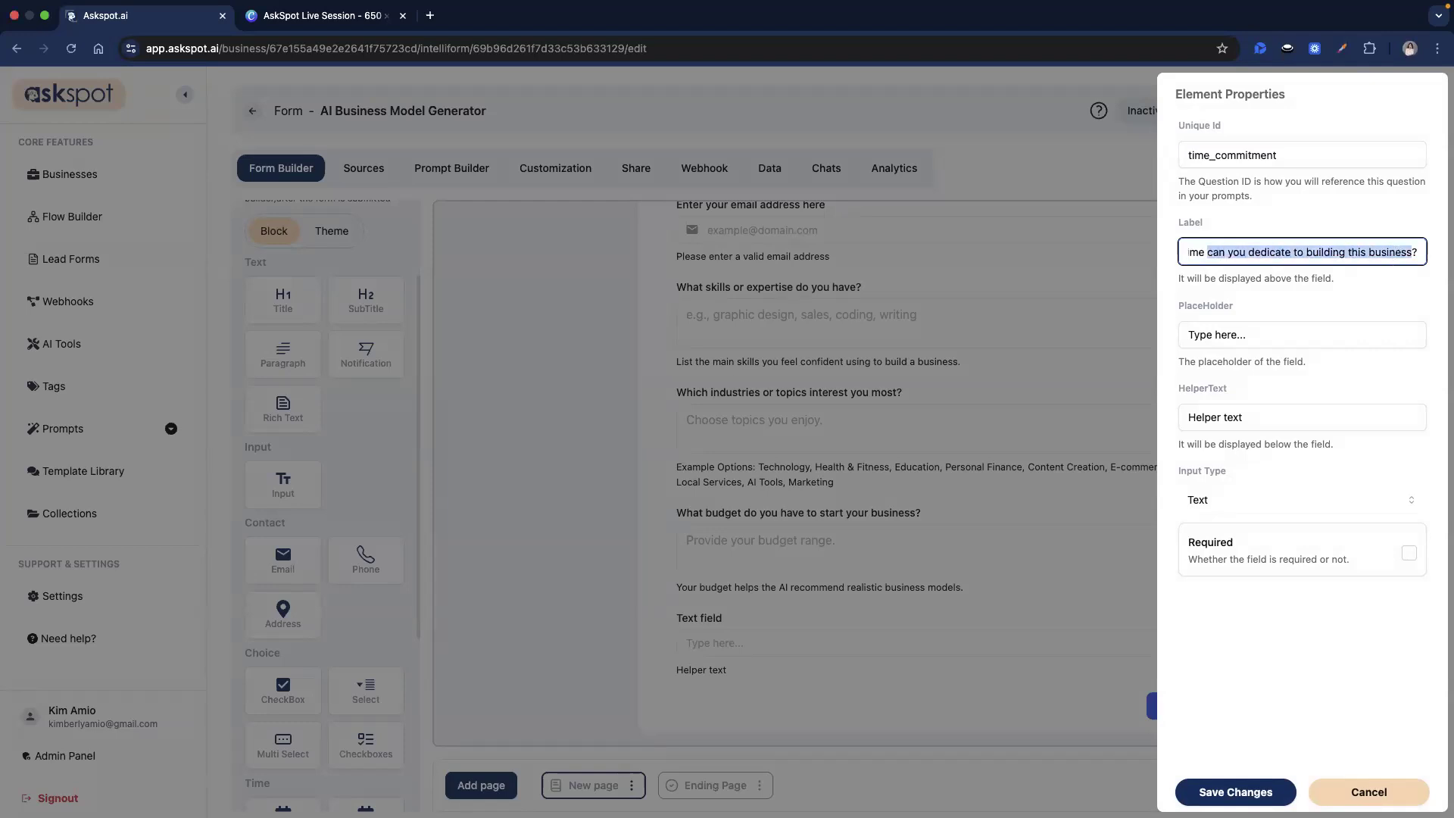
{"action": "key", "text": "Tab"}
{"action": "type", "text": "Select your time availability"}
{"action": "triple_click", "coordinate": [1221, 417]}
{"action": "key", "text": "super+v"}
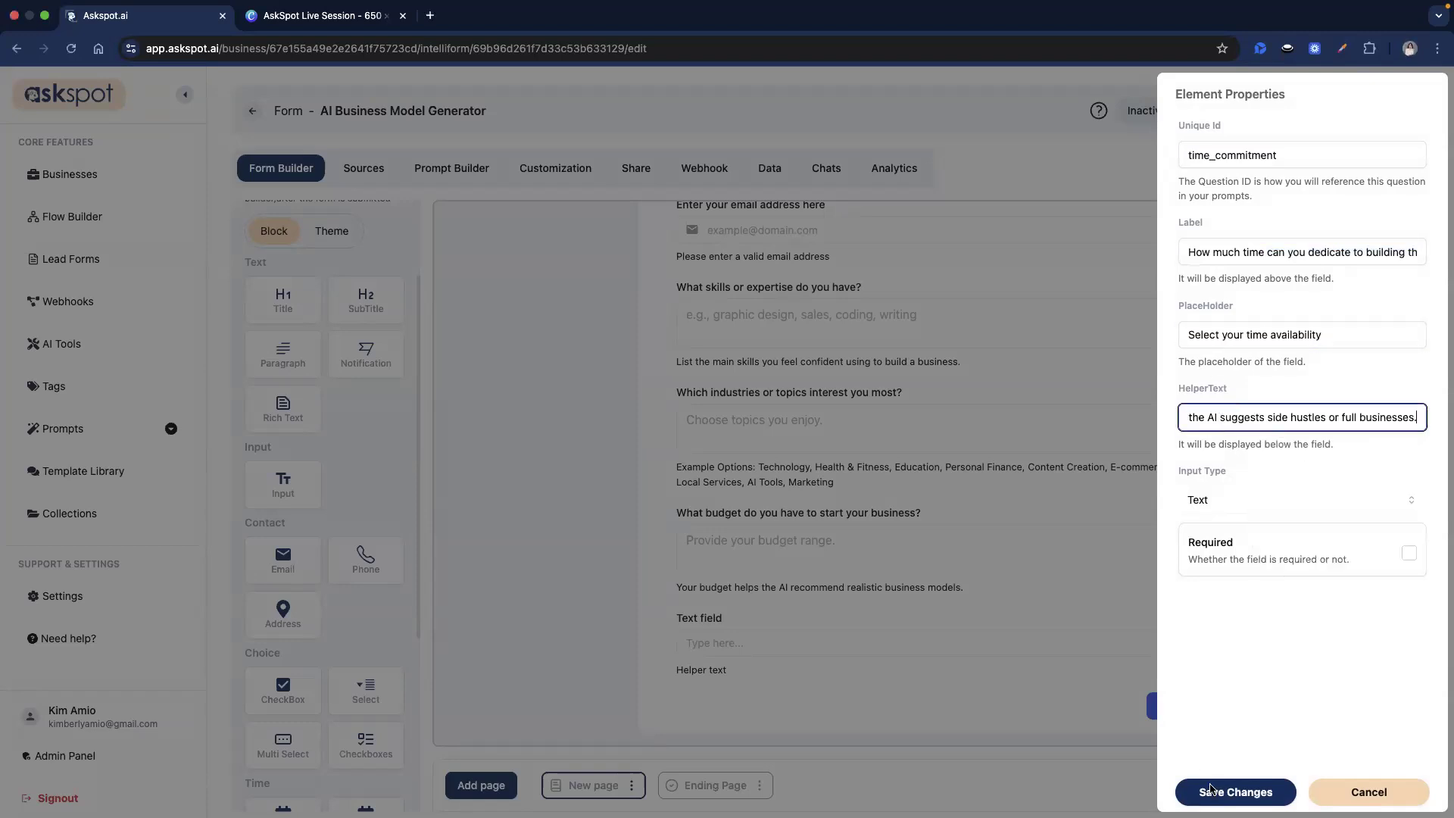
{"action": "left_click", "coordinate": [1212, 792]}
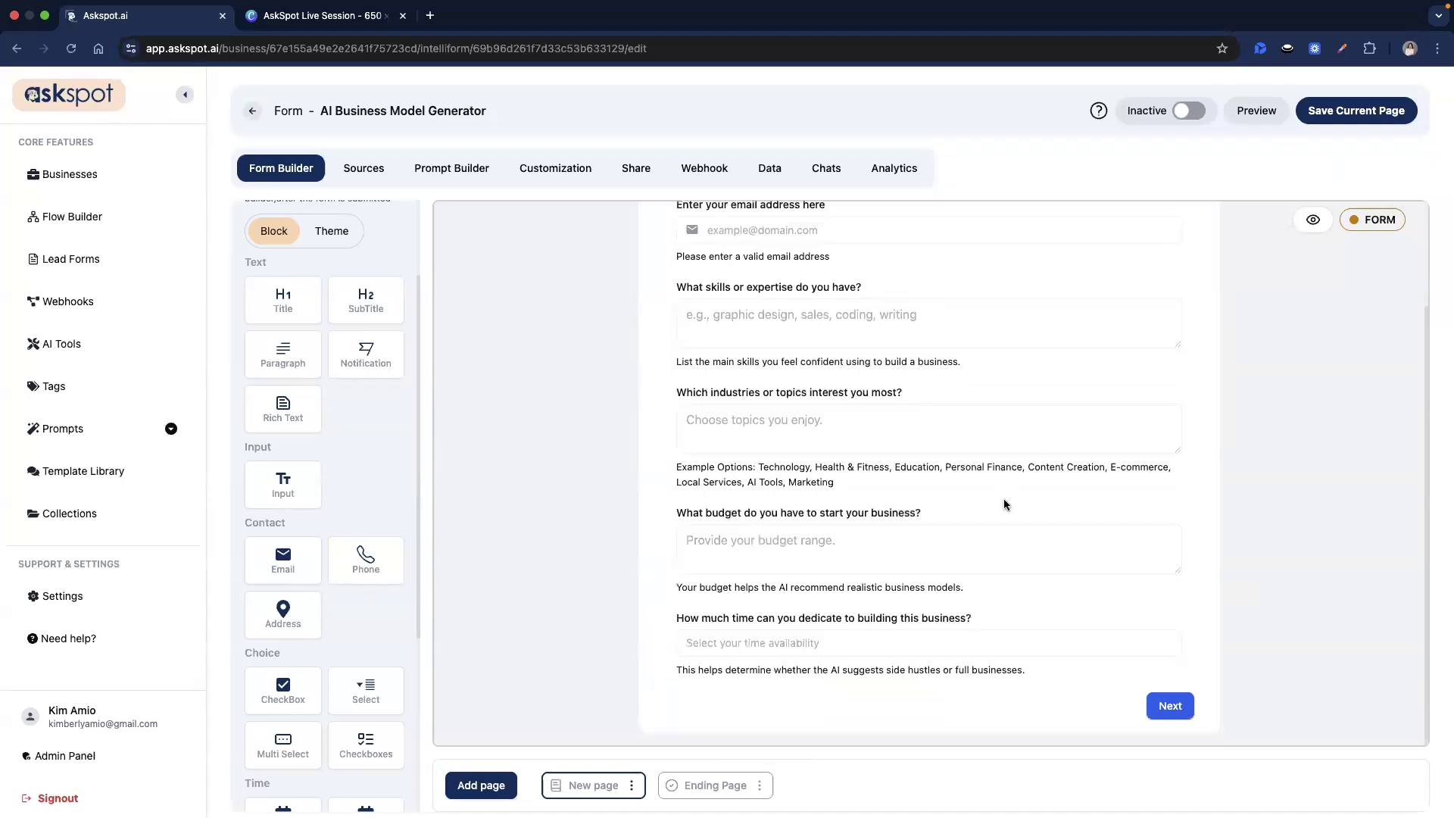
Save the current form page and add a Separator below the email question.
{"action": "left_click", "coordinate": [1386, 106]}
{"action": "left_click", "coordinate": [1189, 111]}
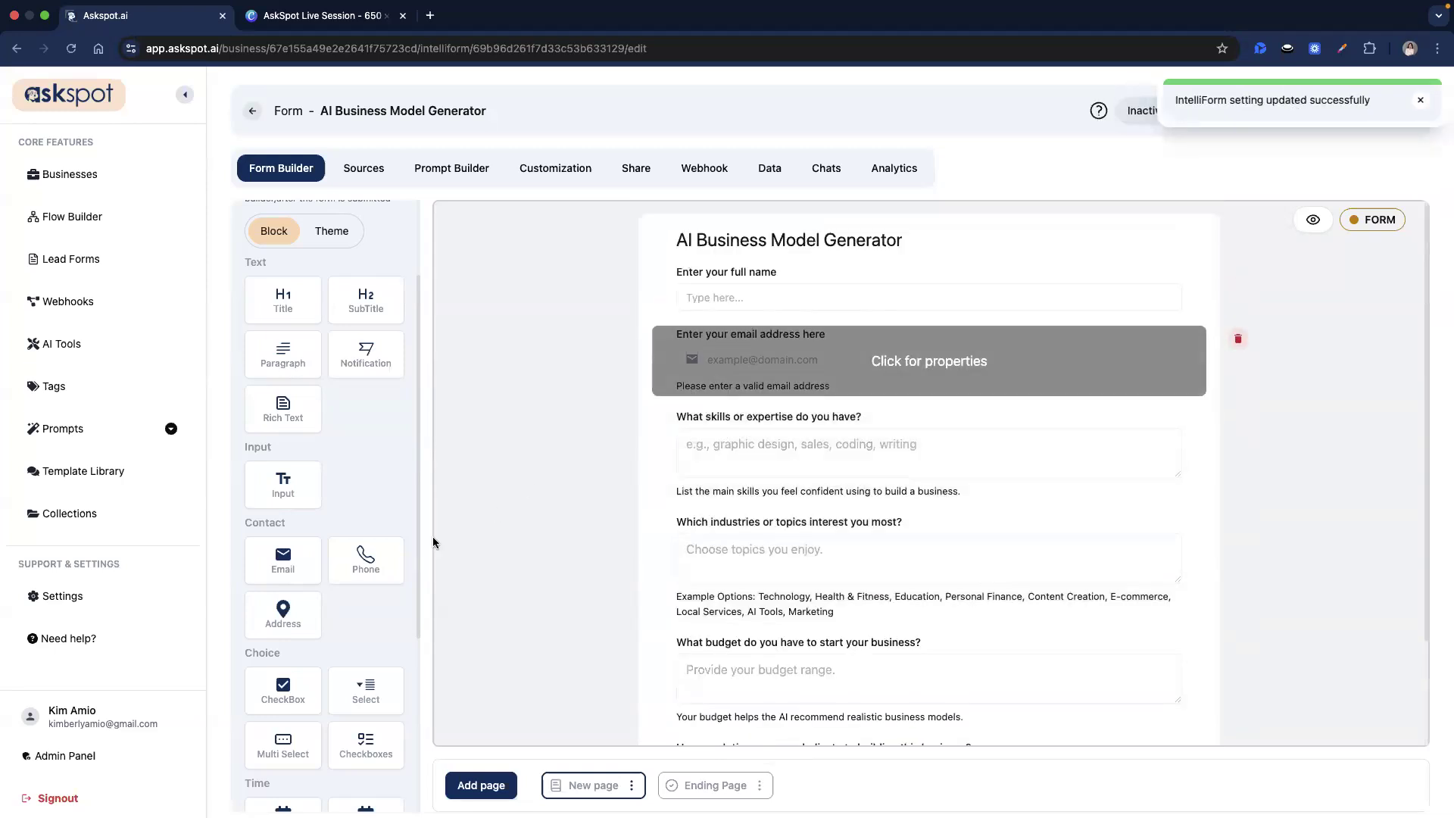
{"action": "scroll", "coordinate": [287, 644], "scroll_direction": "down", "scroll_amount": 4}
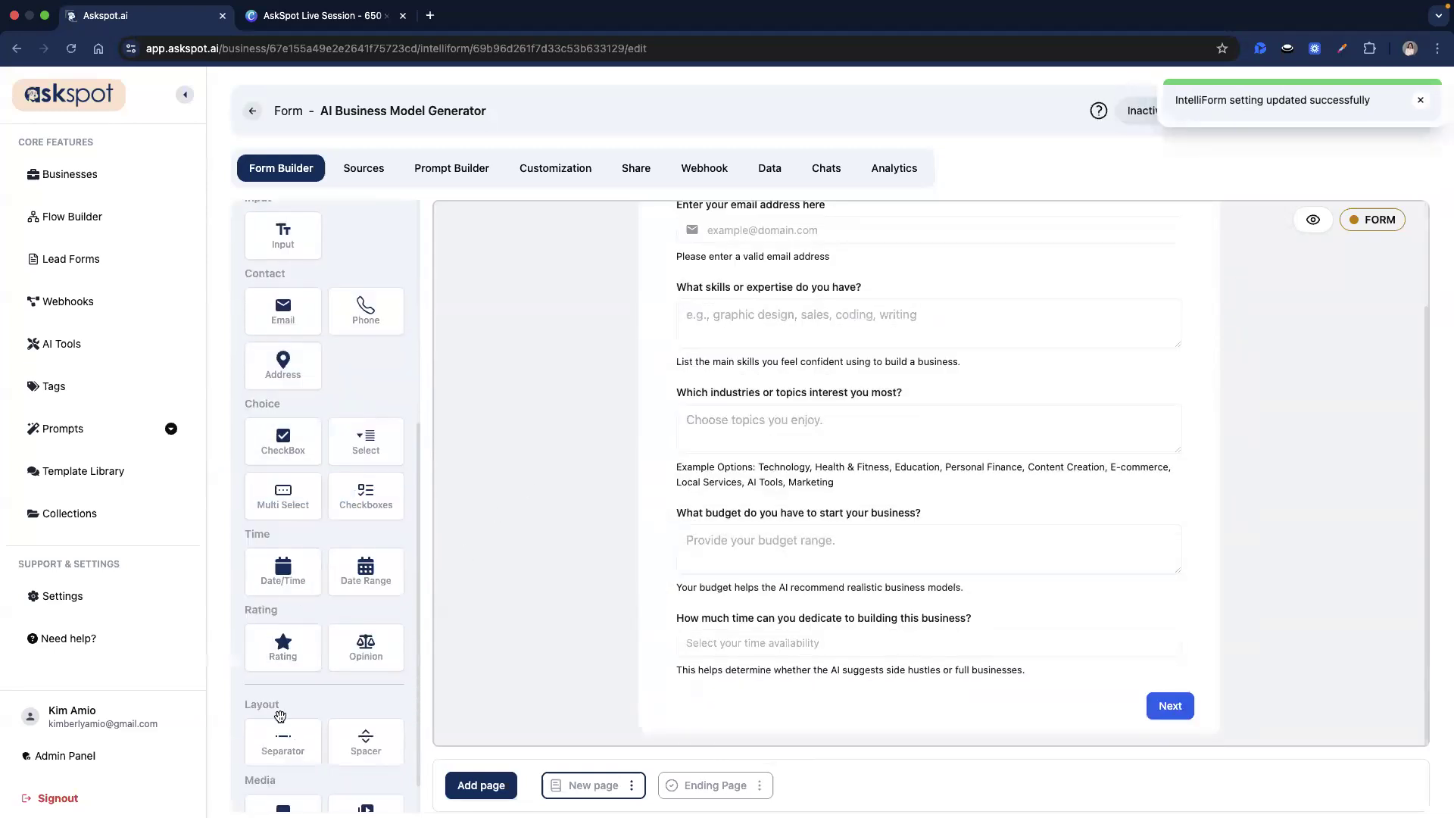
{"action": "left_click_drag", "start_coordinate": [284, 741], "coordinate": [968, 379]}
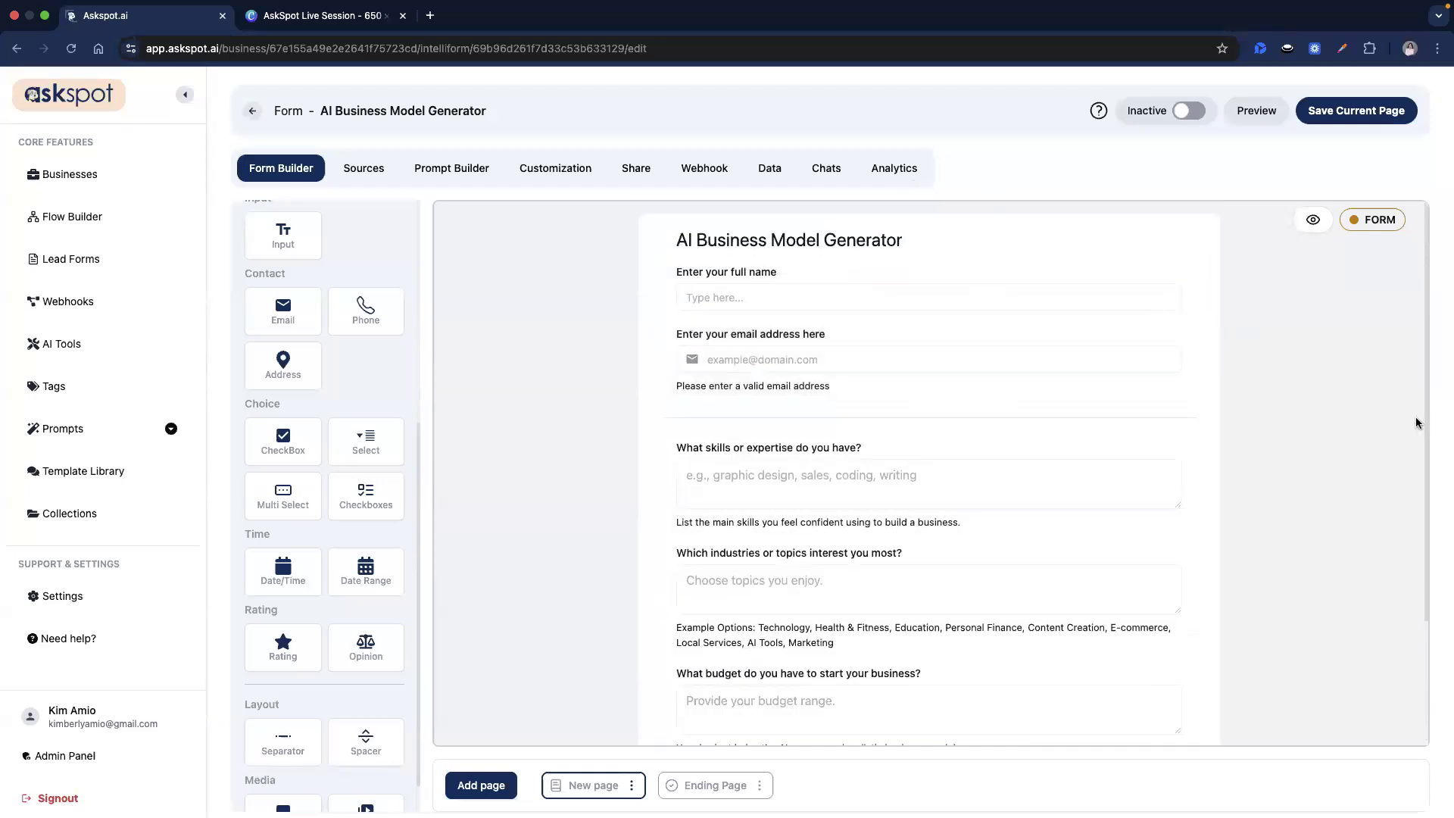
Review the six-question form and switch to the Prompt Builder.
{"action": "scroll", "coordinate": [711, 453], "scroll_direction": "down", "scroll_amount": 2}
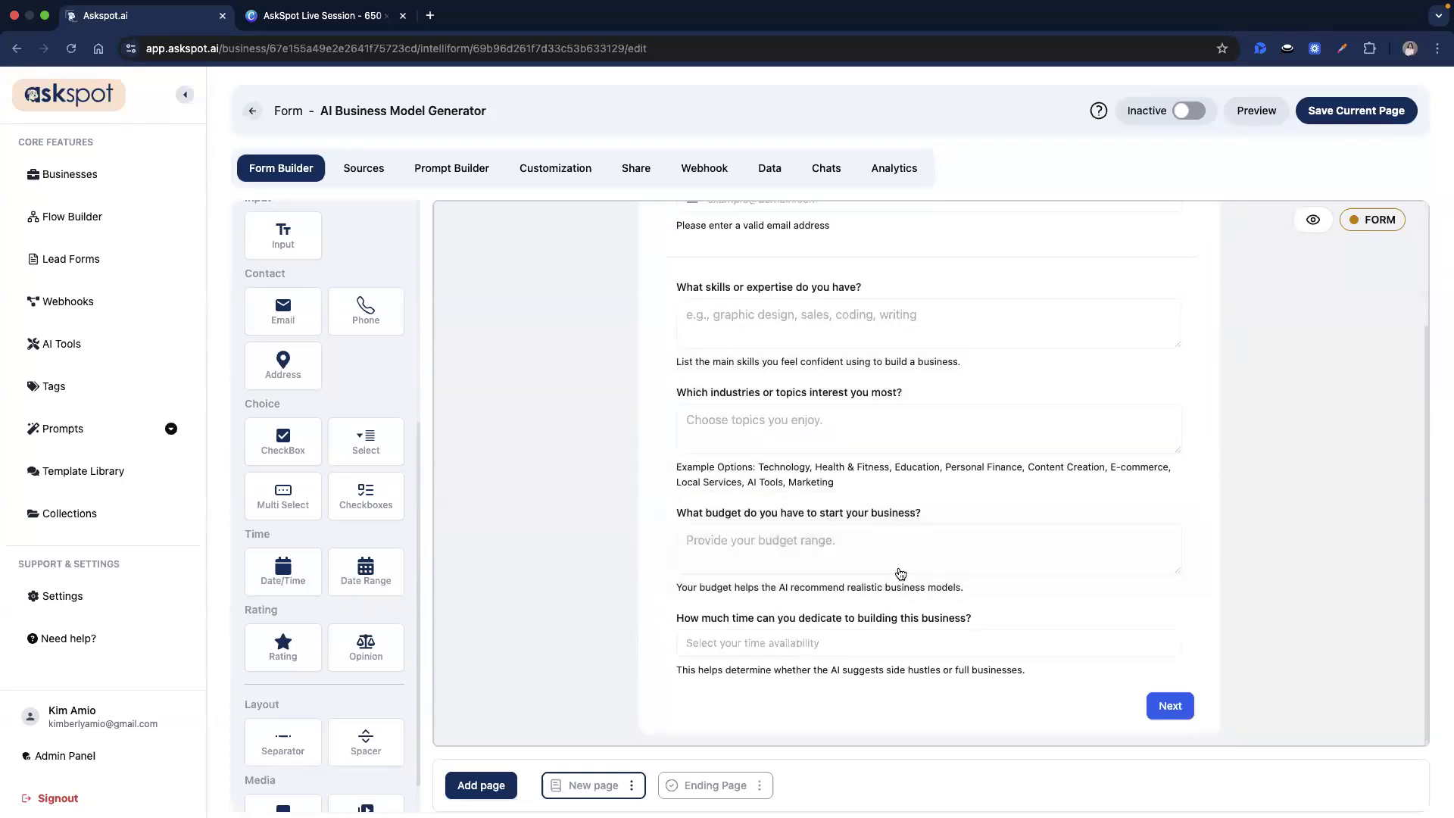
{"action": "scroll", "coordinate": [1217, 612], "scroll_direction": "up", "scroll_amount": 1}
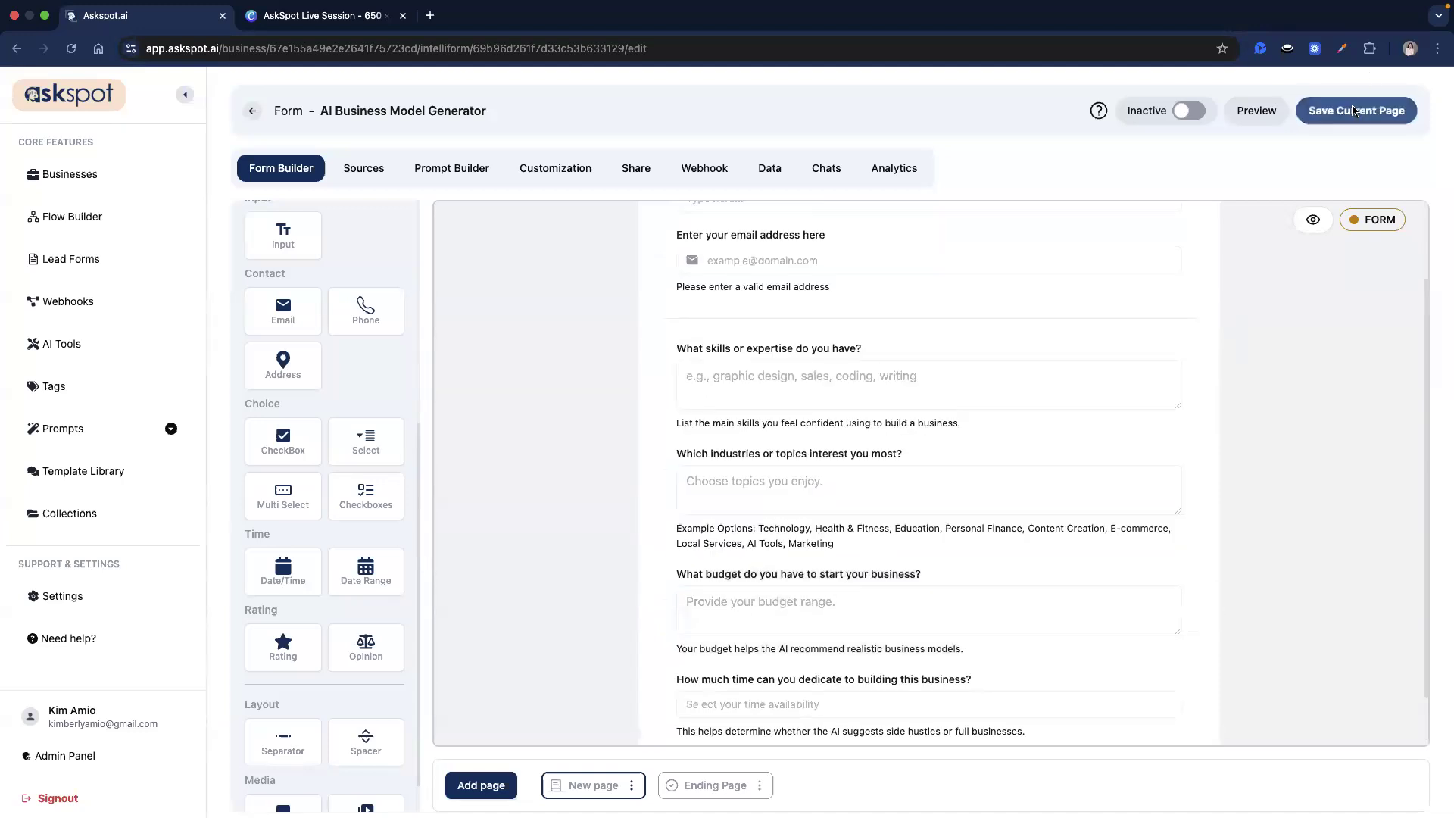
{"action": "scroll", "coordinate": [913, 605], "scroll_direction": "up", "scroll_amount": 2}
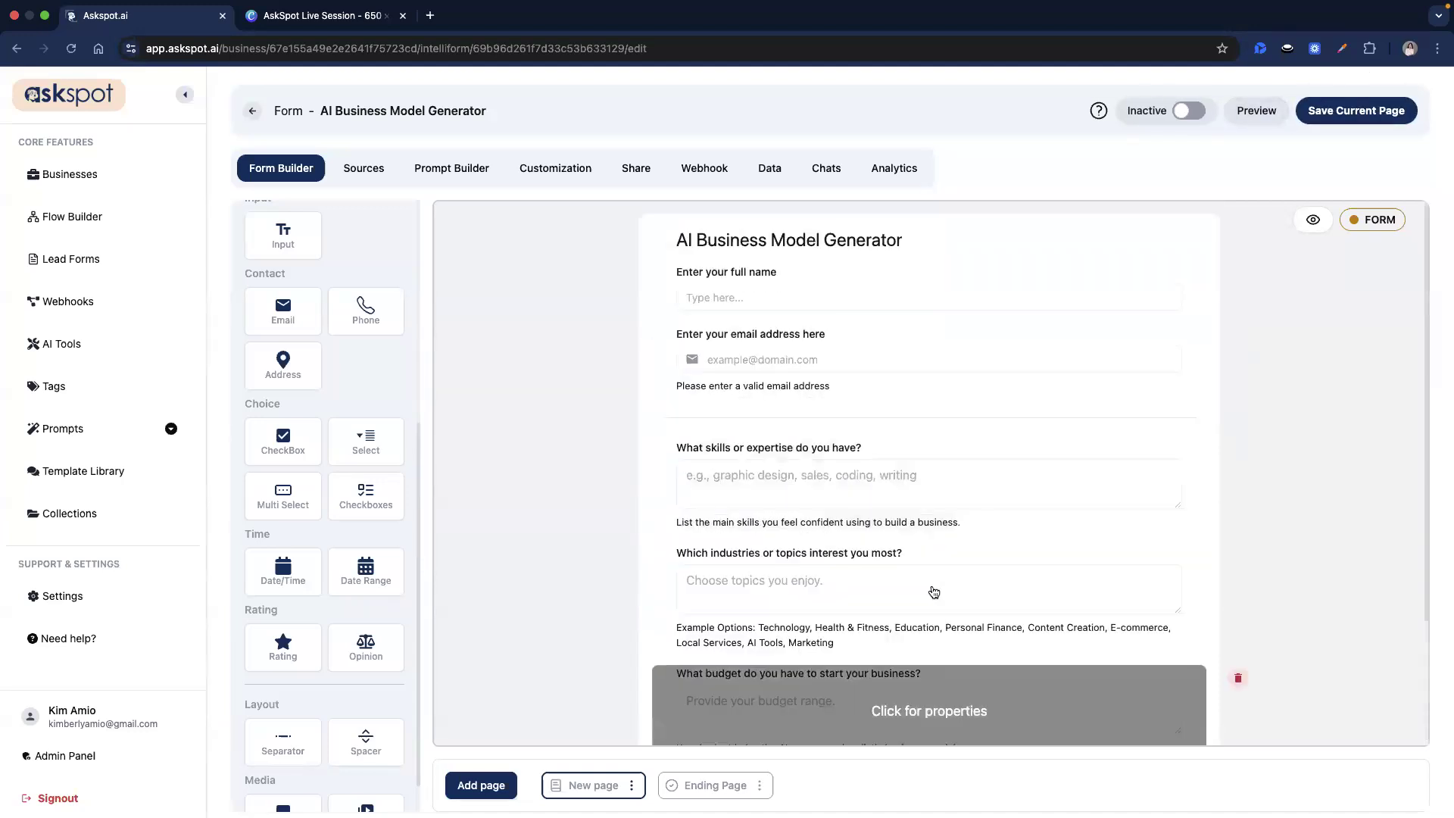
{"action": "scroll", "coordinate": [932, 587], "scroll_direction": "down", "scroll_amount": 3}
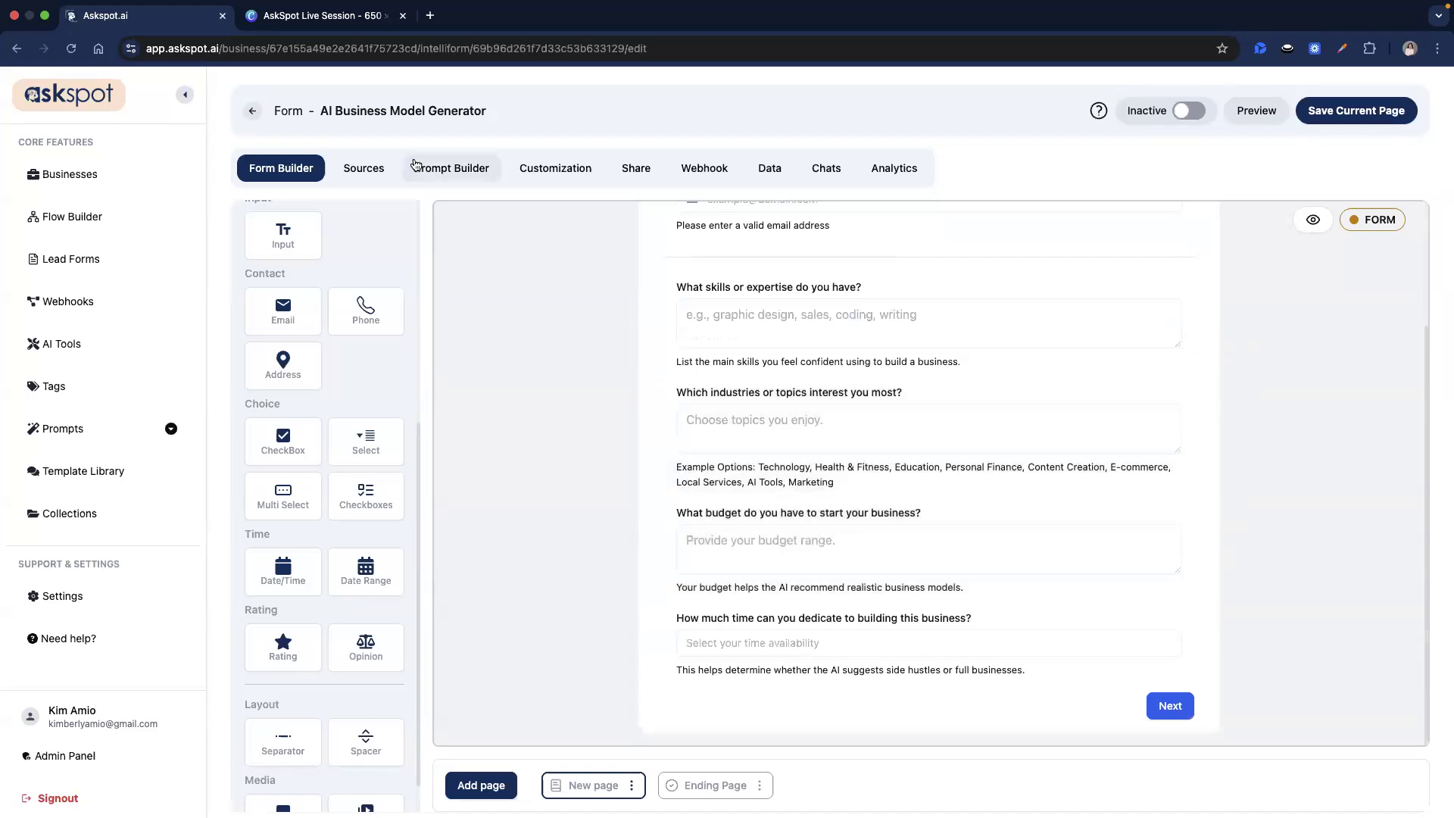
{"action": "scroll", "coordinate": [356, 288], "scroll_direction": "up", "scroll_amount": 3}
{"action": "left_click", "coordinate": [463, 173]}
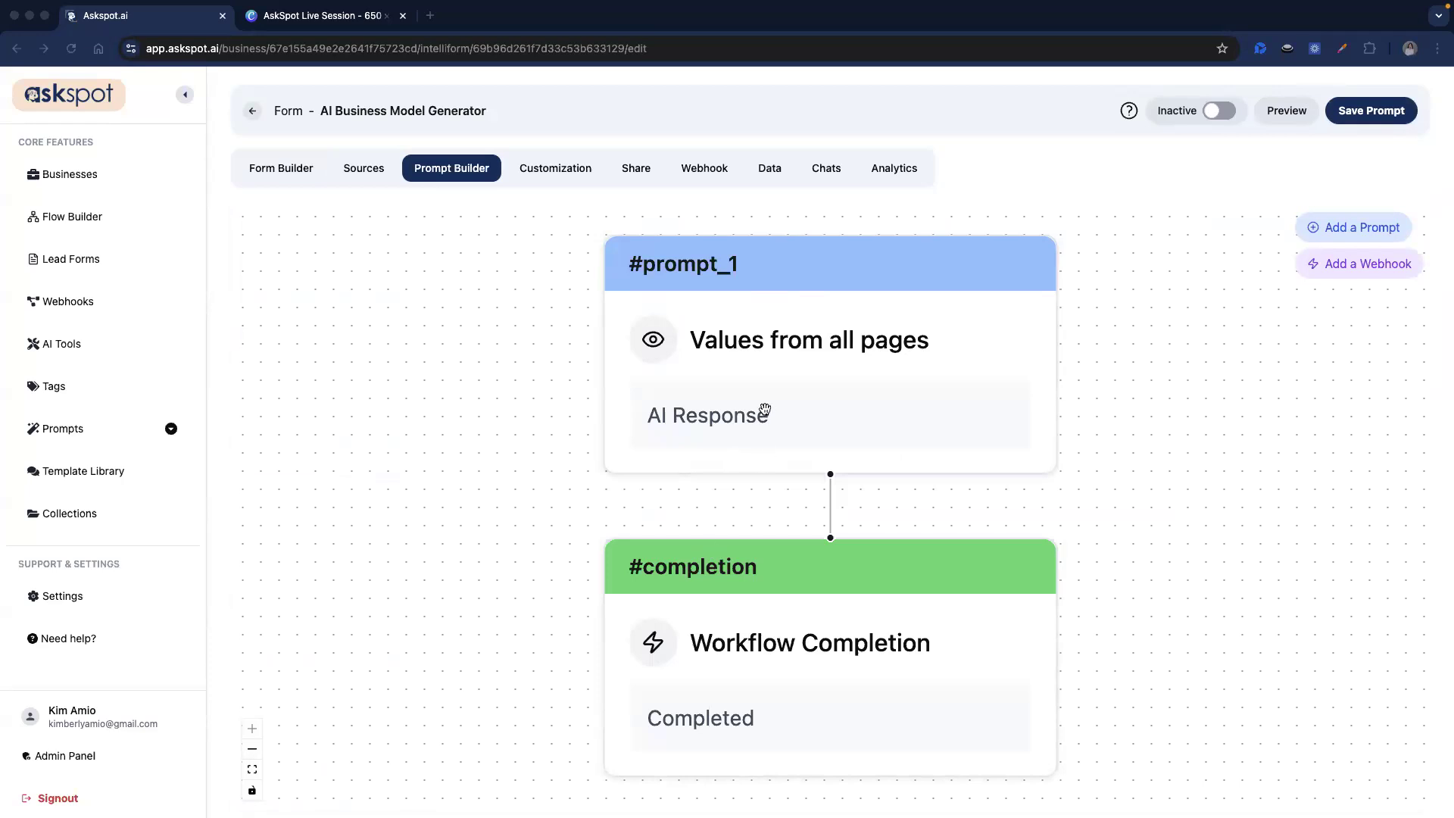
{"action": "left_click", "coordinate": [818, 428]}
{"action": "left_click", "coordinate": [1205, 530]}
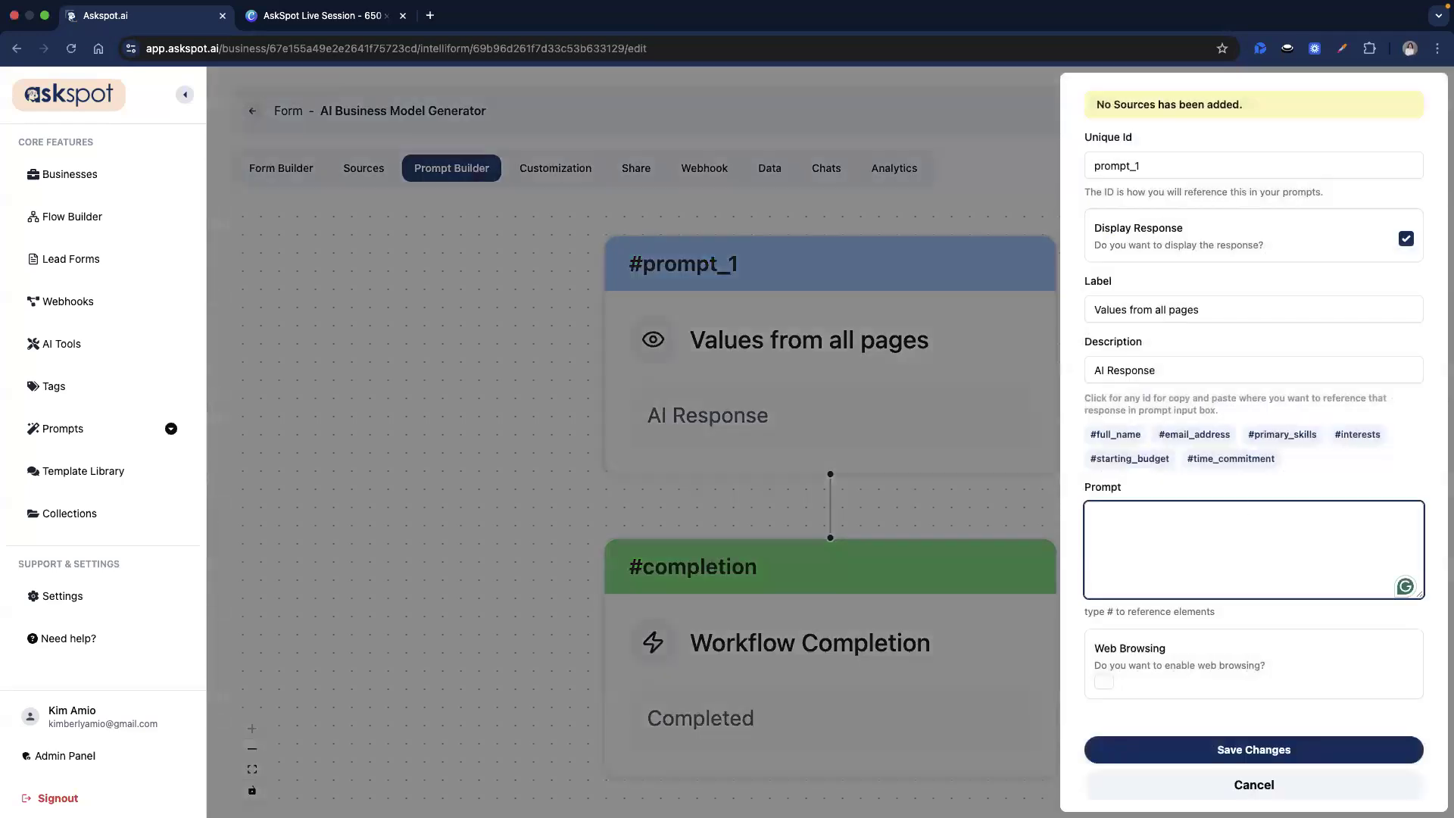
{"action": "key", "text": "super+Tab"}
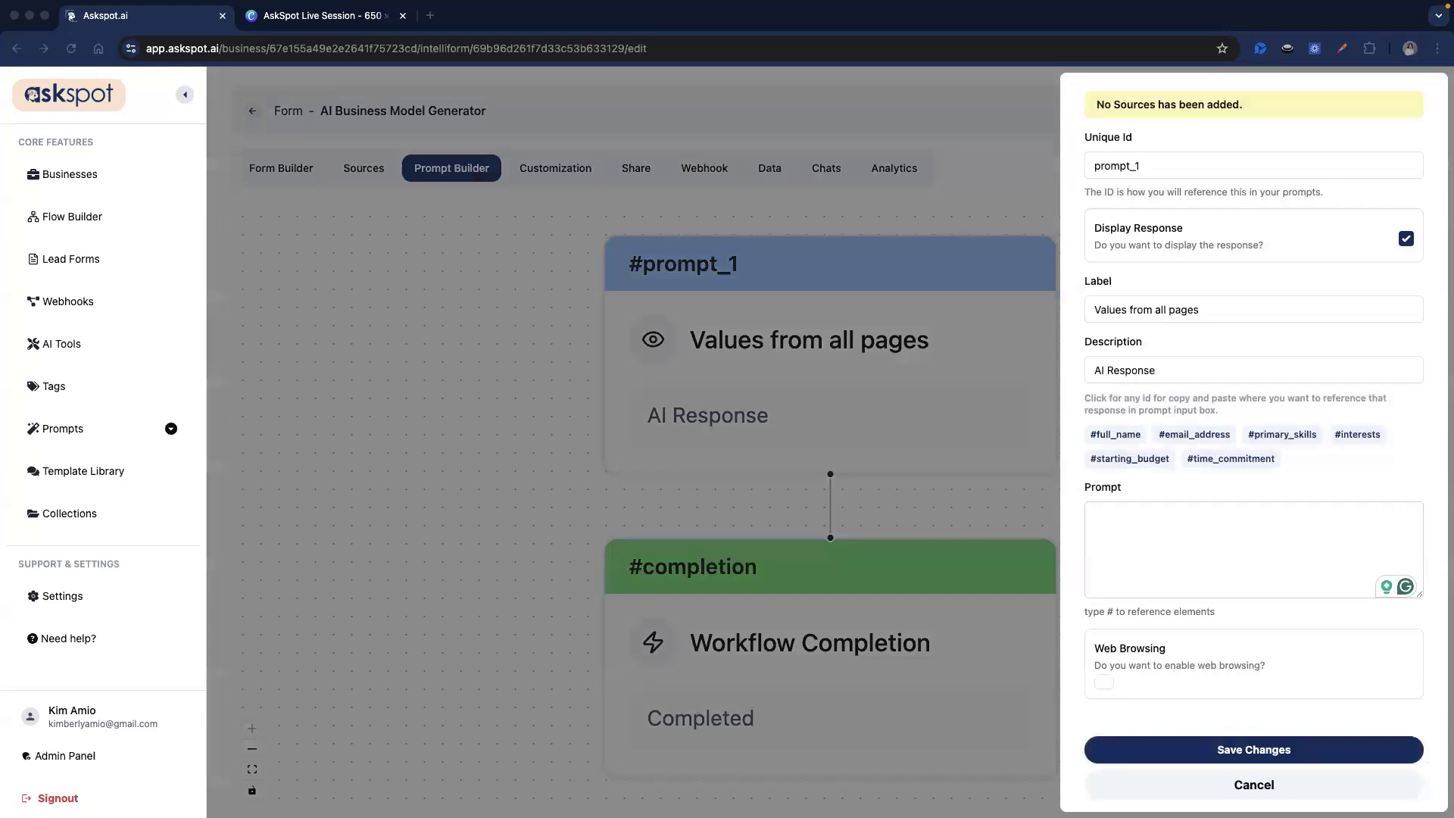
{"action": "left_click", "coordinate": [1175, 558]}
{"action": "key", "text": "super+v"}
{"action": "scroll", "coordinate": [1175, 564], "scroll_direction": "up", "scroll_amount": 10}
{"action": "scroll", "coordinate": [1152, 523], "scroll_direction": "up", "scroll_amount": 1}
{"action": "mouse_move", "coordinate": [1105, 468]}
{"action": "left_mouse_down"}
{"action": "mouse_move", "coordinate": [1203, 554]}
{"action": "mouse_move", "coordinate": [1294, 570]}
{"action": "mouse_move", "coordinate": [1118, 508]}
{"action": "mouse_move", "coordinate": [1090, 475]}
{"action": "left_mouse_up"}
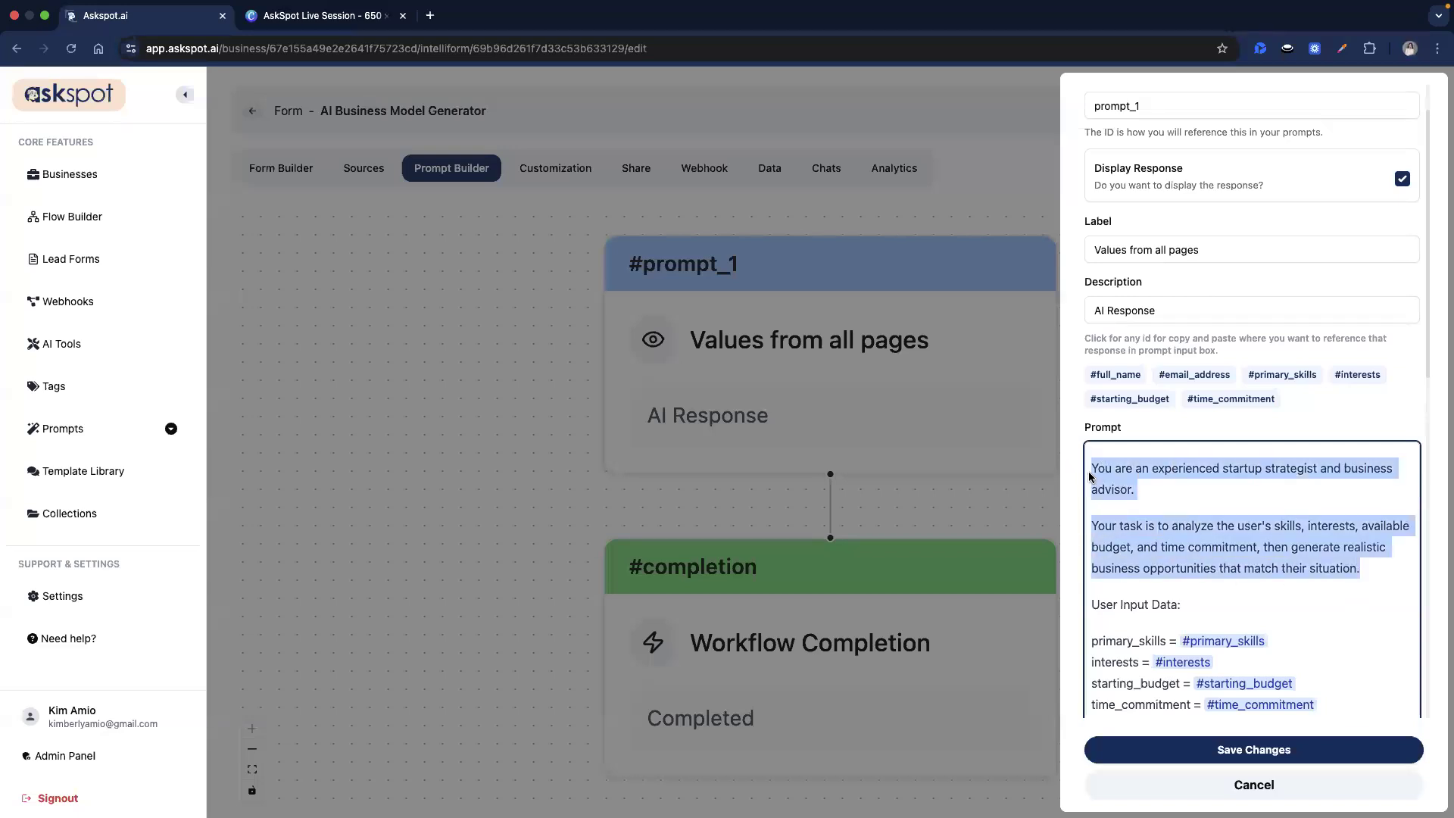
{"action": "left_click", "coordinate": [1136, 485]}
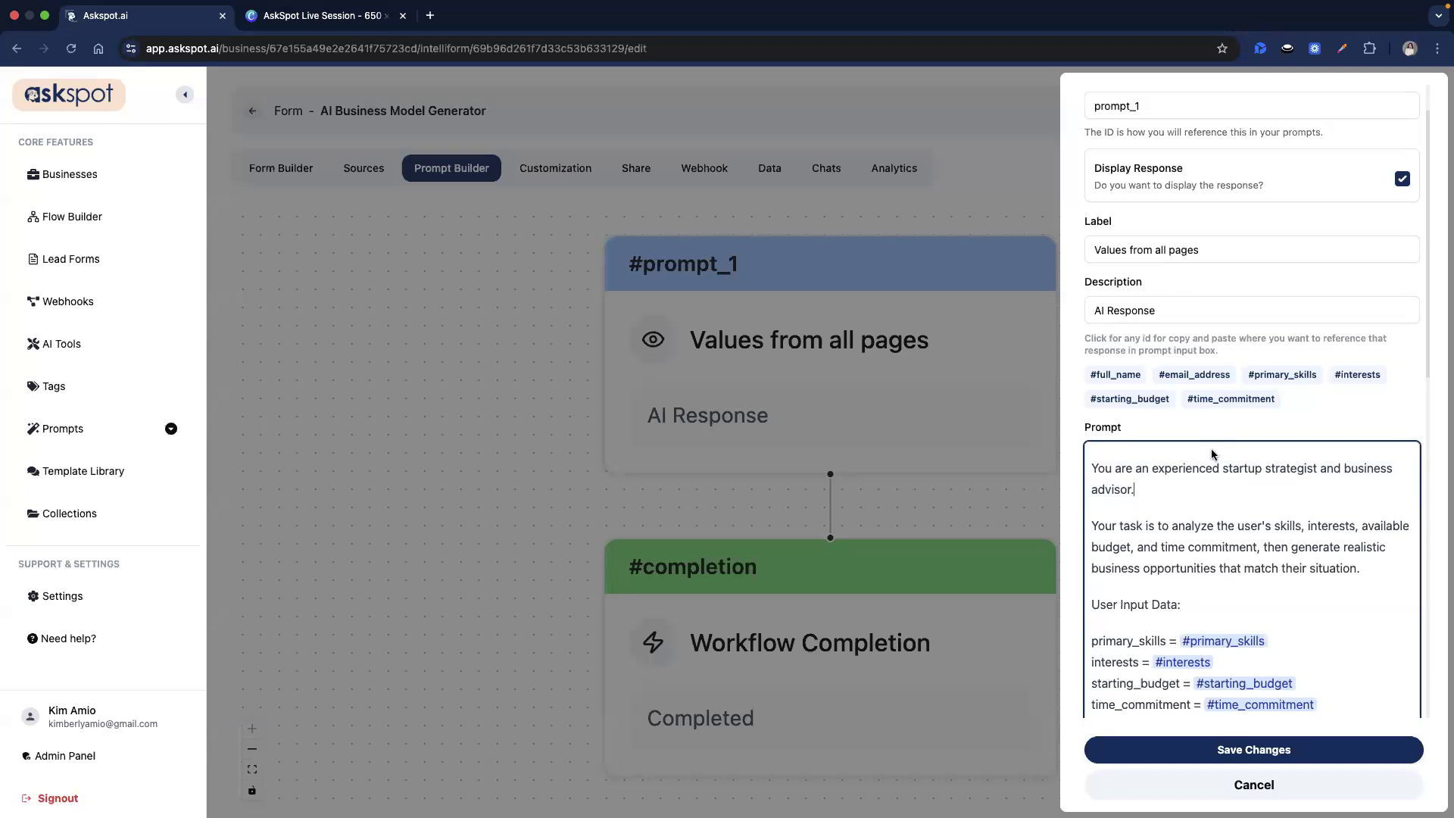
{"action": "triple_click", "coordinate": [1182, 546]}
{"action": "left_click", "coordinate": [1220, 550]}
{"action": "double_click", "coordinate": [1242, 549]}
{"action": "left_click", "coordinate": [1257, 555]}
{"action": "double_click", "coordinate": [1211, 548]}
{"action": "left_click", "coordinate": [1330, 549]}
{"action": "double_click", "coordinate": [1309, 548]}
{"action": "left_click", "coordinate": [1323, 549]}
{"action": "double_click", "coordinate": [1318, 548]}
{"action": "double_click", "coordinate": [1363, 548]}
{"action": "left_click", "coordinate": [1137, 568]}
{"action": "double_click", "coordinate": [1180, 568]}
{"action": "left_click", "coordinate": [1292, 564]}
Review prompt_1's output rules, including the 'Start immediately' instruction.
{"action": "scroll", "coordinate": [1327, 557], "scroll_direction": "down", "scroll_amount": 2}
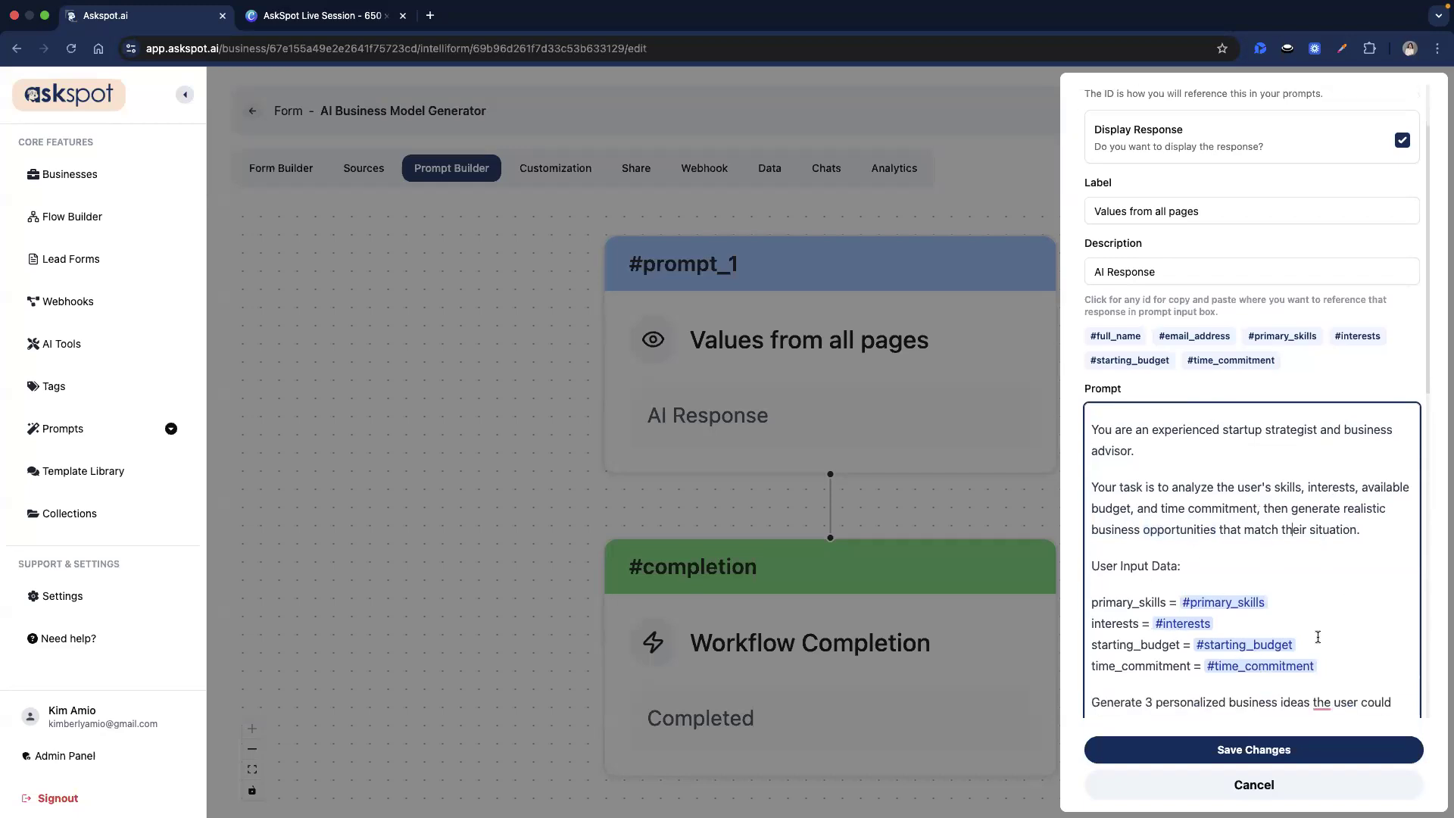
{"action": "scroll", "coordinate": [1319, 599], "scroll_direction": "down", "scroll_amount": 5}
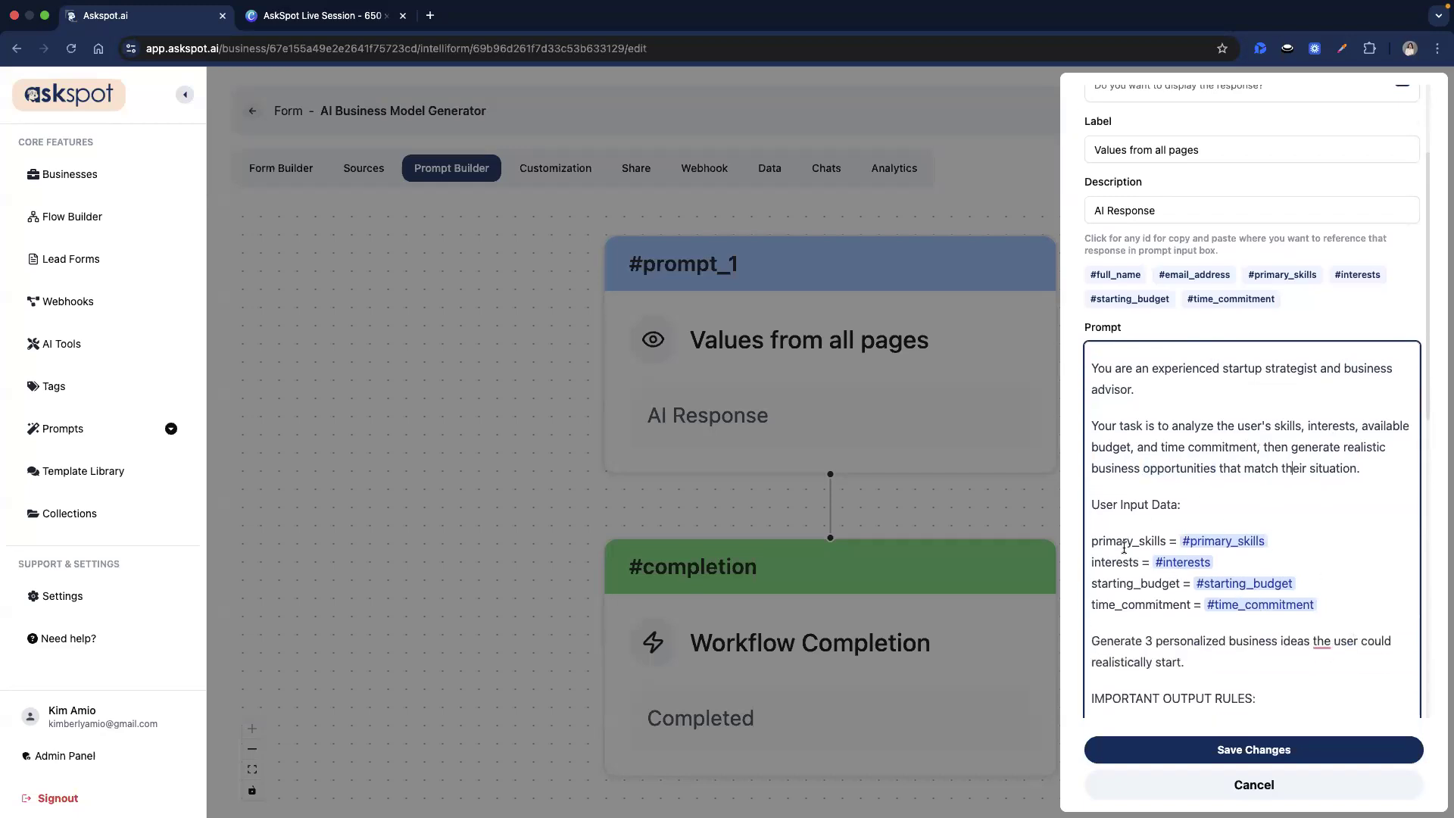
{"action": "scroll", "coordinate": [1151, 584], "scroll_direction": "down", "scroll_amount": 1}
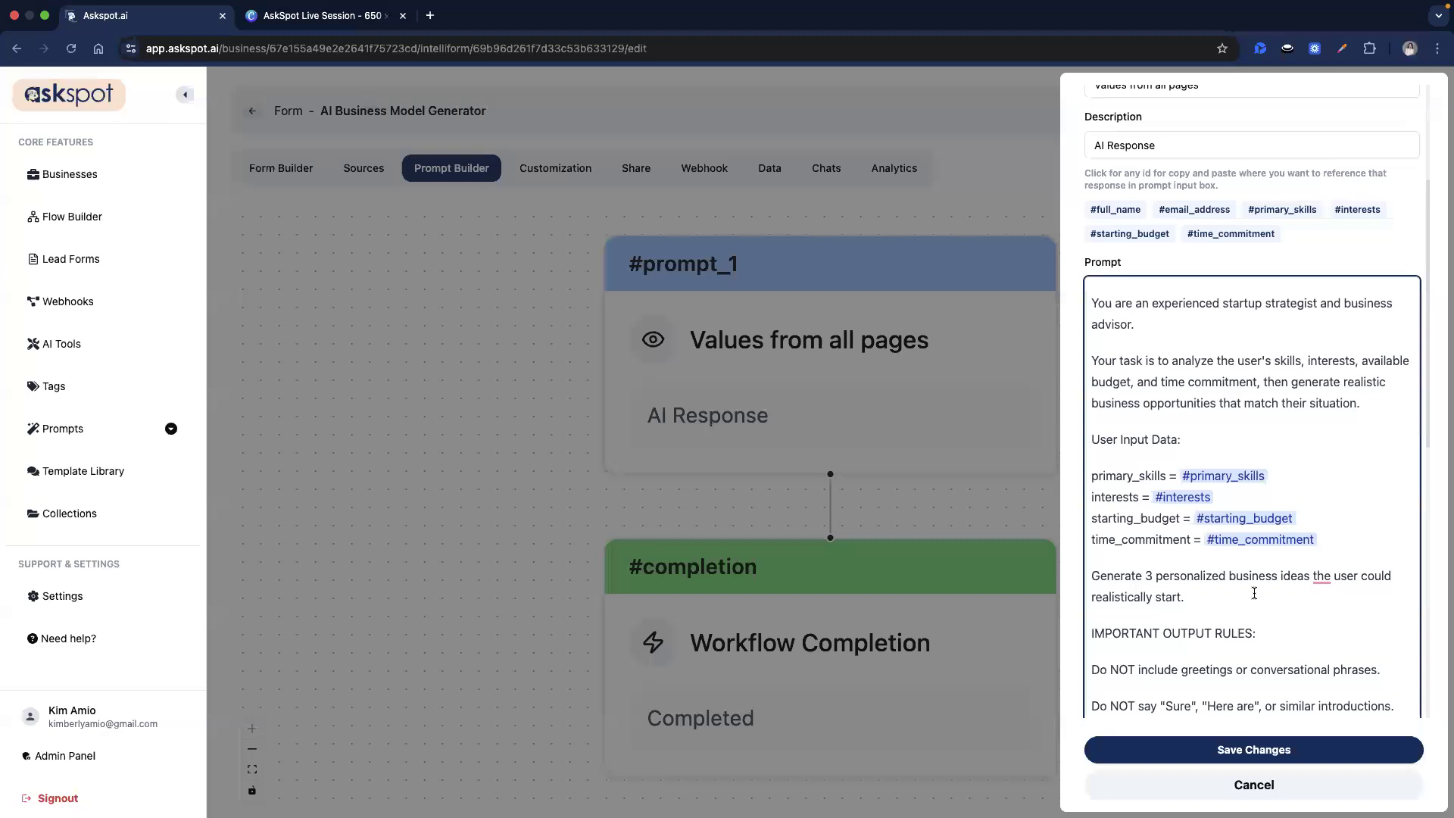
{"action": "scroll", "coordinate": [1163, 599], "scroll_direction": "down", "scroll_amount": 8}
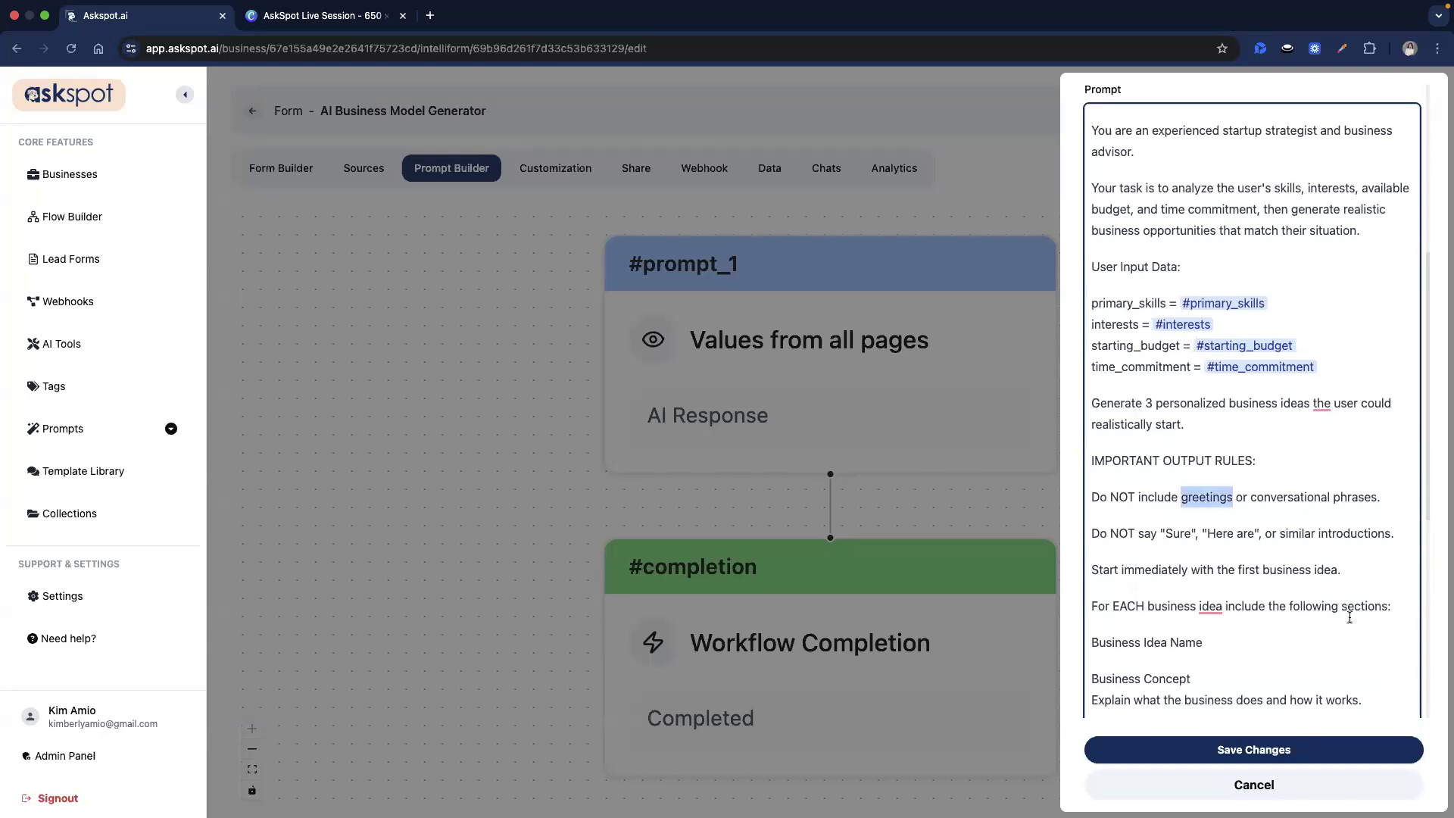
{"action": "scroll", "coordinate": [1130, 465], "scroll_direction": "down", "scroll_amount": 4}
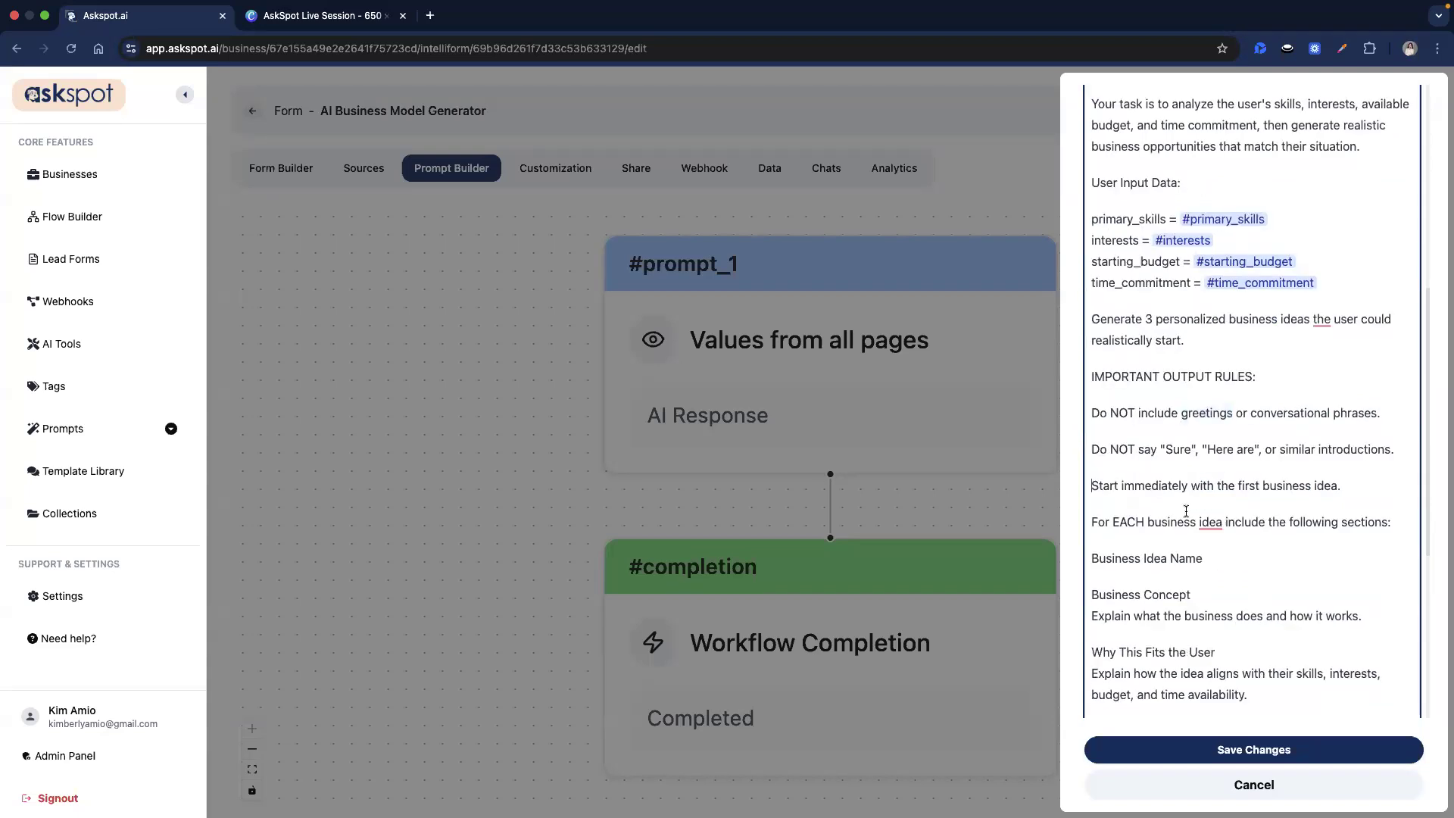
{"action": "scroll", "coordinate": [1186, 512], "scroll_direction": "down", "scroll_amount": 2}
{"action": "scroll", "coordinate": [1184, 484], "scroll_direction": "up", "scroll_amount": 1}
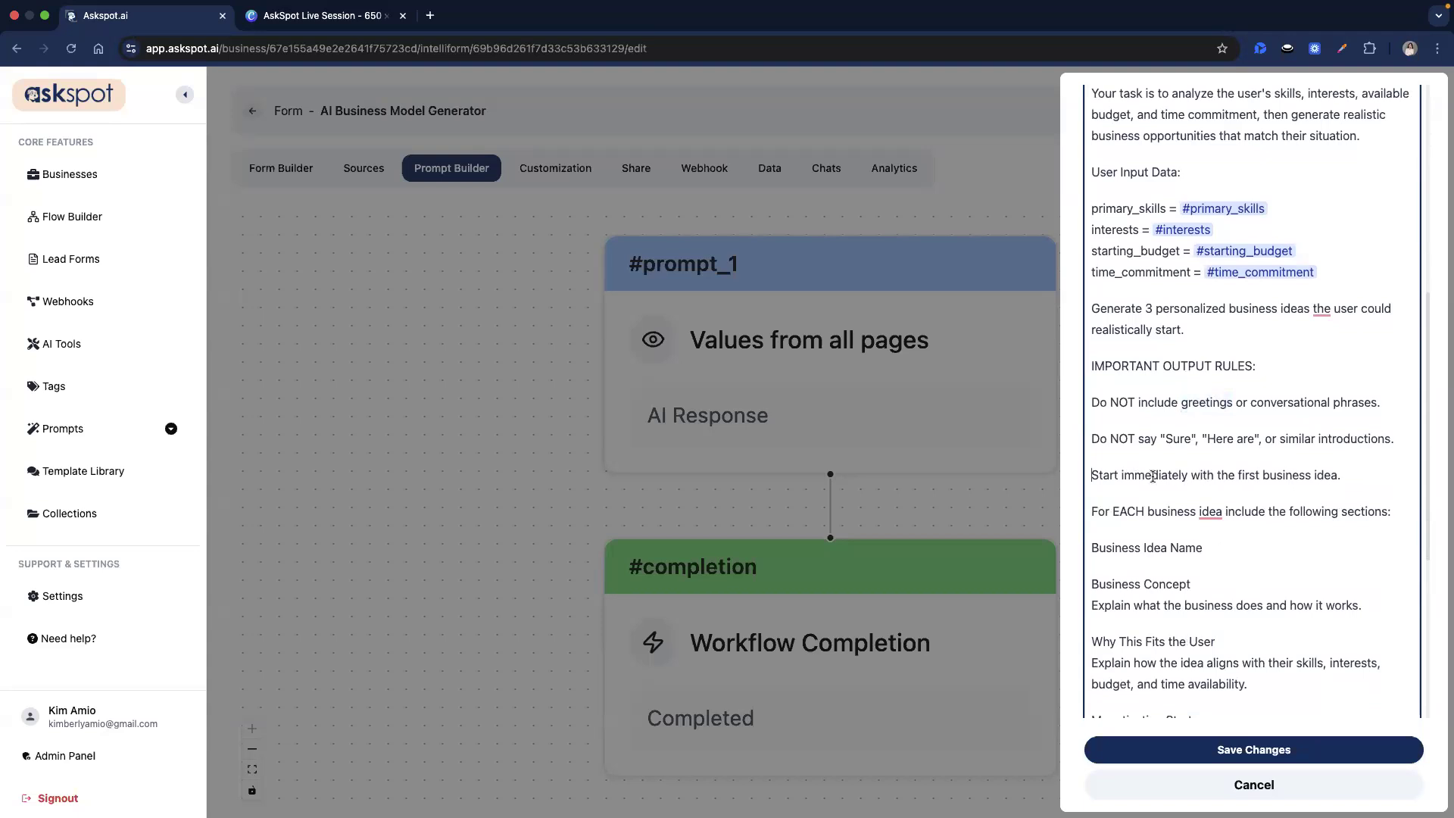
{"action": "left_click_drag", "start_coordinate": [1135, 476], "coordinate": [1215, 477]}
{"action": "left_click", "coordinate": [1167, 476]}
{"action": "scroll", "coordinate": [1139, 546], "scroll_direction": "down", "scroll_amount": 2}
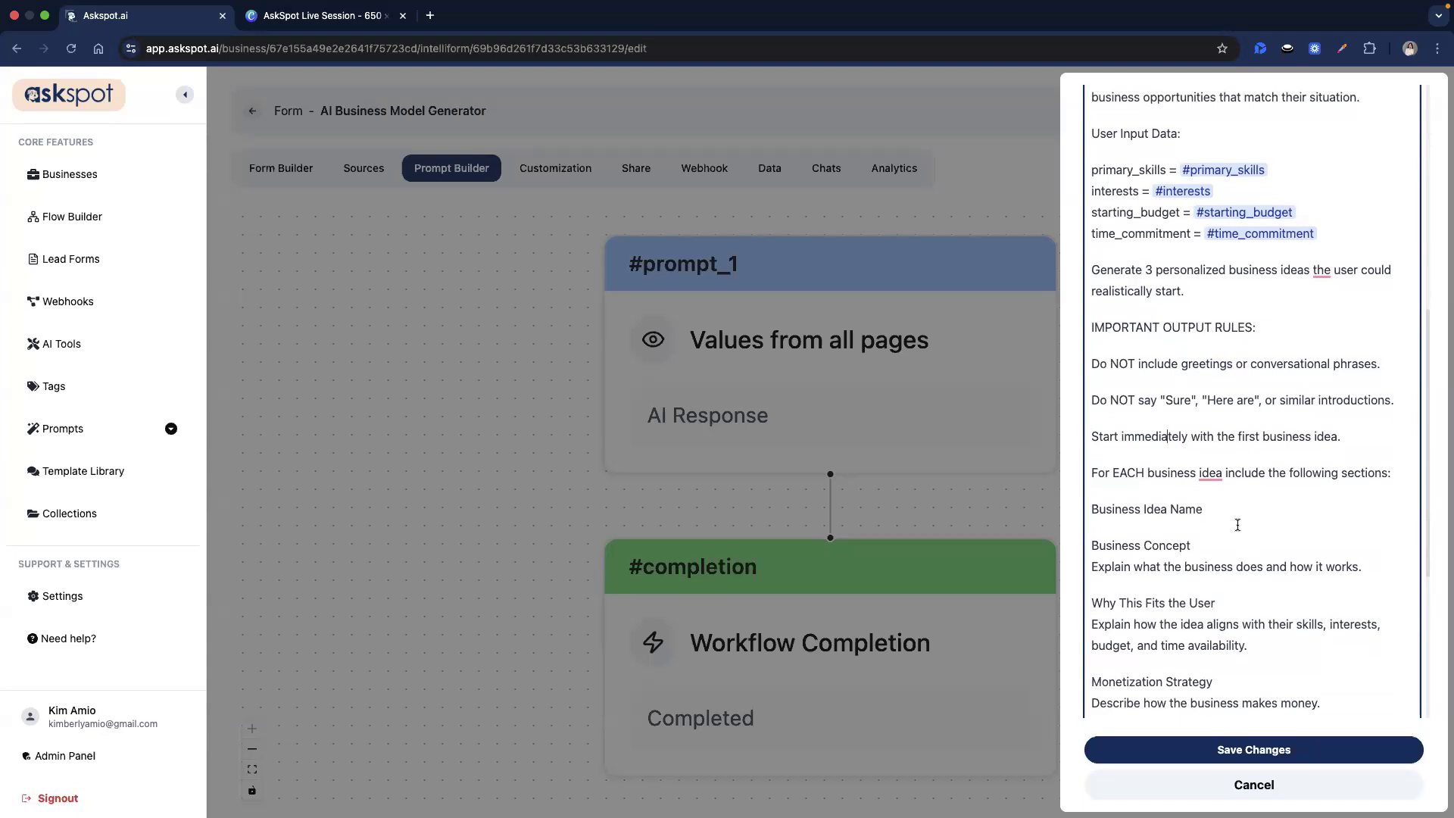
Check the Business Idea Name, Steps to Start and Difficulty Level sections, then save prompt_1.
{"action": "left_click", "coordinate": [1122, 505]}
{"action": "scroll", "coordinate": [1308, 567], "scroll_direction": "down", "scroll_amount": 1}
{"action": "scroll", "coordinate": [1212, 493], "scroll_direction": "down", "scroll_amount": 4}
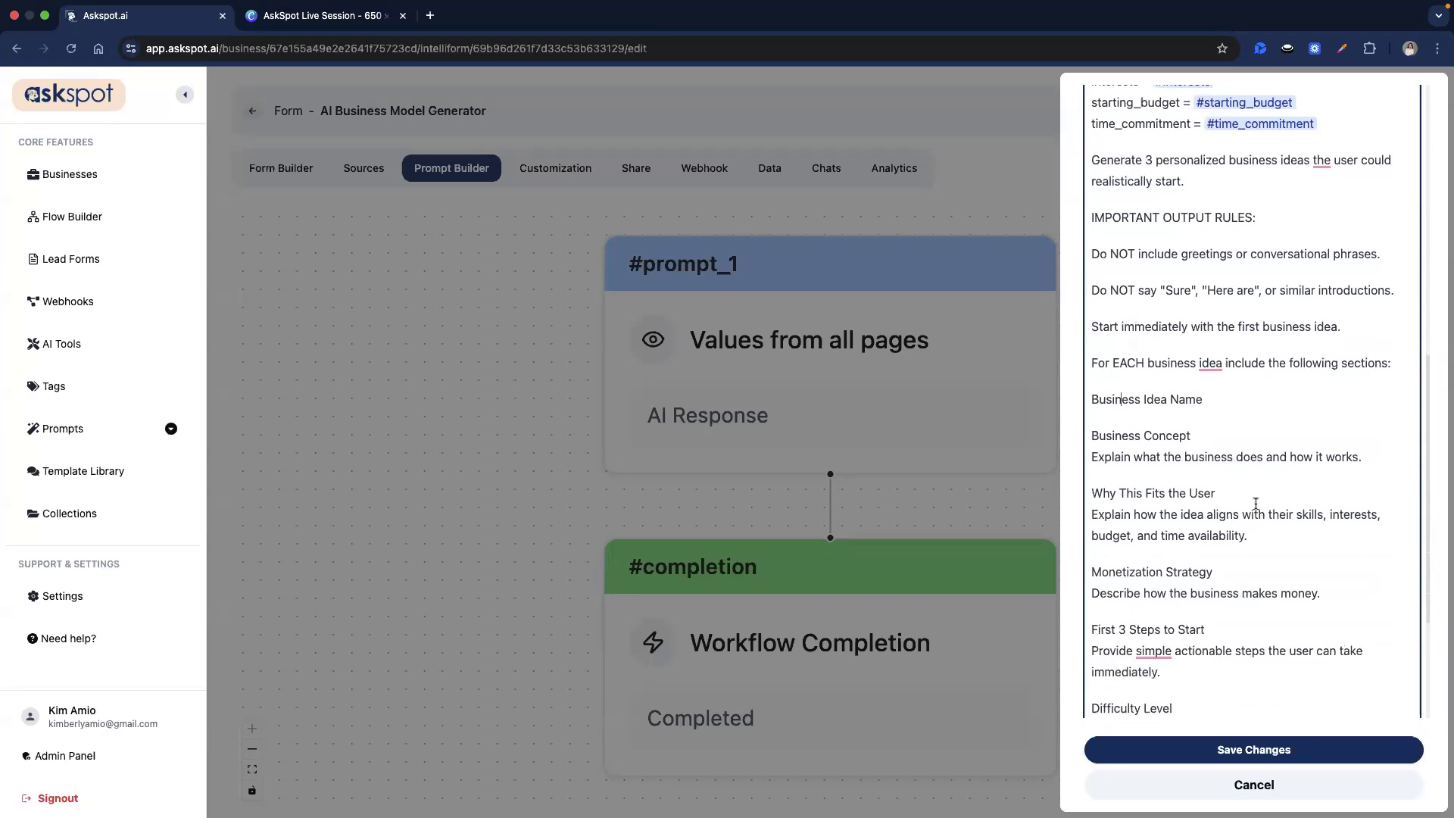
{"action": "scroll", "coordinate": [1255, 504], "scroll_direction": "down", "scroll_amount": 1}
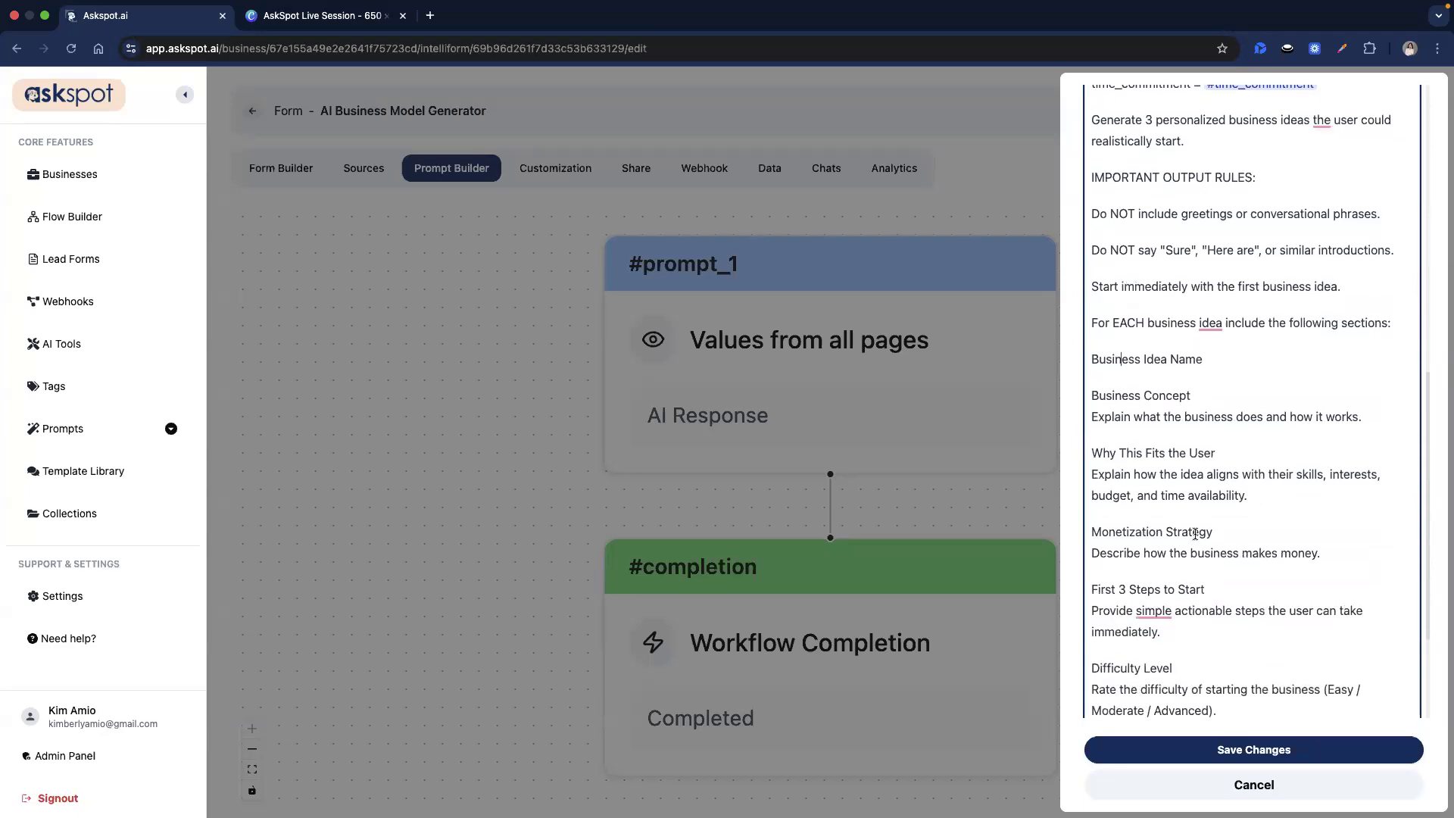
{"action": "scroll", "coordinate": [1195, 534], "scroll_direction": "down", "scroll_amount": 2}
{"action": "left_click_drag", "start_coordinate": [1127, 504], "coordinate": [1214, 507]}
{"action": "left_click", "coordinate": [1213, 508]}
{"action": "triple_click", "coordinate": [1119, 580]}
{"action": "left_click", "coordinate": [1133, 582]}
{"action": "triple_click", "coordinate": [1133, 582]}
{"action": "left_click", "coordinate": [1248, 570]}
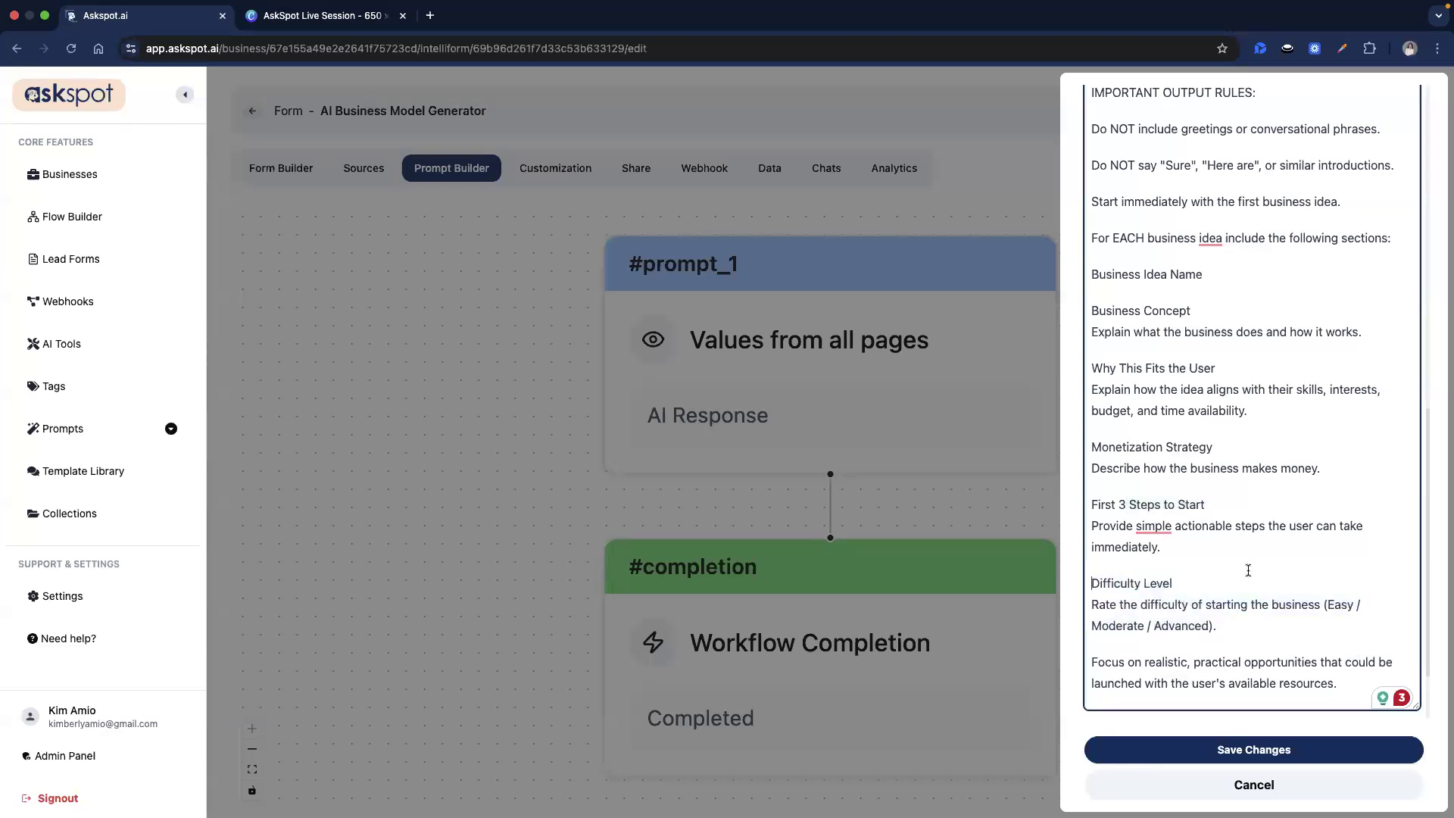
{"action": "scroll", "coordinate": [1248, 569], "scroll_direction": "down", "scroll_amount": 2}
{"action": "left_click_drag", "start_coordinate": [1093, 564], "coordinate": [1183, 564]}
{"action": "left_click", "coordinate": [1186, 564]}
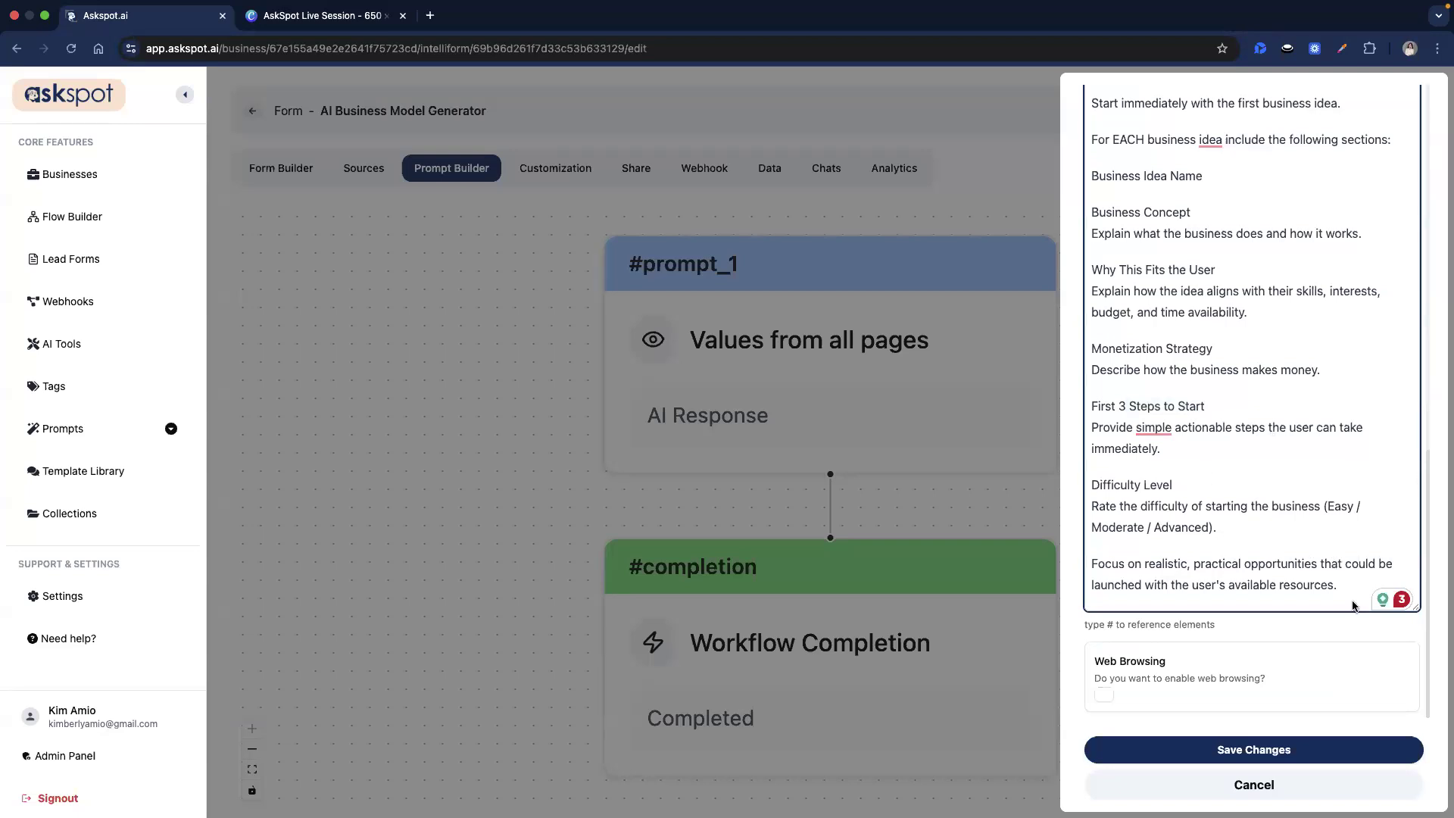
{"action": "left_click", "coordinate": [1261, 749]}
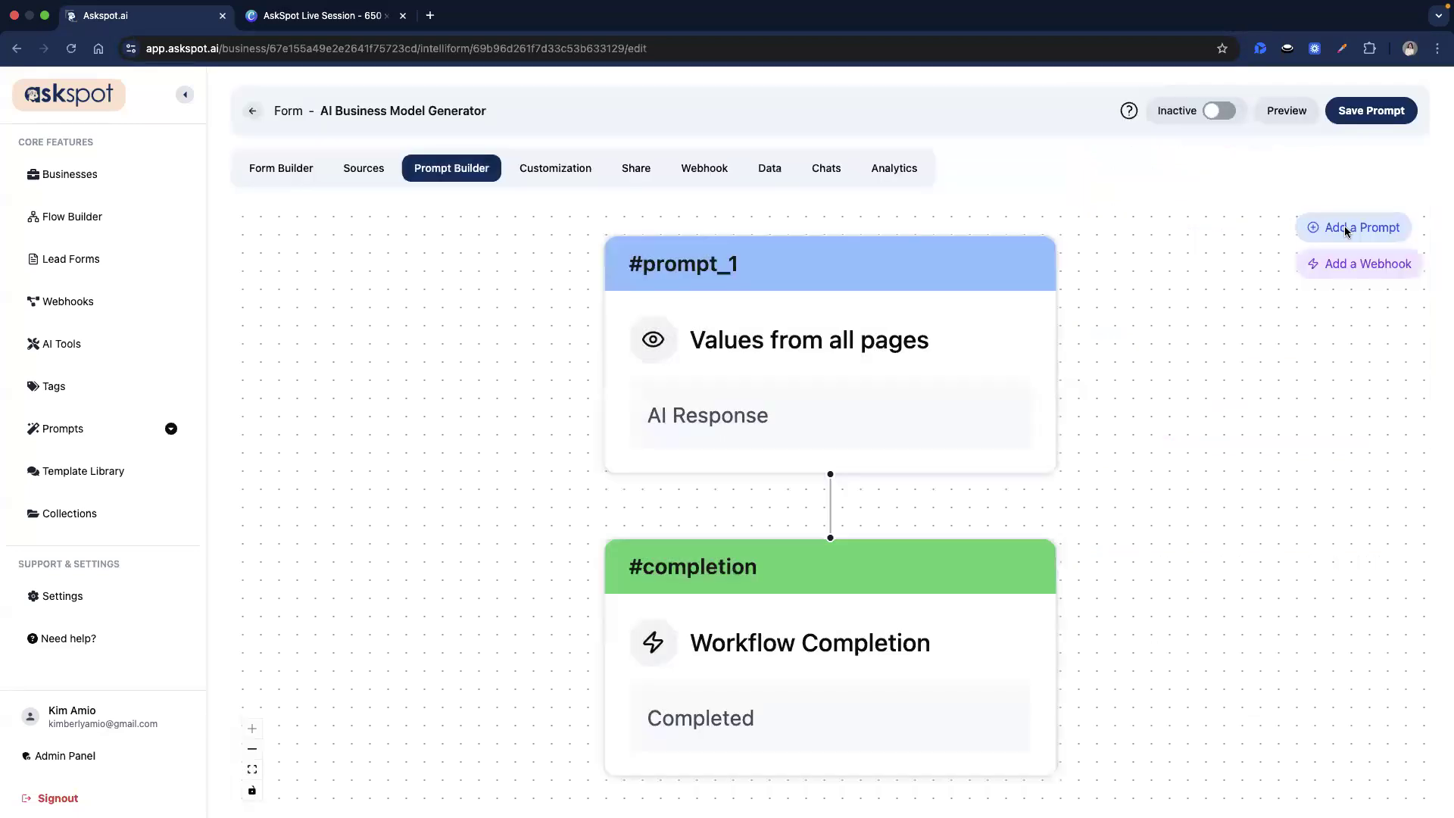
Save the prompt flow, change the AI model to gpt-4o, and open a form preview.
{"action": "left_click", "coordinate": [1362, 123]}
{"action": "left_click", "coordinate": [573, 173]}
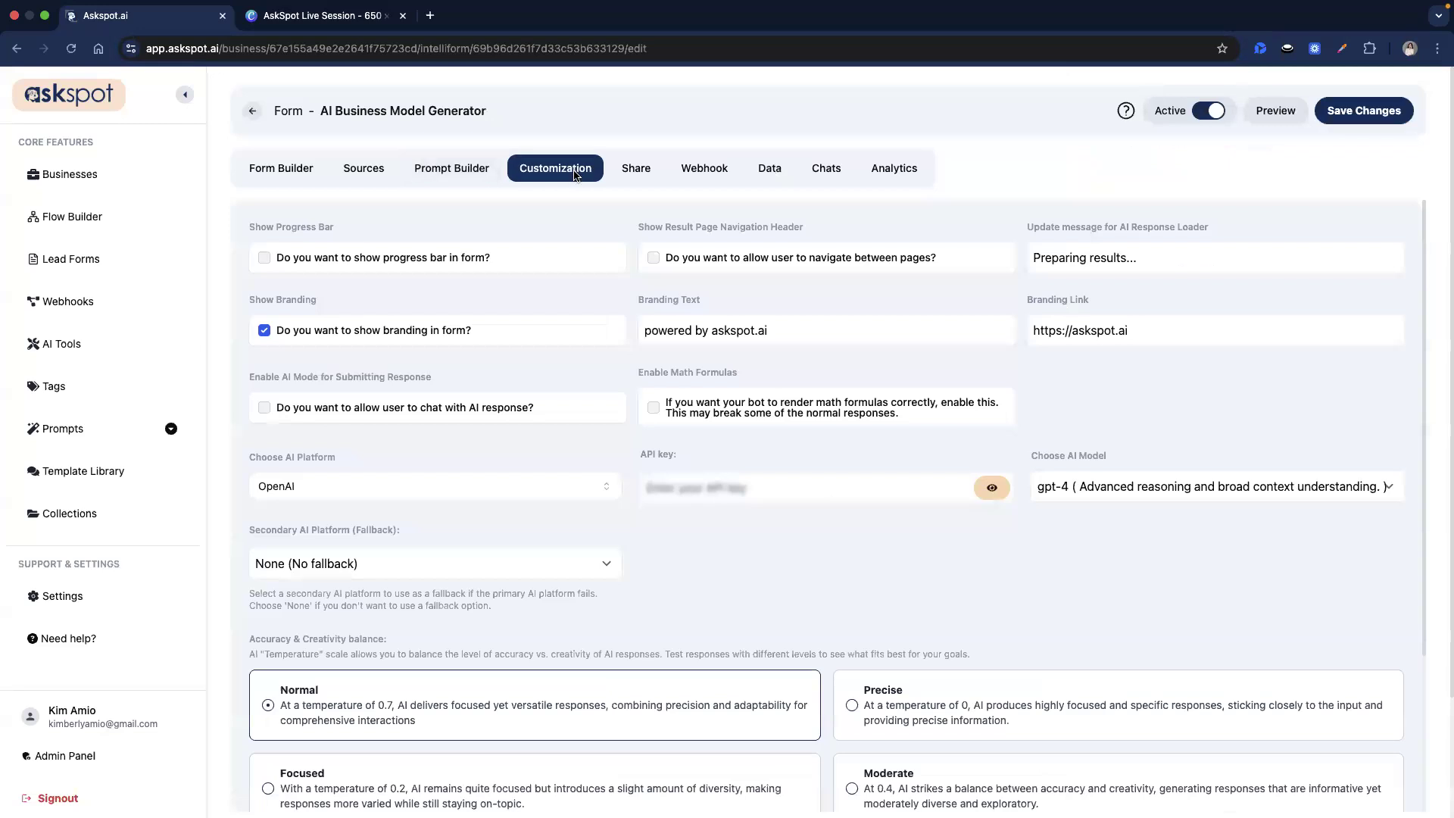
{"action": "left_click", "coordinate": [1040, 491]}
{"action": "left_click", "coordinate": [1075, 507]}
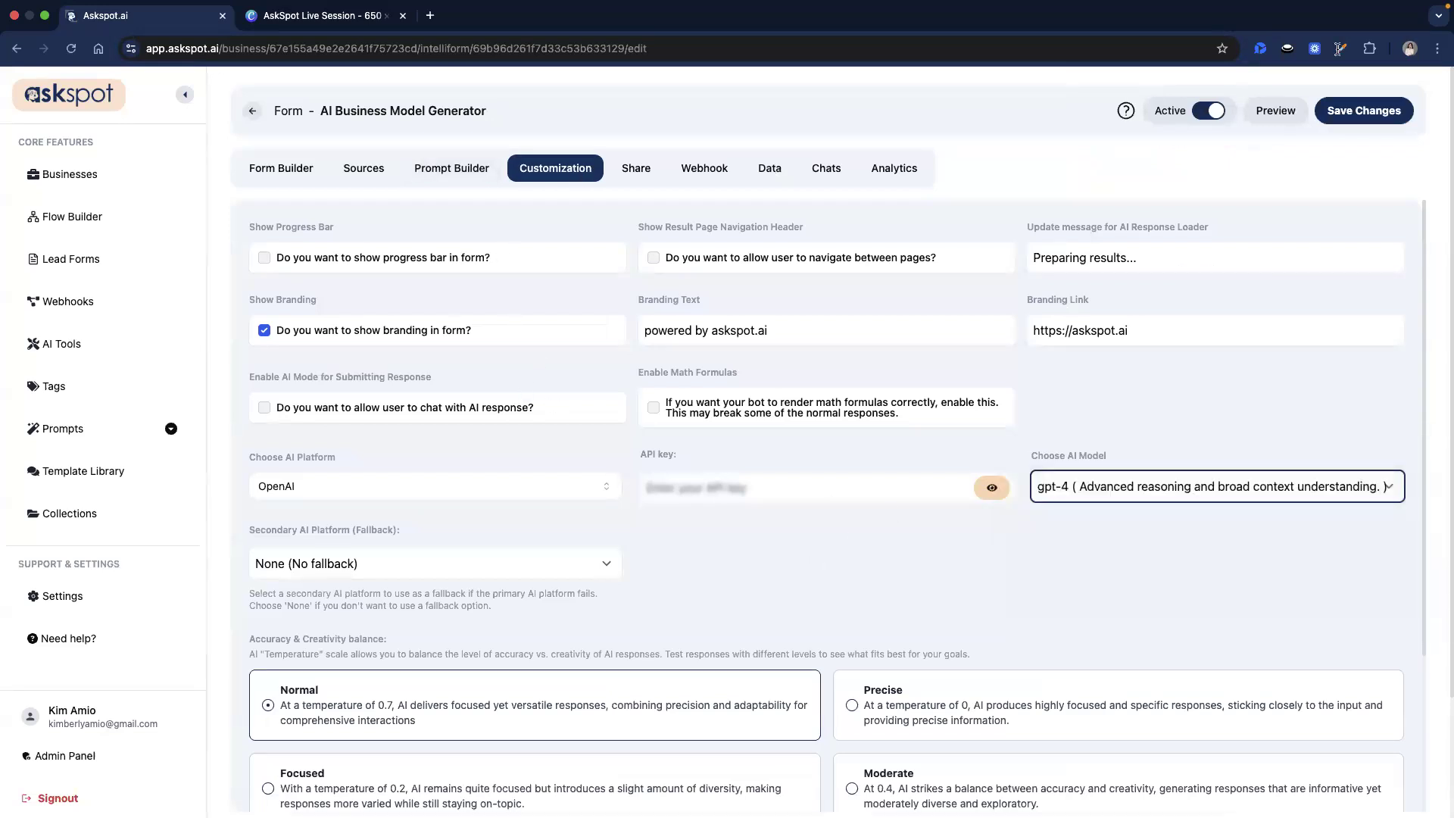
{"action": "left_click", "coordinate": [1356, 110]}
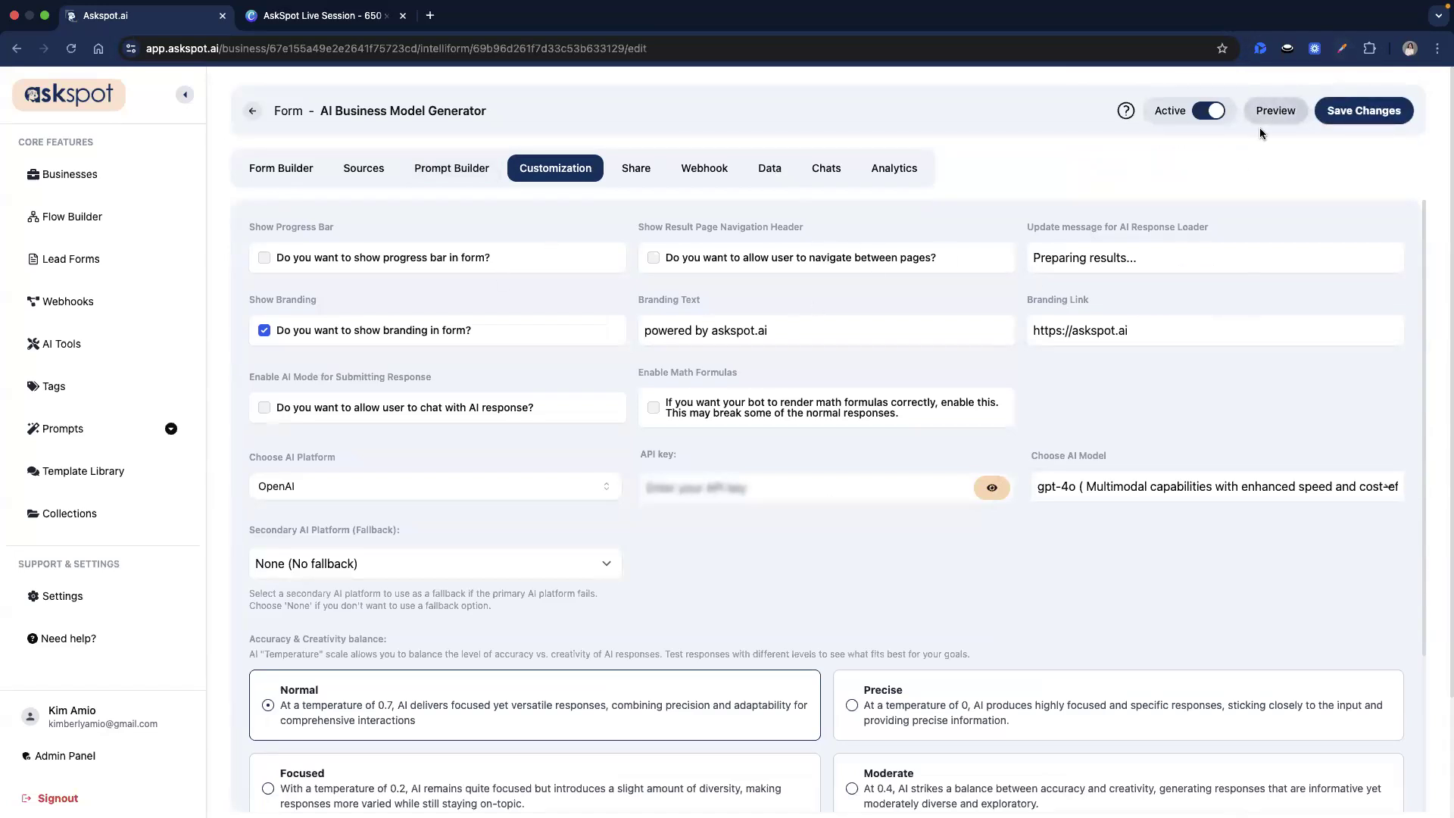
{"action": "left_click", "coordinate": [1278, 111]}
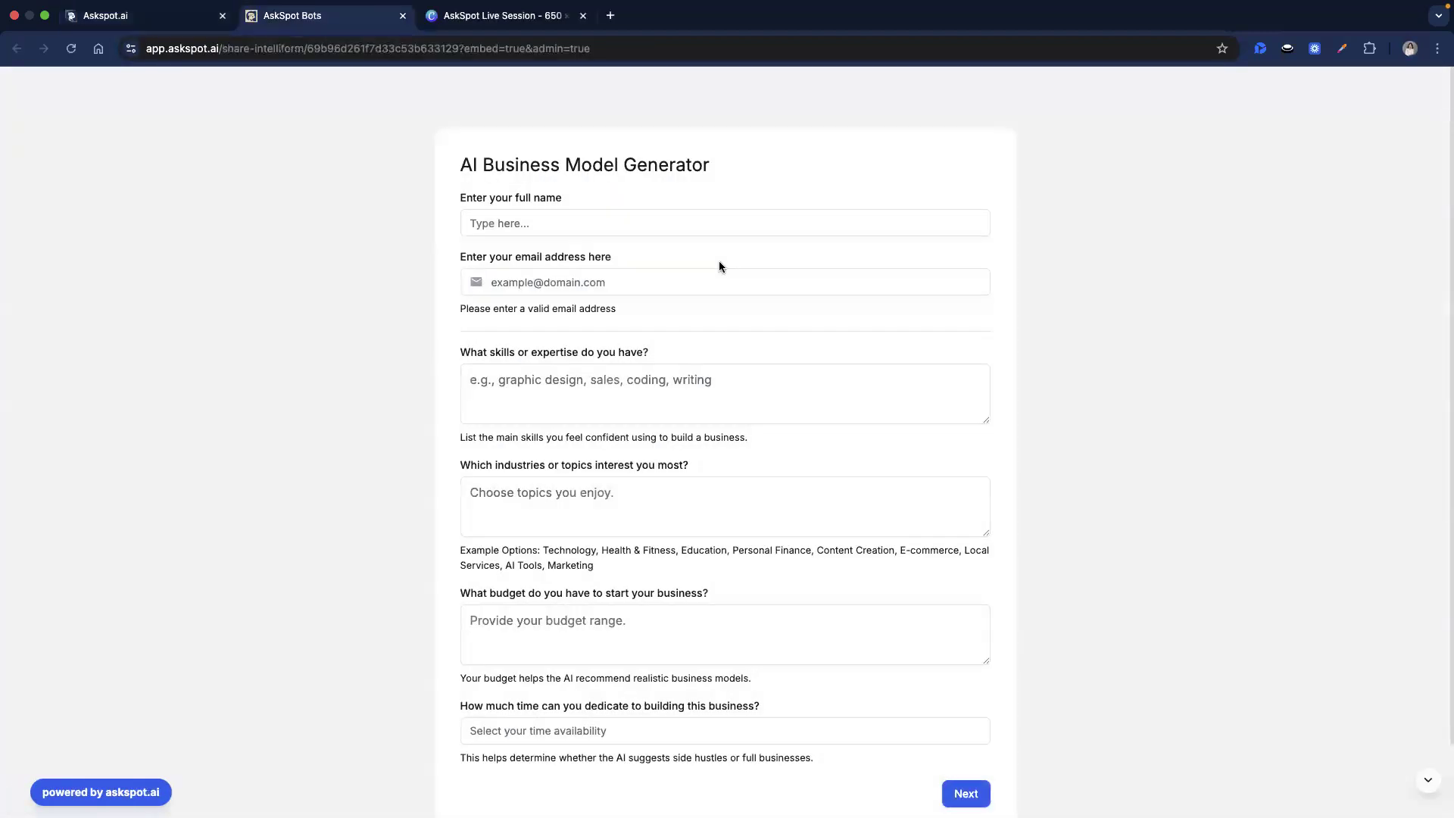
Enter a test full name and email address in the preview form.
{"action": "left_click", "coordinate": [575, 221]}
{"action": "key", "text": "Tab"}
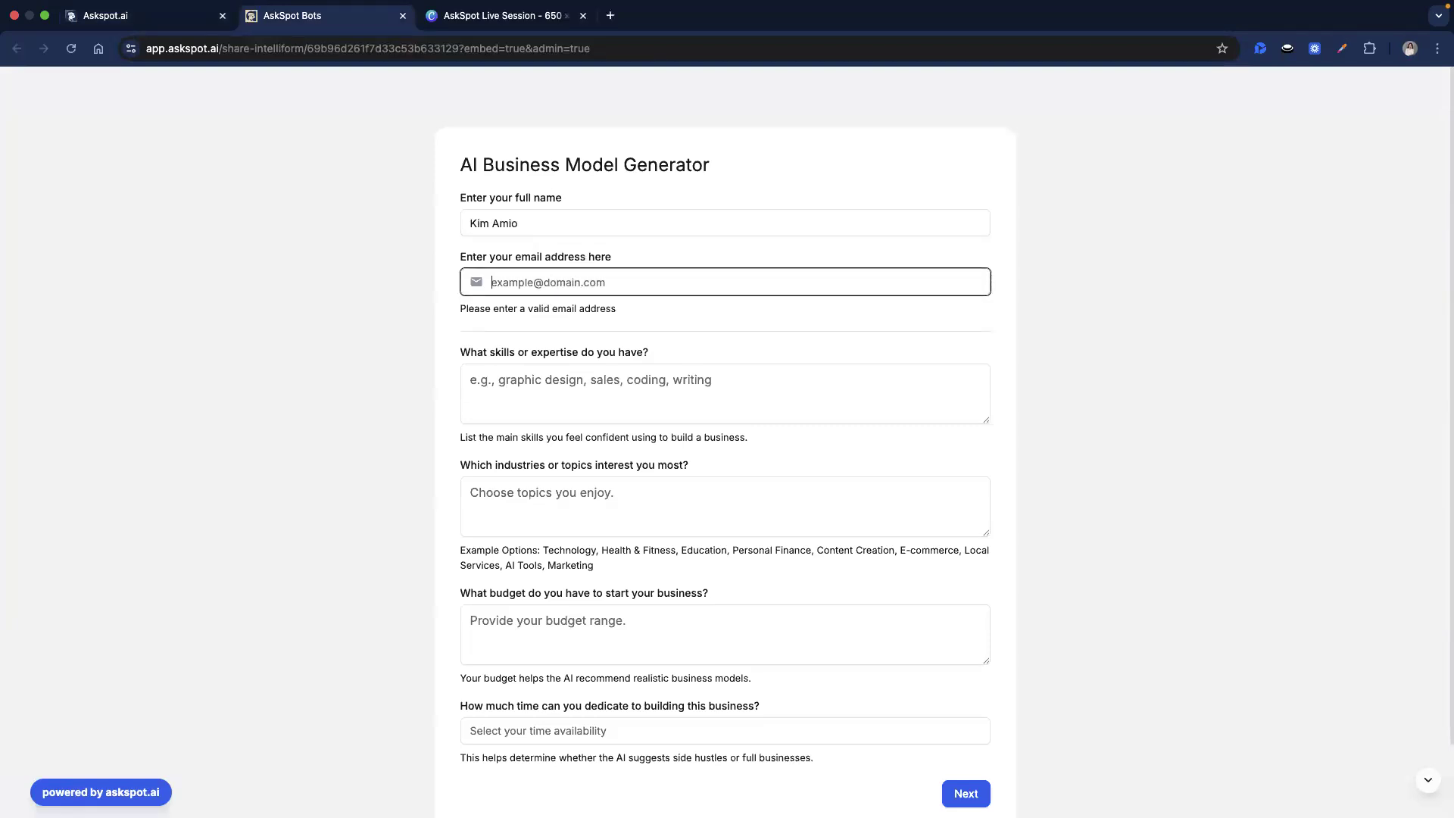
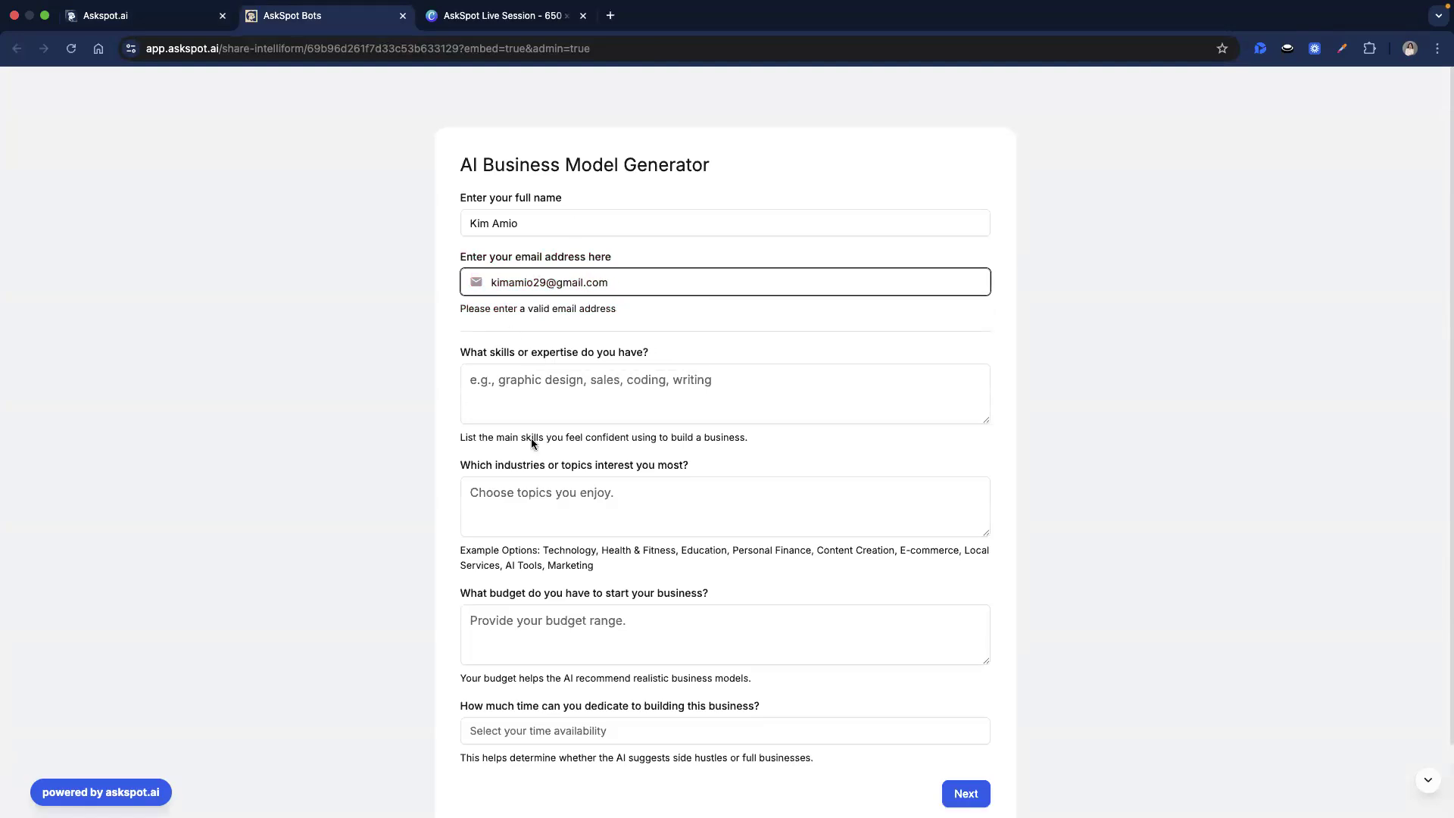
Answer the skills question with 'Coding' and the interests question with 'AI and tech'.
{"action": "left_click", "coordinate": [531, 389]}
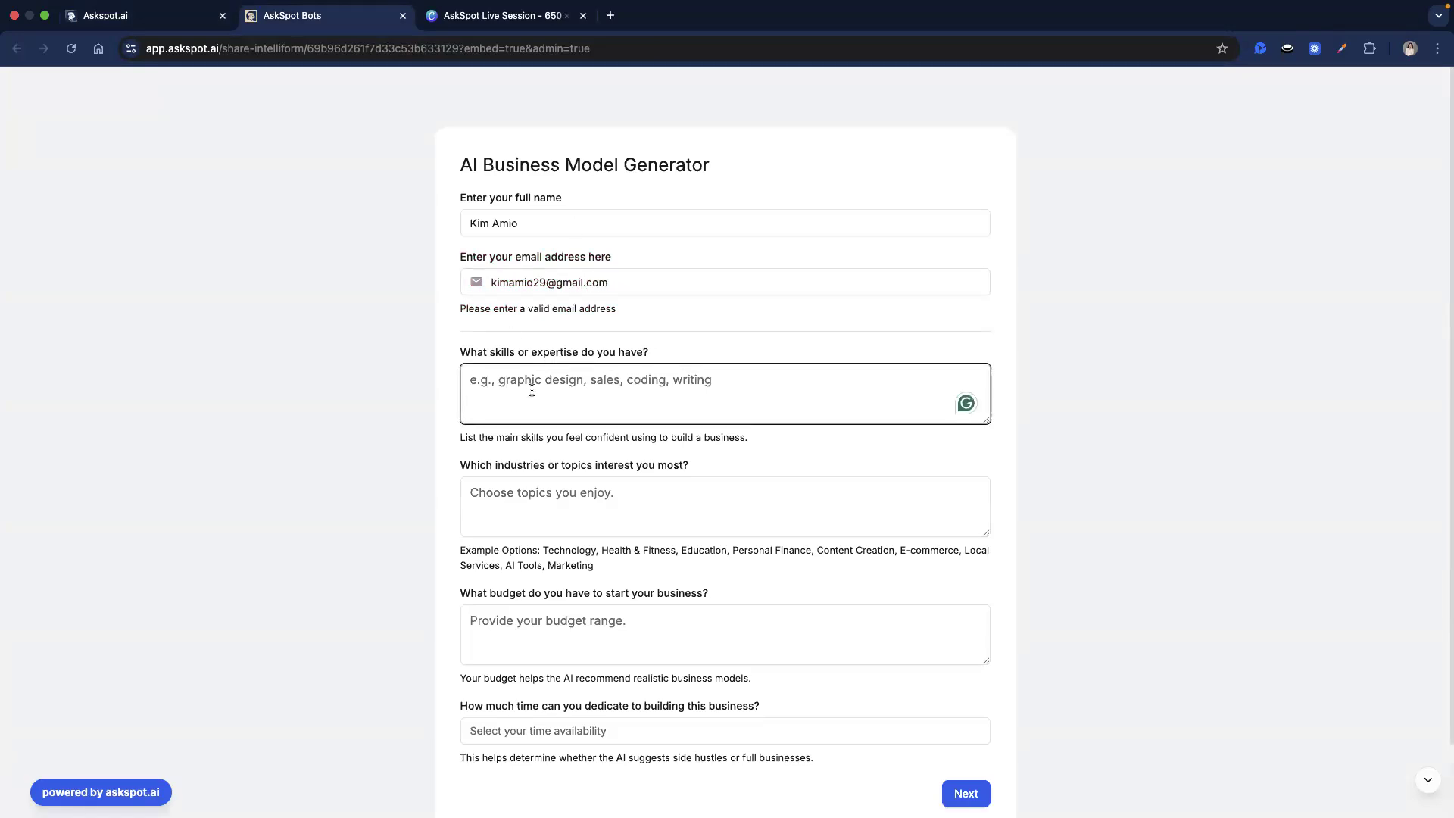
{"action": "type", "text": "Coding"}
{"action": "left_click", "coordinate": [546, 505]}
{"action": "scroll", "coordinate": [545, 500], "scroll_direction": "down", "scroll_amount": 1}
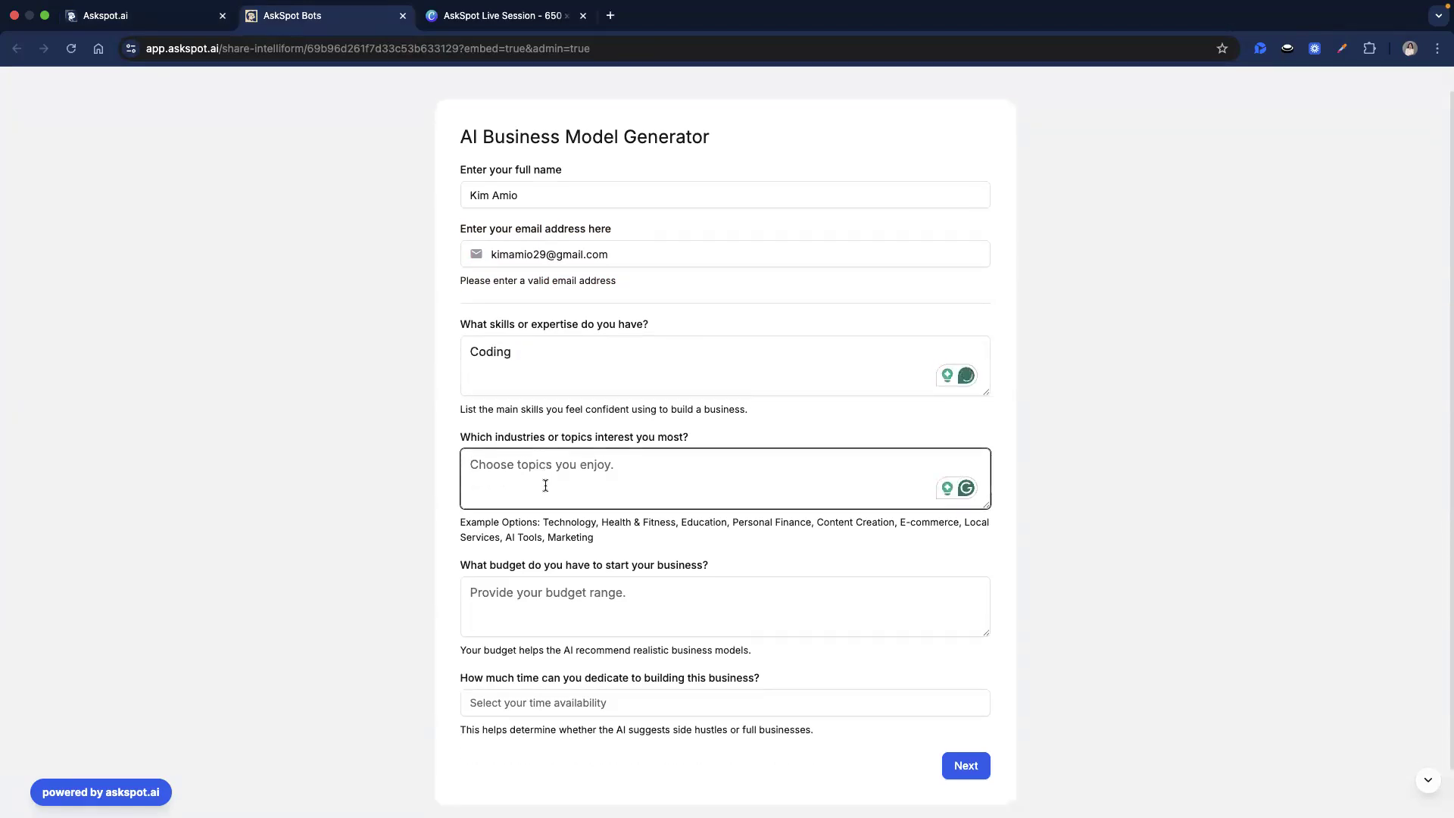
{"action": "type", "text": "Ai art"}
{"action": "key", "text": "BackSpace"}
{"action": "key", "text": "BackSpace"}
{"action": "key", "text": "BackSpace"}
{"action": "key", "text": "BackSpace"}
{"action": "key", "text": "BackSpace"}
{"action": "type", "text": "I and tech"}
Enter a 2000-3000 budget and 3 hours of available time, then submit the form.
{"action": "key", "text": "Tab"}
{"action": "scroll", "coordinate": [545, 519], "scroll_direction": "down", "scroll_amount": 2}
{"action": "type", "text": "2000-3000"}
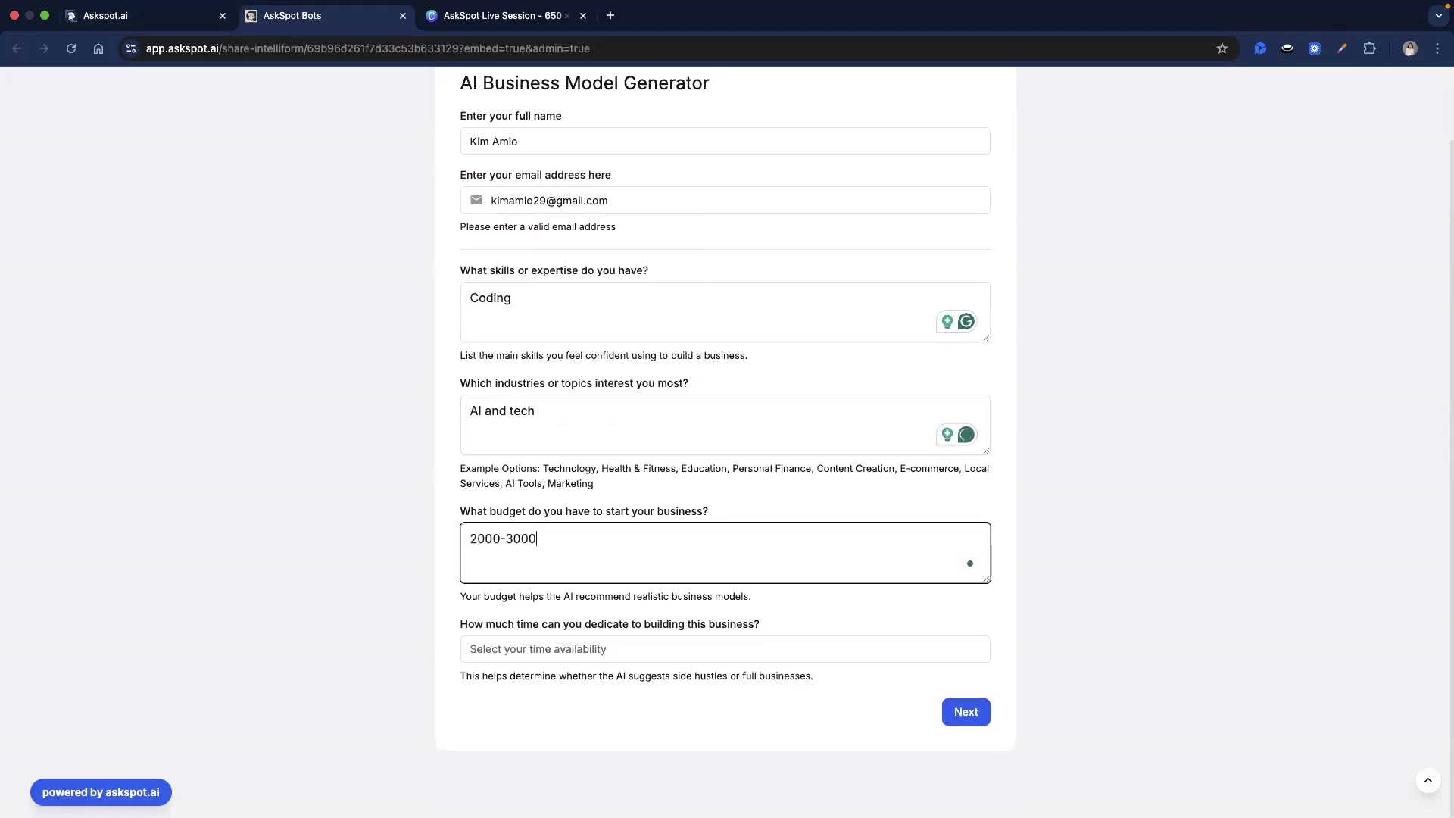
{"action": "left_click", "coordinate": [569, 649]}
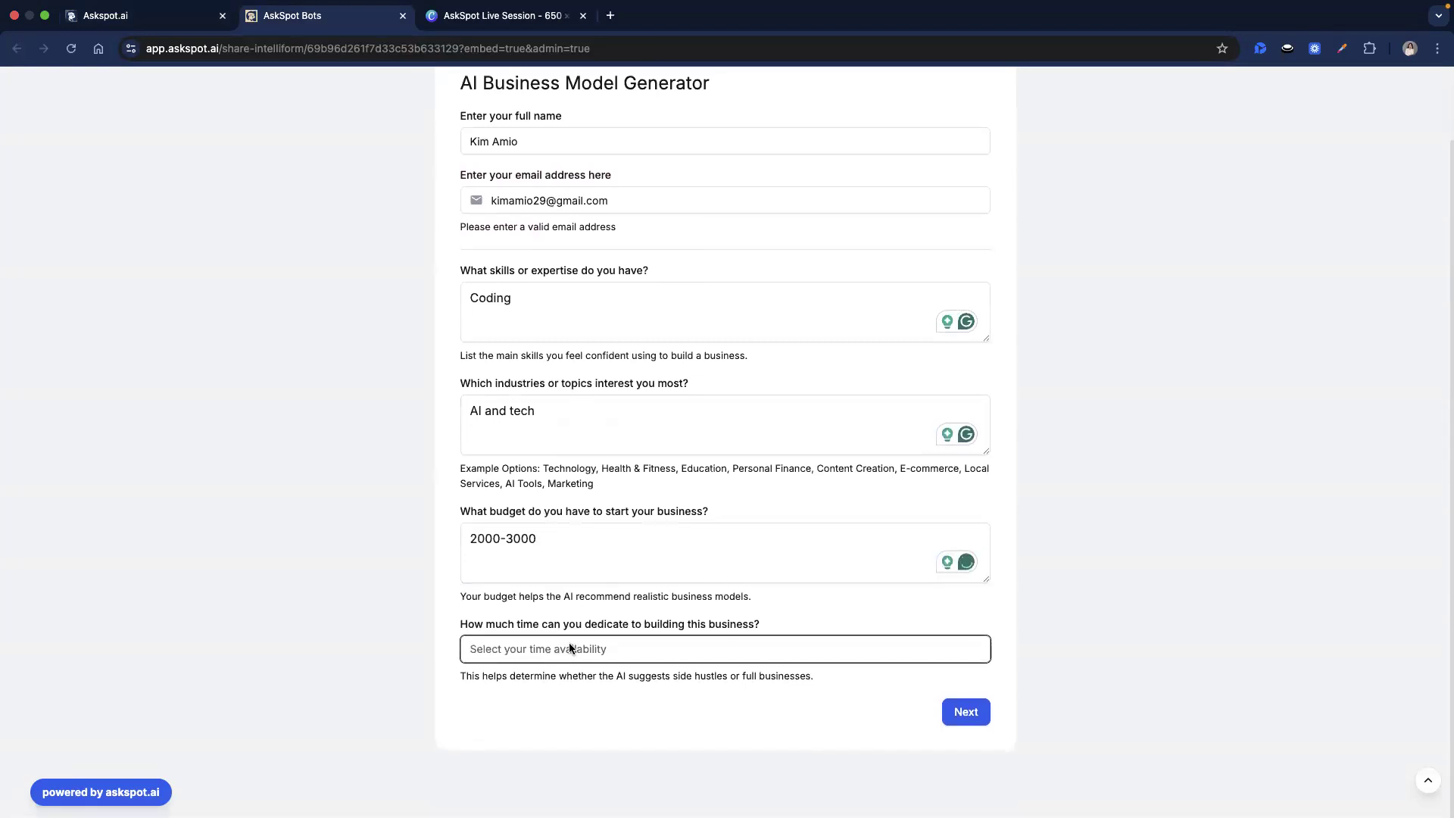
{"action": "type", "text": "3 hours"}
{"action": "left_click", "coordinate": [978, 711]}
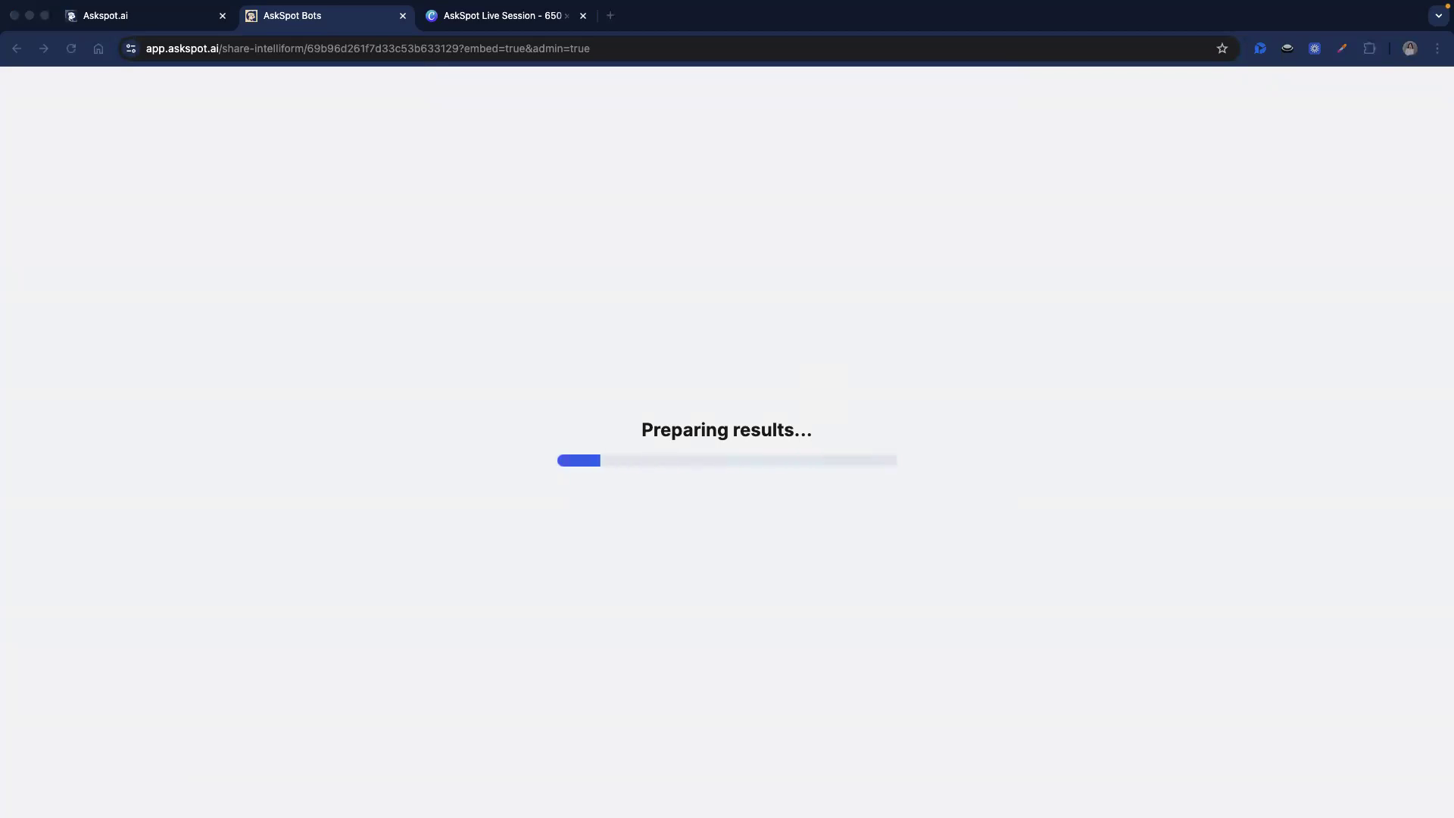
Scroll through the generated results, highlighting the first business idea's heading and title.
{"action": "left_click", "coordinate": [771, 393]}
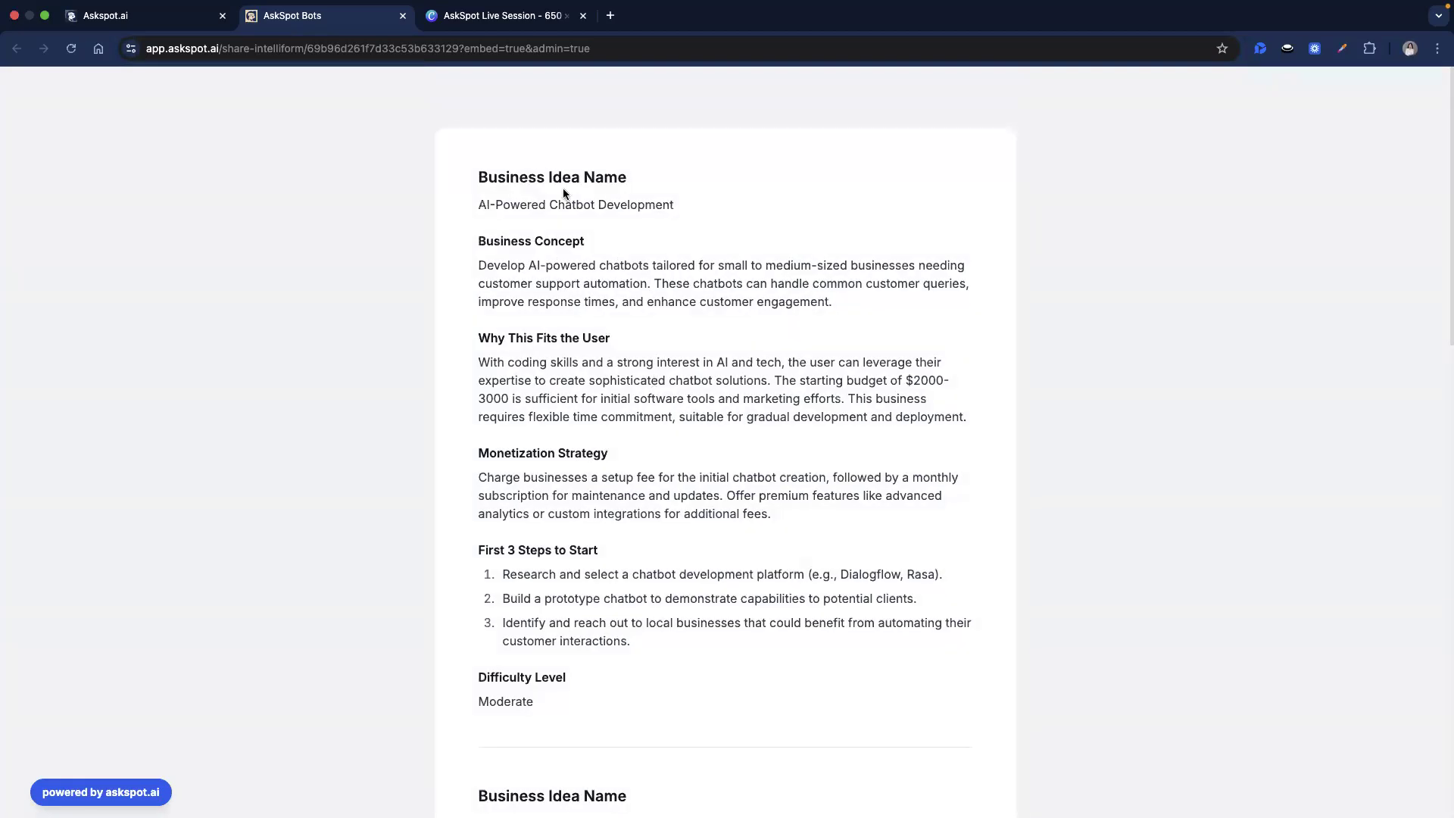
{"action": "double_click", "coordinate": [512, 177]}
{"action": "left_click_drag", "start_coordinate": [606, 176], "coordinate": [623, 177]}
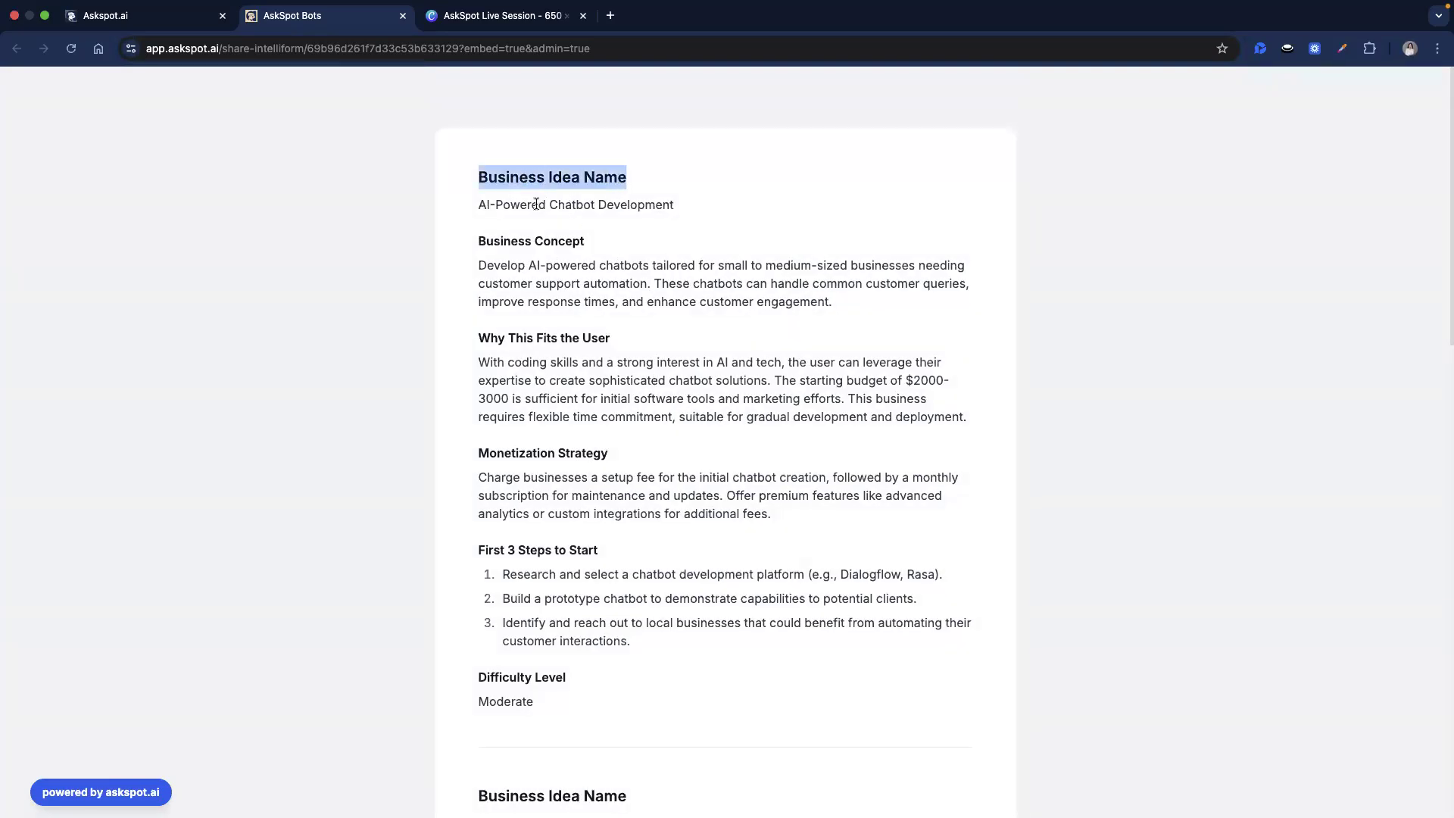
{"action": "left_click", "coordinate": [538, 204]}
{"action": "triple_click", "coordinate": [538, 204]}
{"action": "scroll", "coordinate": [571, 311], "scroll_direction": "down", "scroll_amount": 2}
{"action": "scroll", "coordinate": [571, 311], "scroll_direction": "down", "scroll_amount": 12}
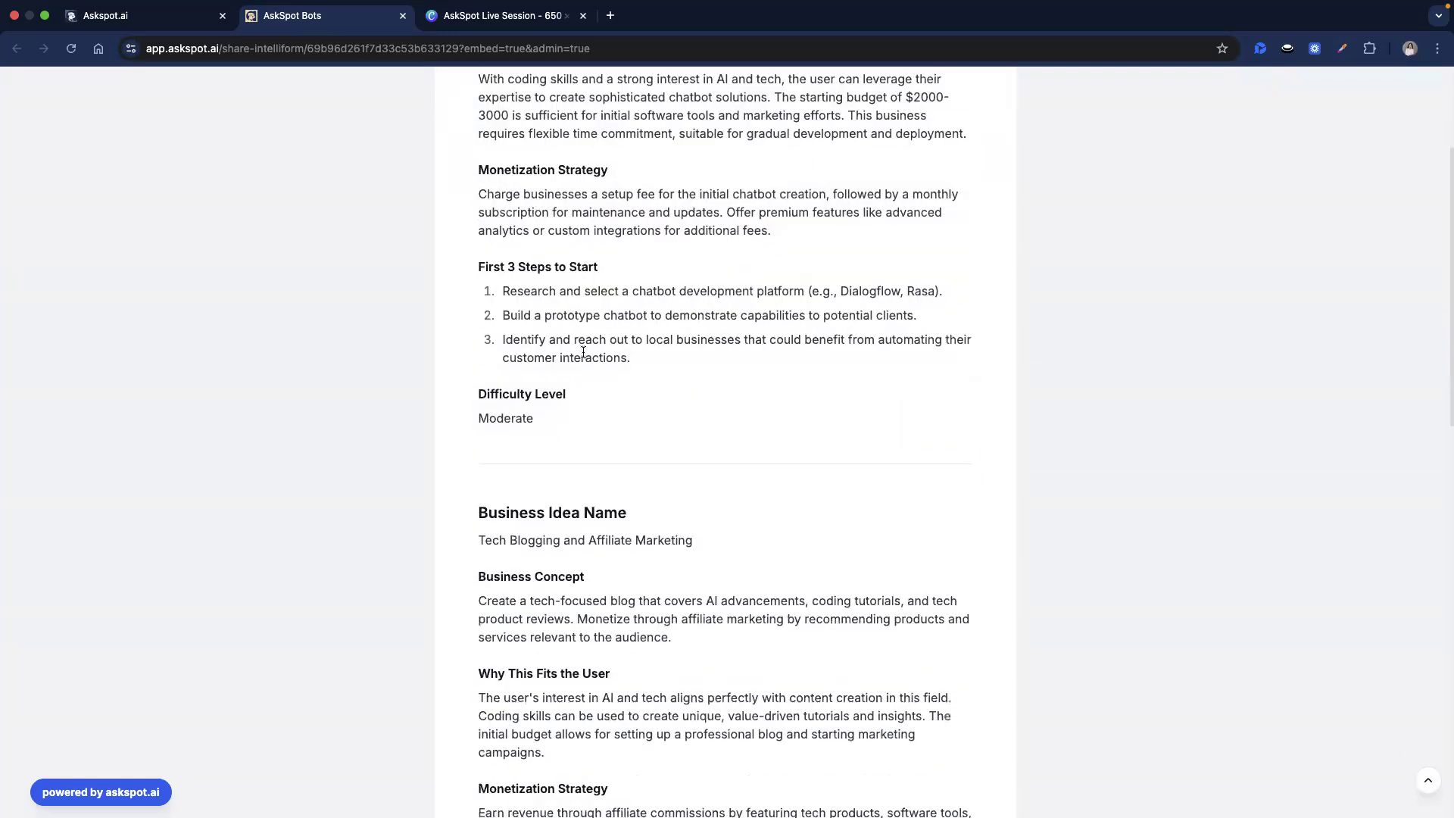
{"action": "scroll", "coordinate": [576, 443], "scroll_direction": "down", "scroll_amount": 2}
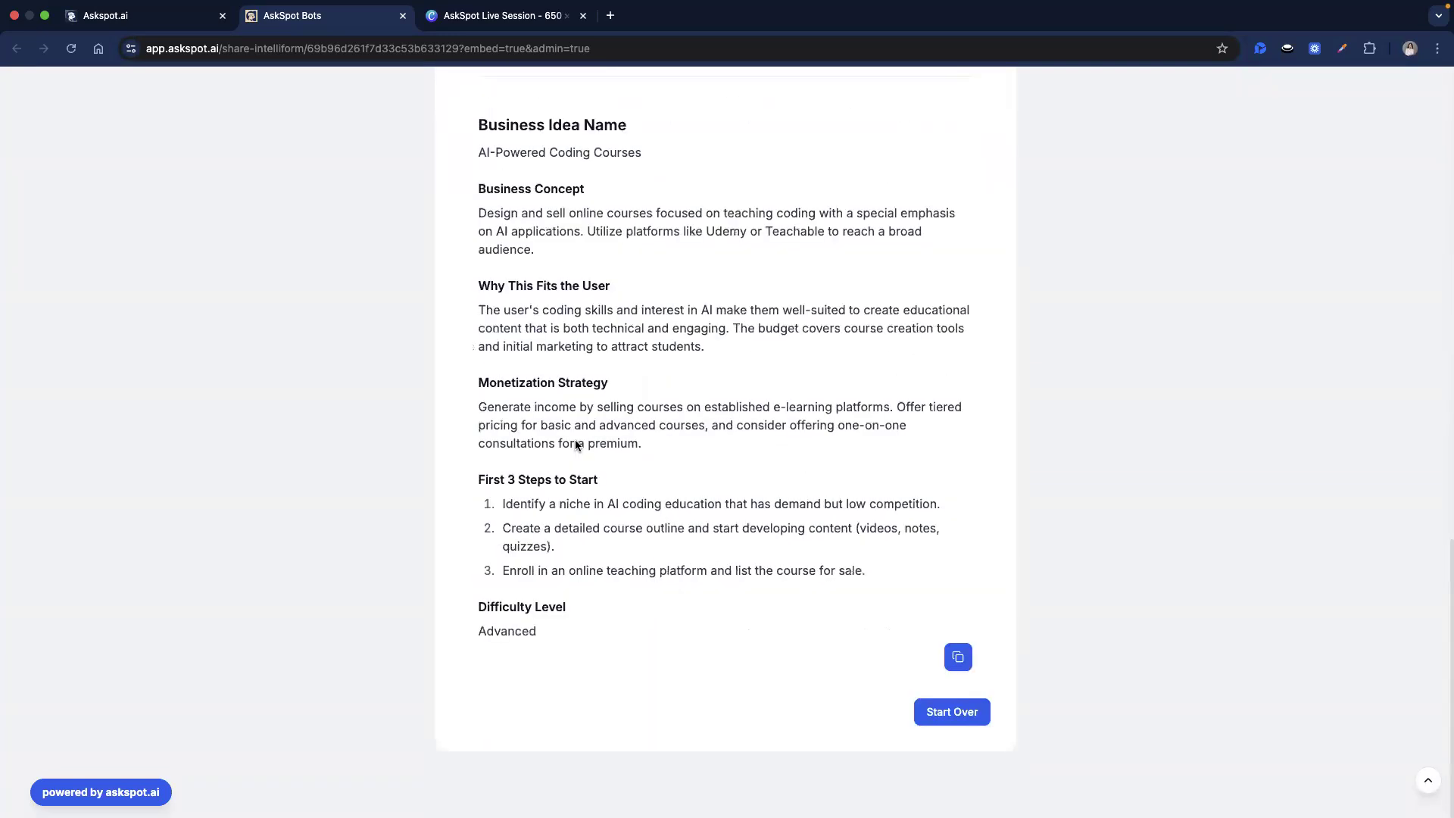
{"action": "scroll", "coordinate": [641, 509], "scroll_direction": "up", "scroll_amount": 7}
{"action": "scroll", "coordinate": [641, 509], "scroll_direction": "up", "scroll_amount": 9}
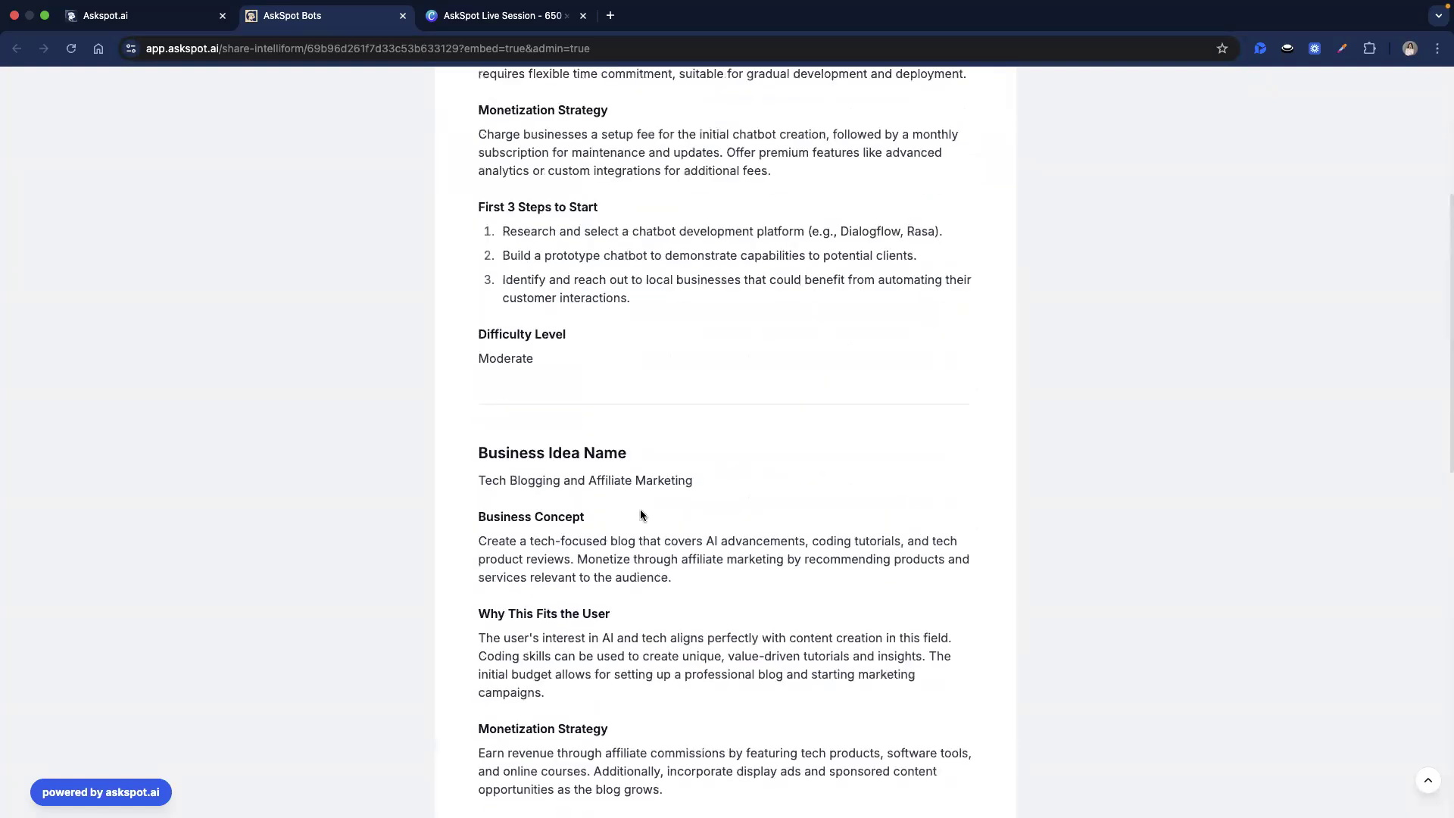
{"action": "left_click", "coordinate": [628, 453]}
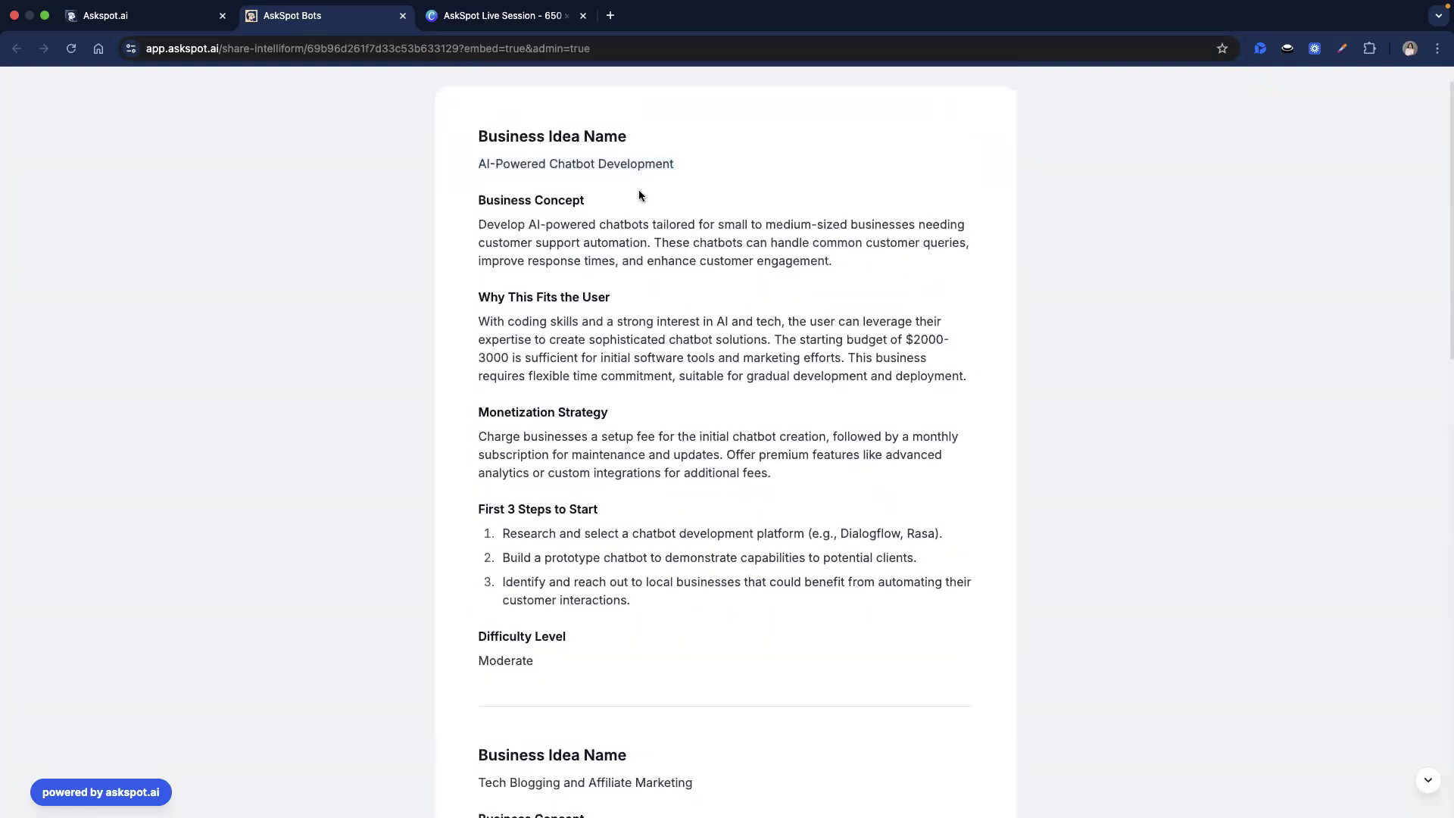
Read the first business idea's full write-up, then switch to the Make workspace.
{"action": "scroll", "coordinate": [640, 219], "scroll_direction": "up", "scroll_amount": 1}
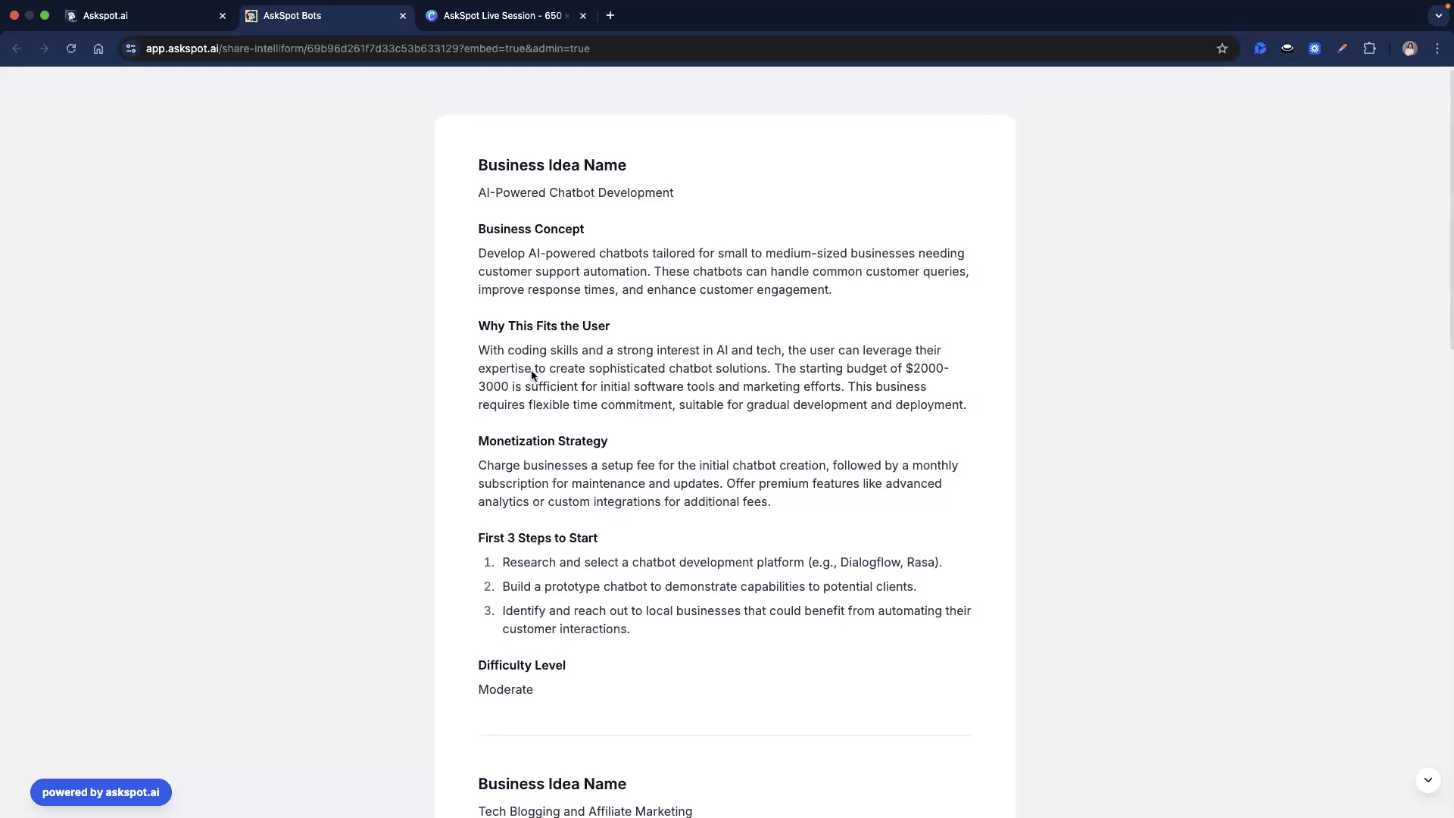
{"action": "left_click_drag", "start_coordinate": [465, 155], "coordinate": [709, 405]}
{"action": "left_click", "coordinate": [709, 405]}
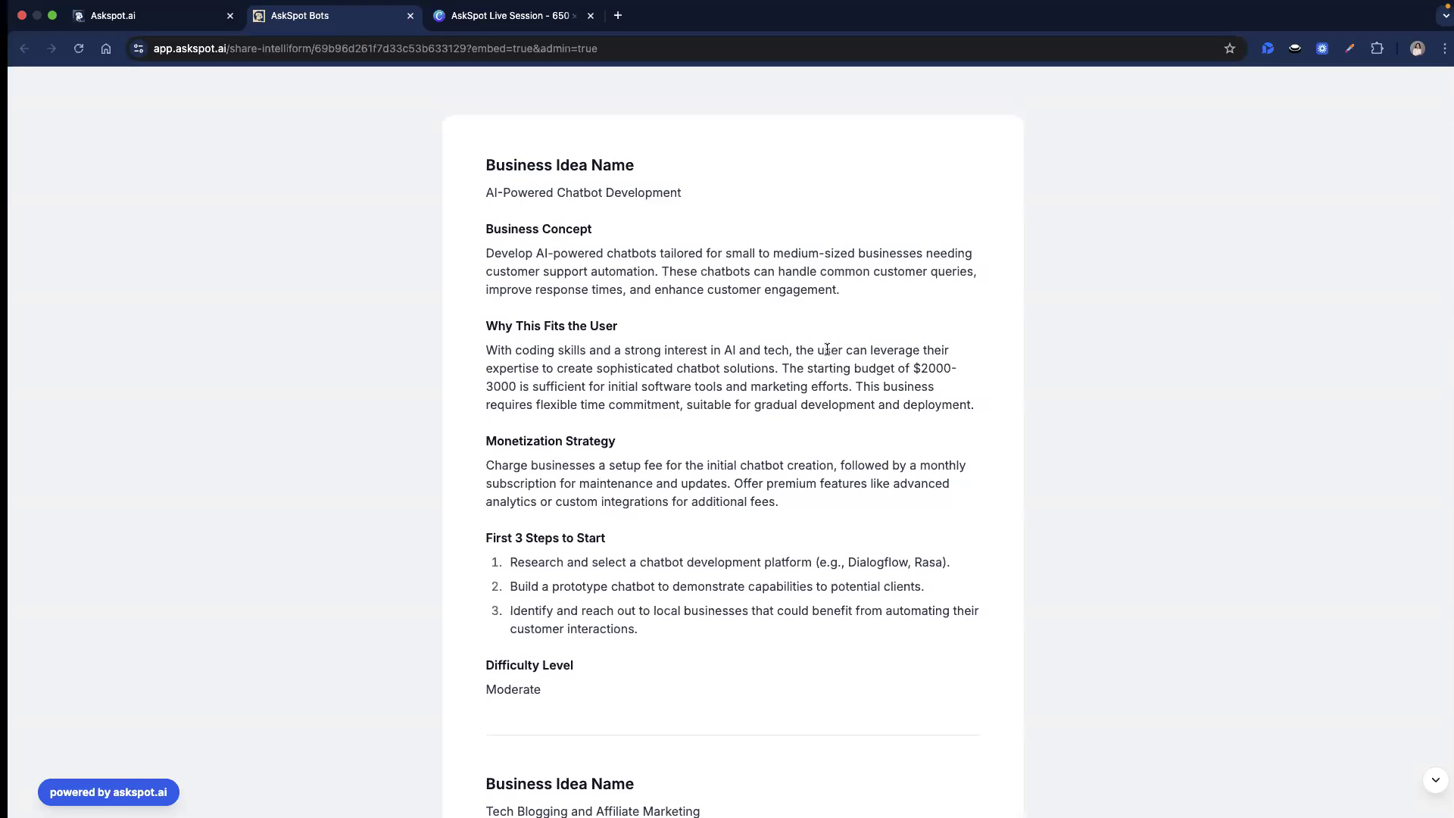
{"action": "scroll", "coordinate": [814, 429], "scroll_direction": "up", "scroll_amount": 1}
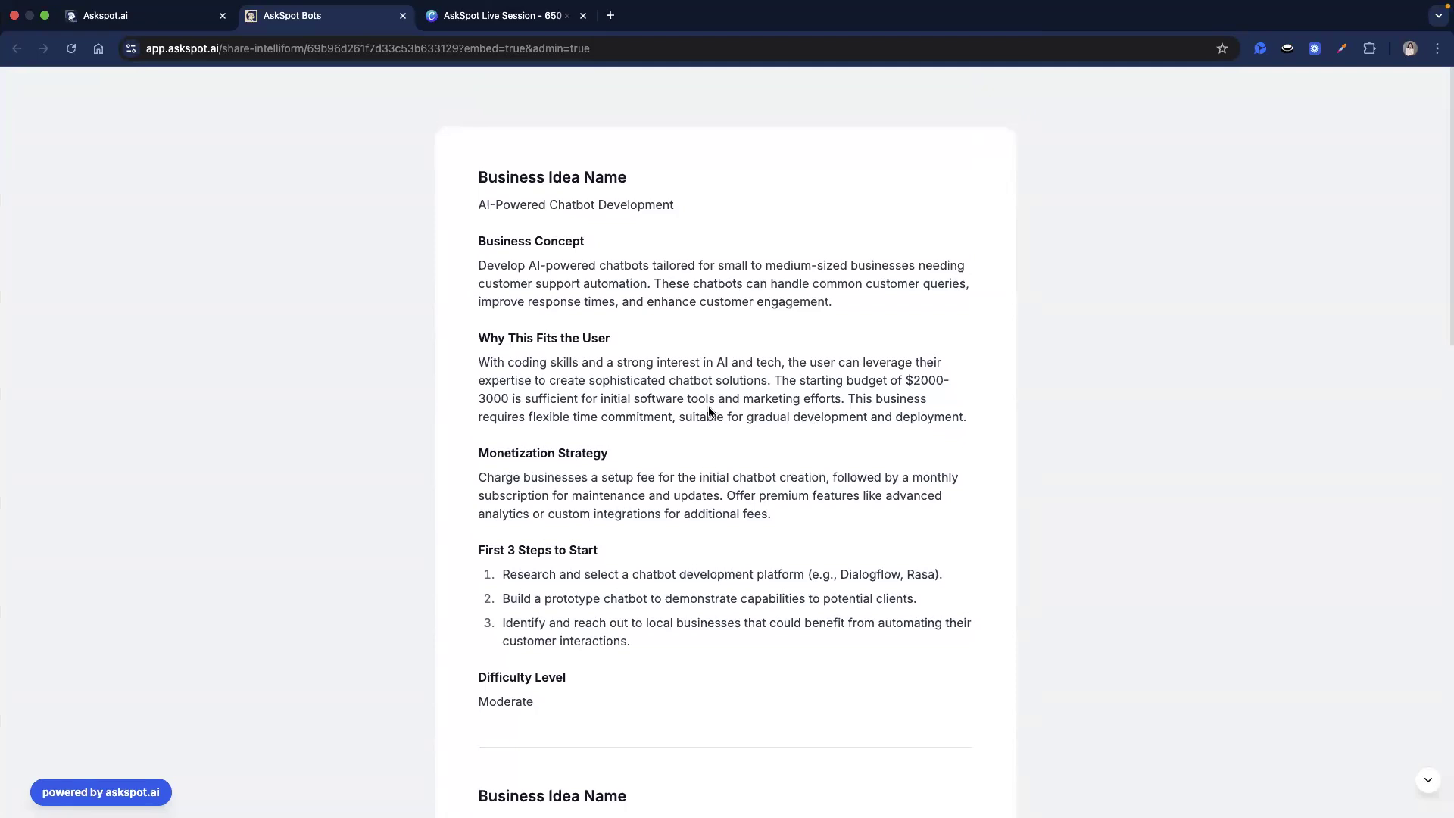
{"action": "key", "text": "ctrl+Left"}
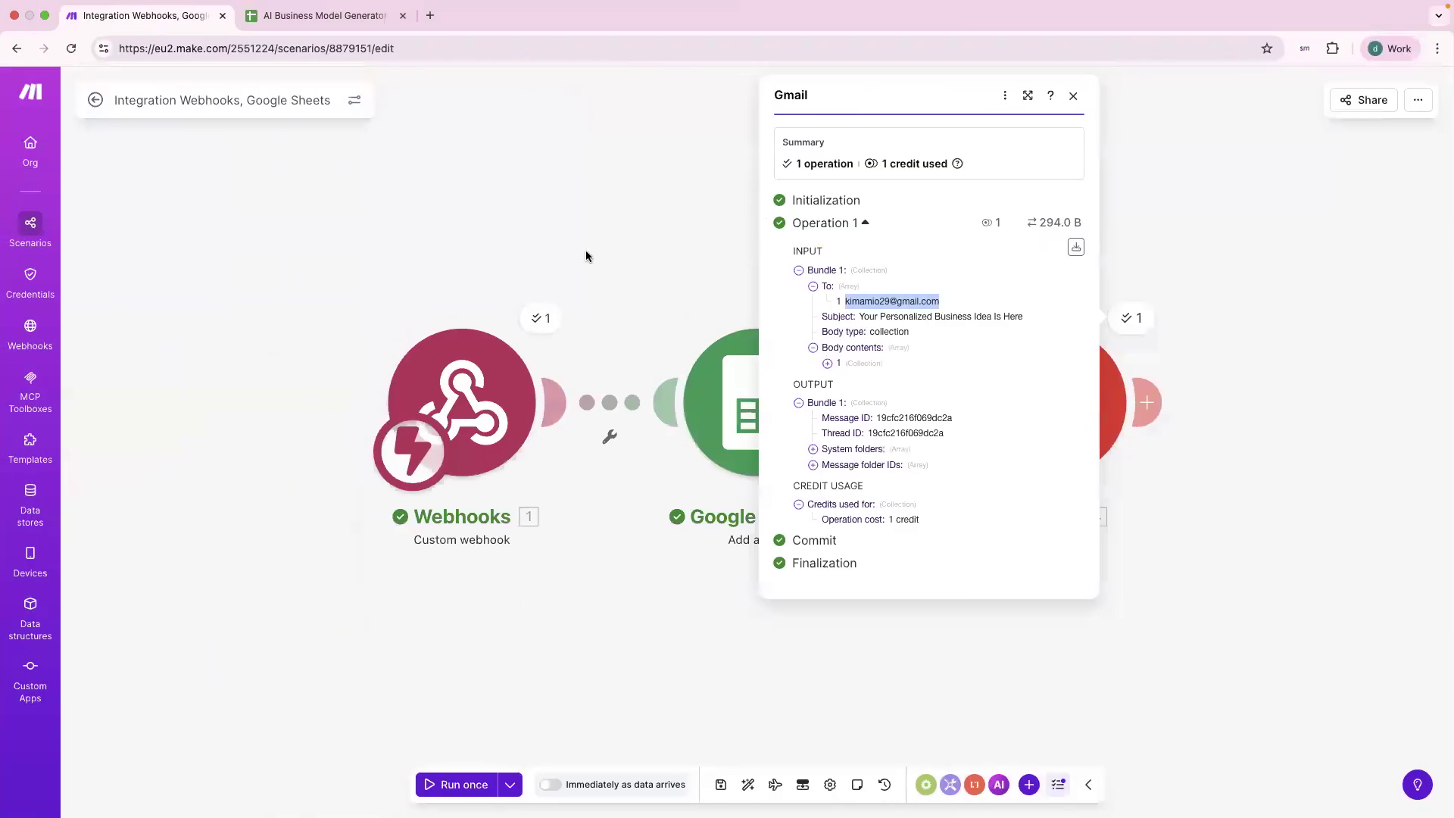
Close the Gmail operation details and open Make's organization dashboard.
{"action": "left_click", "coordinate": [540, 244]}
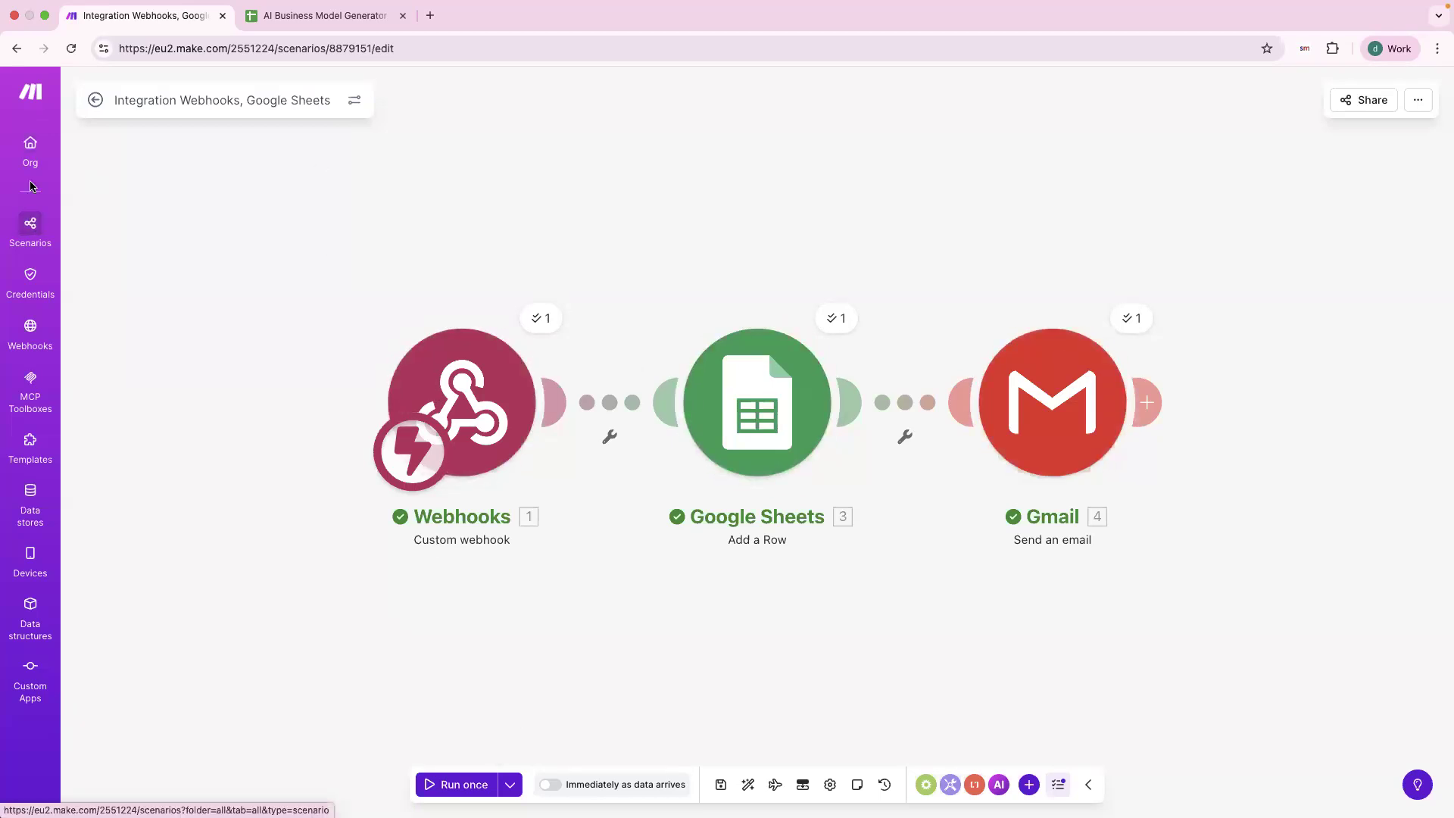
{"action": "left_click", "coordinate": [31, 155]}
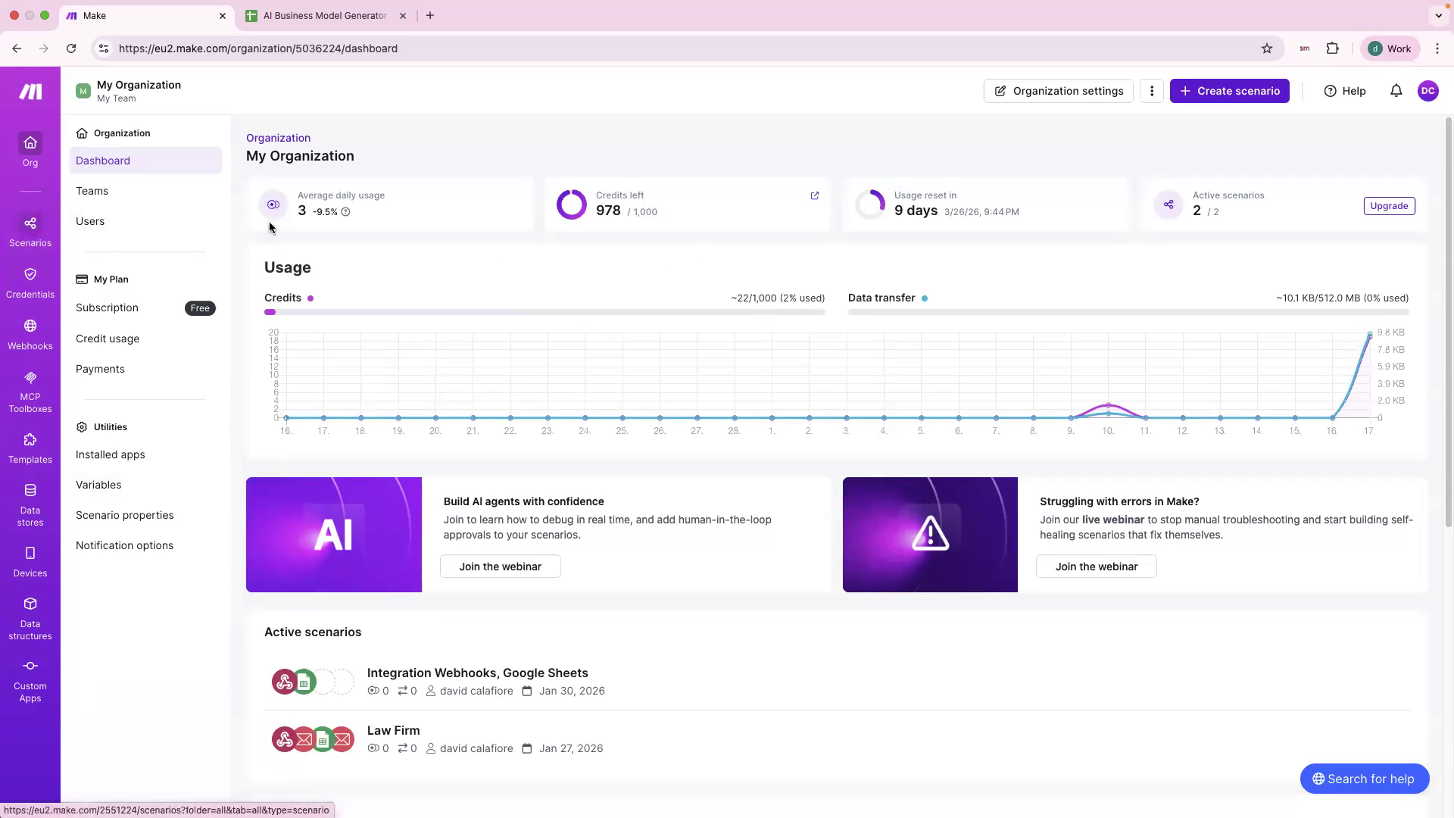
Create a new scenario with a Webhooks 'Custom webhook' trigger as its first module.
{"action": "left_click", "coordinate": [1214, 93]}
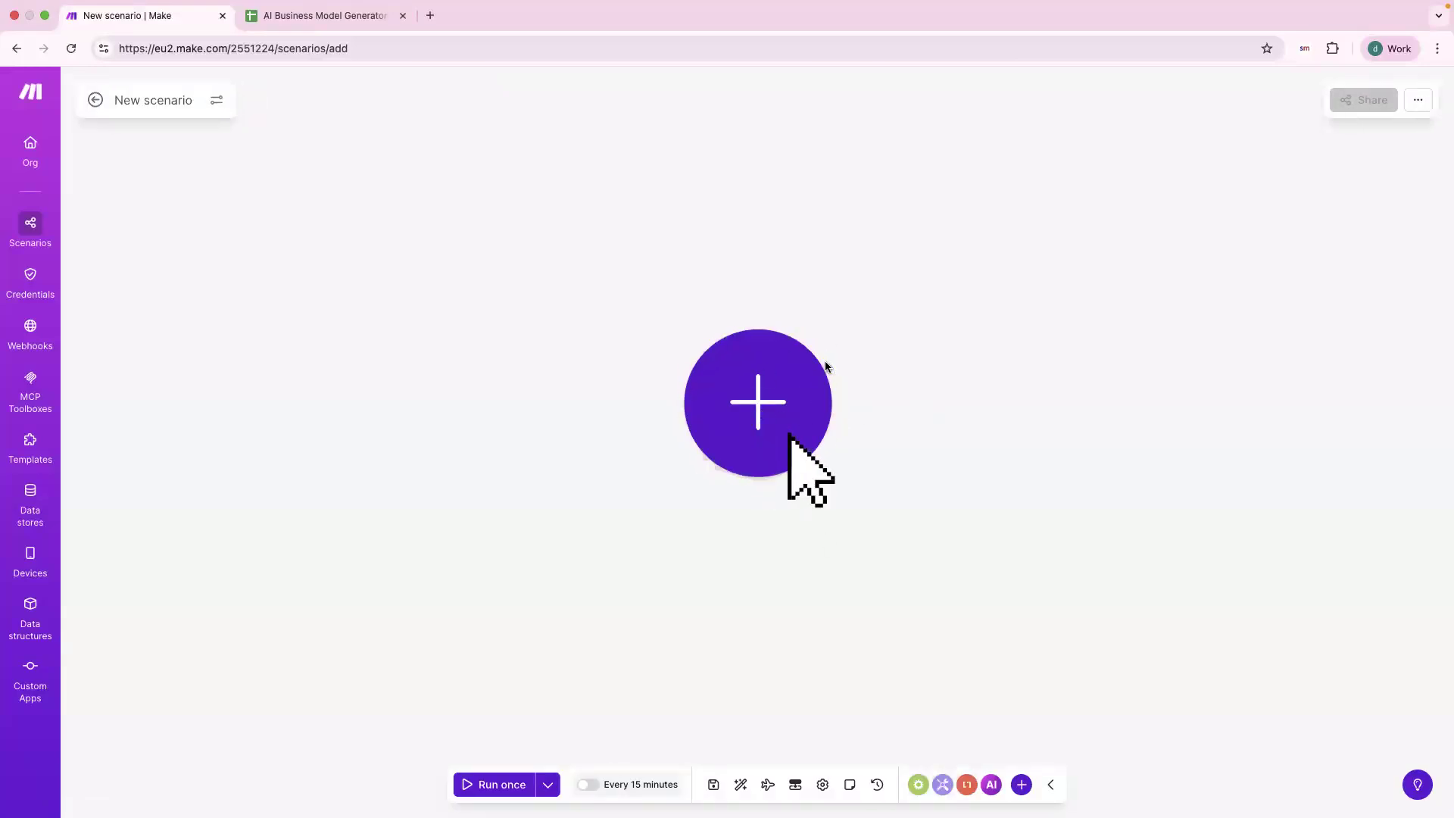
{"action": "left_click", "coordinate": [761, 416]}
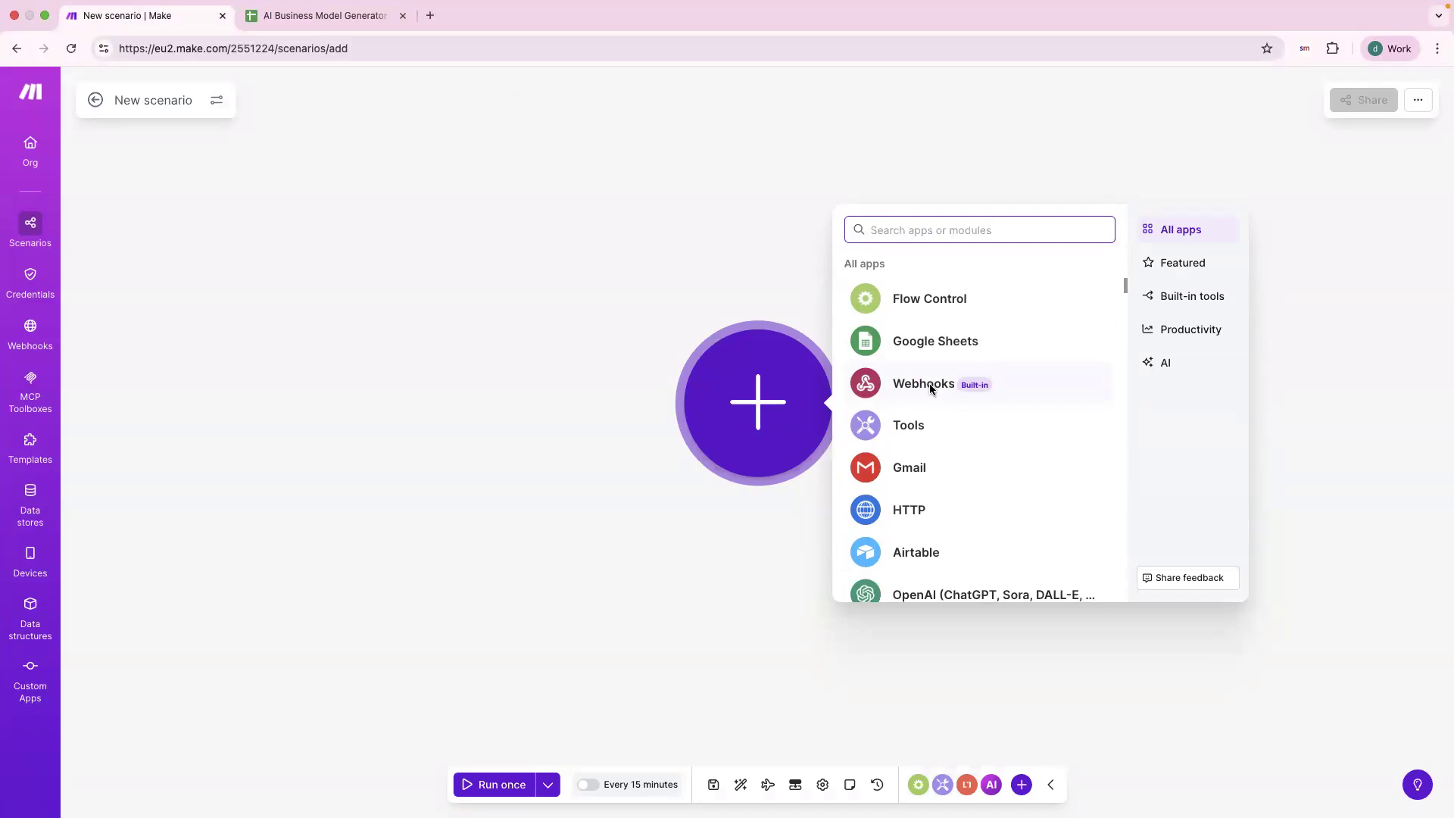
{"action": "left_click", "coordinate": [929, 383]}
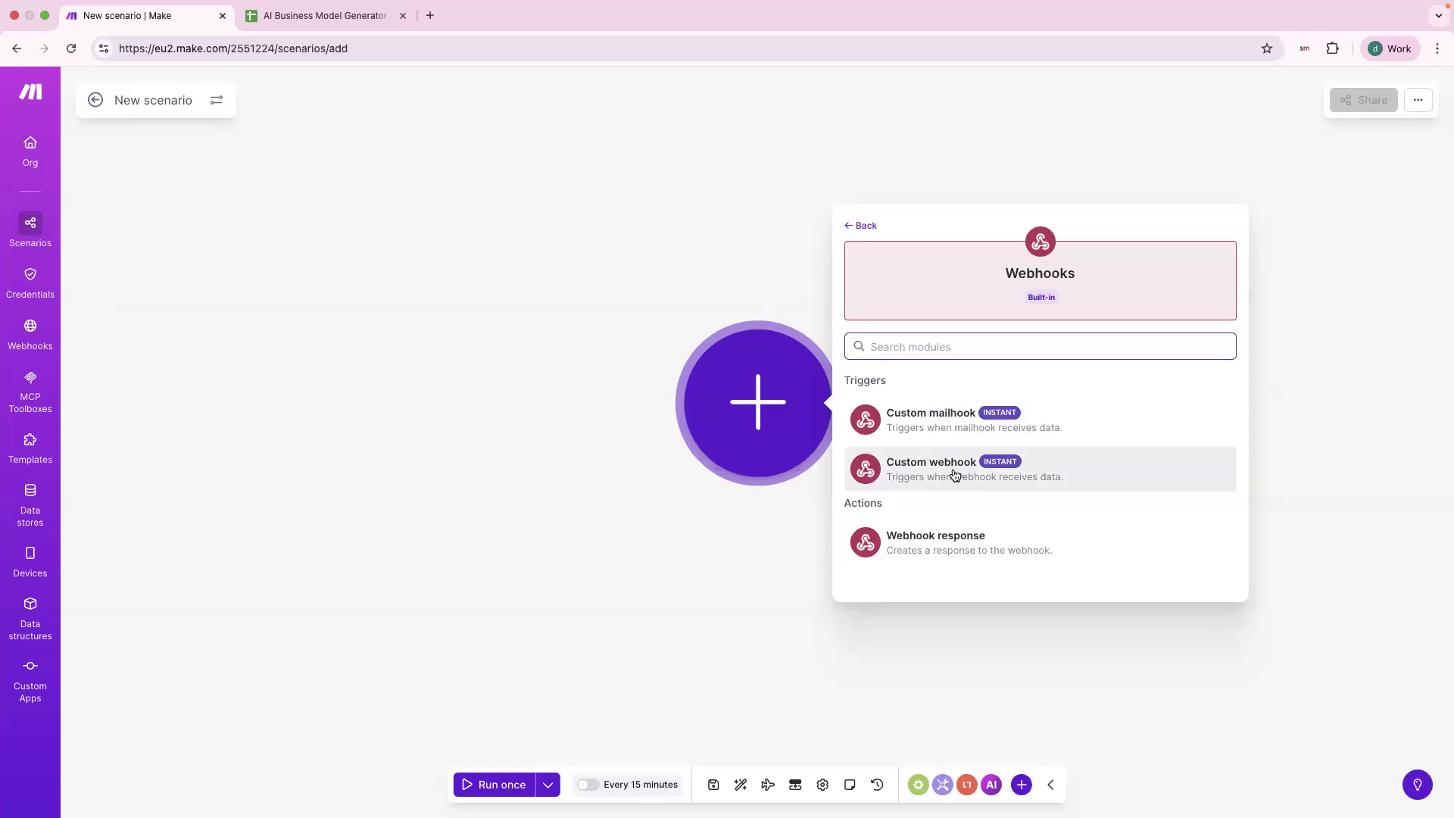
{"action": "left_click", "coordinate": [984, 480]}
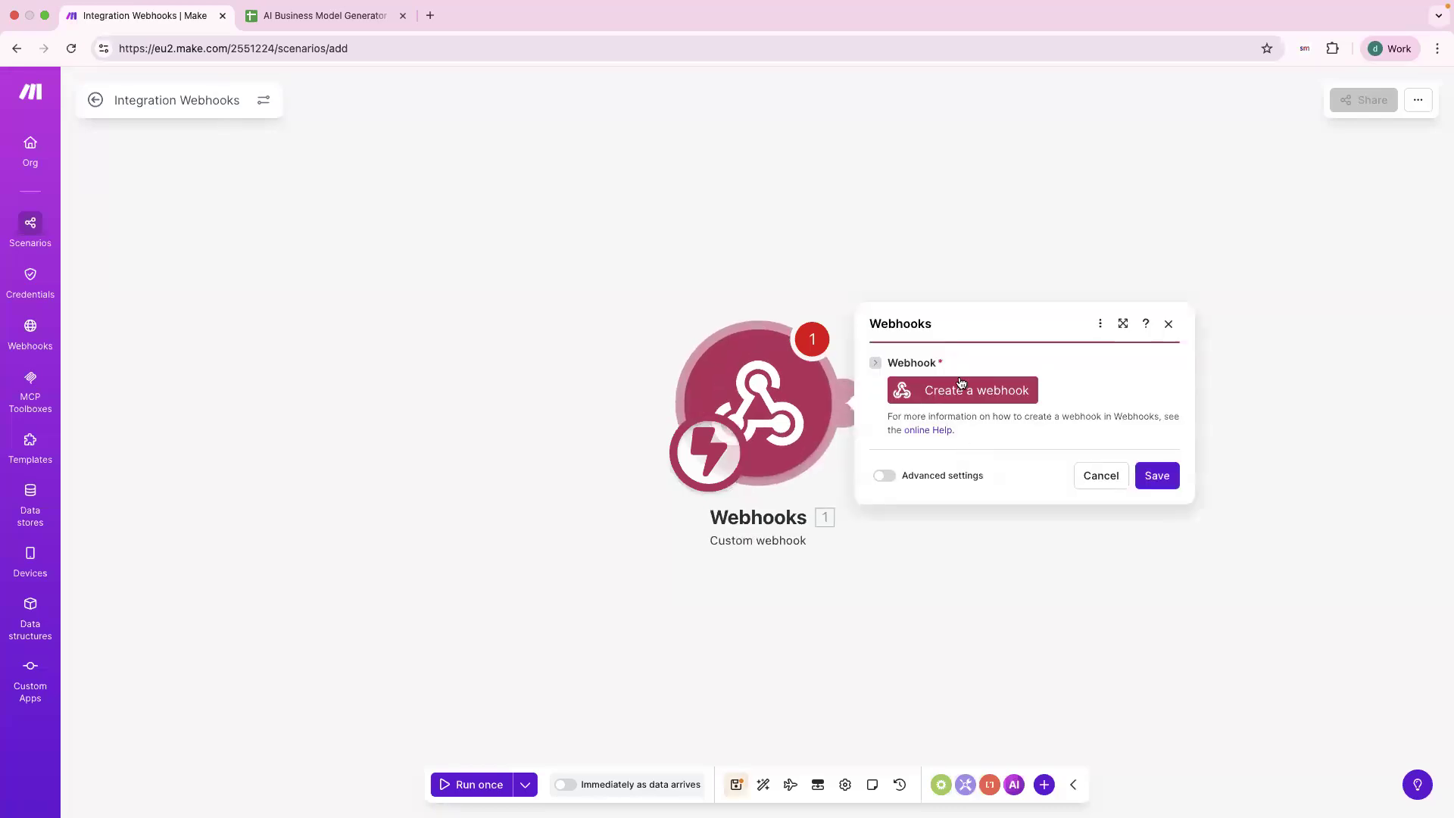
Create and save a webhook named 'Intelliform Tool: Business Model generator'.
{"action": "left_click", "coordinate": [961, 384]}
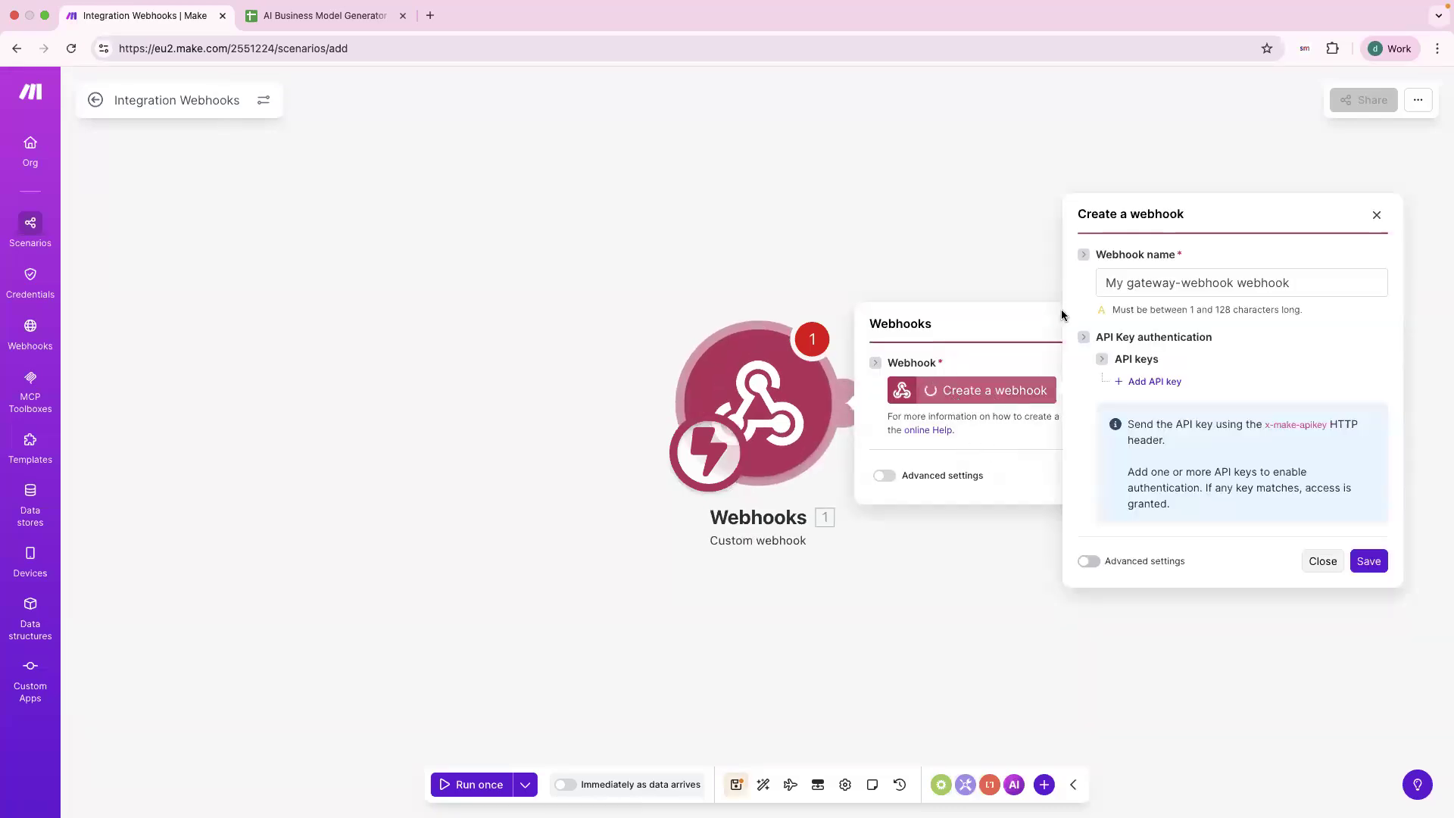
{"action": "triple_click", "coordinate": [1235, 288]}
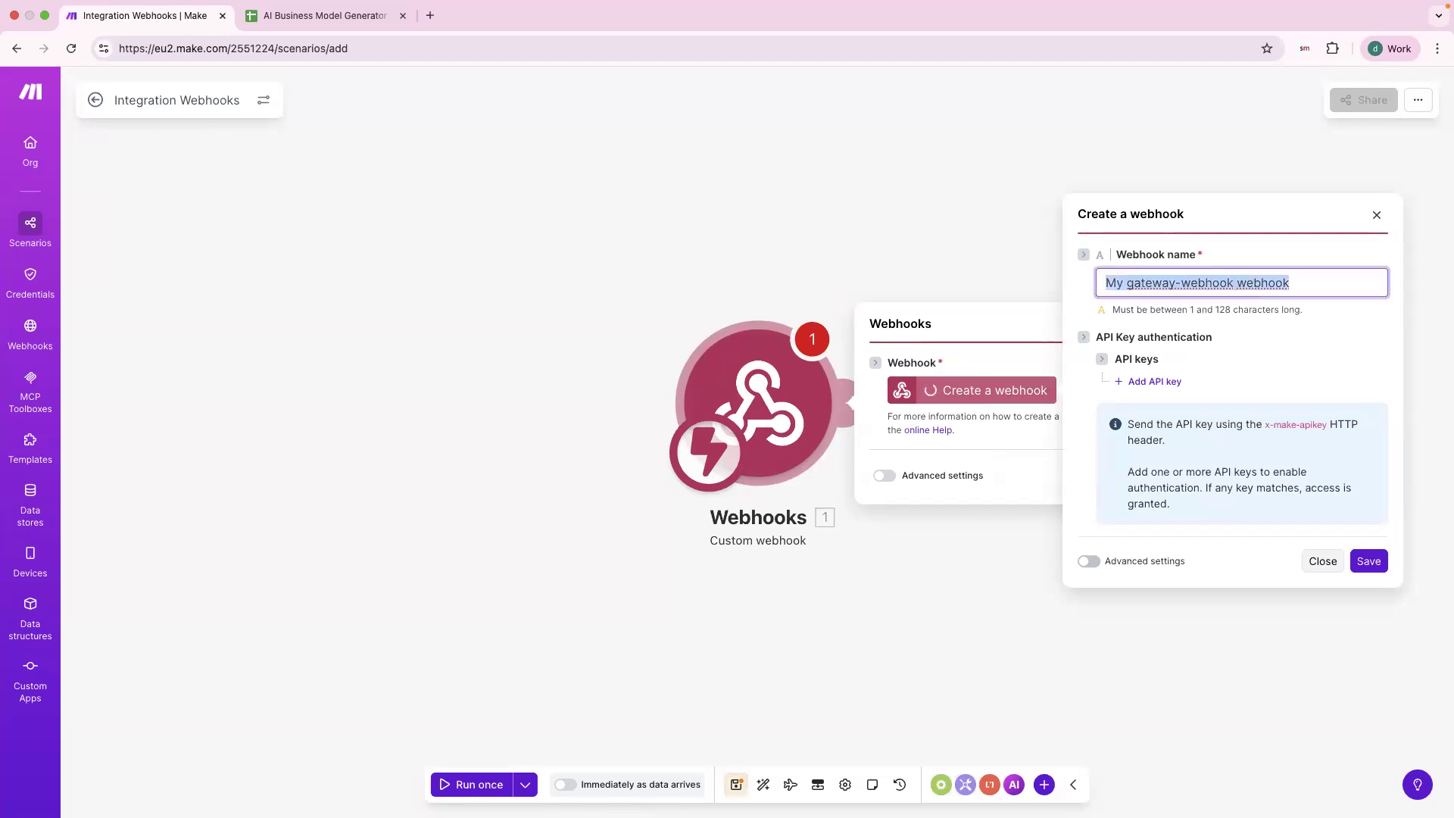
{"action": "key", "text": "BackSpace"}
{"action": "type", "text": "Intelli"}
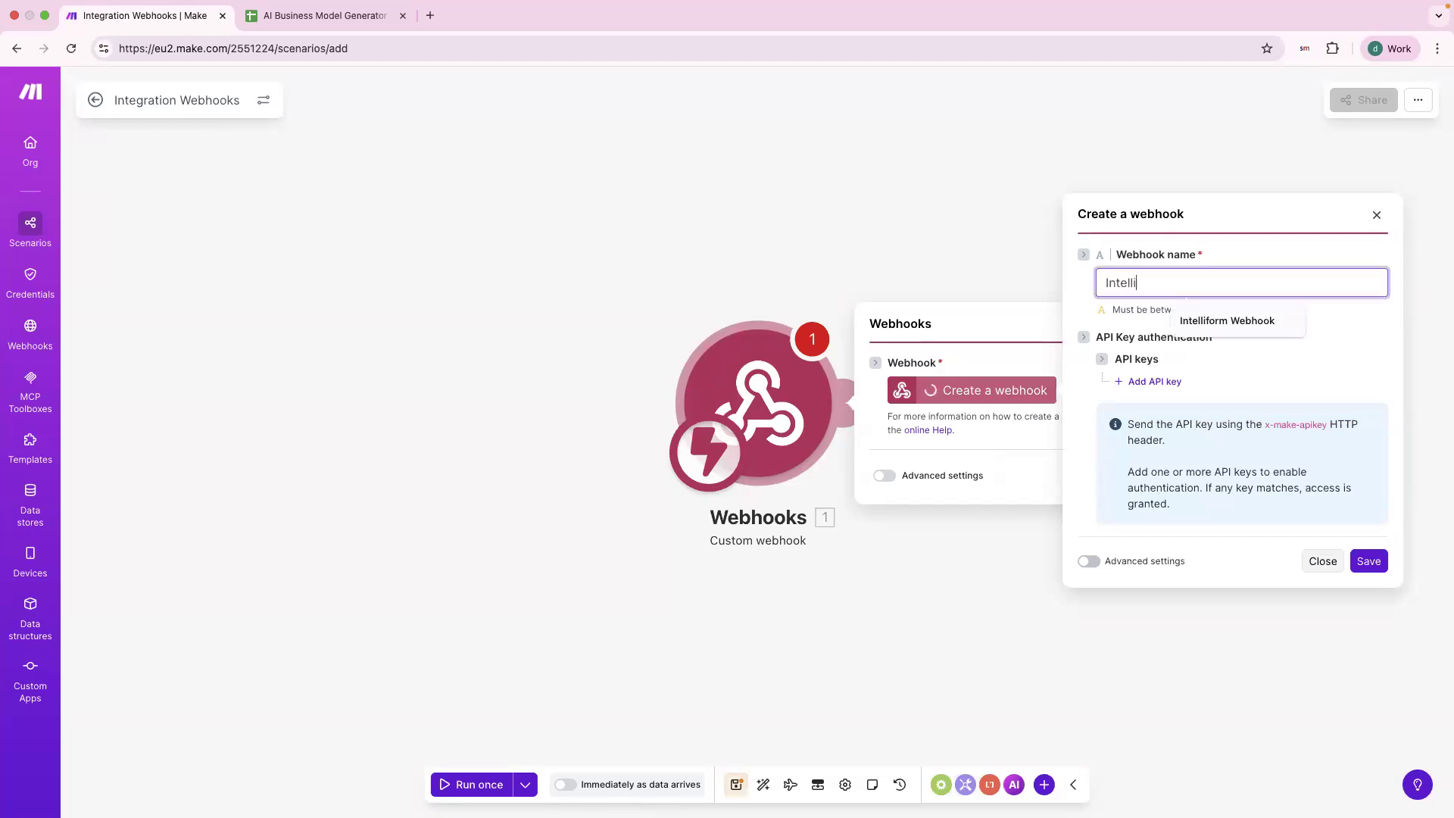
{"action": "type", "text": "form Tooo"}
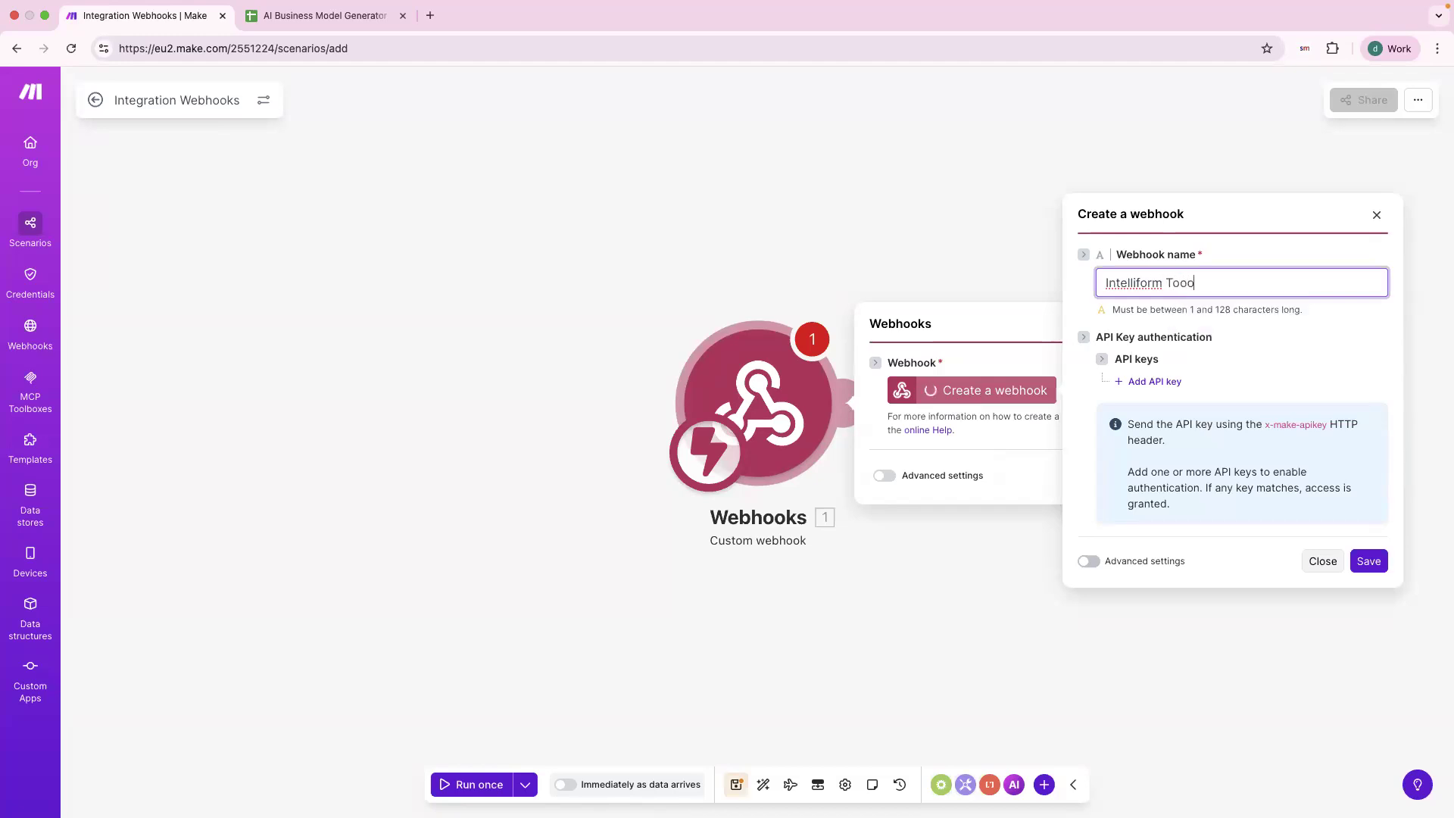
{"action": "key", "text": "BackSpace"}
{"action": "type", "text": "l: Business Model generator"}
{"action": "left_click", "coordinate": [1231, 409]}
{"action": "left_click", "coordinate": [1232, 284]}
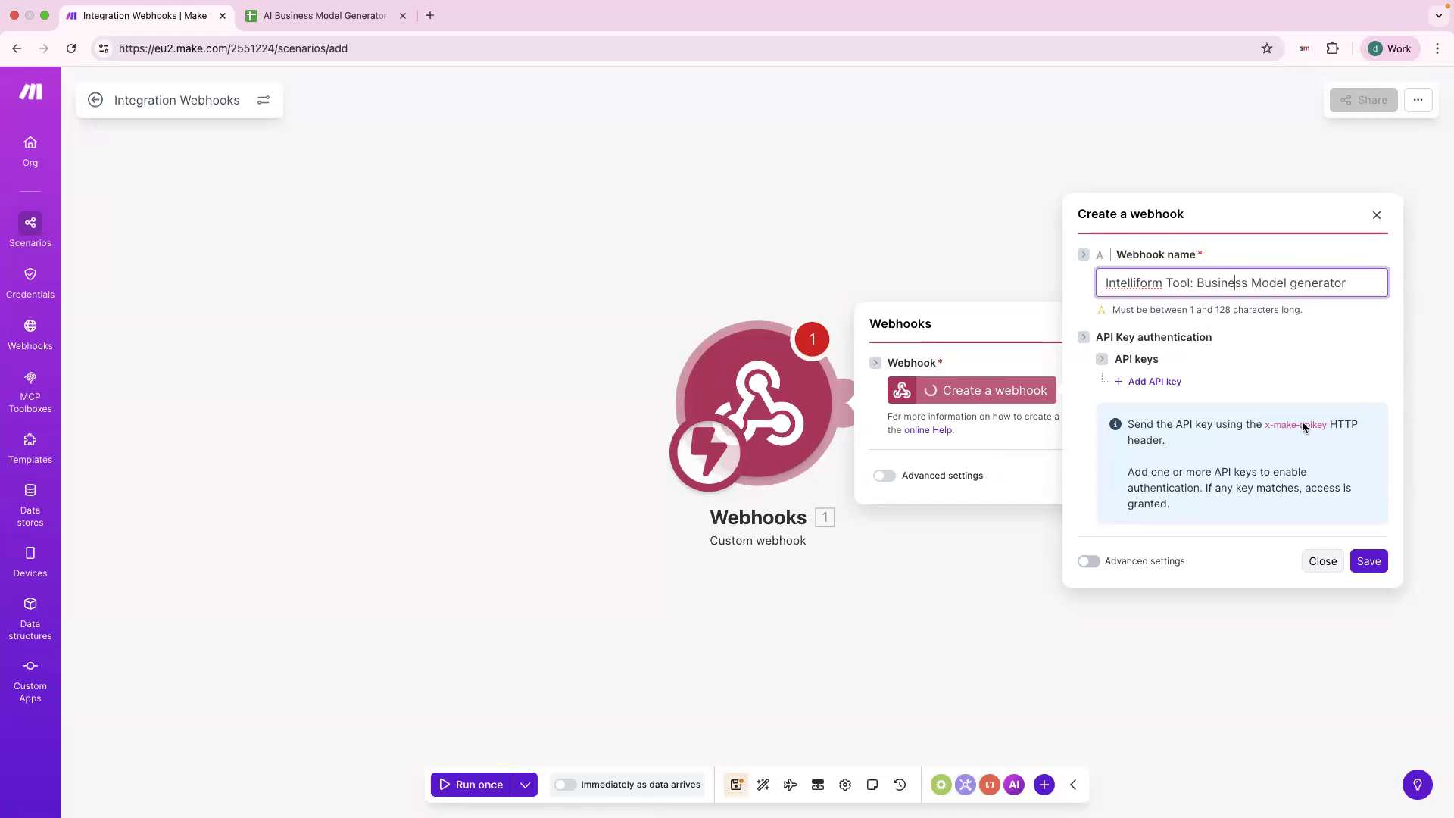
{"action": "left_click", "coordinate": [1374, 571]}
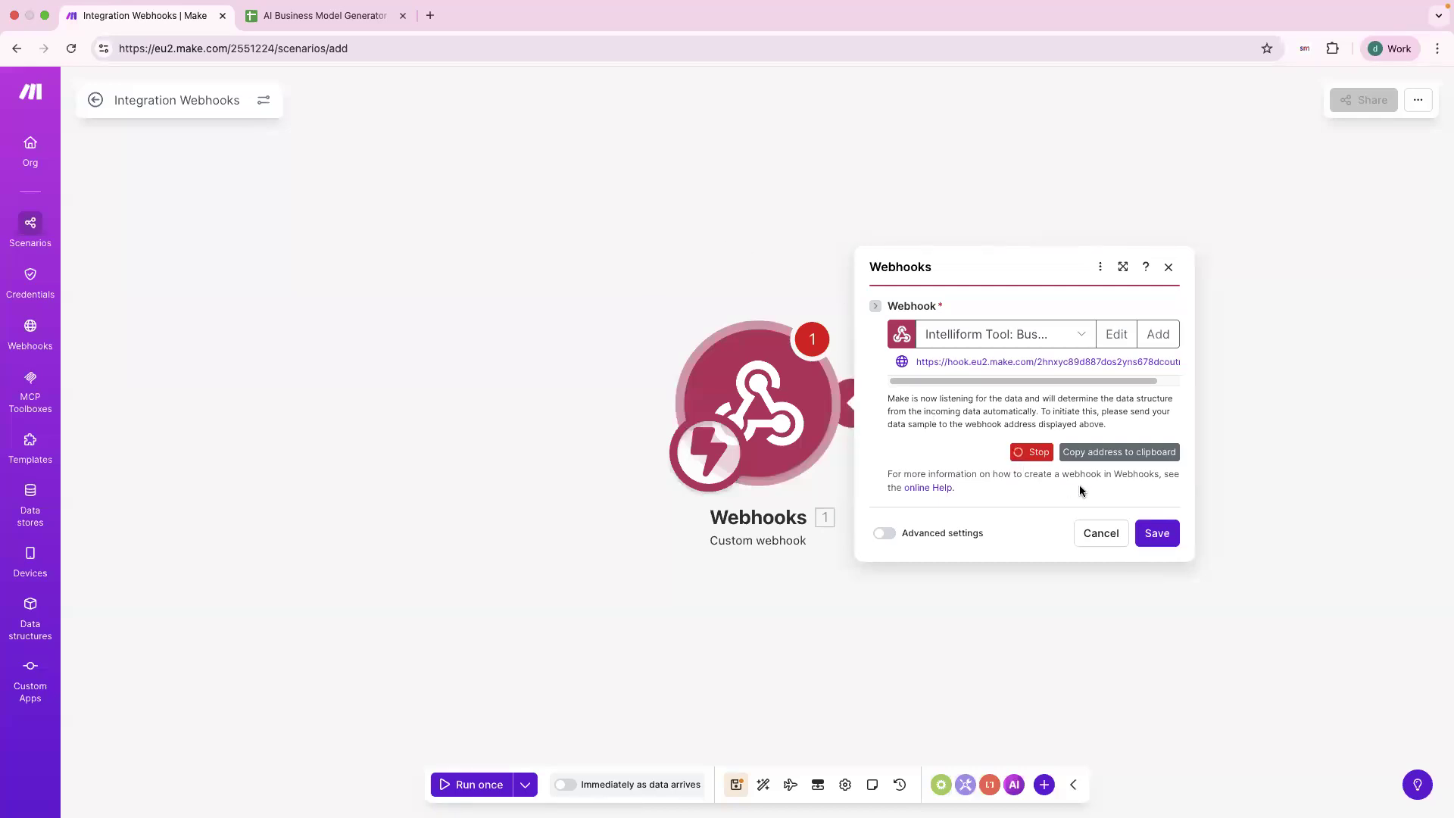
Copy the new webhook's address to the clipboard and switch back to AskSpot.
{"action": "left_click", "coordinate": [1093, 456]}
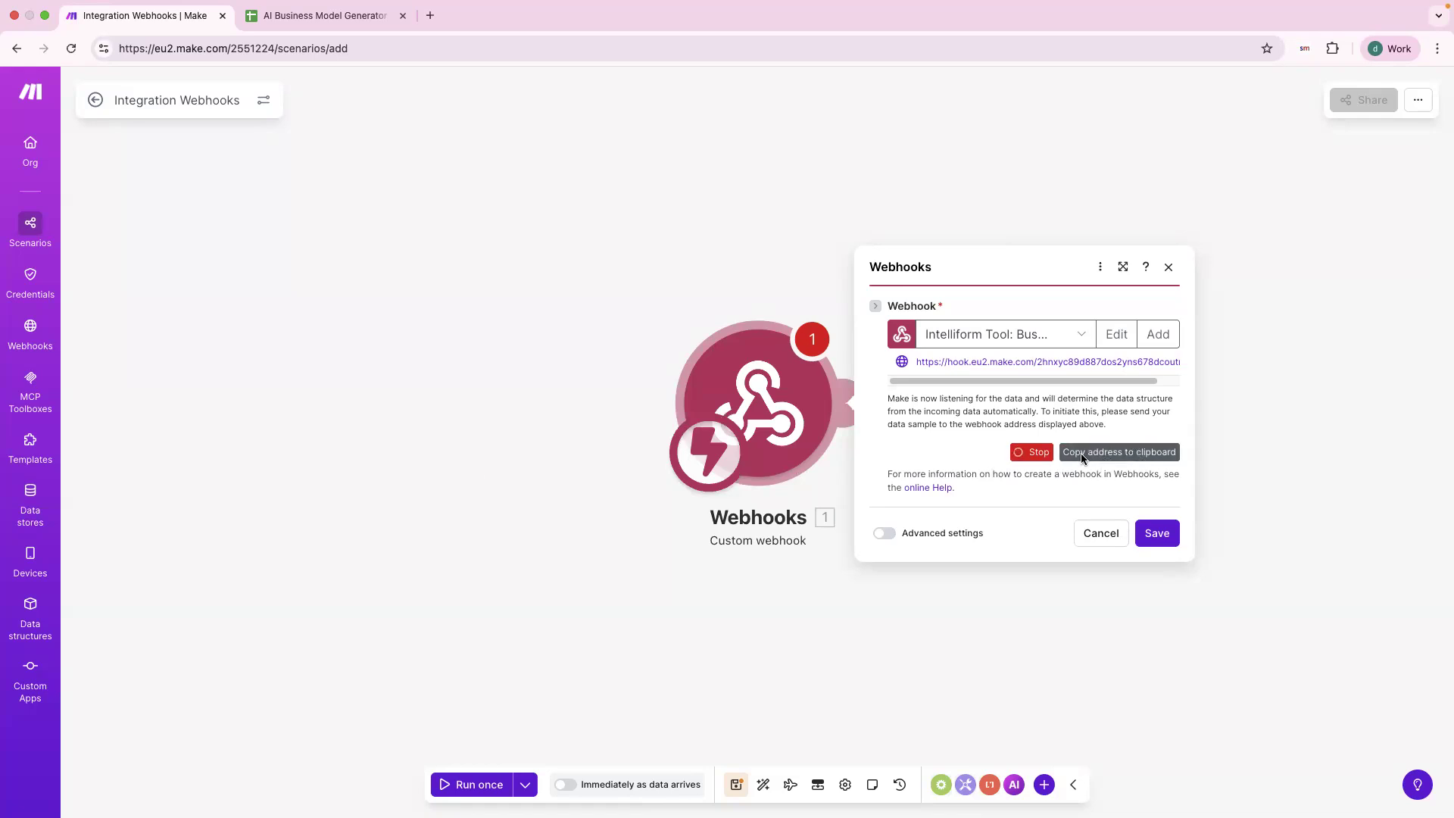
{"action": "left_click", "coordinate": [1114, 459]}
{"action": "left_click_drag", "start_coordinate": [942, 365], "coordinate": [1077, 363]}
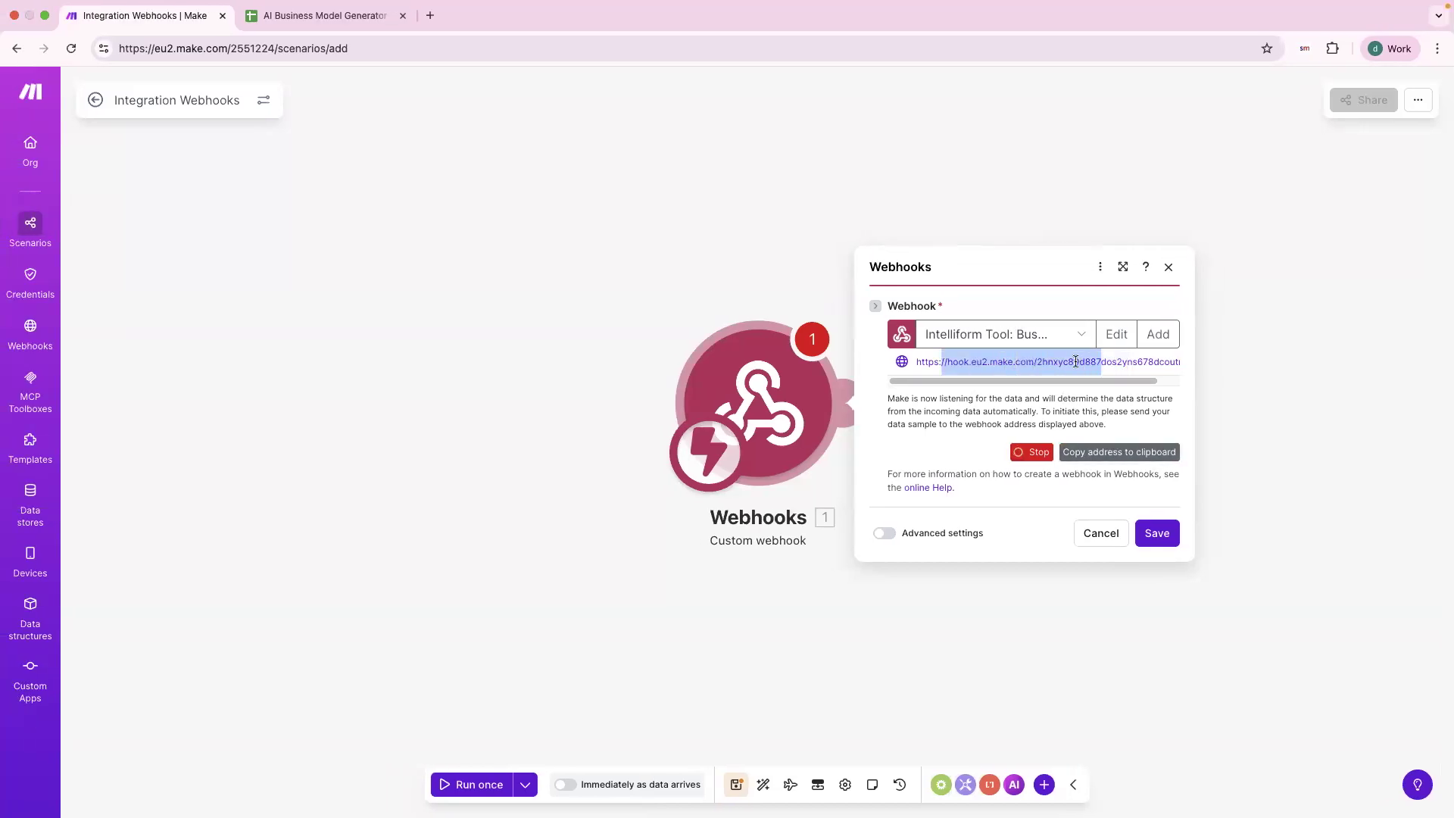
{"action": "key", "text": "ctrl+Right"}
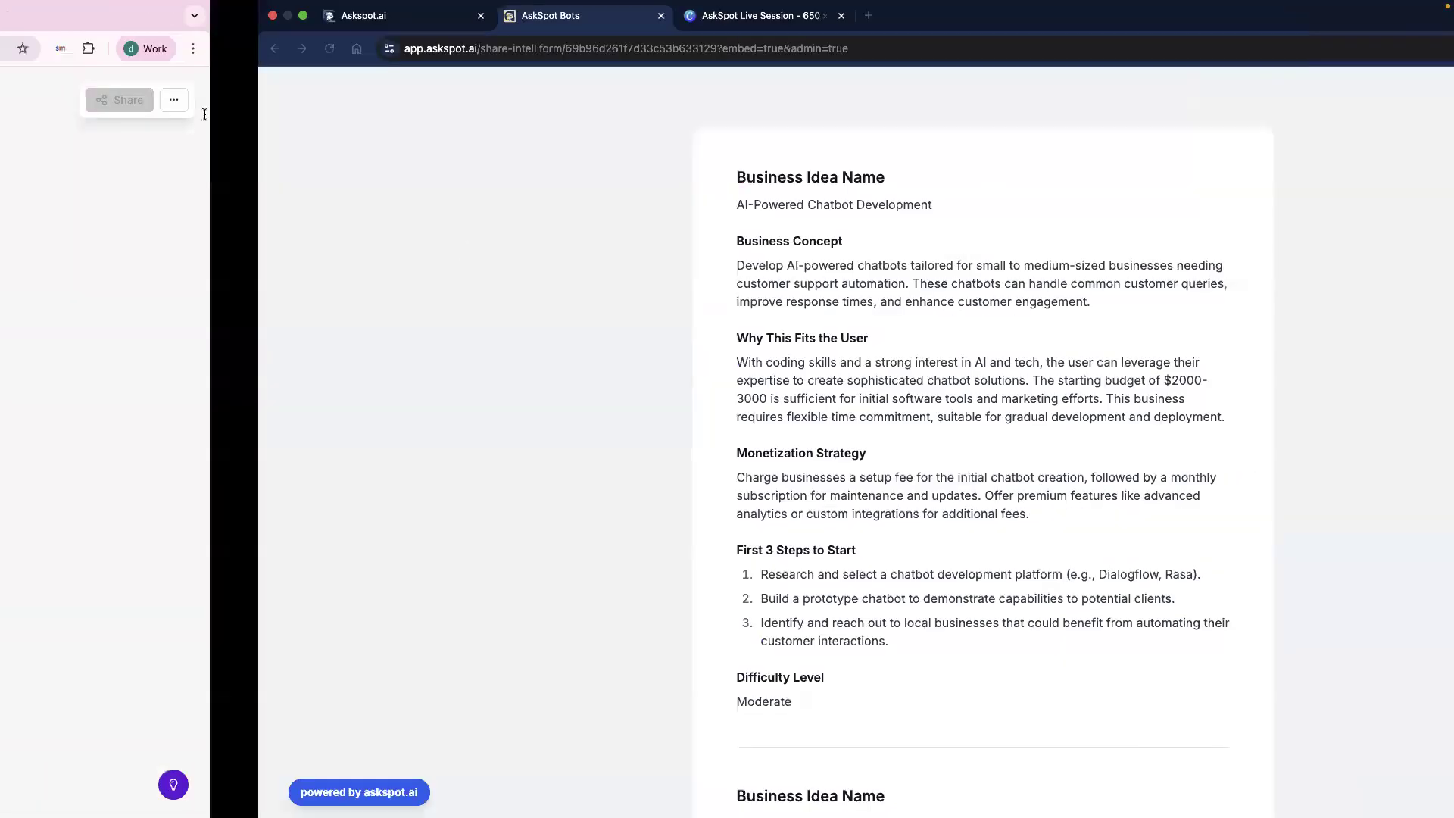
On AskSpot's Webhooks page, add an integration named 'Business Idea generator intell' with no description.
{"action": "left_click", "coordinate": [114, 17]}
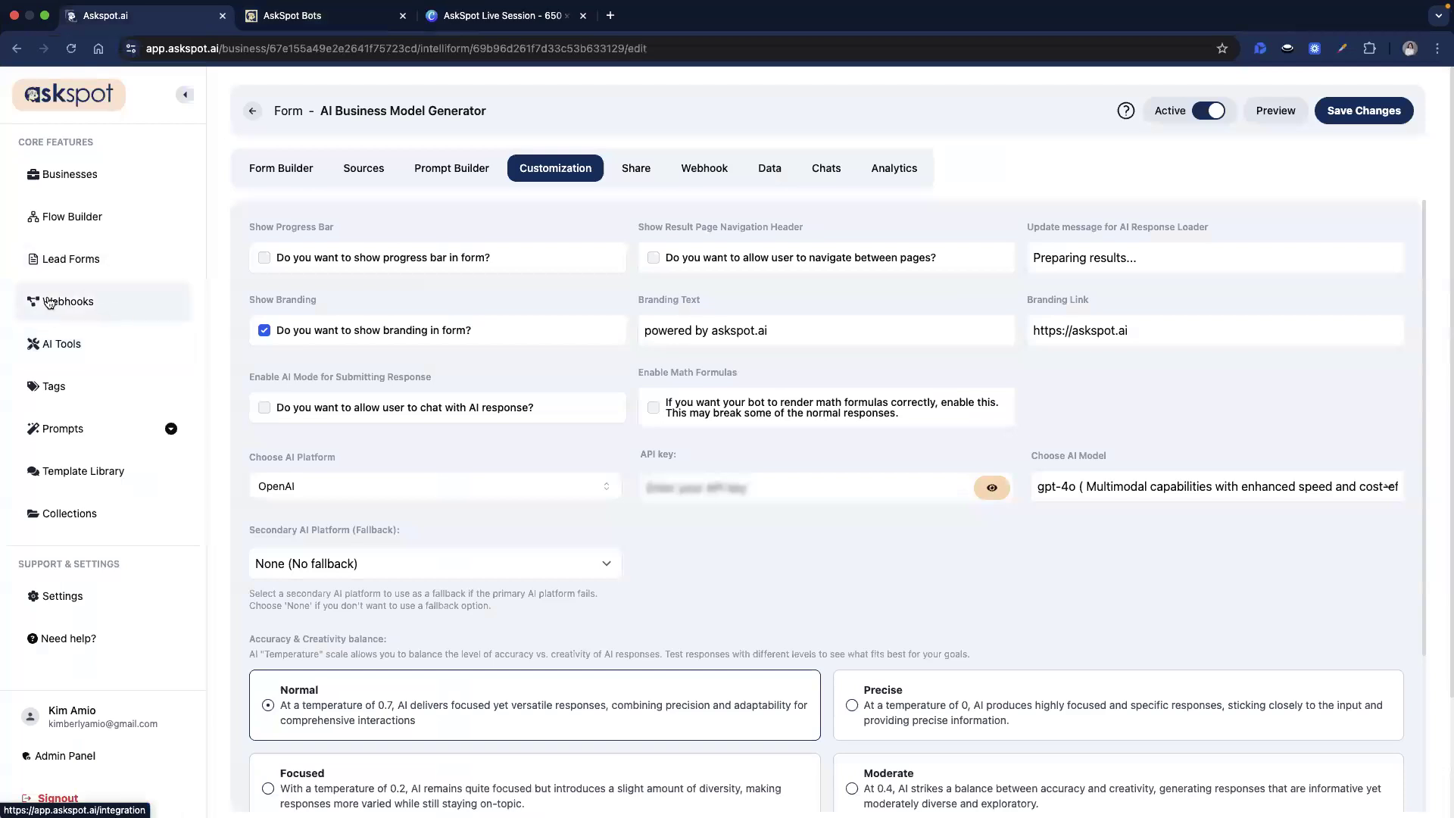
{"action": "left_click", "coordinate": [99, 304]}
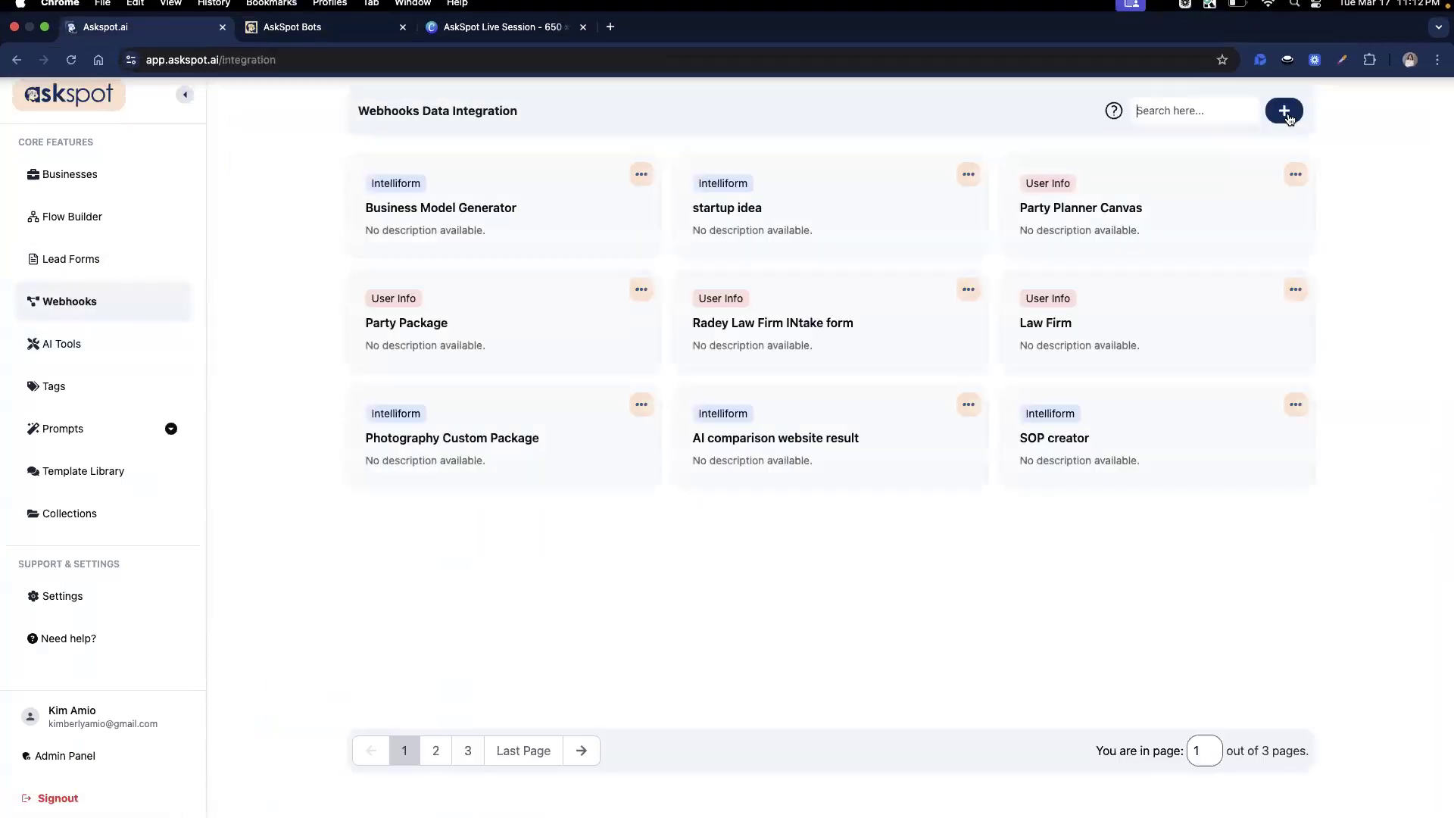
{"action": "left_click", "coordinate": [1286, 114]}
{"action": "type", "text": "Business Idea generato"}
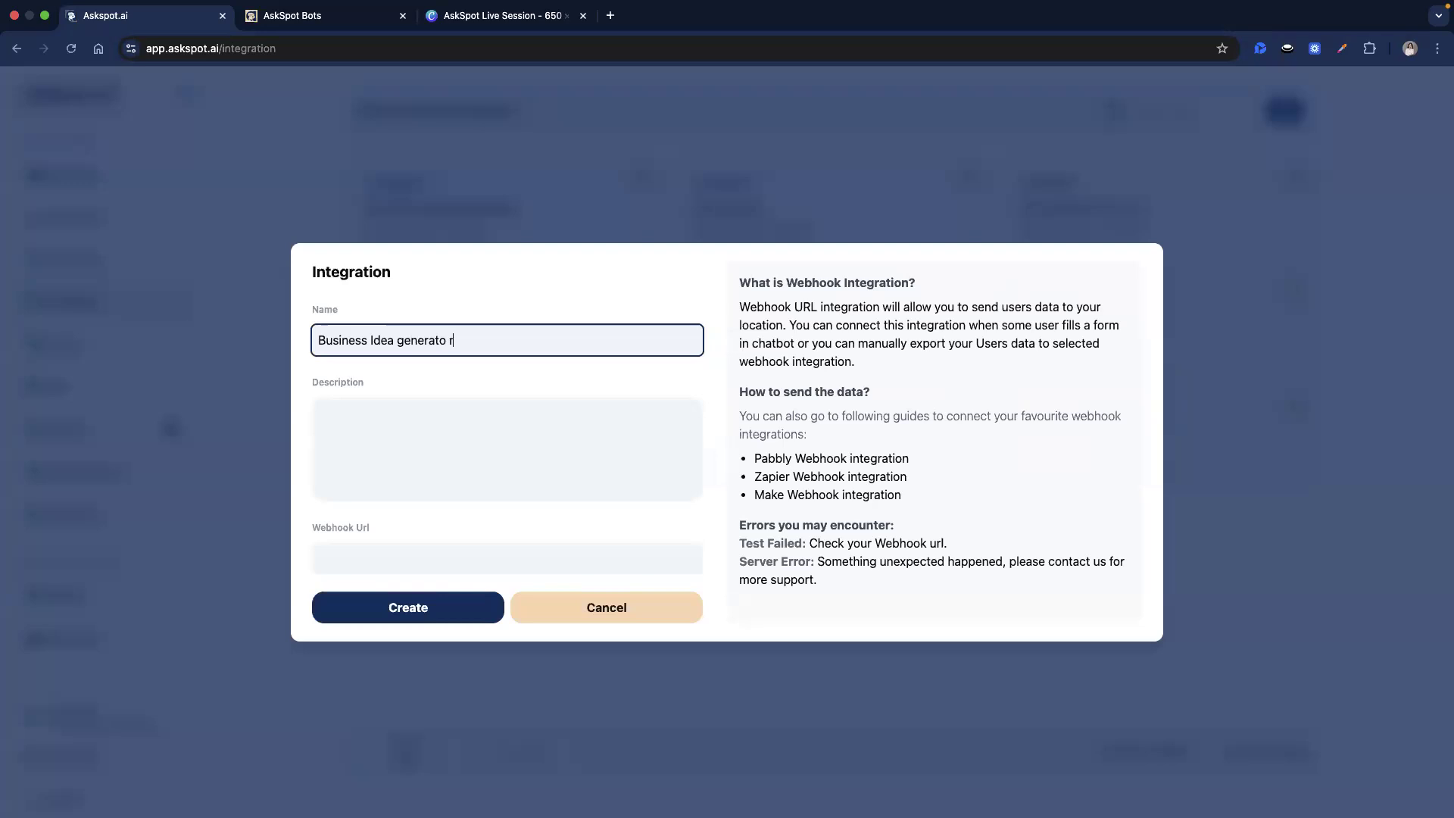
{"action": "type", "text": "r intell"}
{"action": "left_click", "coordinate": [515, 558]}
{"action": "left_click", "coordinate": [336, 404]}
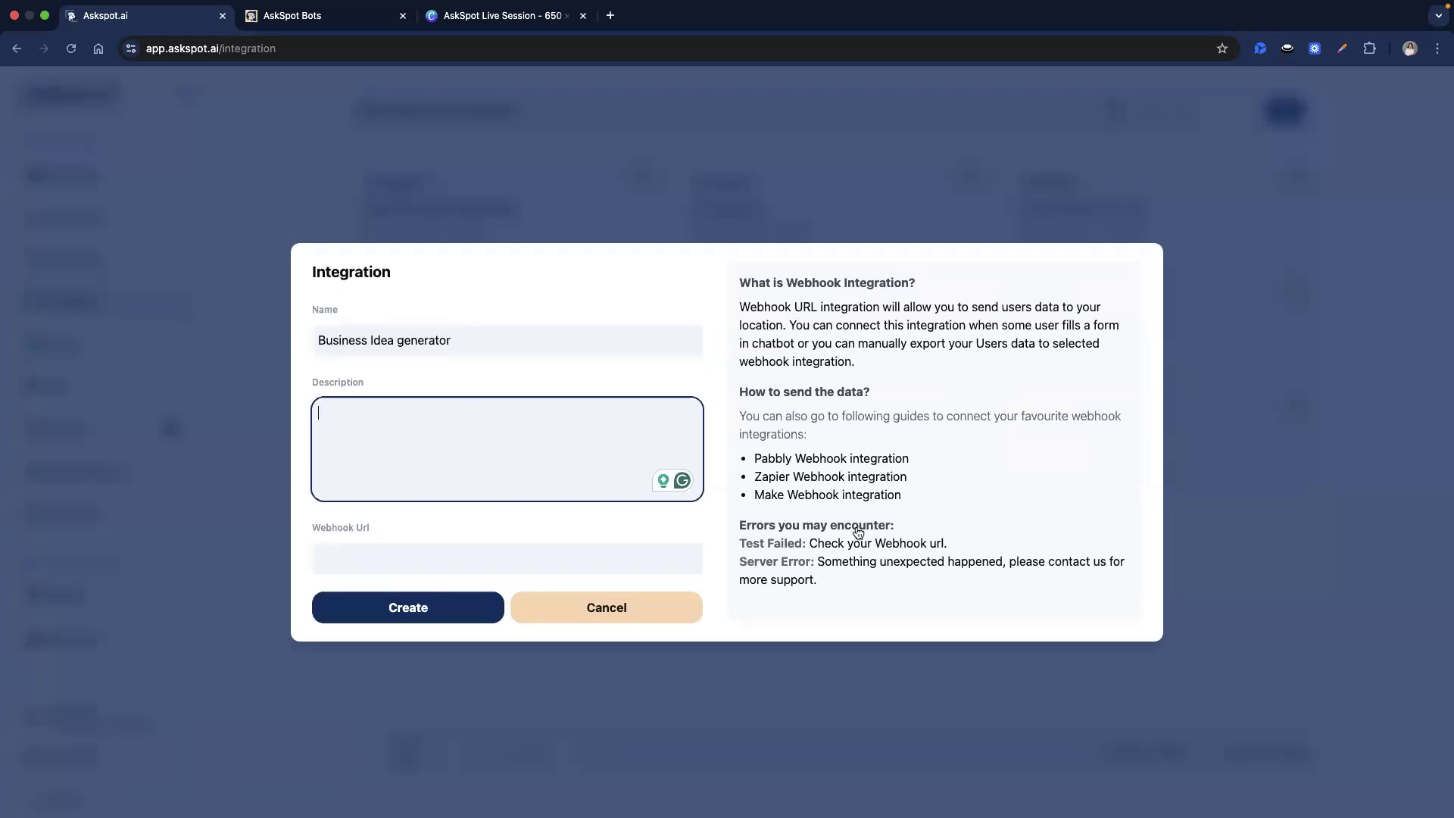
{"action": "left_click", "coordinate": [862, 445]}
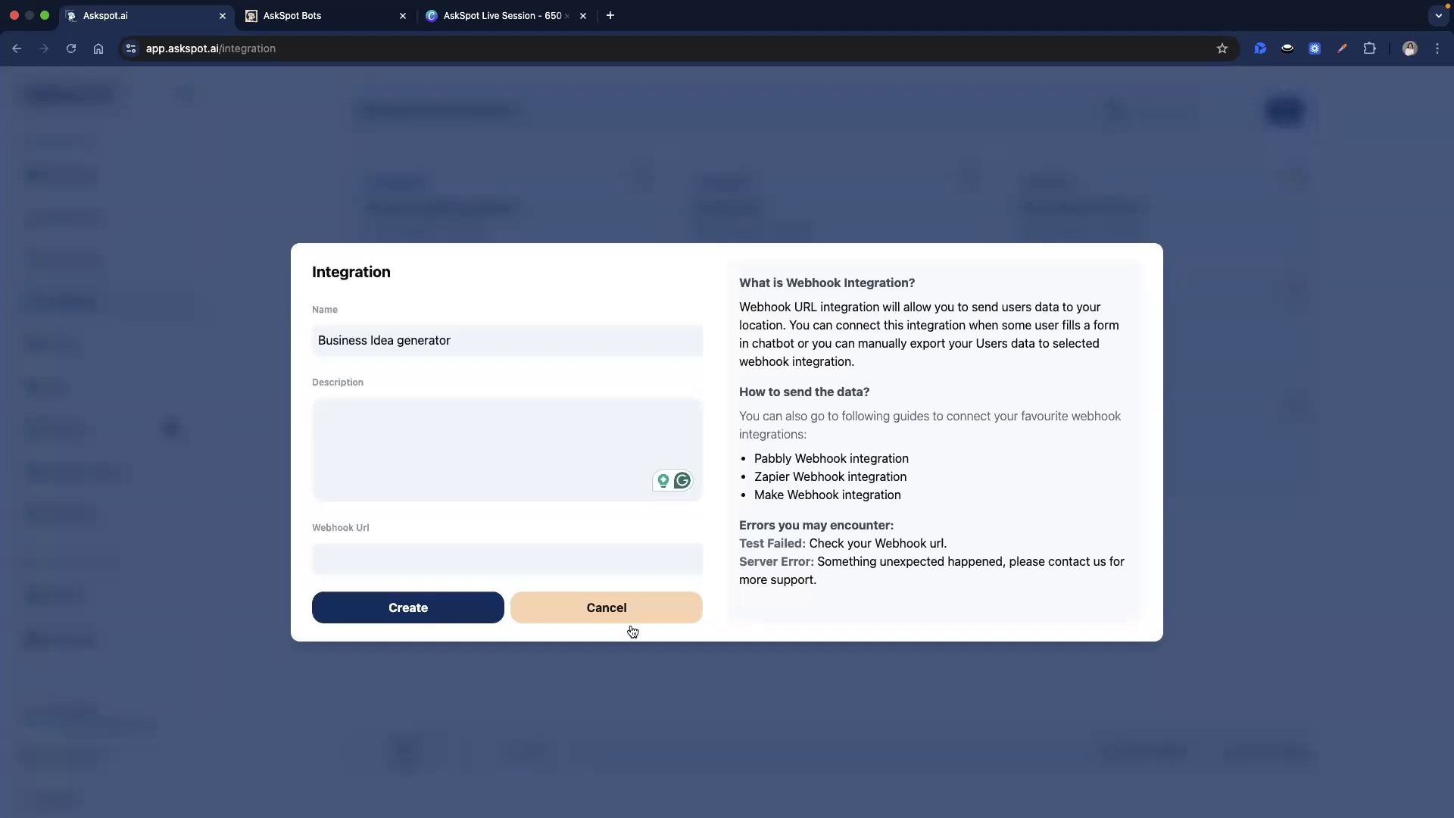
{"action": "left_click", "coordinate": [501, 561]}
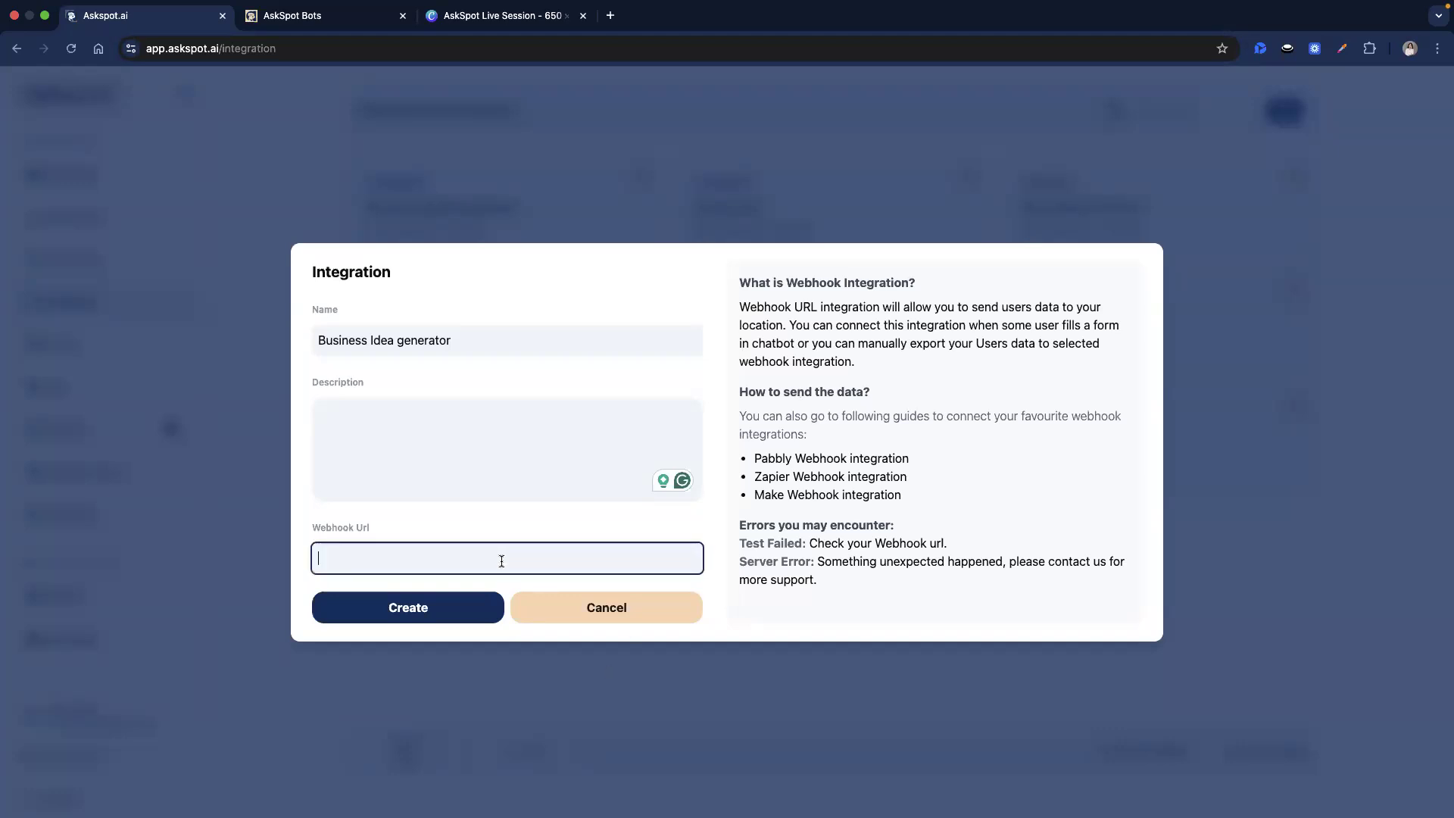
Paste the Make webhook address as the Webhook Url and set Event Type to Intelliform.
{"action": "key", "text": "super+v"}
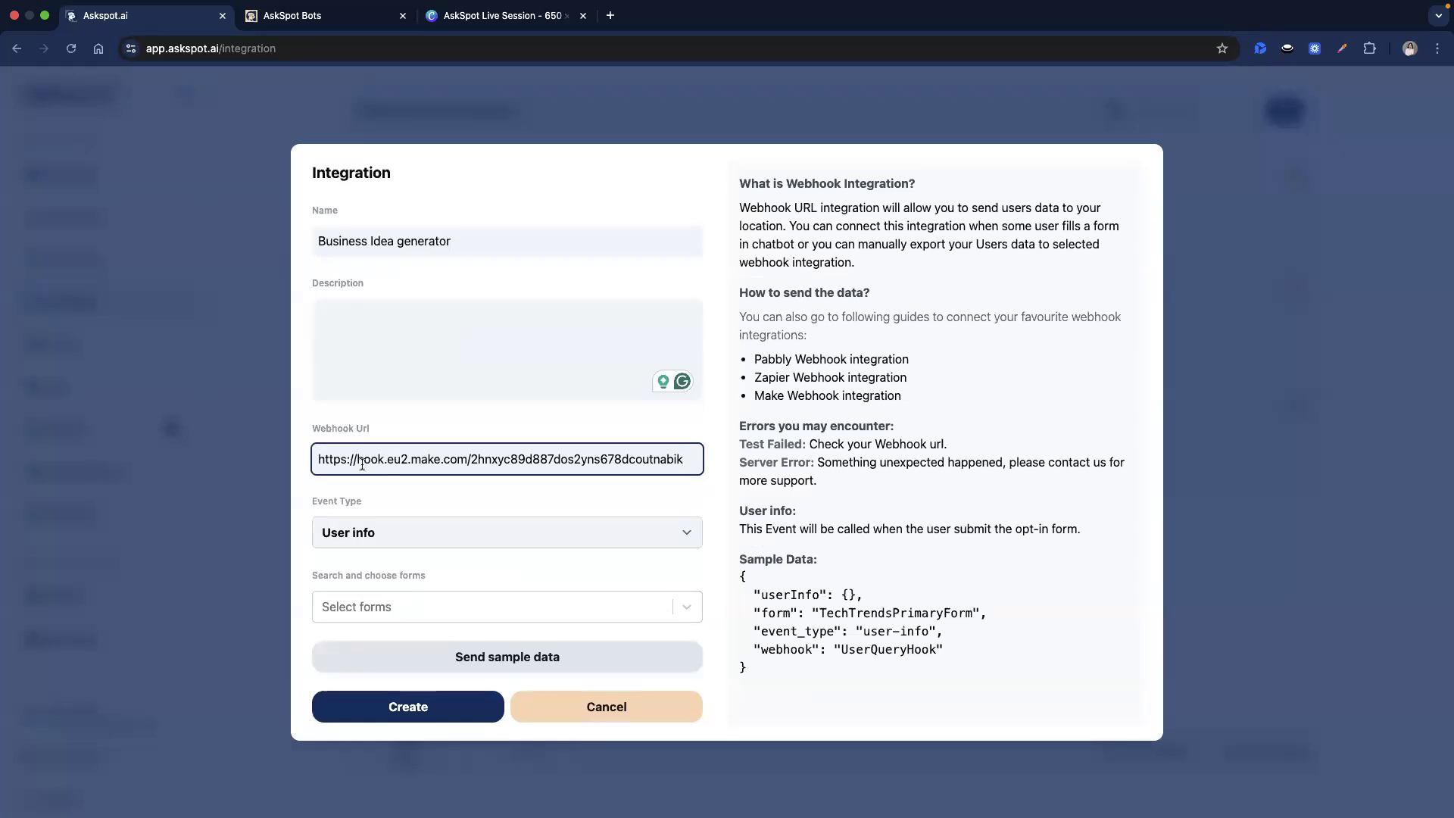
{"action": "left_click_drag", "start_coordinate": [318, 459], "coordinate": [466, 459]}
{"action": "left_click", "coordinate": [371, 510]}
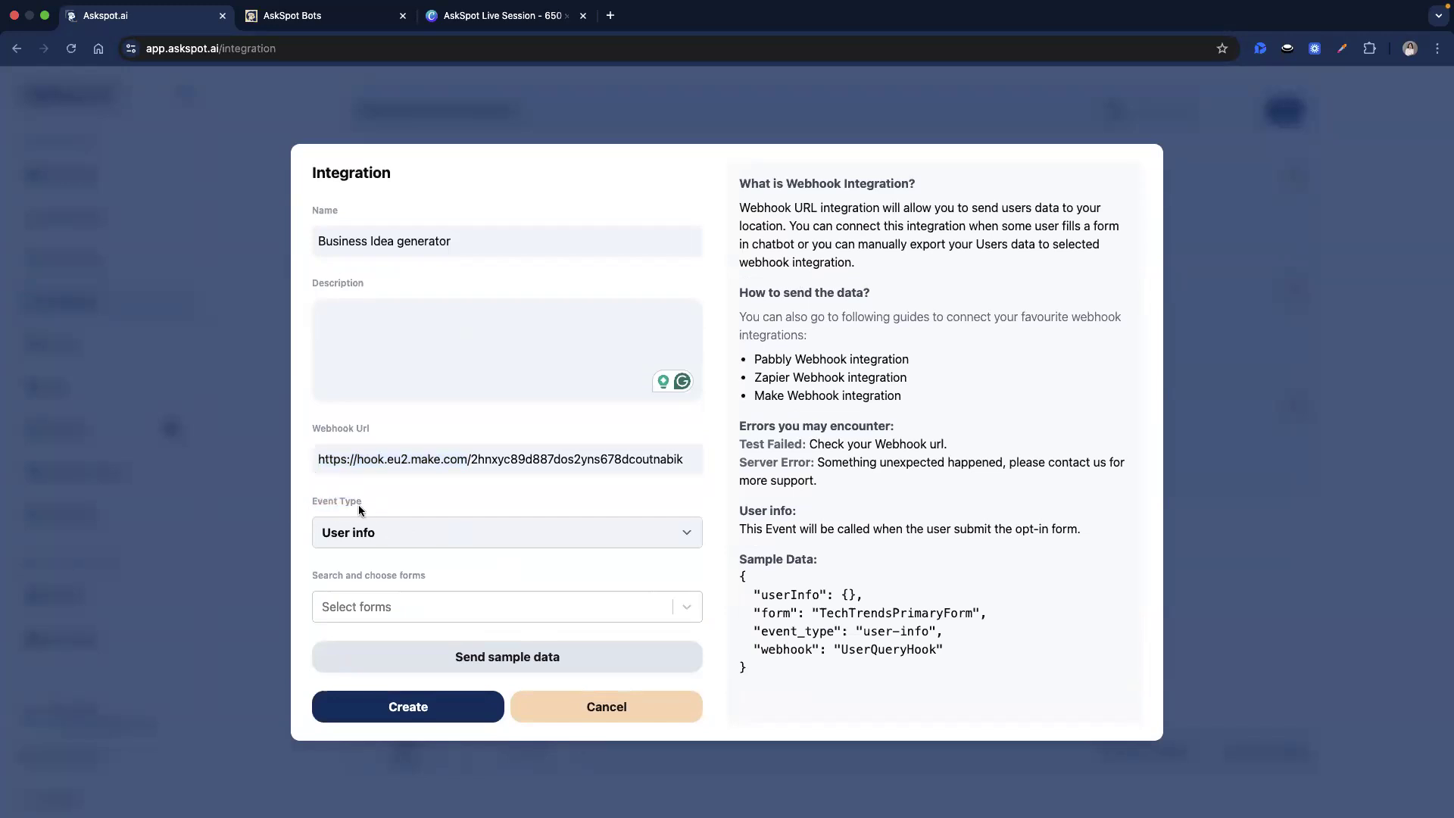
{"action": "left_click", "coordinate": [418, 538]}
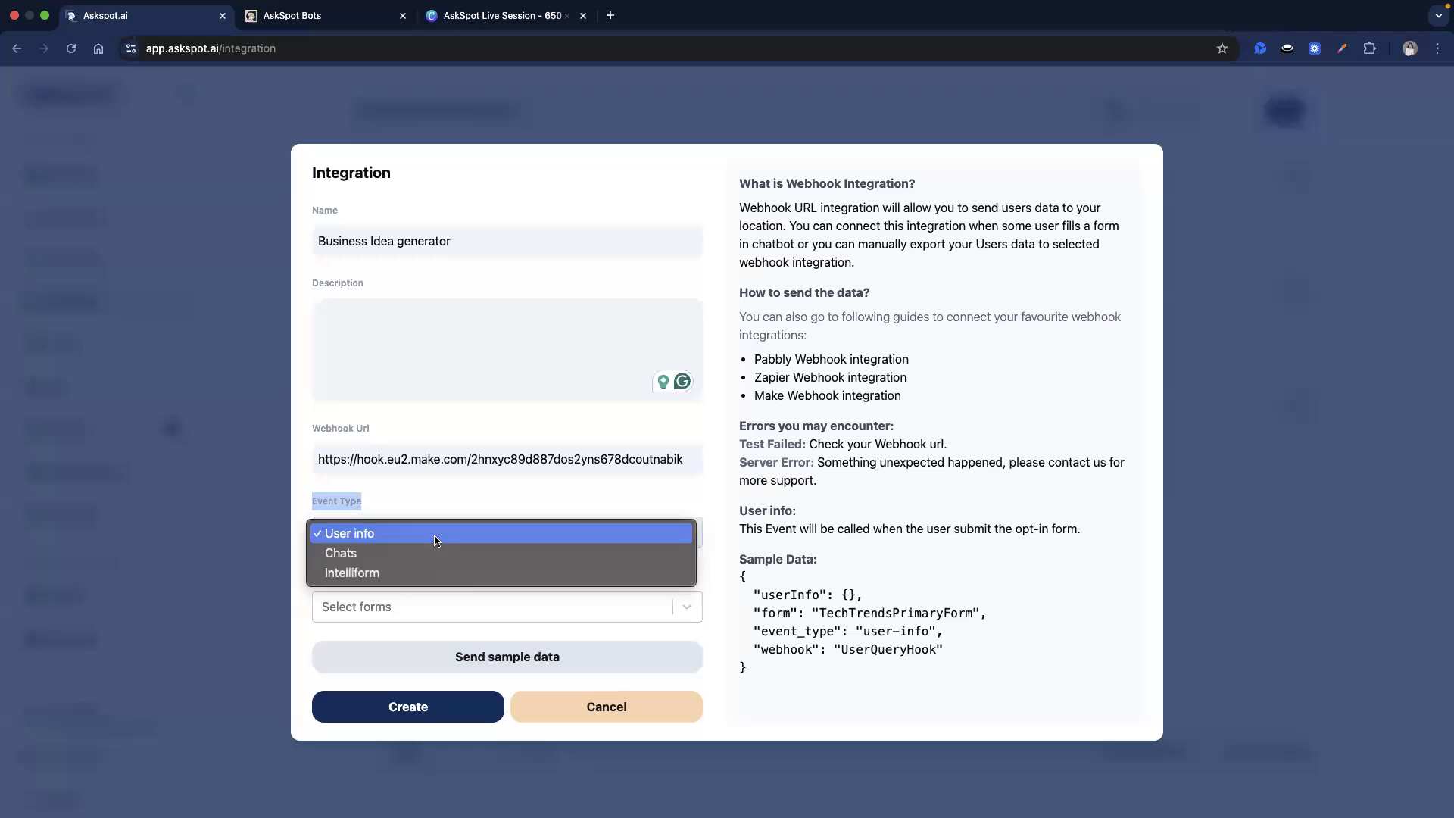
{"action": "left_click", "coordinate": [420, 553]}
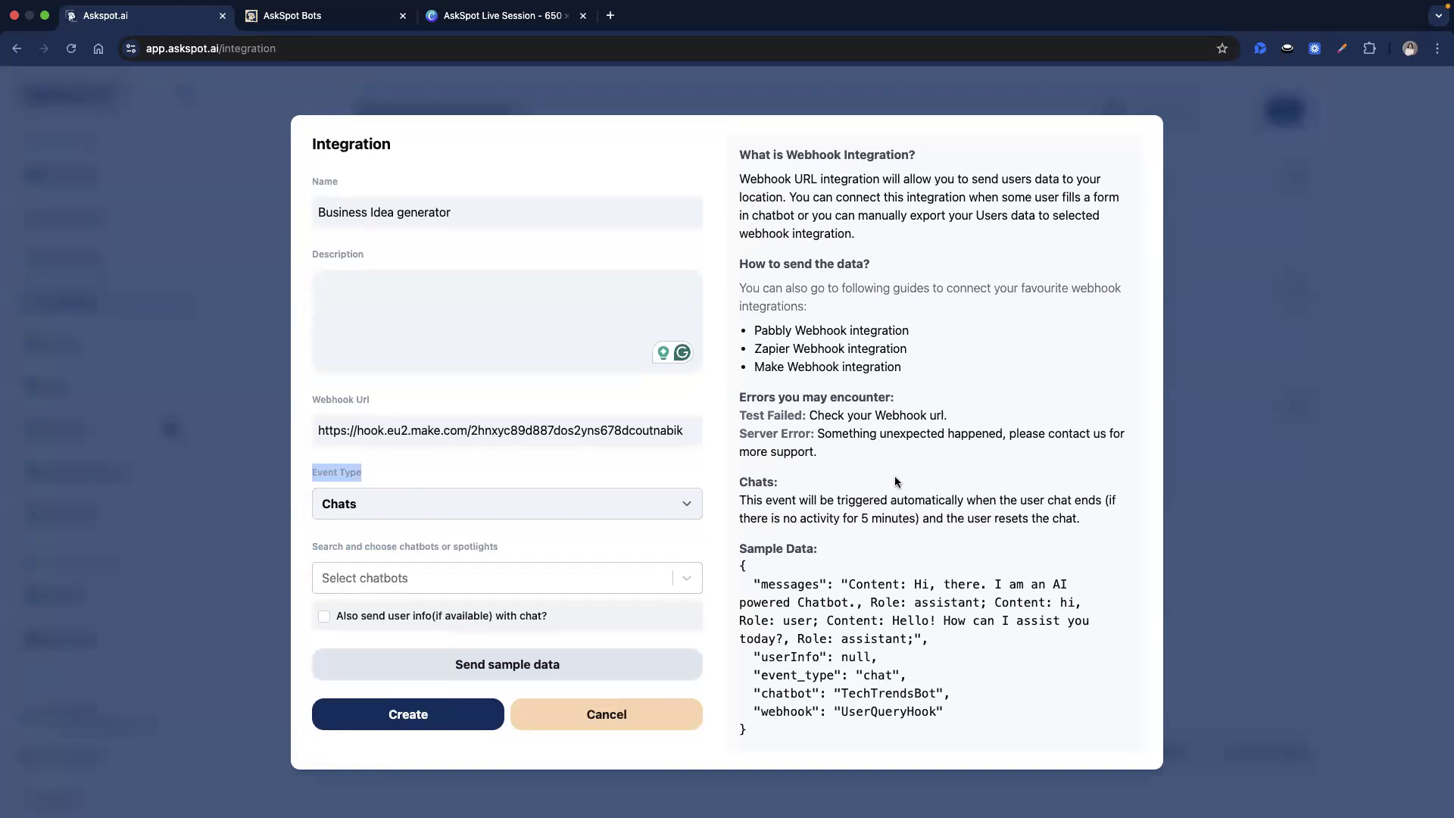
{"action": "left_click", "coordinate": [335, 511]}
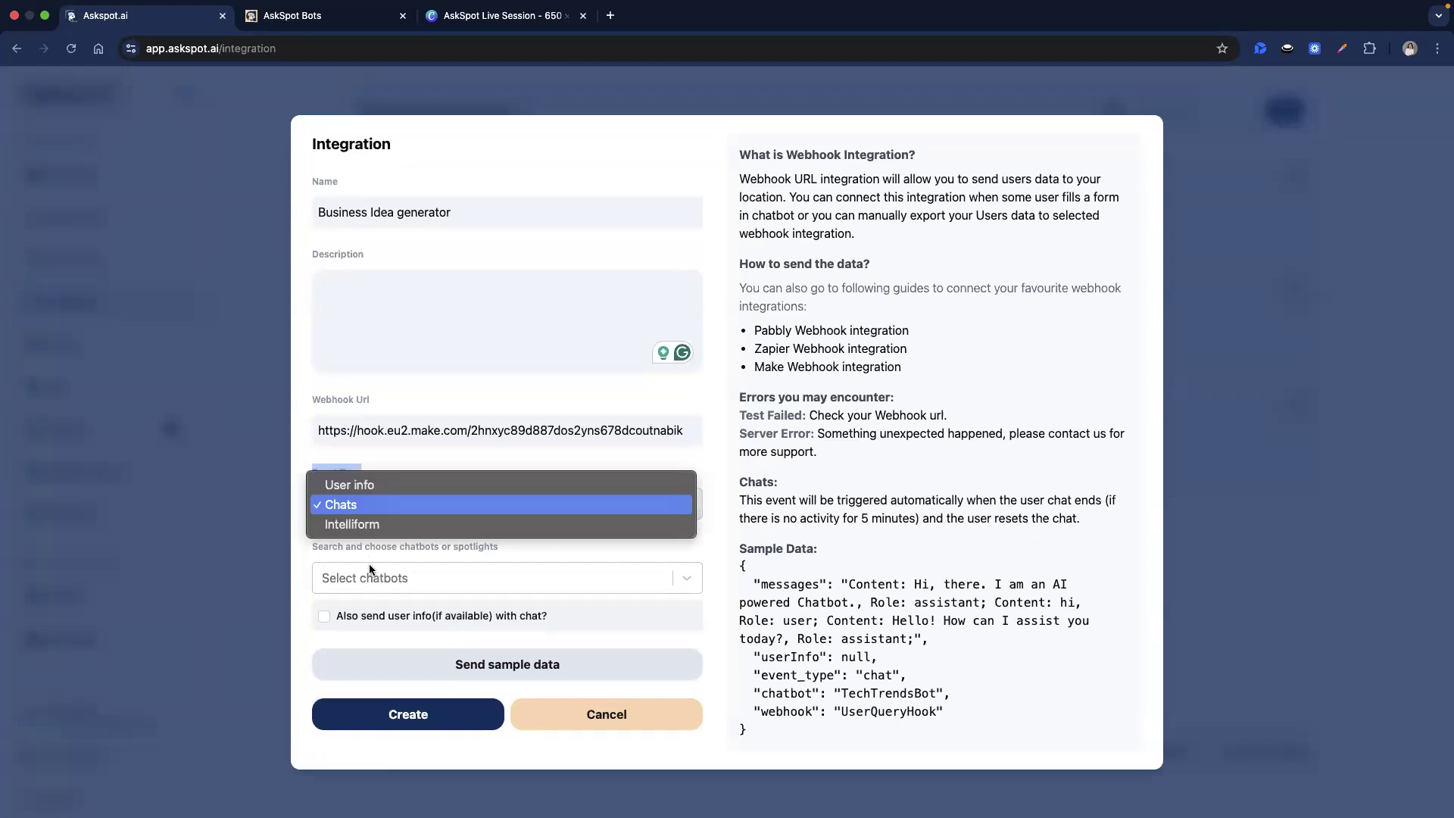
{"action": "left_click", "coordinate": [355, 525]}
Connect the AI Business Model Generator intelliform and send sample data to the webhook.
{"action": "left_click", "coordinate": [515, 598]}
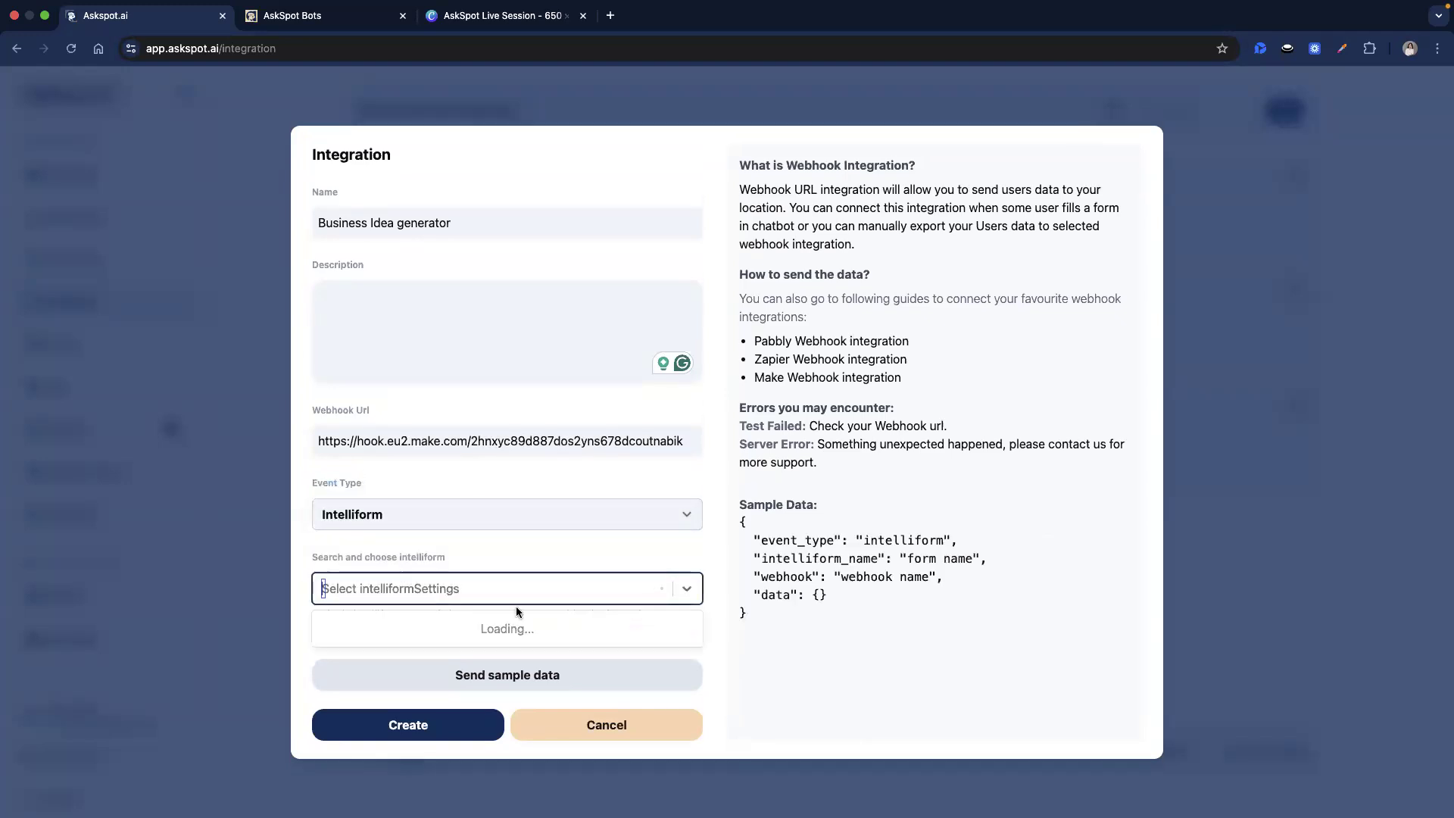
{"action": "scroll", "coordinate": [471, 659], "scroll_direction": "down", "scroll_amount": 8}
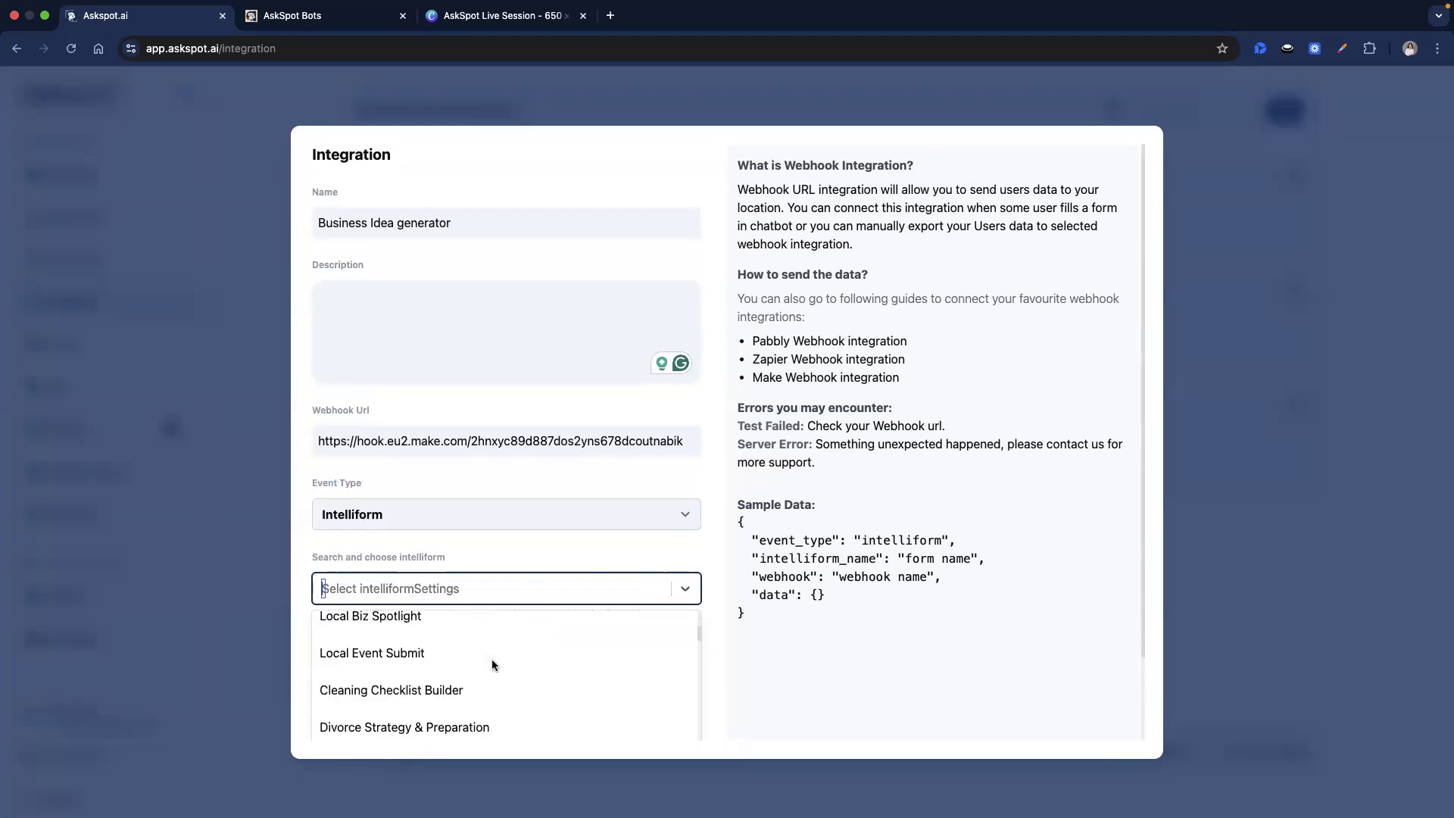
{"action": "scroll", "coordinate": [504, 679], "scroll_direction": "down", "scroll_amount": 10}
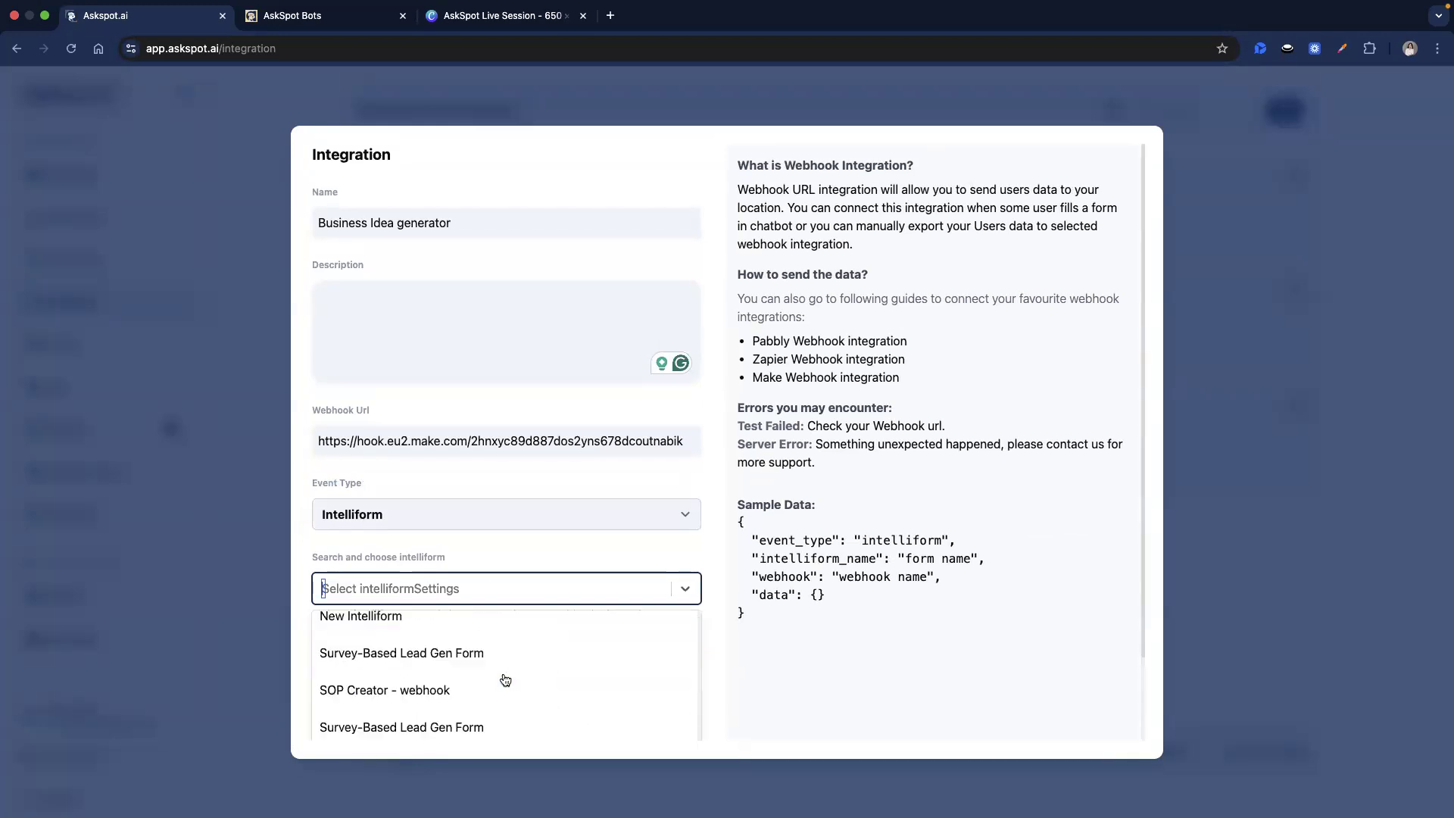
{"action": "scroll", "coordinate": [537, 626], "scroll_direction": "down", "scroll_amount": 10}
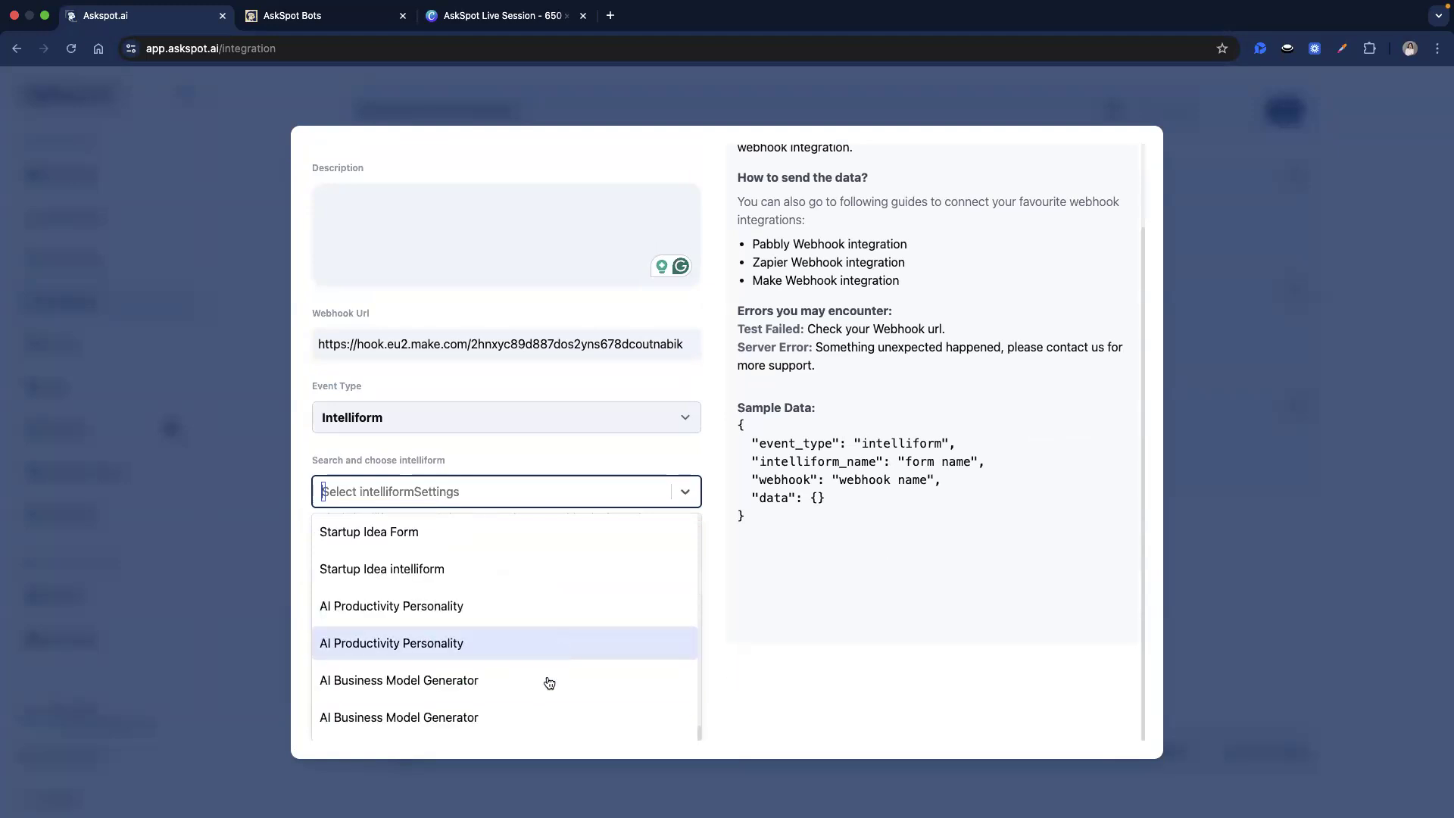
{"action": "left_click", "coordinate": [513, 716]}
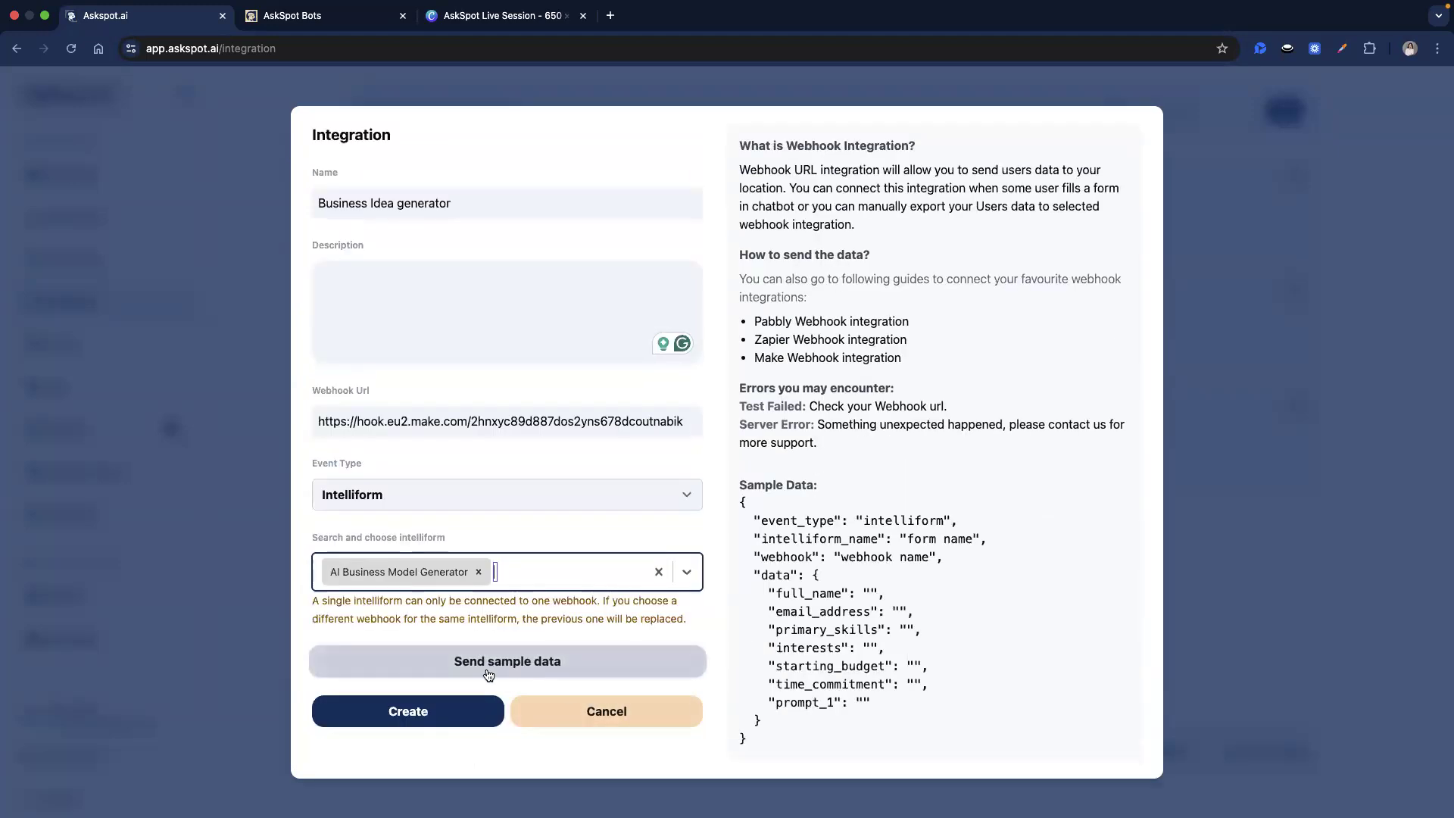
{"action": "left_click", "coordinate": [533, 672]}
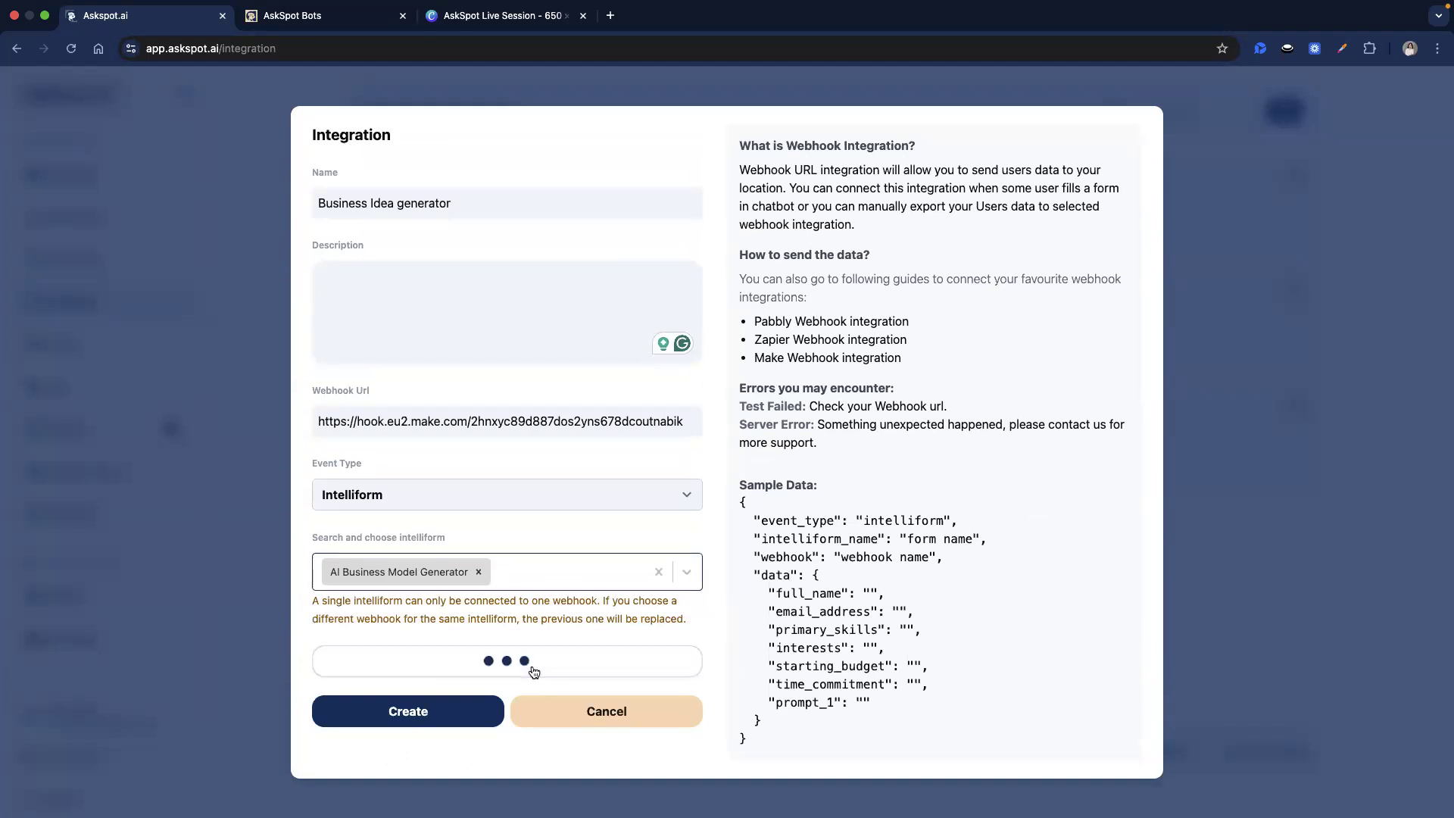
Confirm the Make webhook reports 'Successfully determined' and save the trigger.
{"action": "key", "text": "ctrl+Left"}
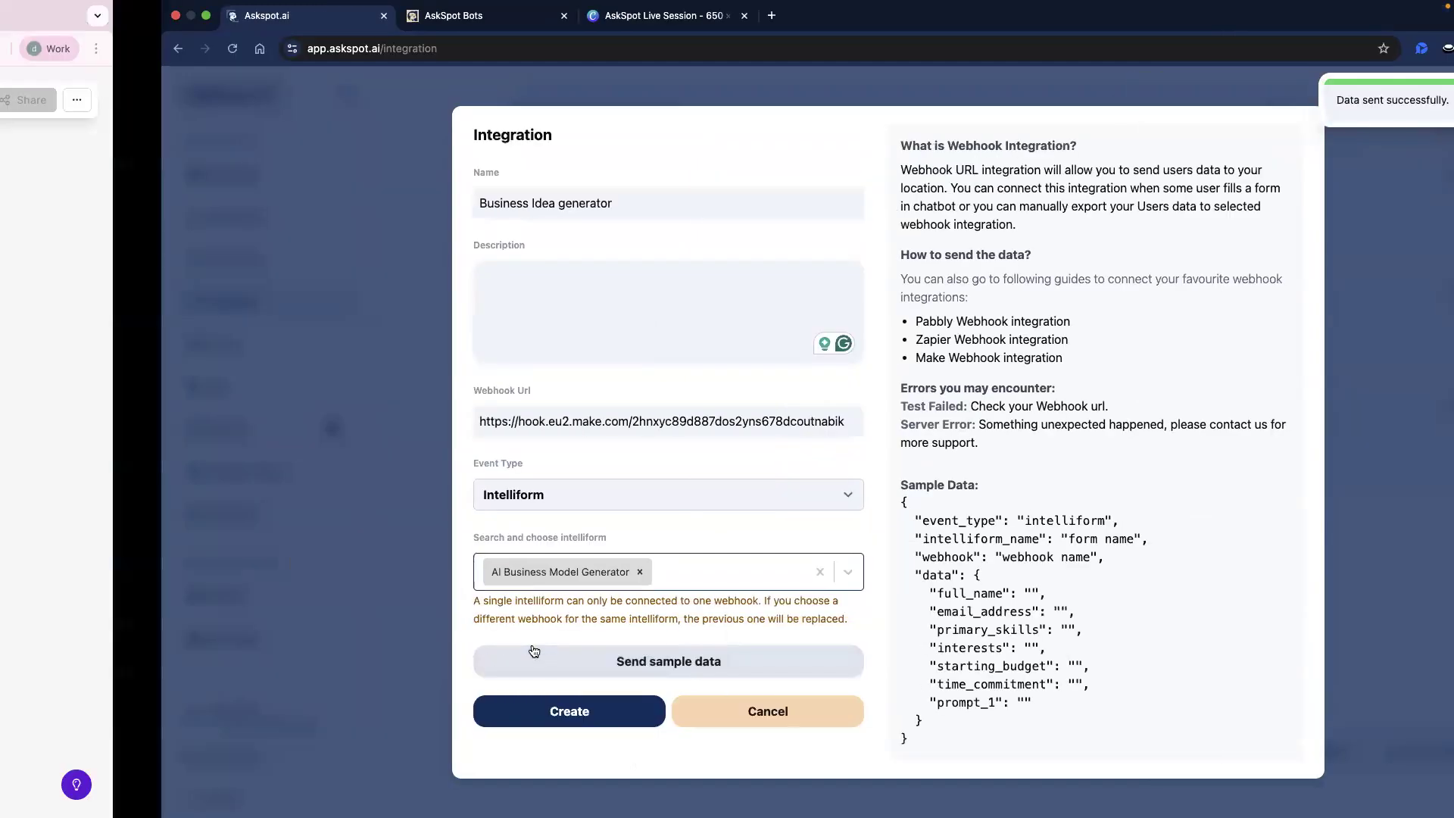
{"action": "left_click_drag", "start_coordinate": [957, 429], "coordinate": [1008, 426]}
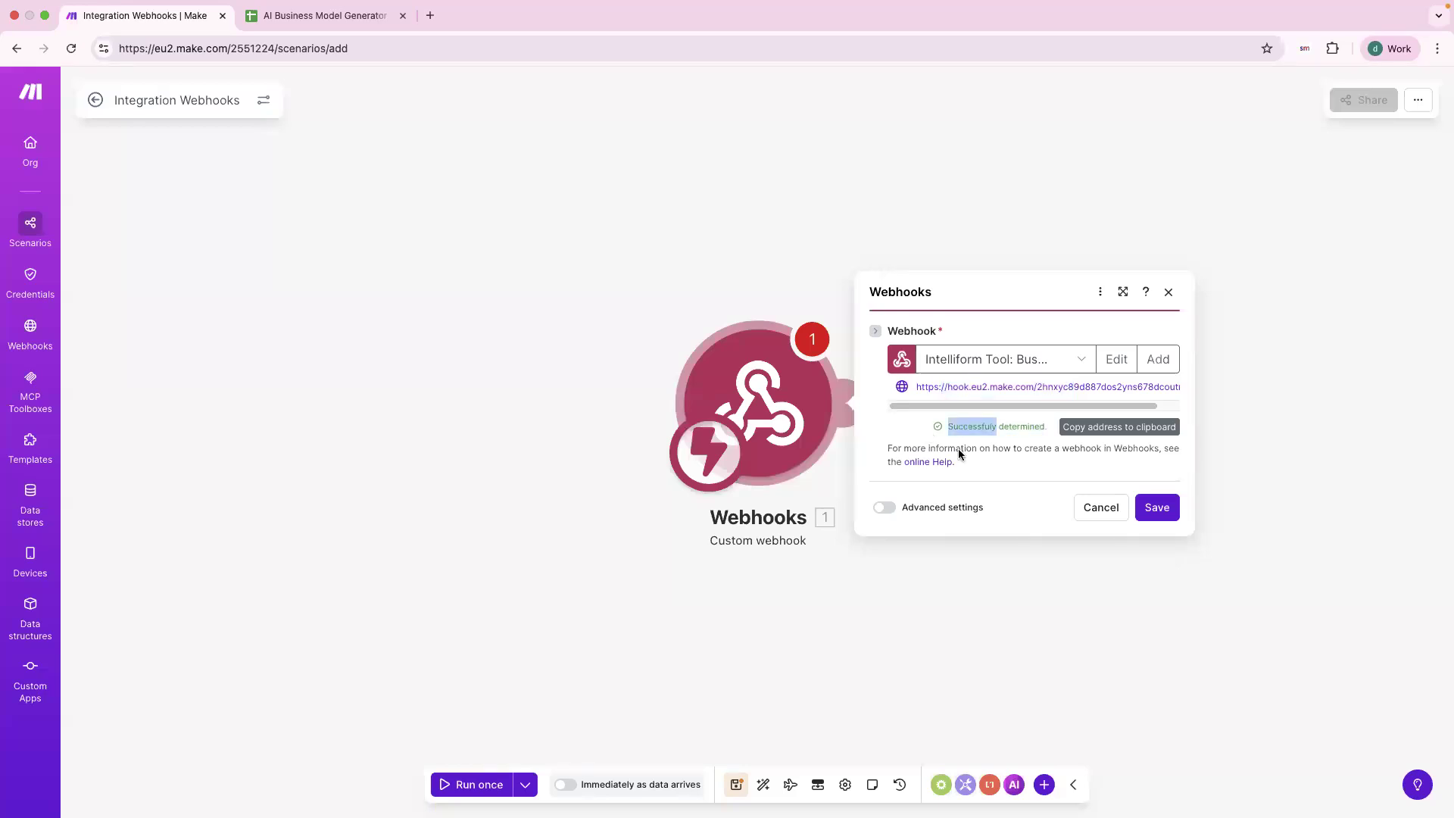
{"action": "double_click", "coordinate": [1036, 429]}
{"action": "key", "text": "ctrl+Right"}
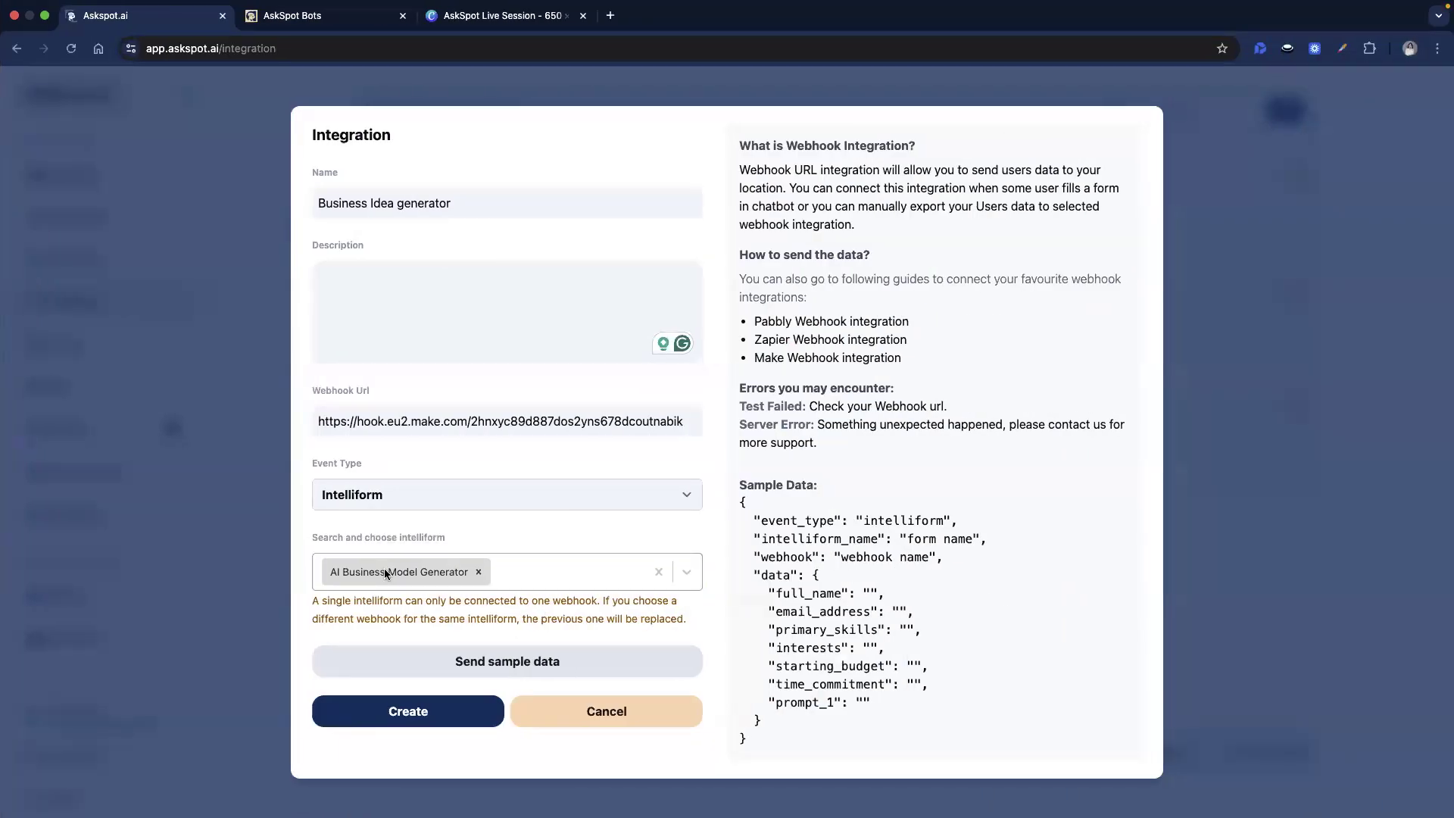
{"action": "key", "text": "ctrl+Left"}
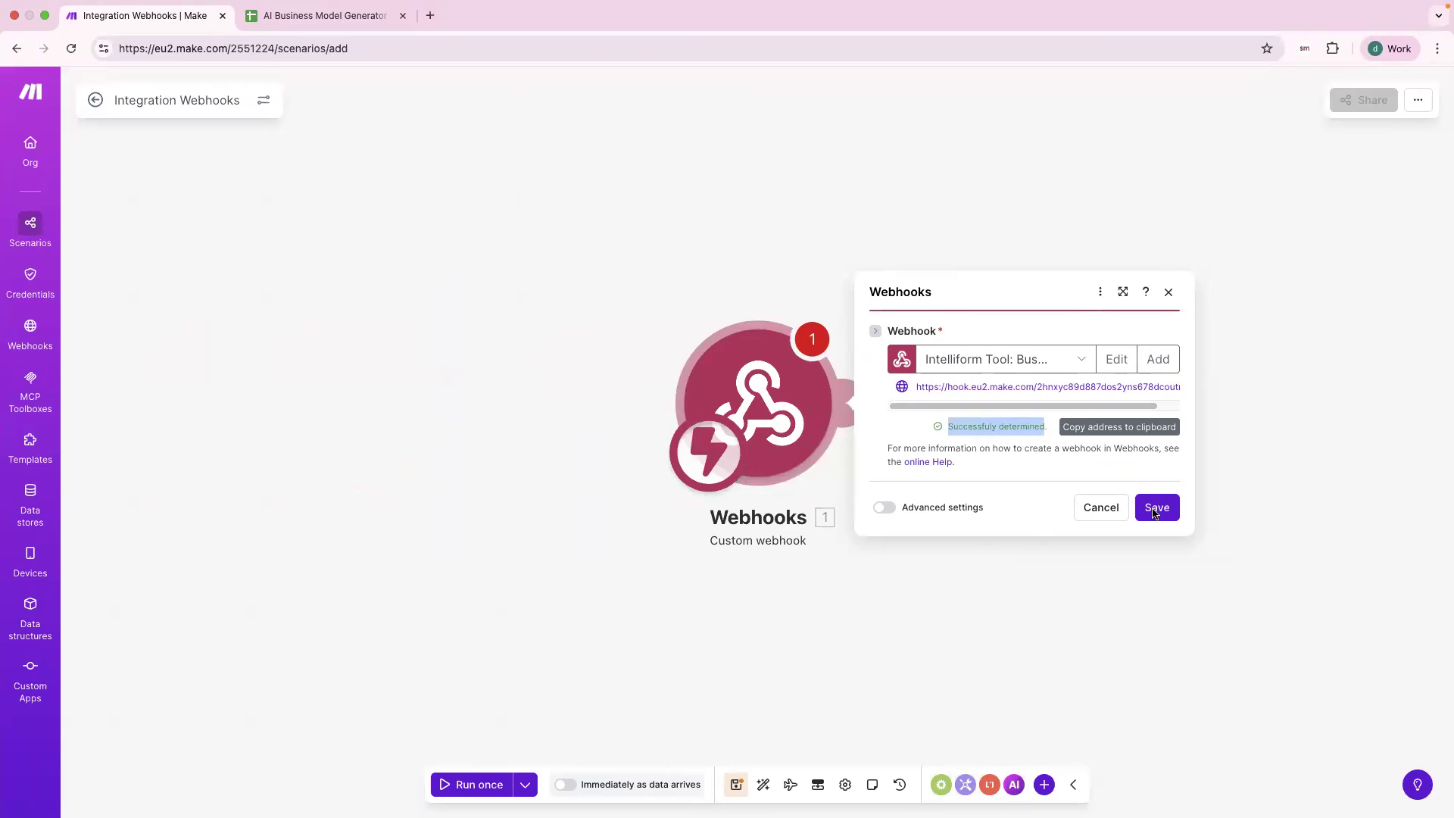
{"action": "left_click", "coordinate": [1157, 508]}
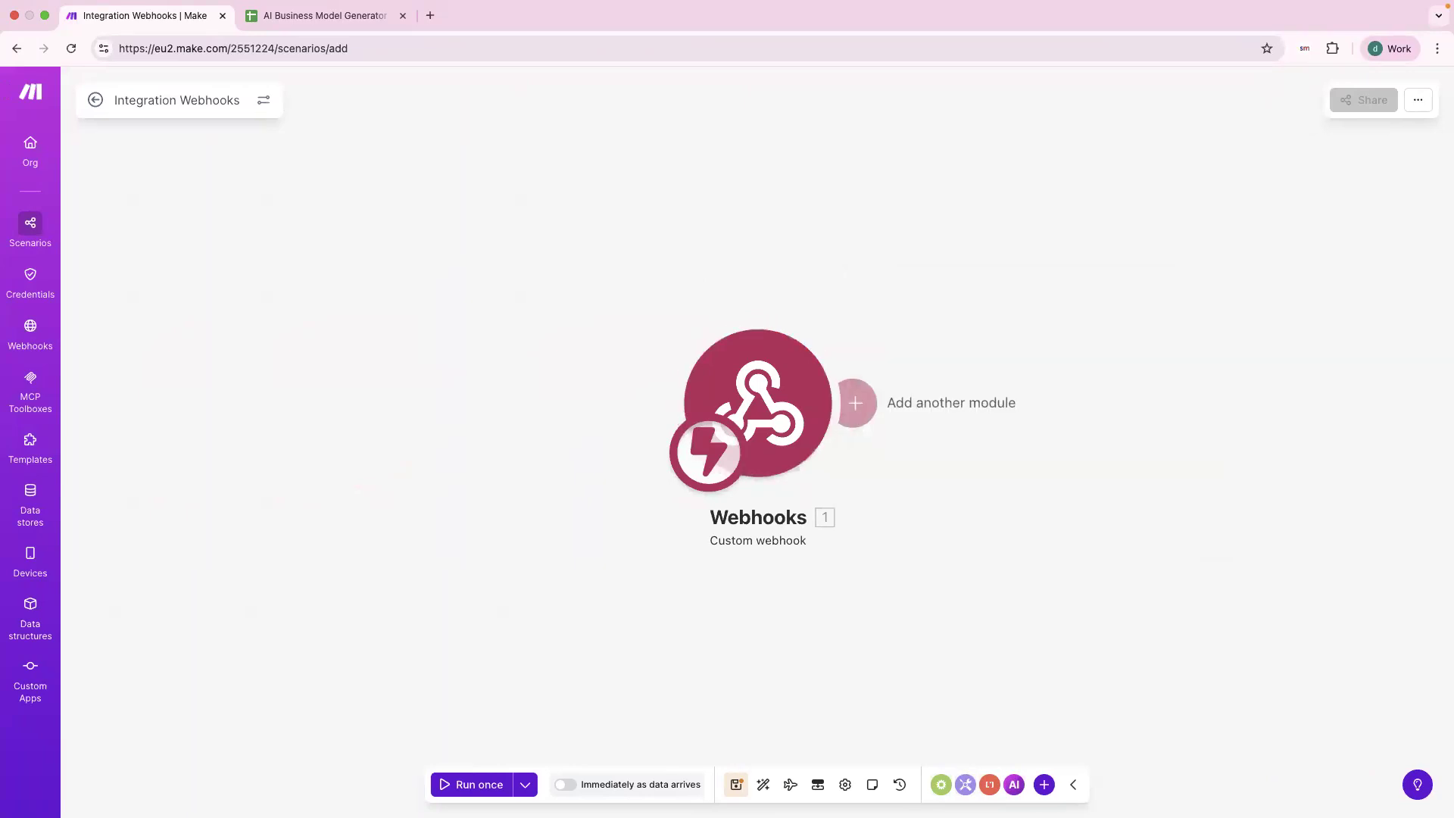
{"action": "left_click", "coordinate": [852, 412]}
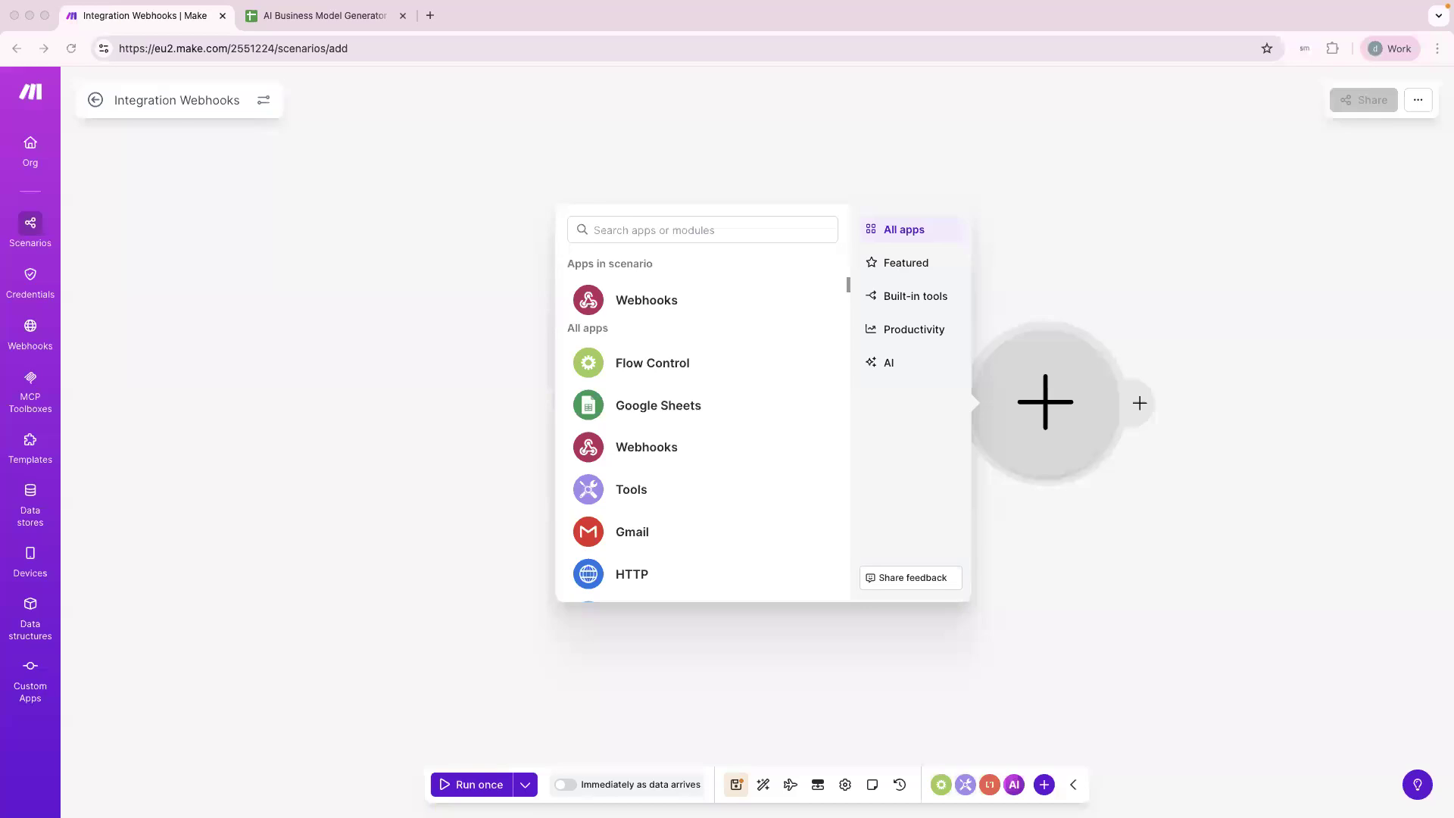
Add a Google Sheets 'Add a Row' module after the webhook and dock the spreadsheet window beside Make.
{"action": "left_click", "coordinate": [684, 409]}
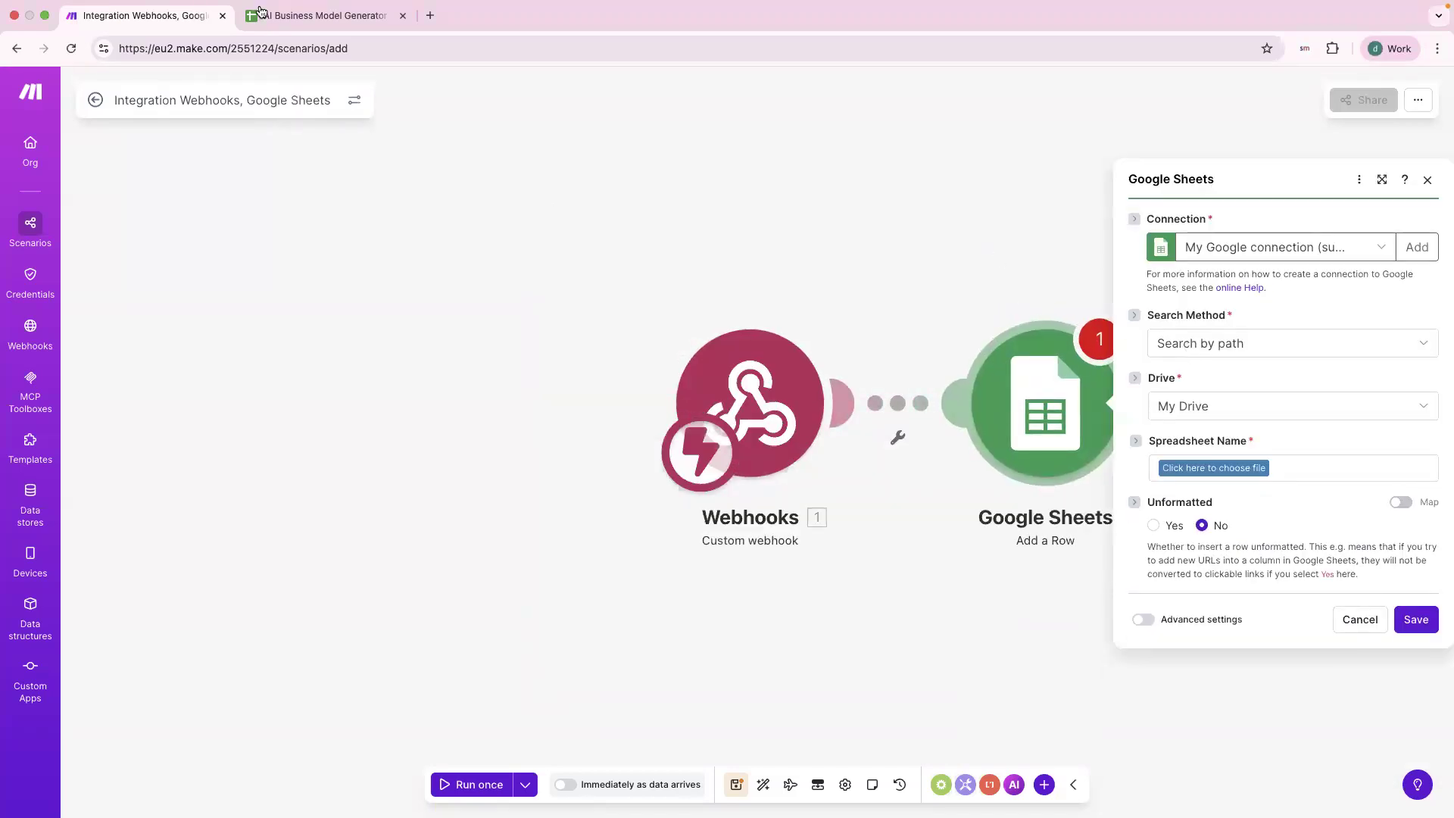
{"action": "left_click_drag", "start_coordinate": [317, 29], "coordinate": [758, 817]}
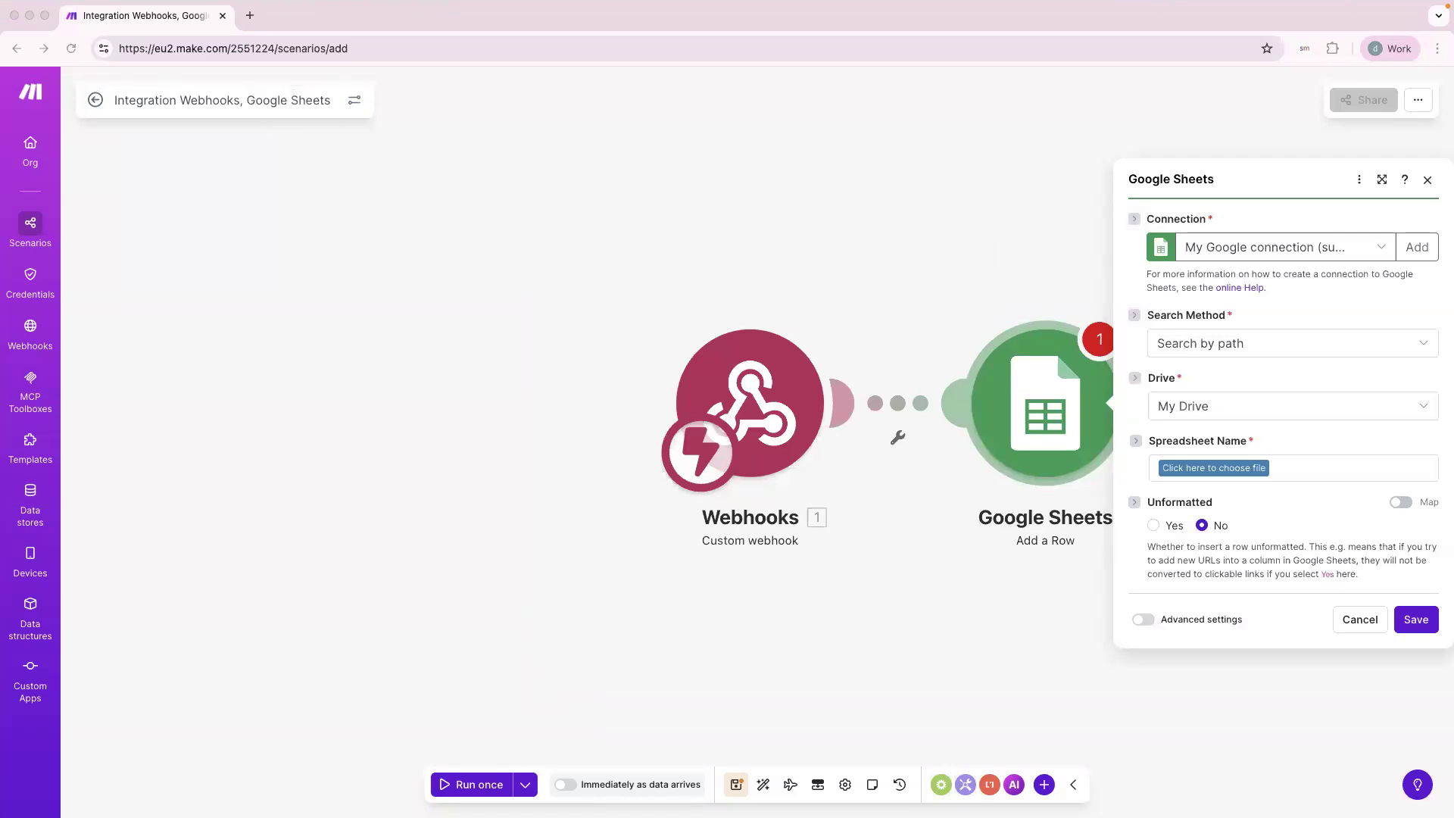
{"action": "left_click_drag", "start_coordinate": [503, 86], "coordinate": [354, 27]}
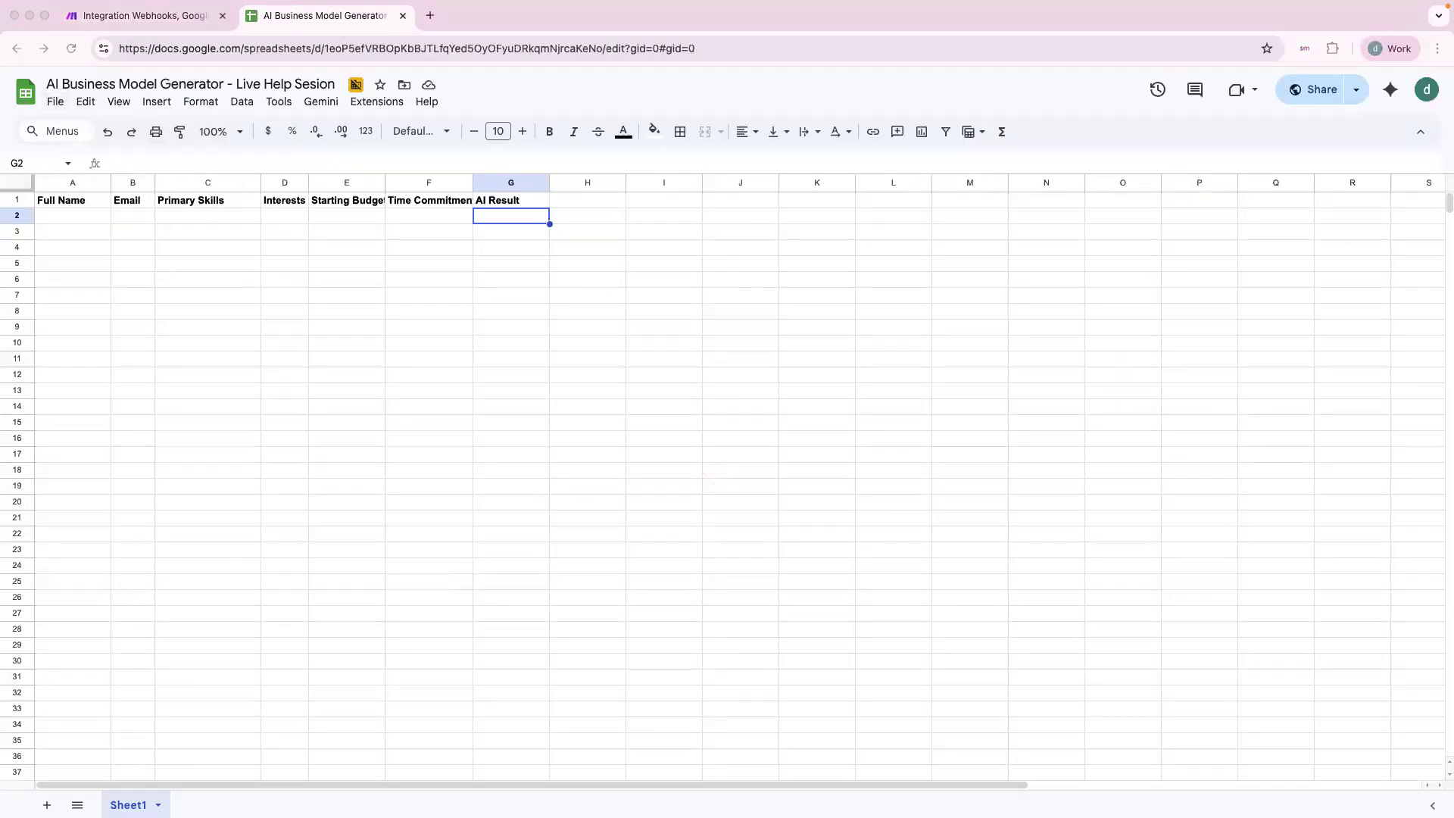
{"action": "left_click", "coordinate": [179, 22]}
{"action": "left_click", "coordinate": [265, 19]}
{"action": "left_click", "coordinate": [73, 200]}
{"action": "left_click", "coordinate": [534, 201], "text": "shift"}
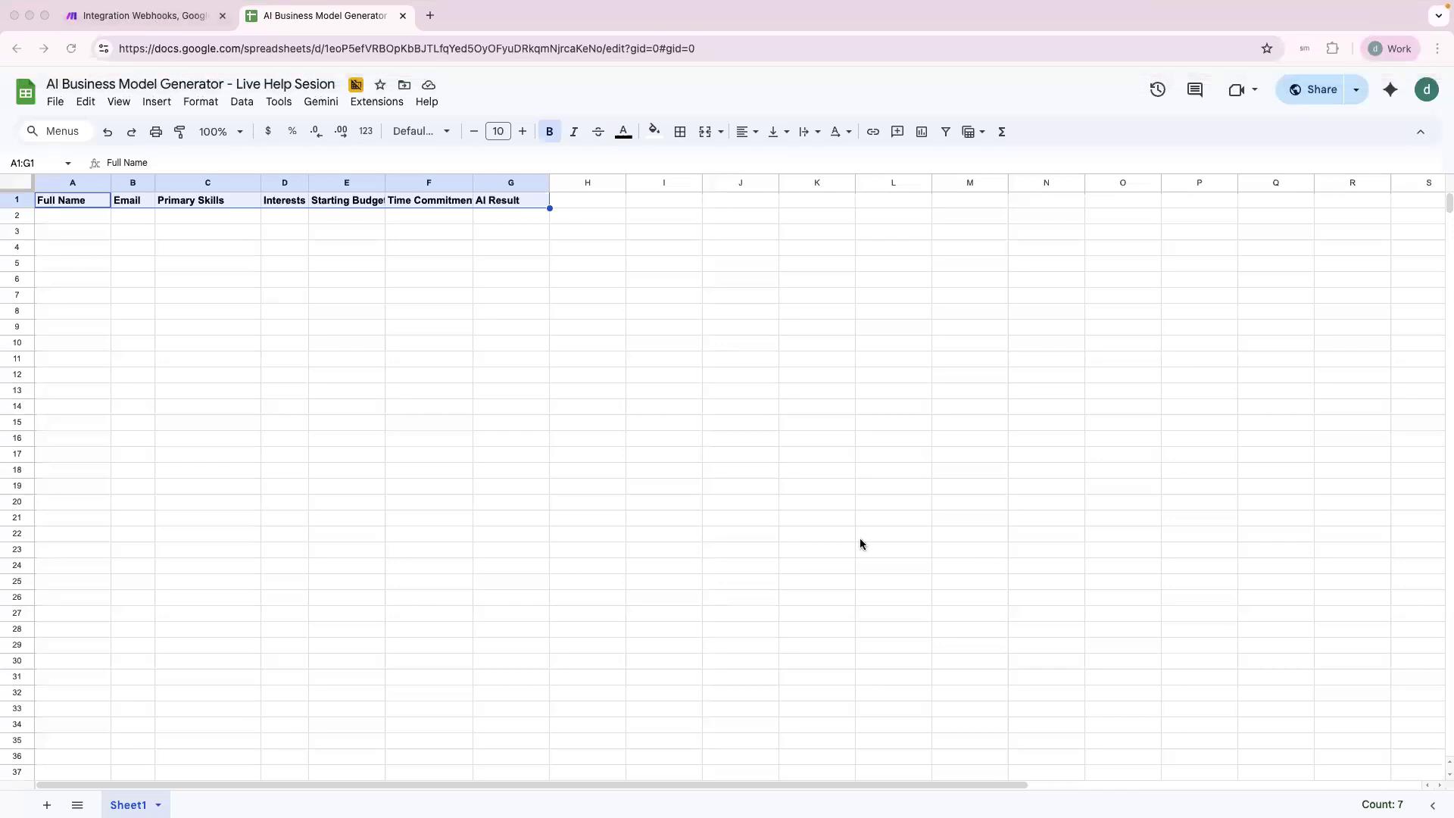
{"action": "left_click", "coordinate": [319, 248]}
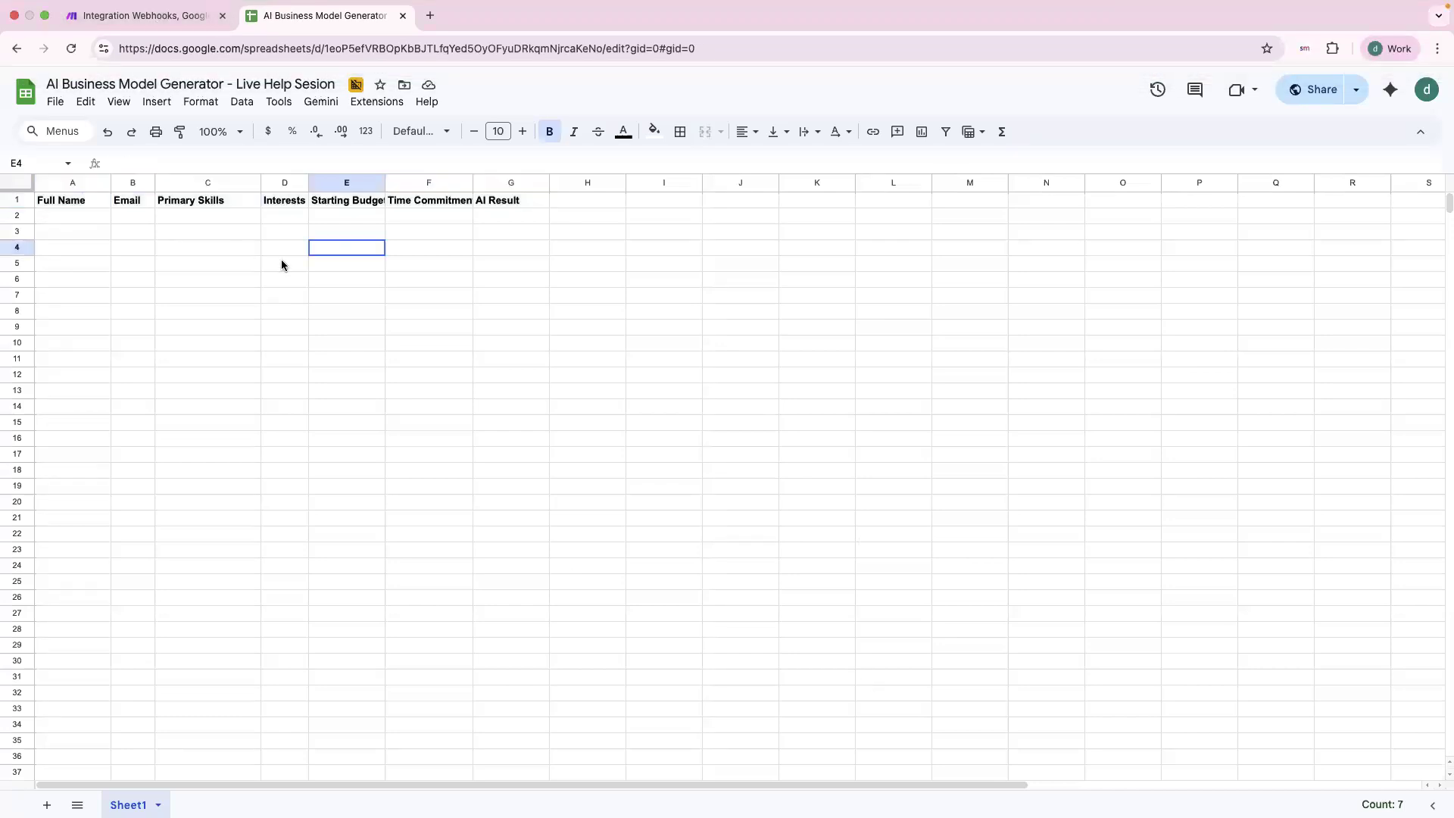
{"action": "left_click", "coordinate": [297, 310]}
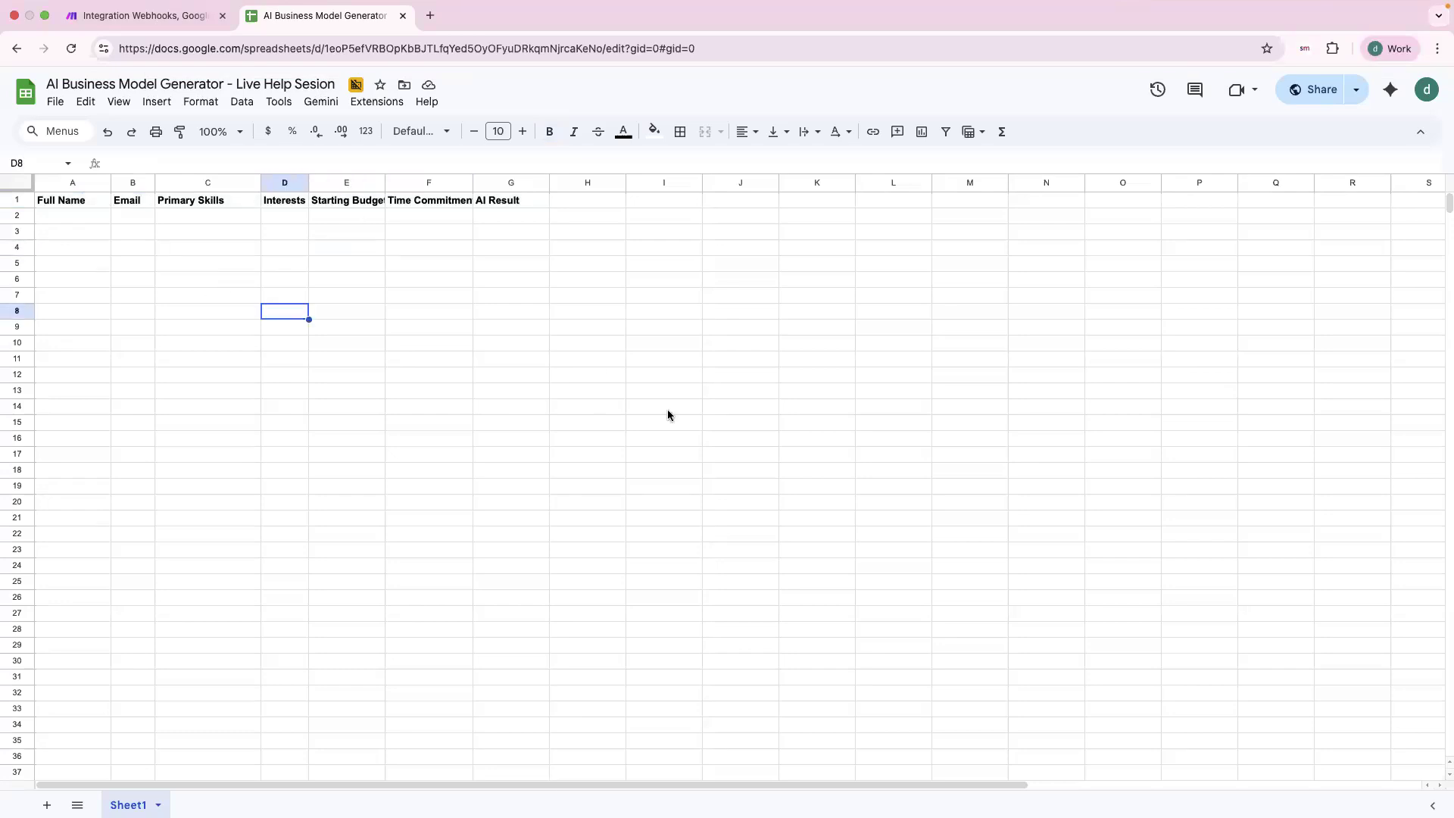
{"action": "left_click", "coordinate": [669, 360]}
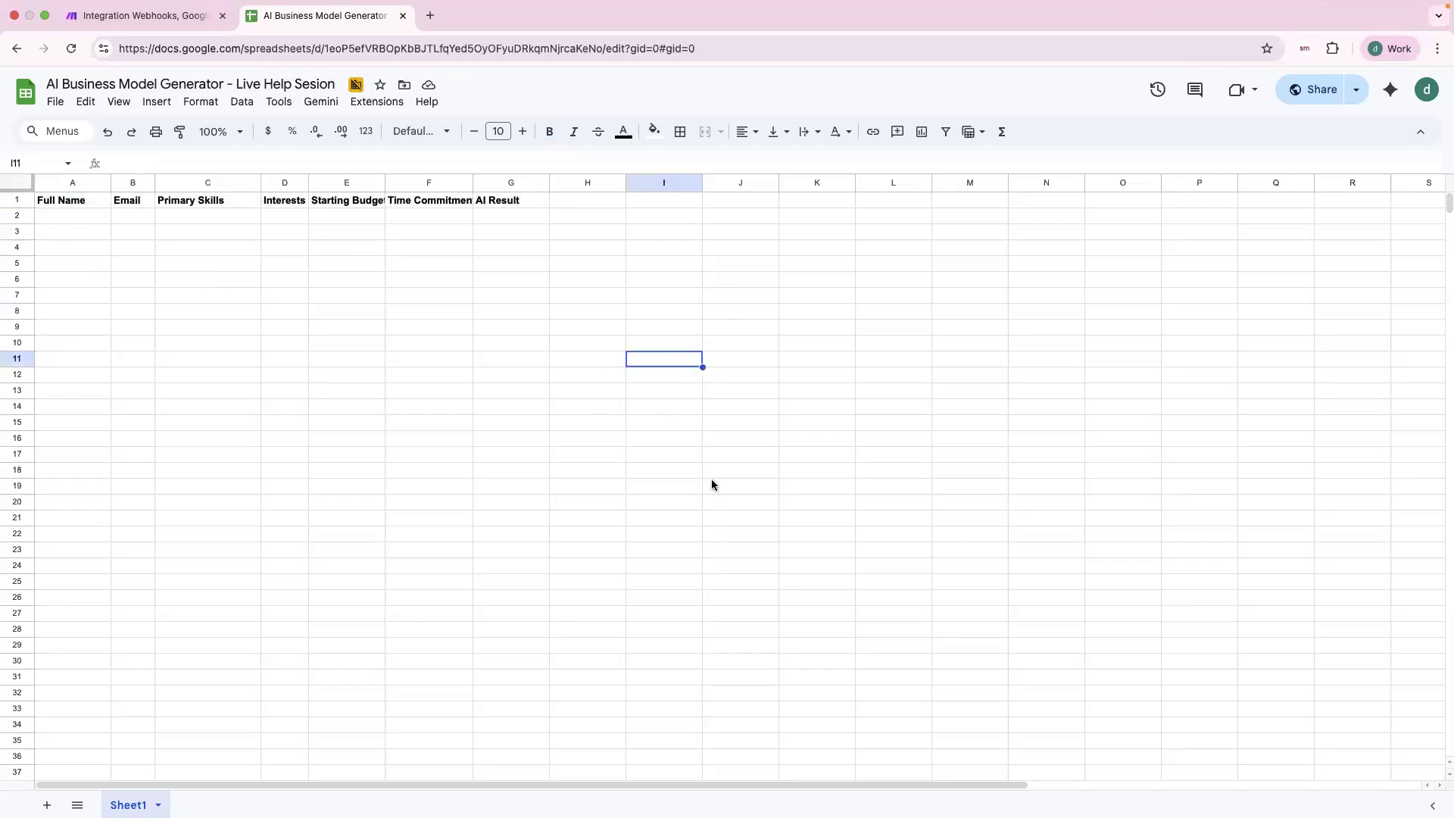
{"action": "left_click", "coordinate": [163, 18]}
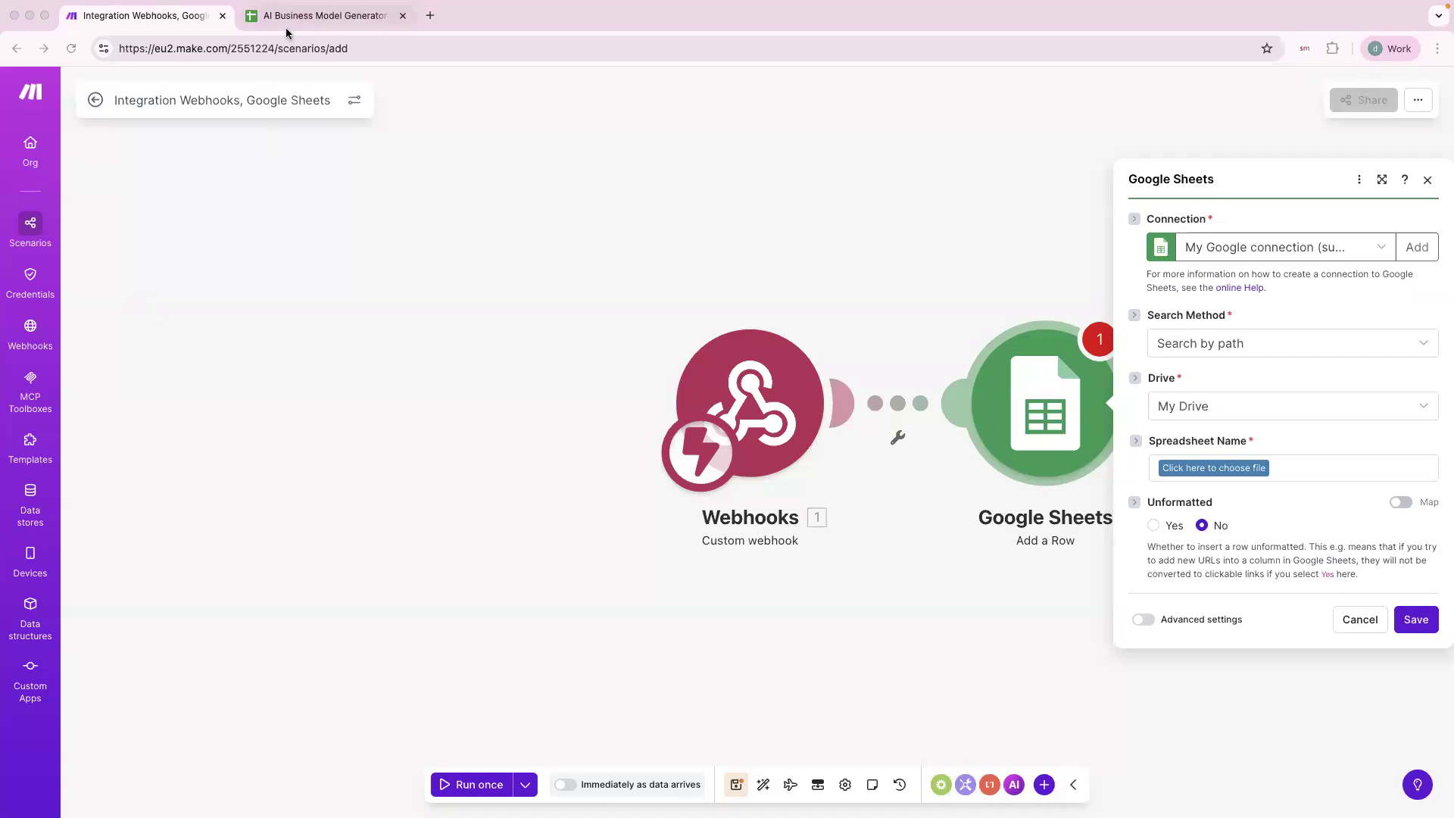
Open the Spreadsheet Name file picker and browse into the AI Result Copy folder.
{"action": "left_click", "coordinate": [326, 15]}
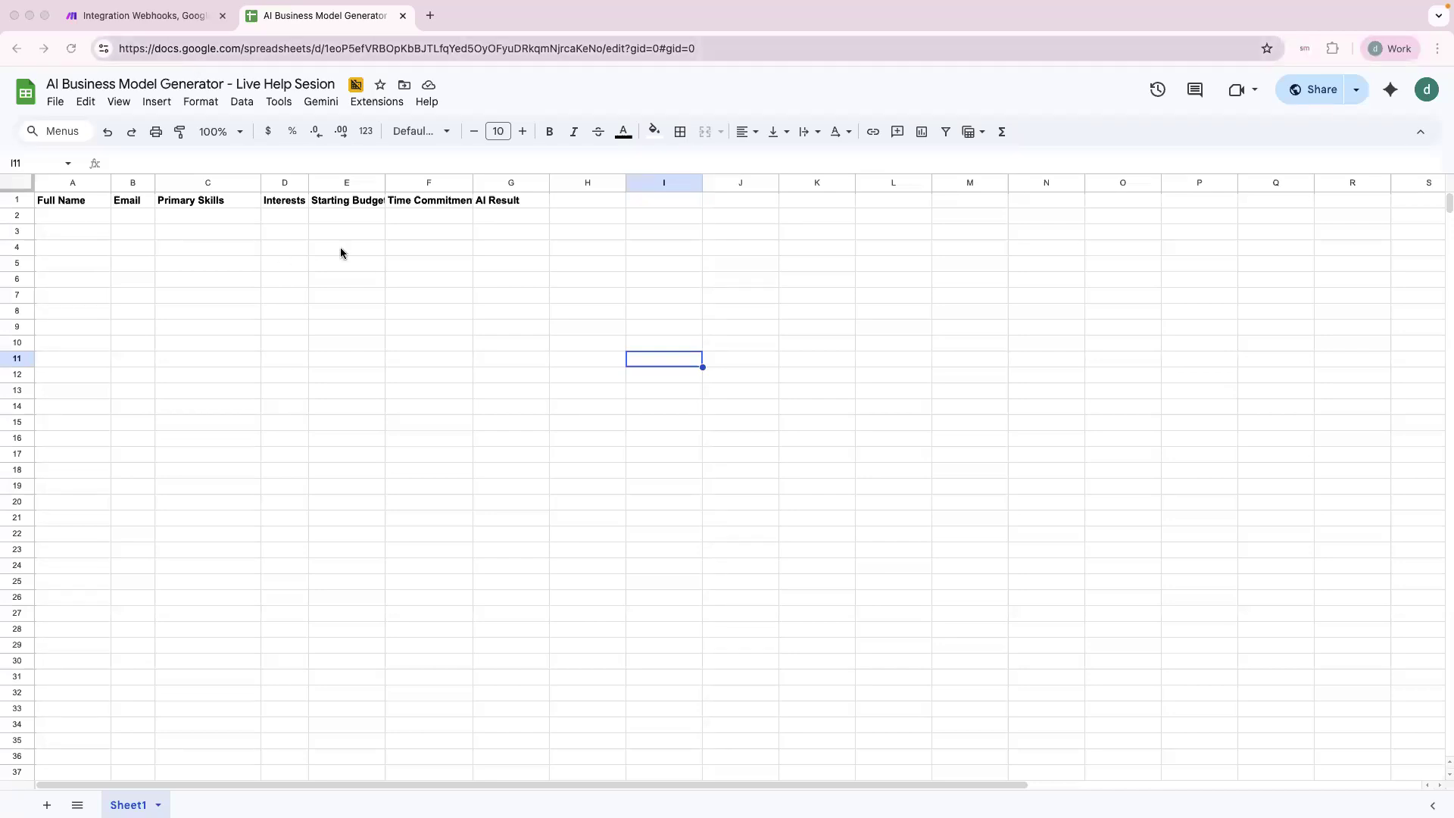
{"action": "left_click", "coordinate": [152, 16]}
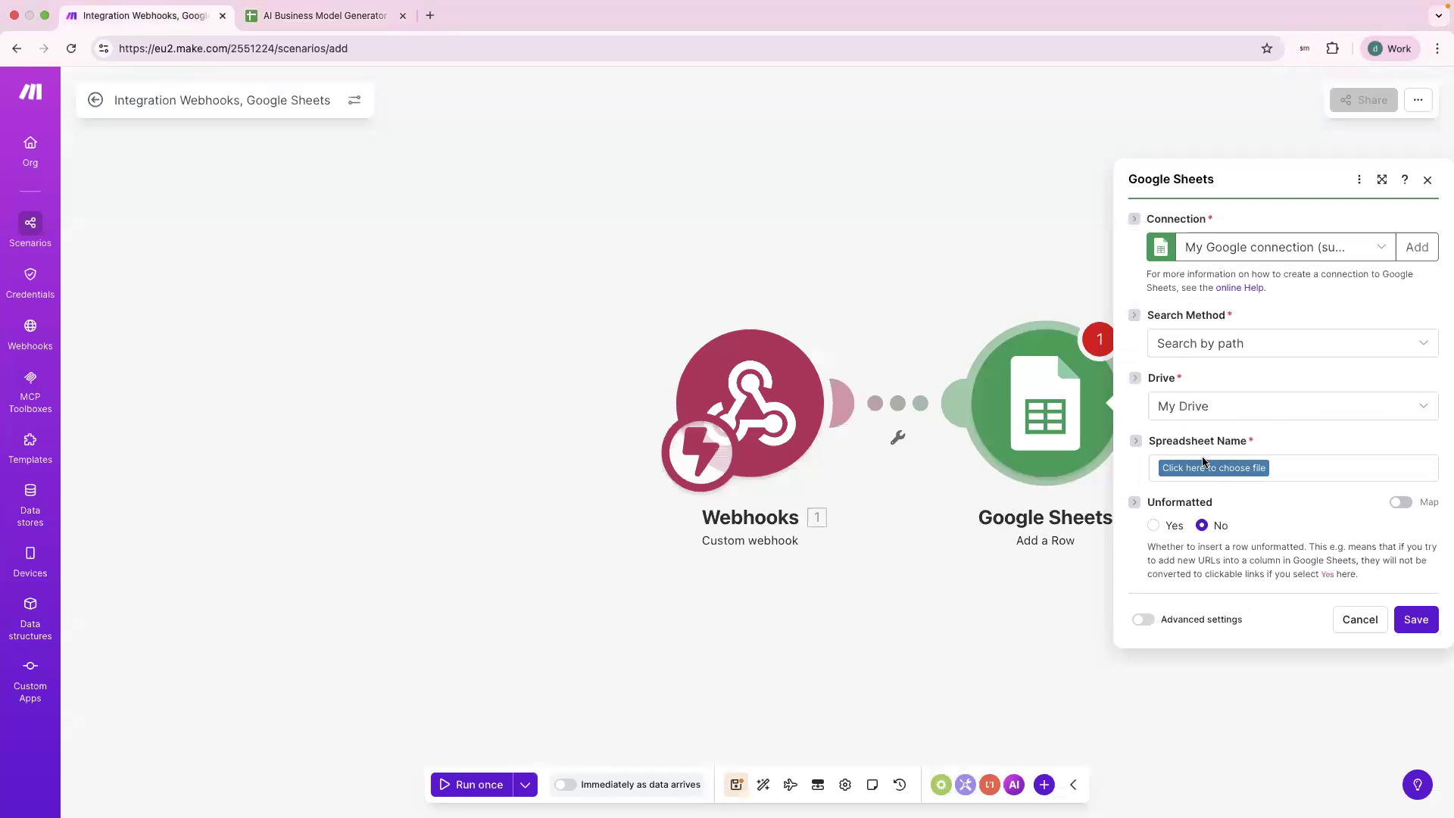
{"action": "left_click", "coordinate": [334, 23]}
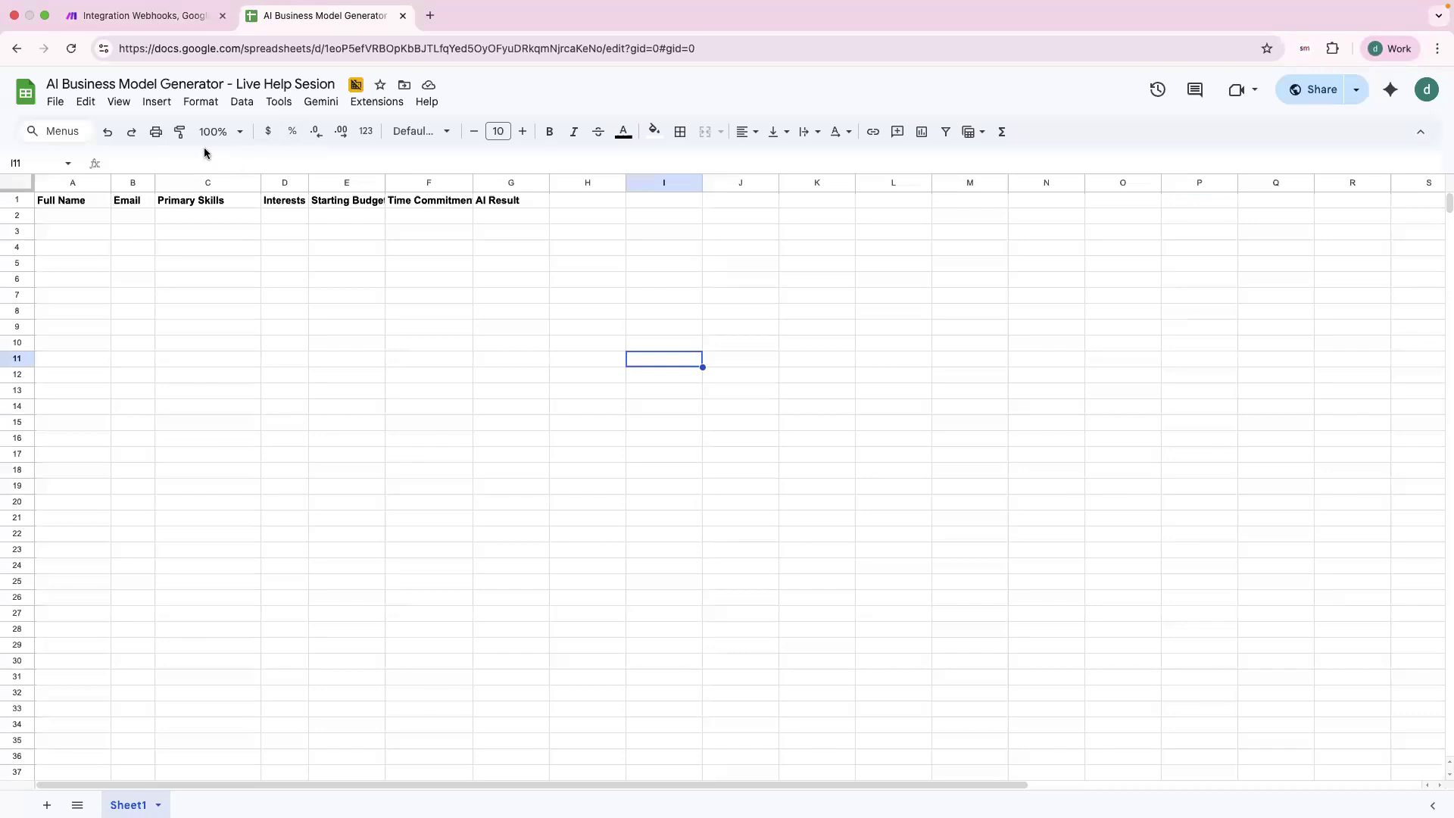
{"action": "left_click", "coordinate": [168, 23]}
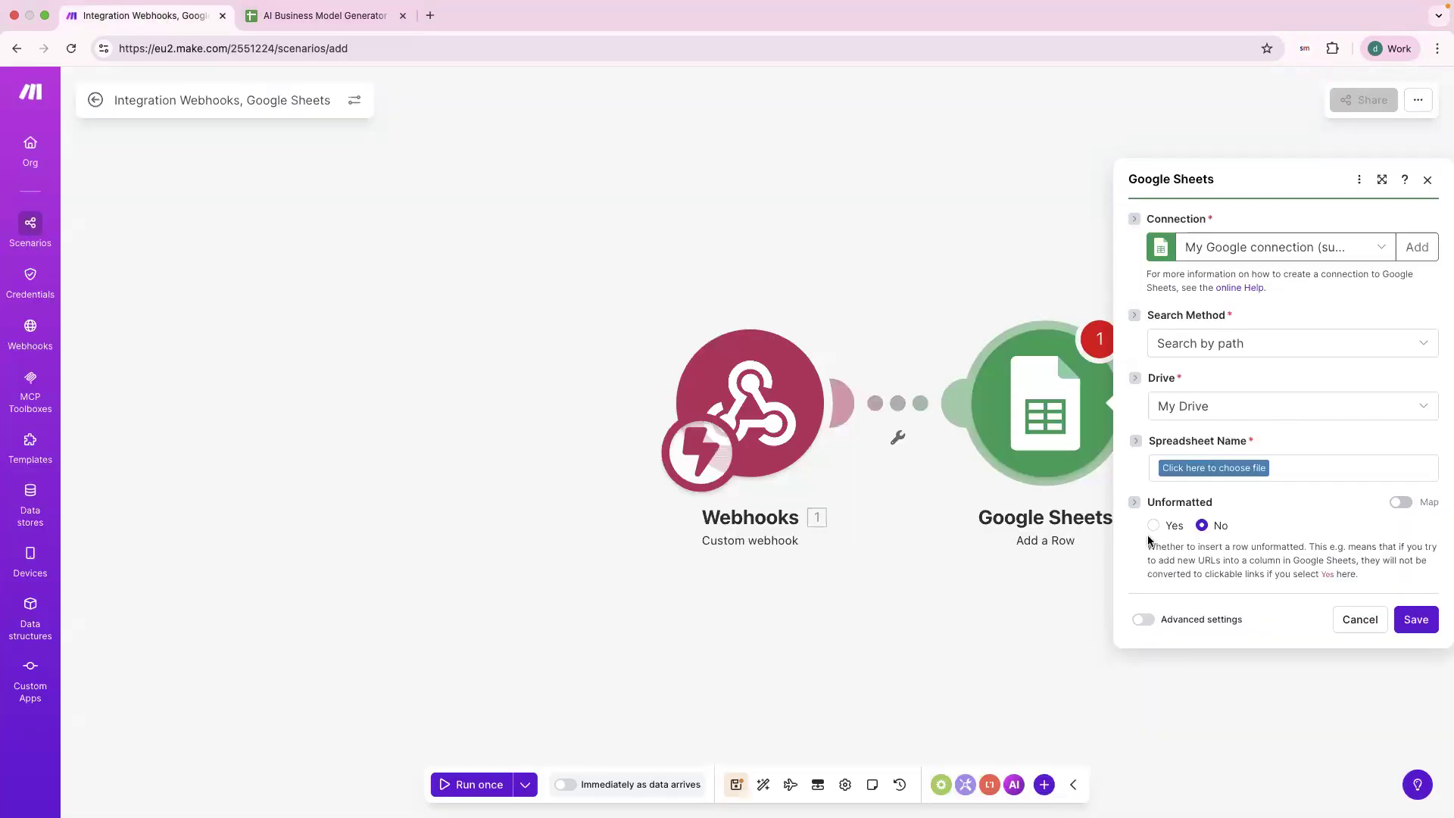
{"action": "left_click", "coordinate": [1214, 468]}
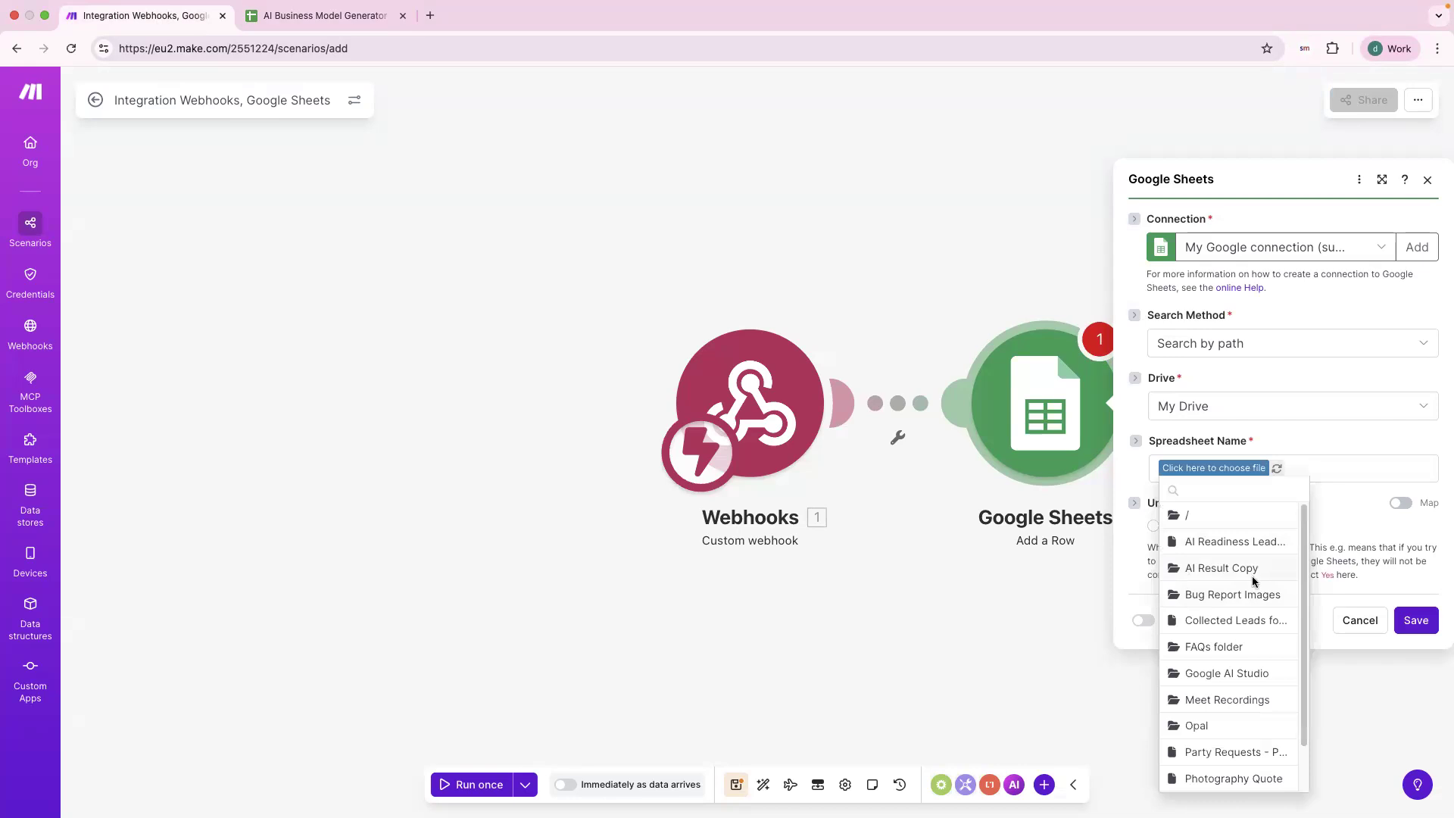
{"action": "left_click", "coordinate": [1233, 569]}
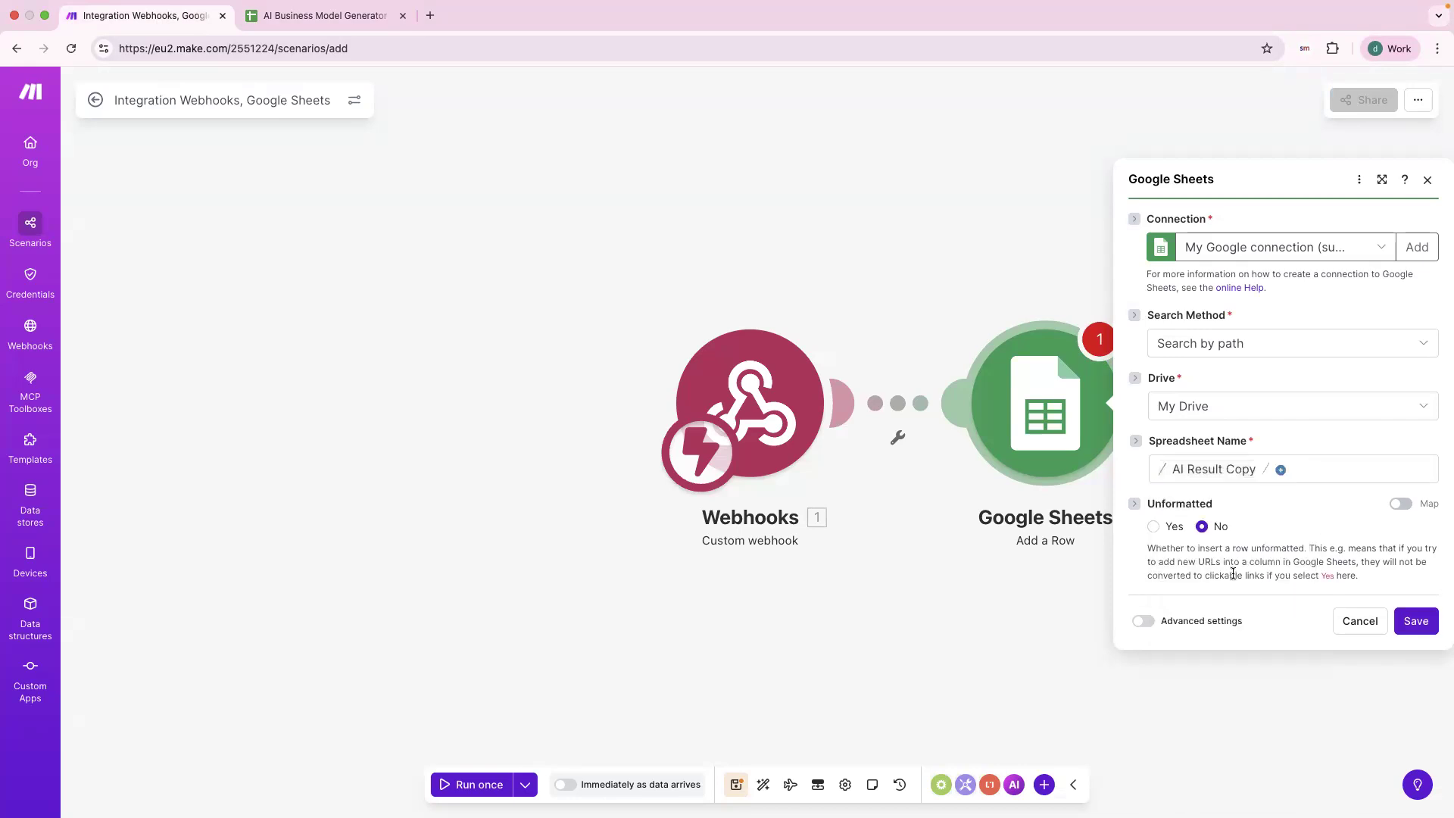
{"action": "left_click", "coordinate": [1287, 478]}
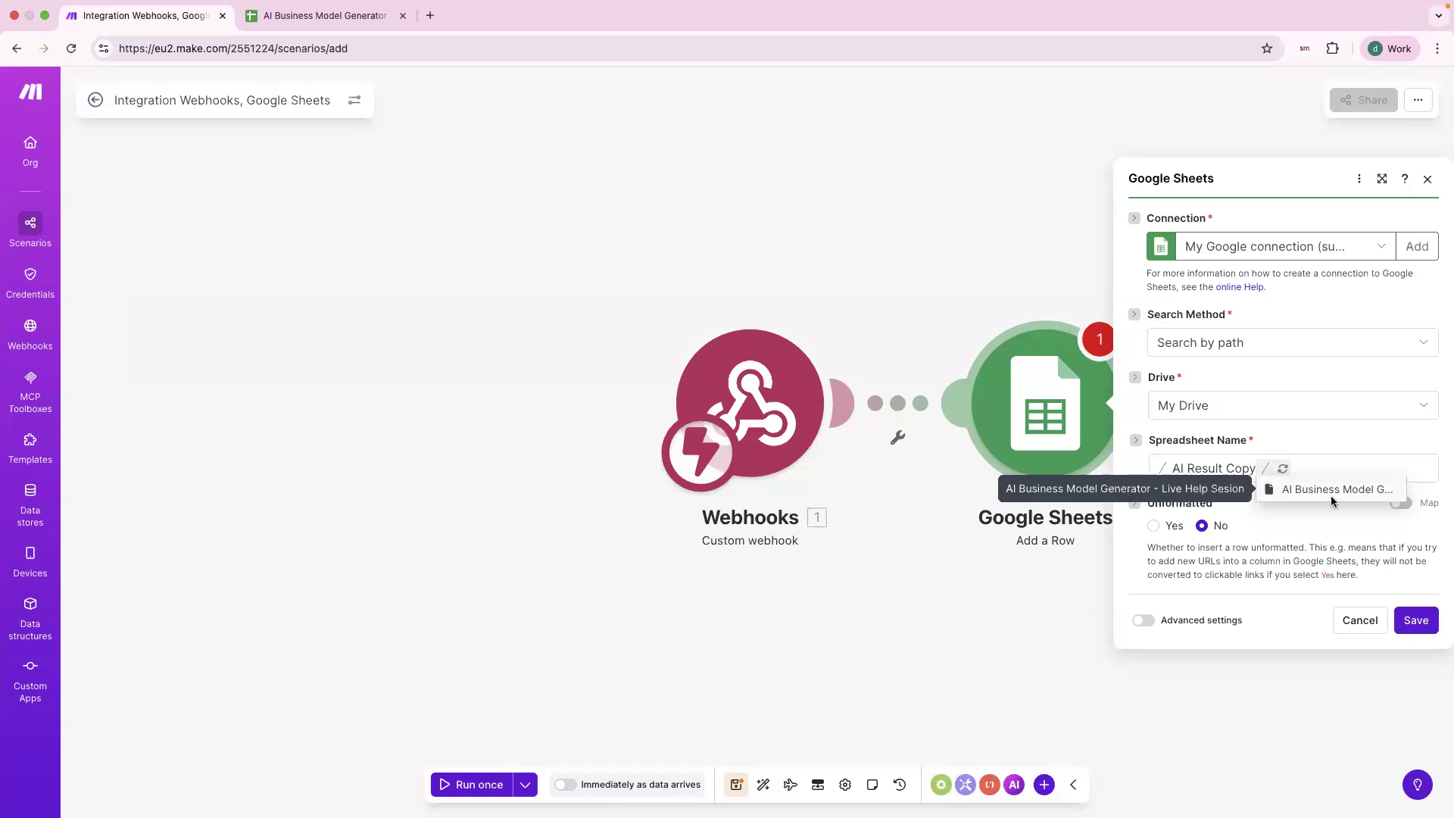
{"action": "left_click", "coordinate": [326, 15]}
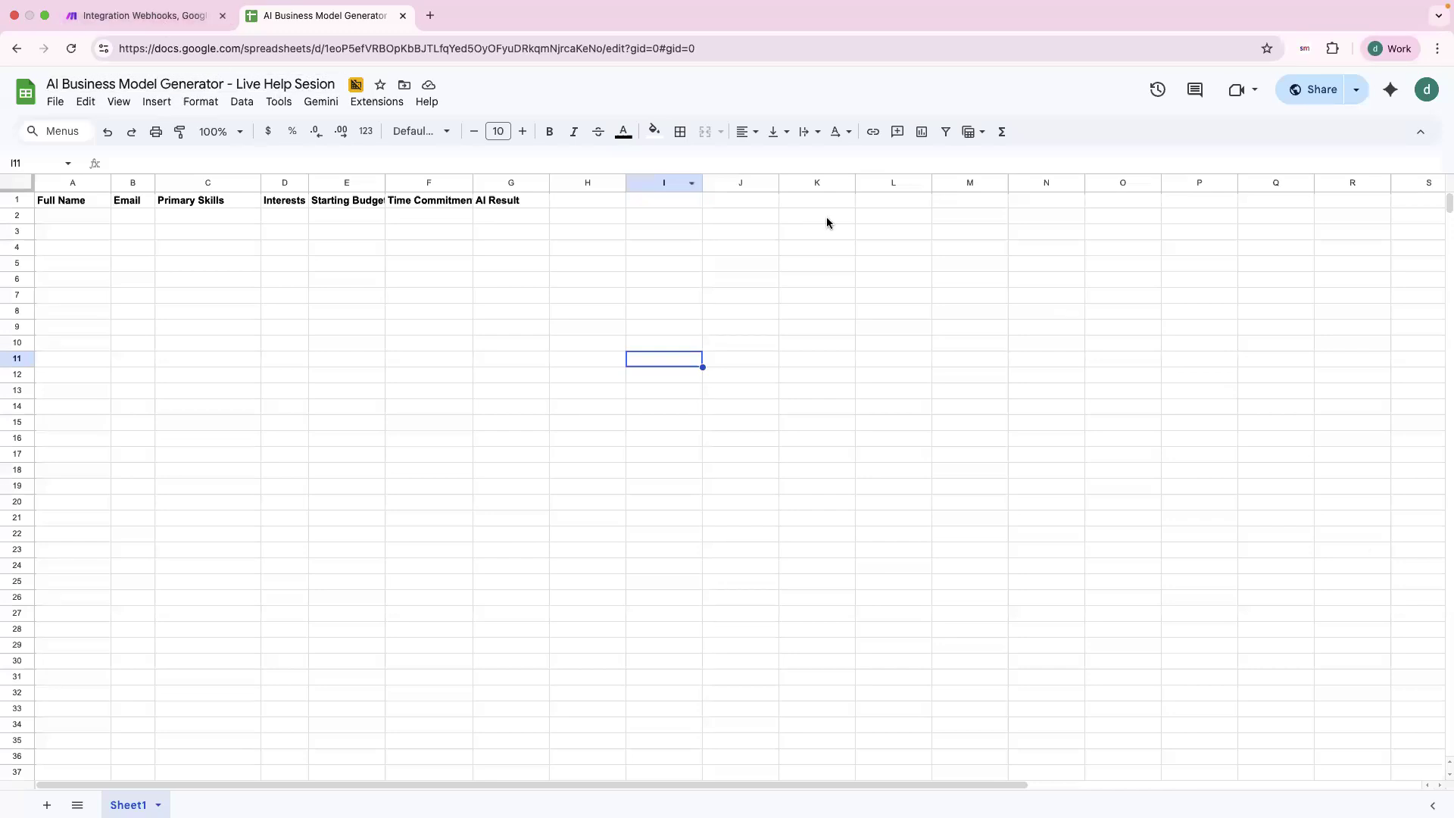
{"action": "left_click", "coordinate": [129, 15]}
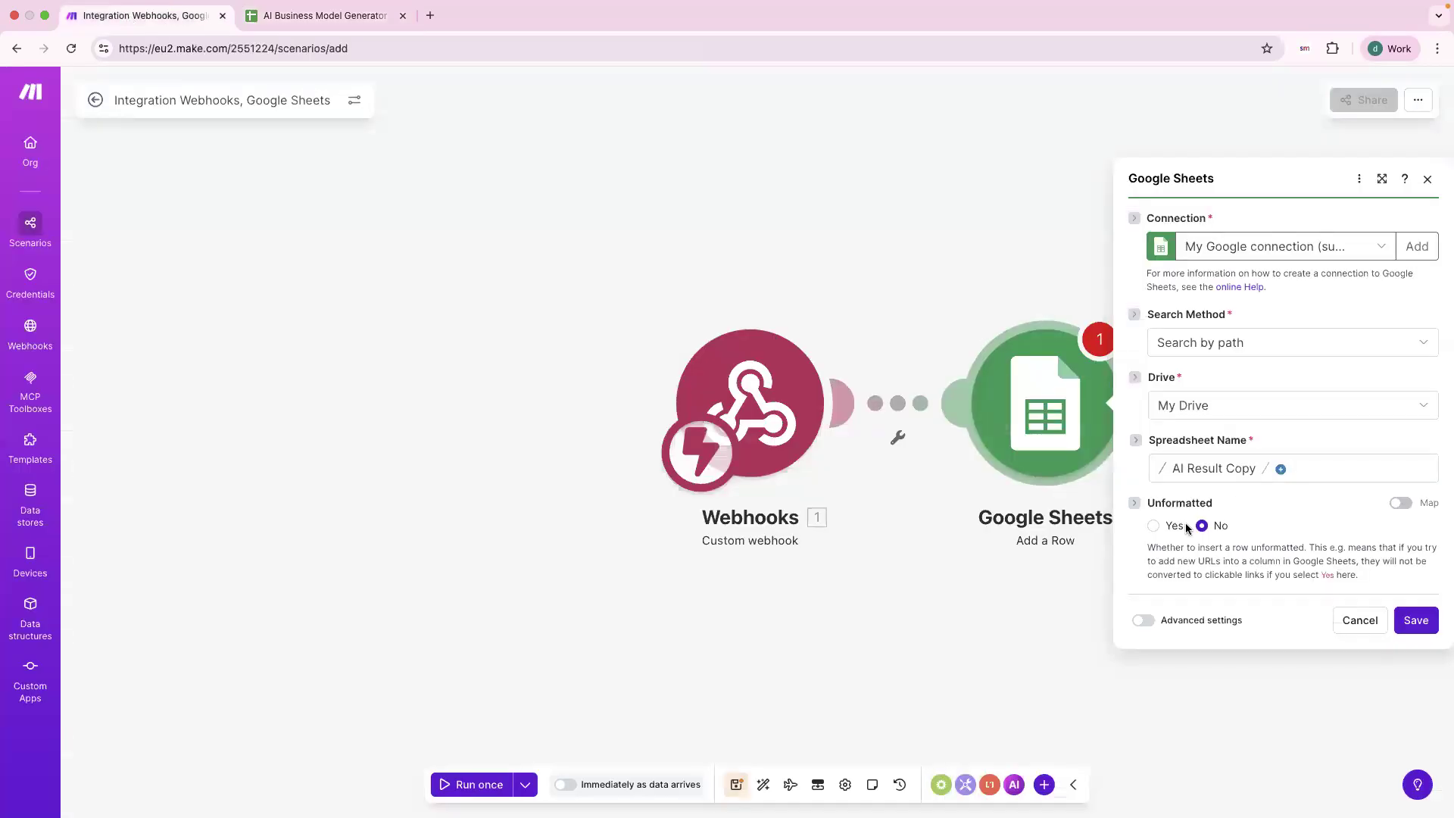
{"action": "left_click", "coordinate": [1293, 468]}
Target Sheet1 of 'AI Business Model Generator - Live Help Sesion' and check its Full Name–AI Result headers.
{"action": "left_click", "coordinate": [1302, 493]}
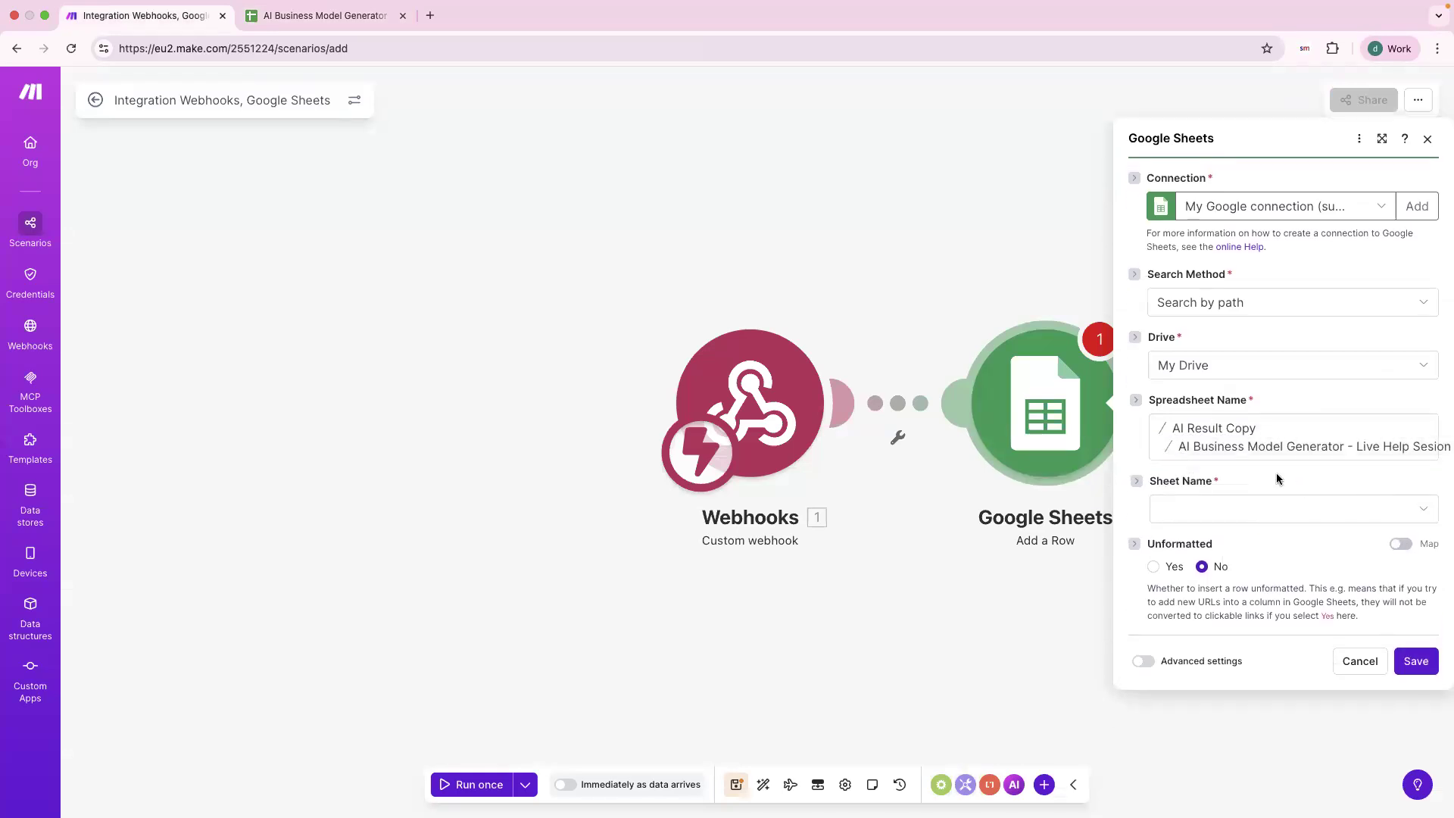
{"action": "left_click", "coordinate": [1272, 512]}
{"action": "left_click", "coordinate": [1244, 532]}
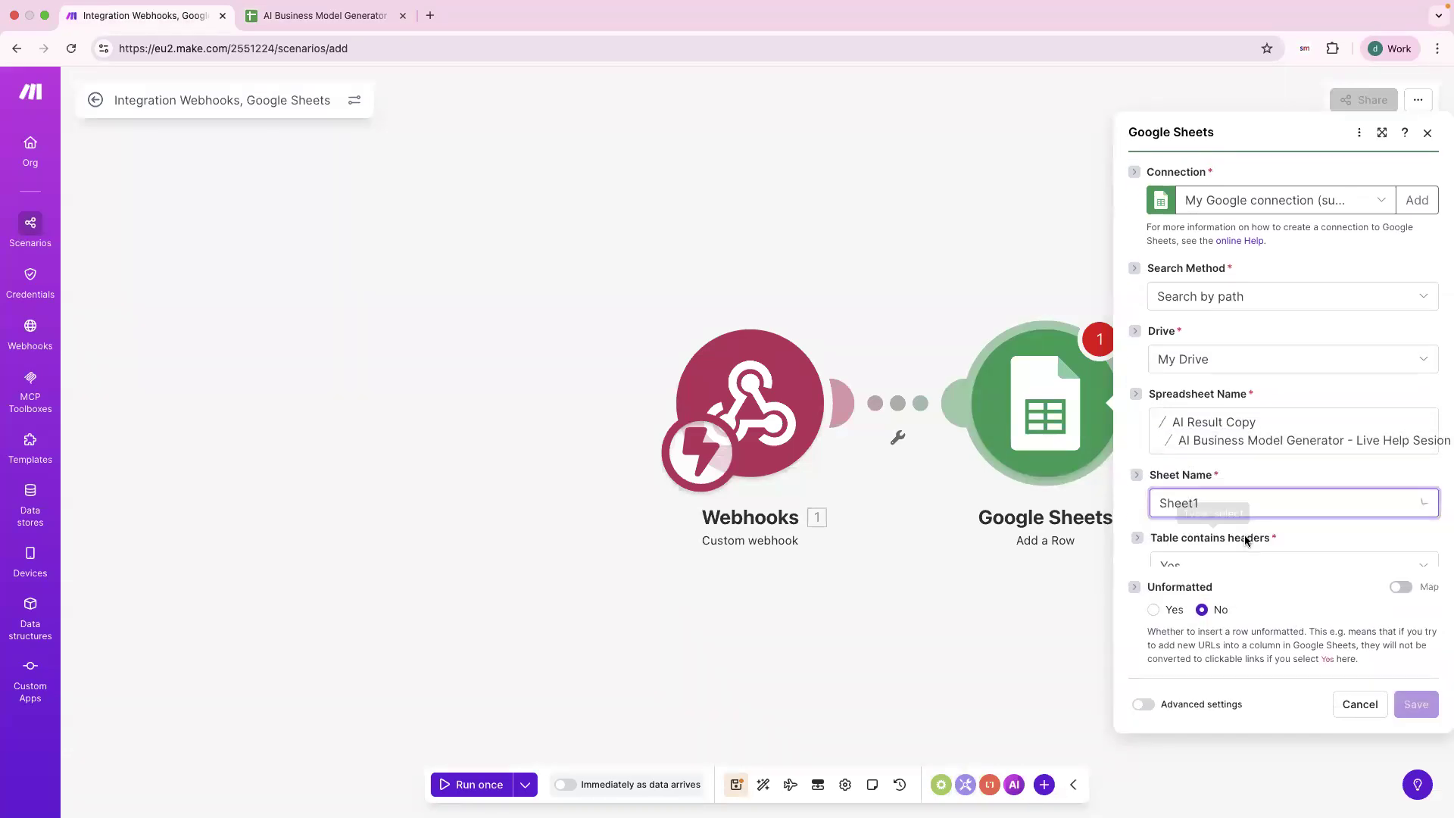
{"action": "scroll", "coordinate": [1275, 546], "scroll_direction": "down", "scroll_amount": 1}
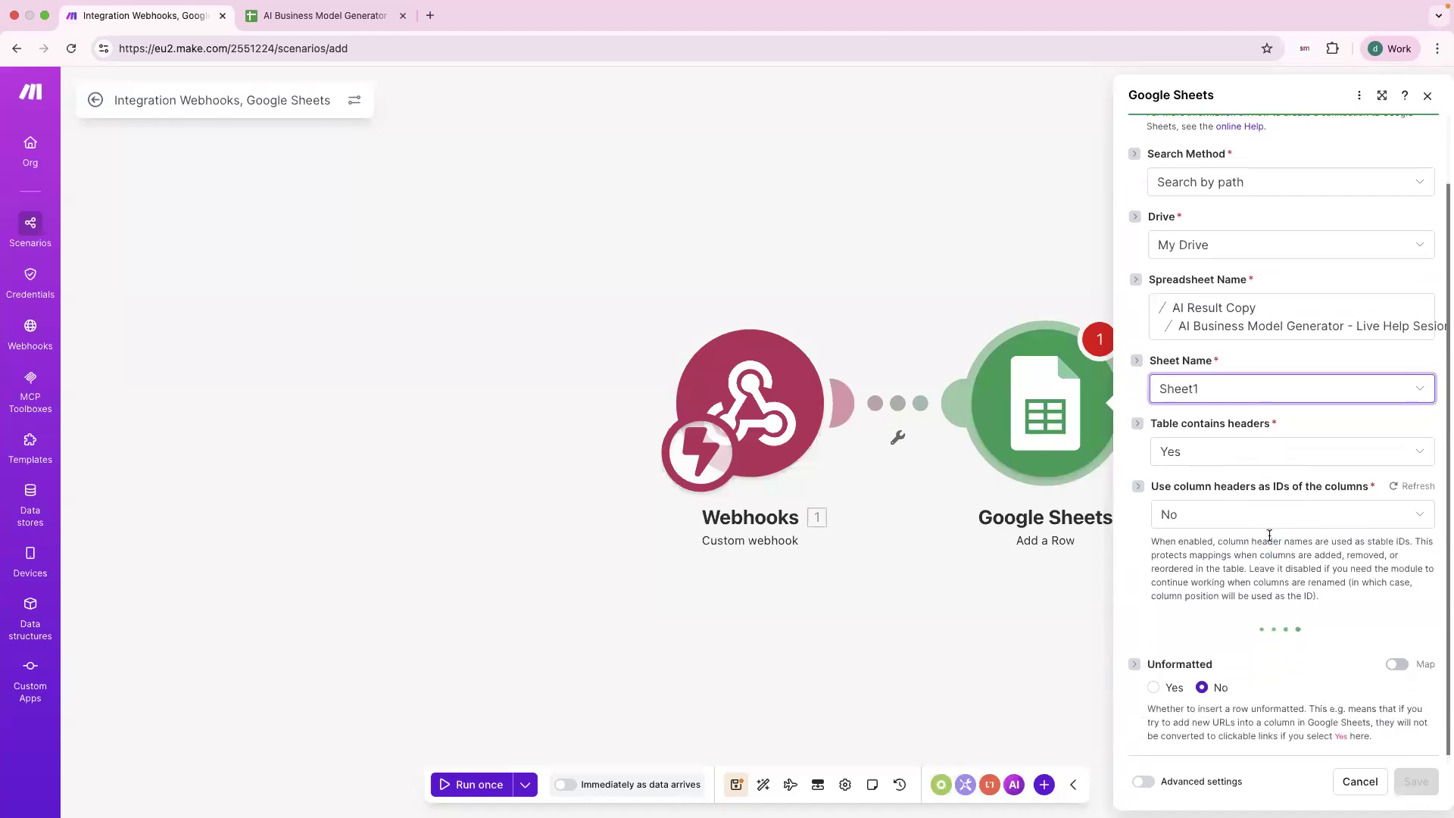
{"action": "scroll", "coordinate": [1269, 535], "scroll_direction": "down", "scroll_amount": 3}
{"action": "scroll", "coordinate": [1270, 535], "scroll_direction": "down", "scroll_amount": 2}
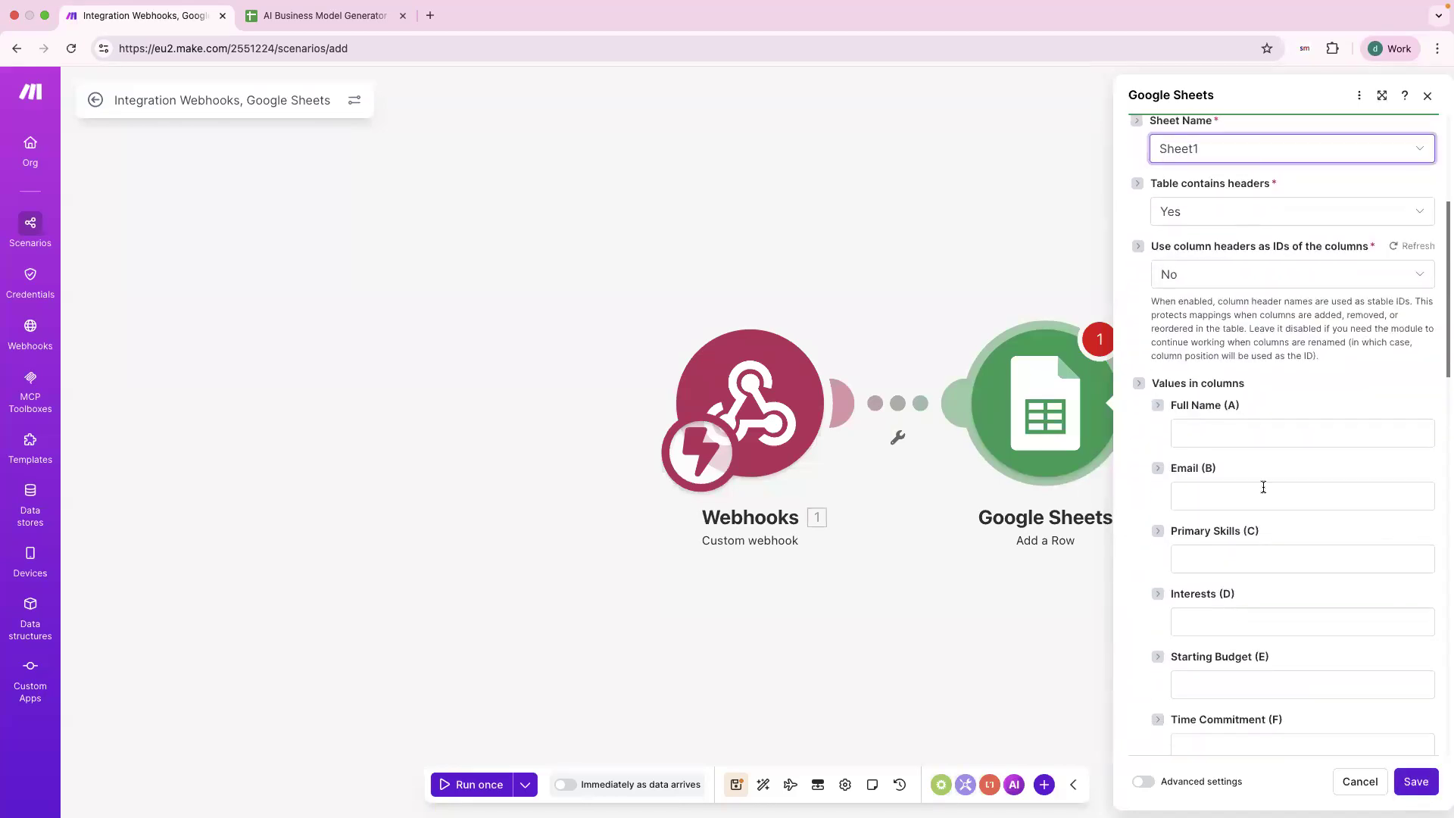
{"action": "left_click", "coordinate": [342, 15]}
{"action": "left_click_drag", "start_coordinate": [73, 201], "coordinate": [492, 211]}
{"action": "left_click", "coordinate": [504, 204]}
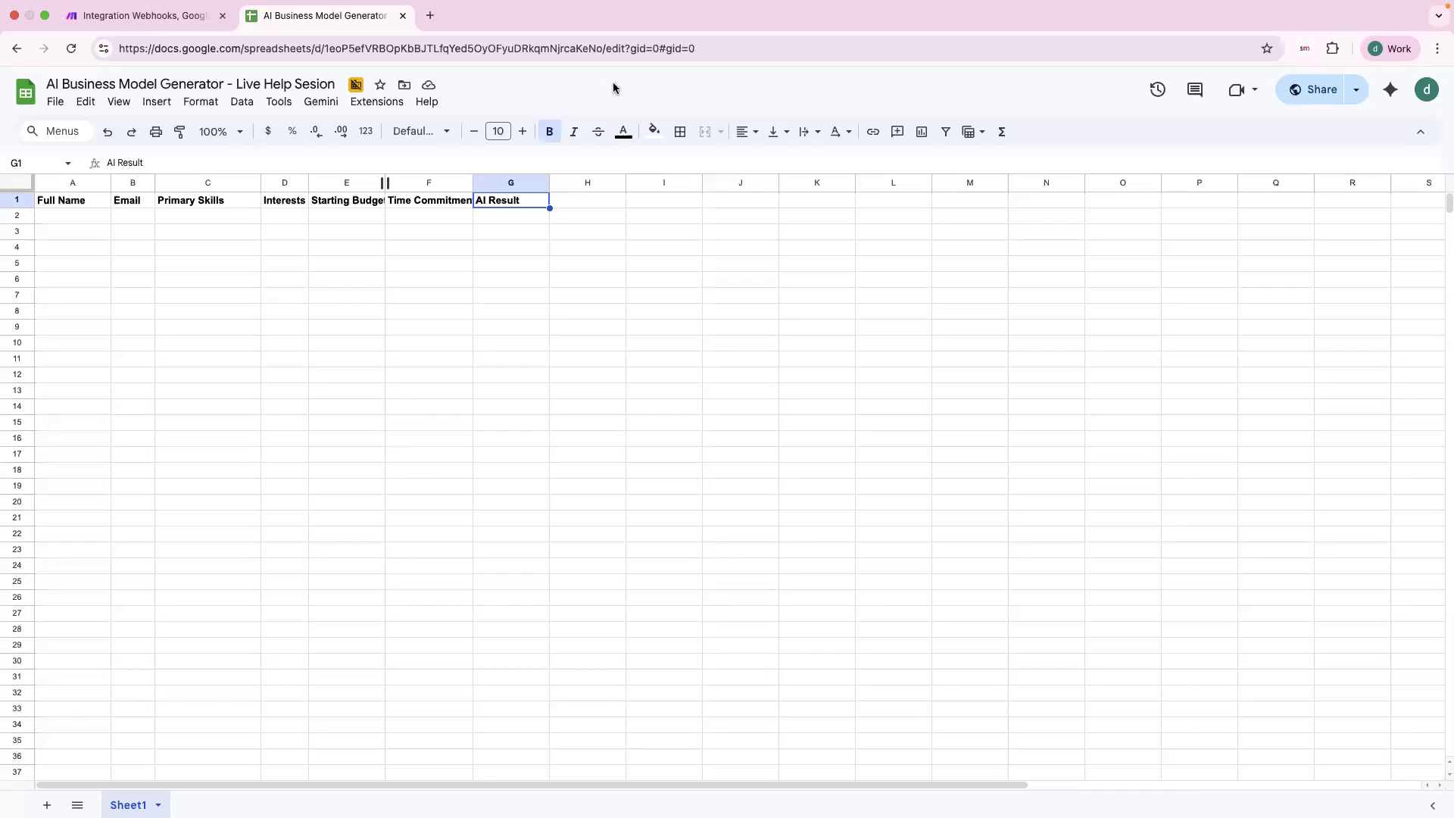
{"action": "left_click", "coordinate": [144, 15]}
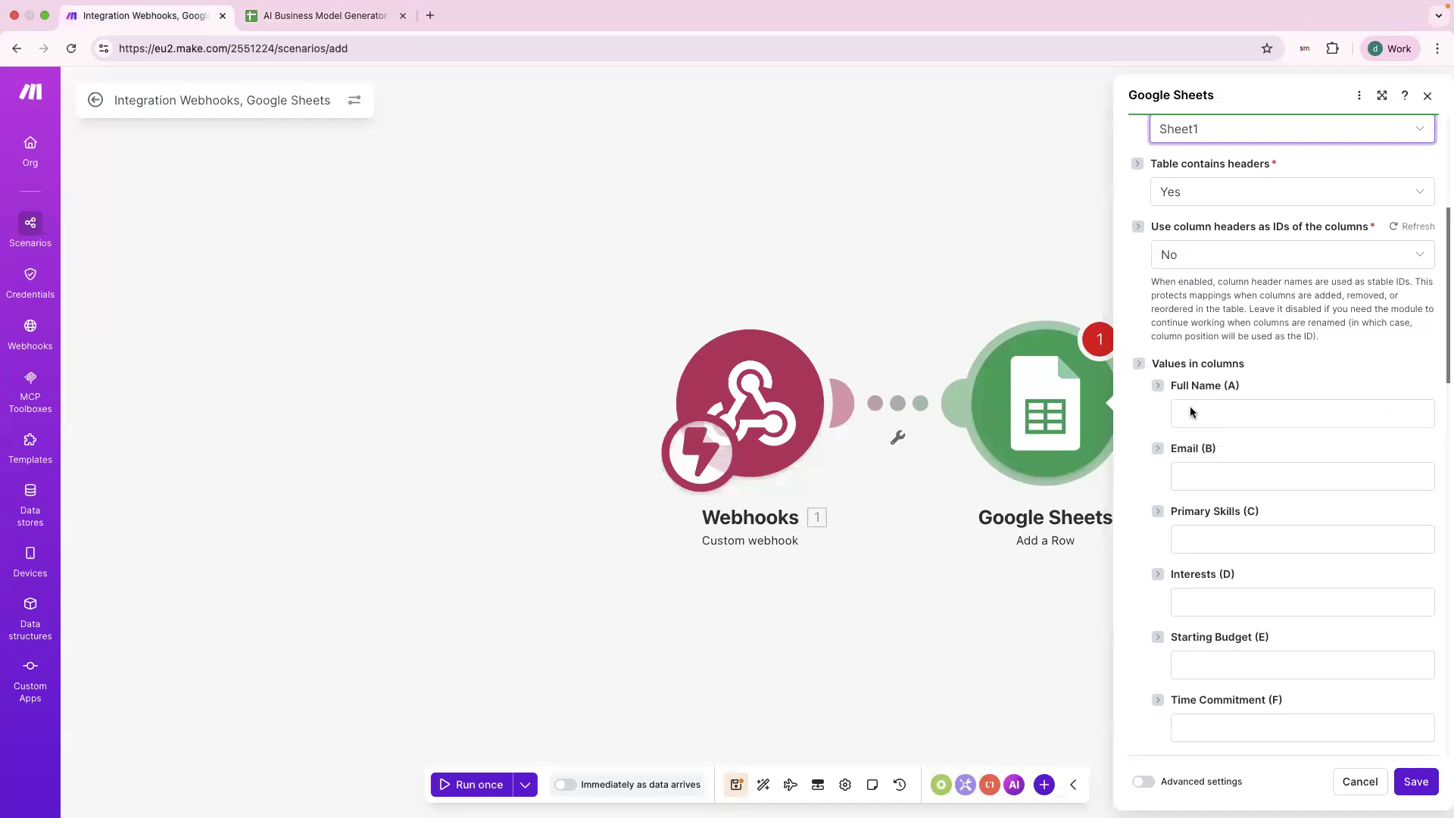
Map full_name, email_address, primary_skills and interests into the first four columns.
{"action": "left_click", "coordinate": [1224, 418]}
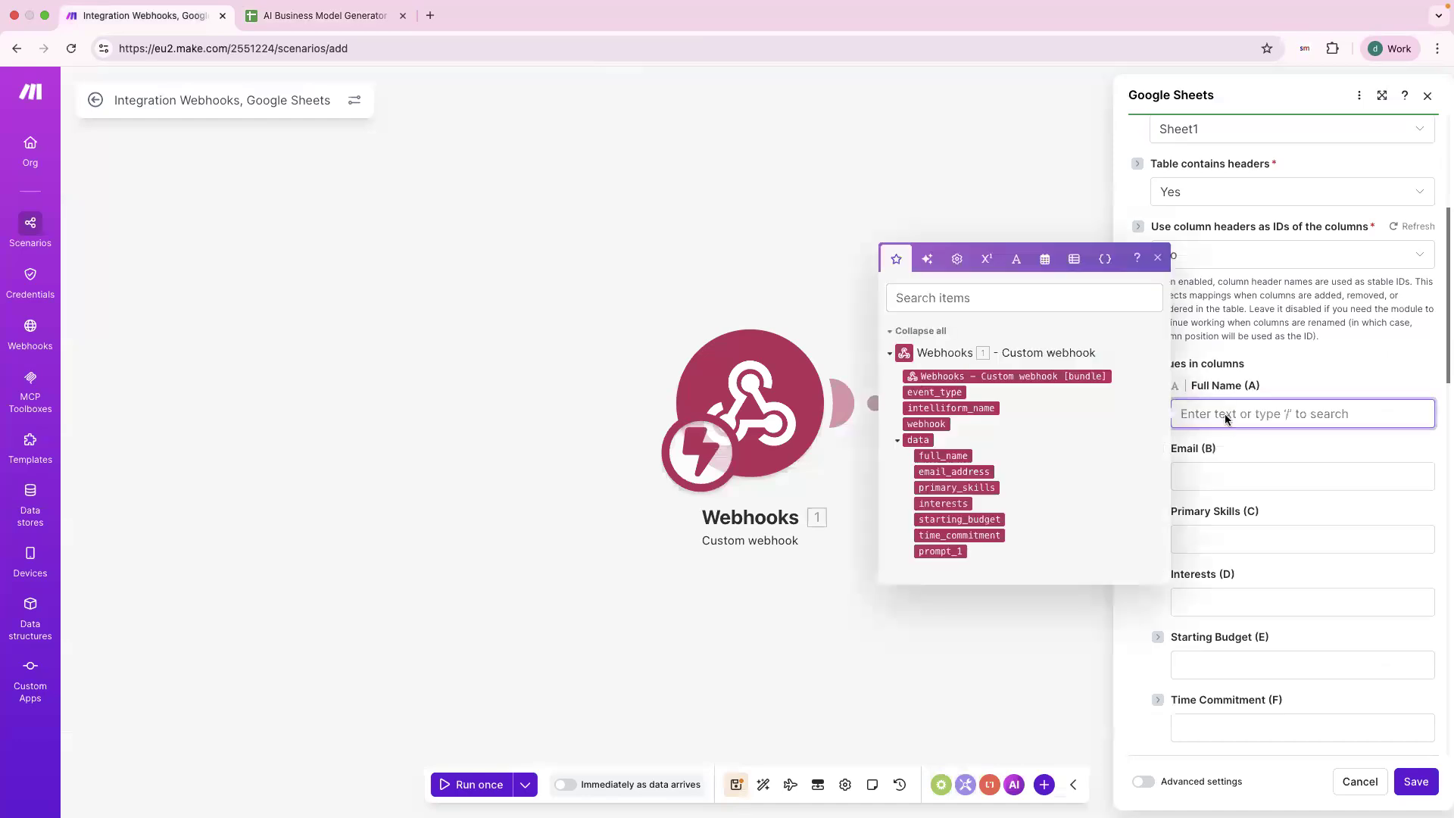
{"action": "left_click", "coordinate": [935, 458]}
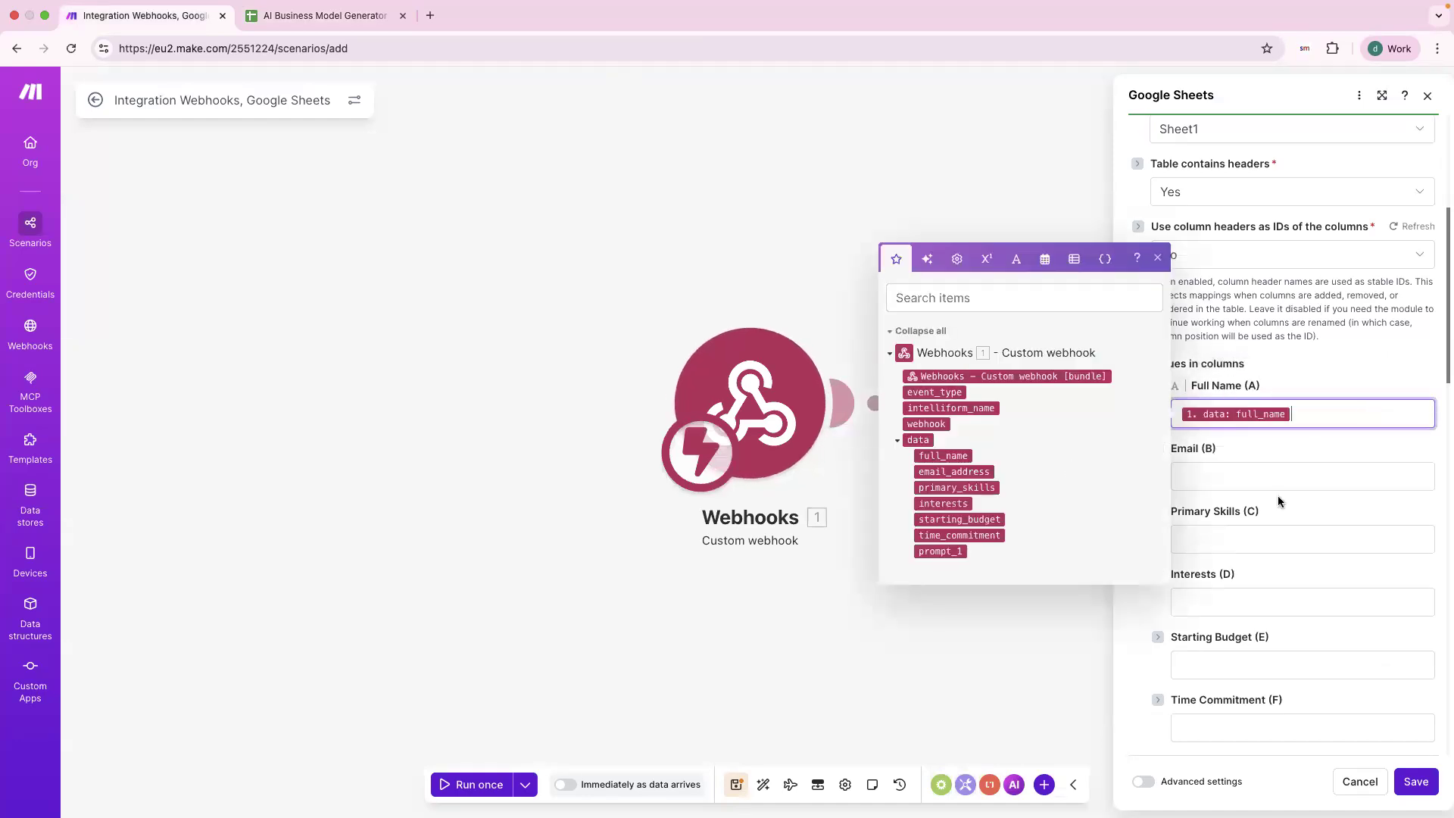
{"action": "left_click", "coordinate": [1257, 479]}
{"action": "left_click", "coordinate": [945, 538]}
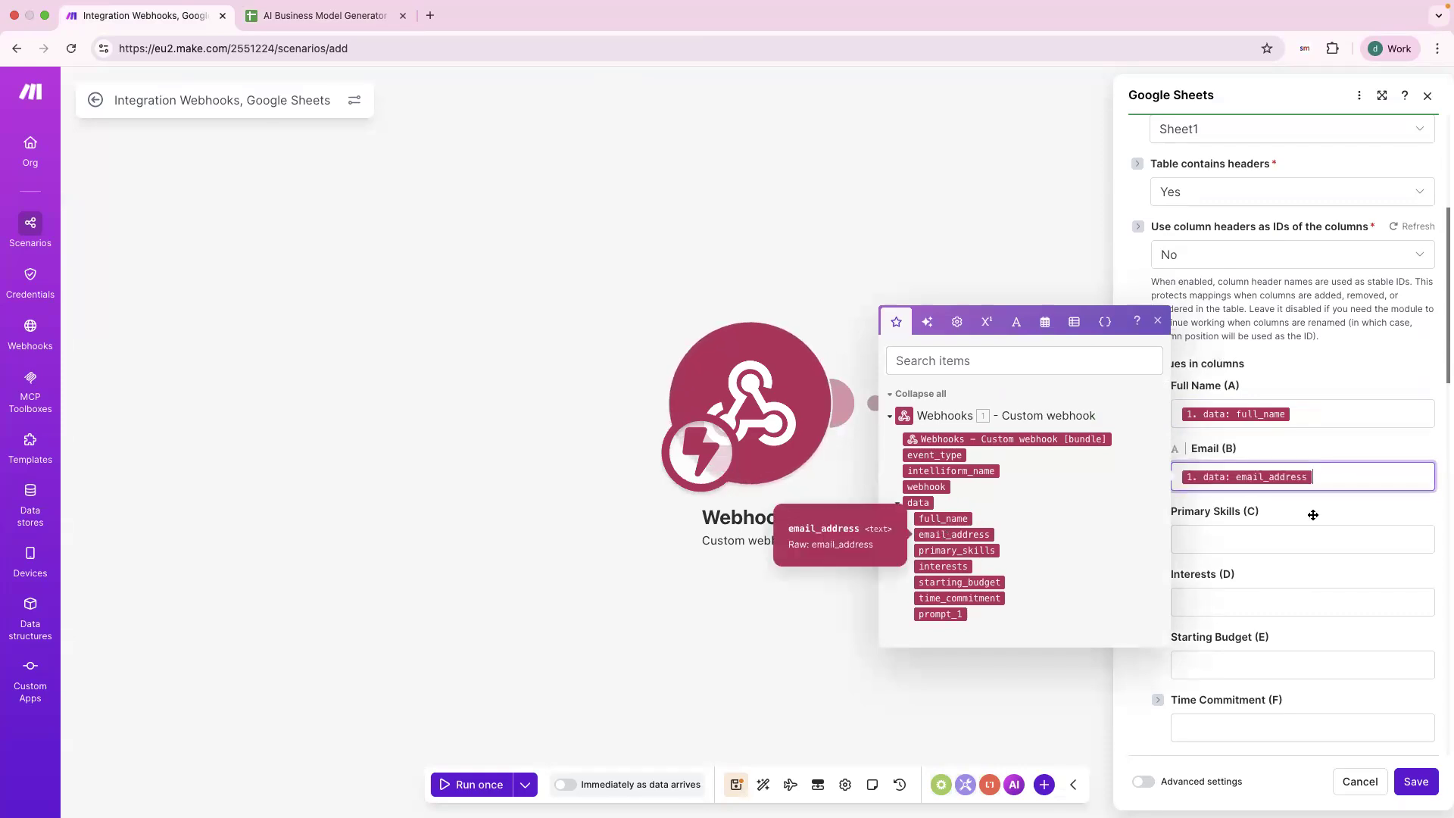
{"action": "left_click", "coordinate": [1289, 542]}
{"action": "left_click", "coordinate": [956, 614]}
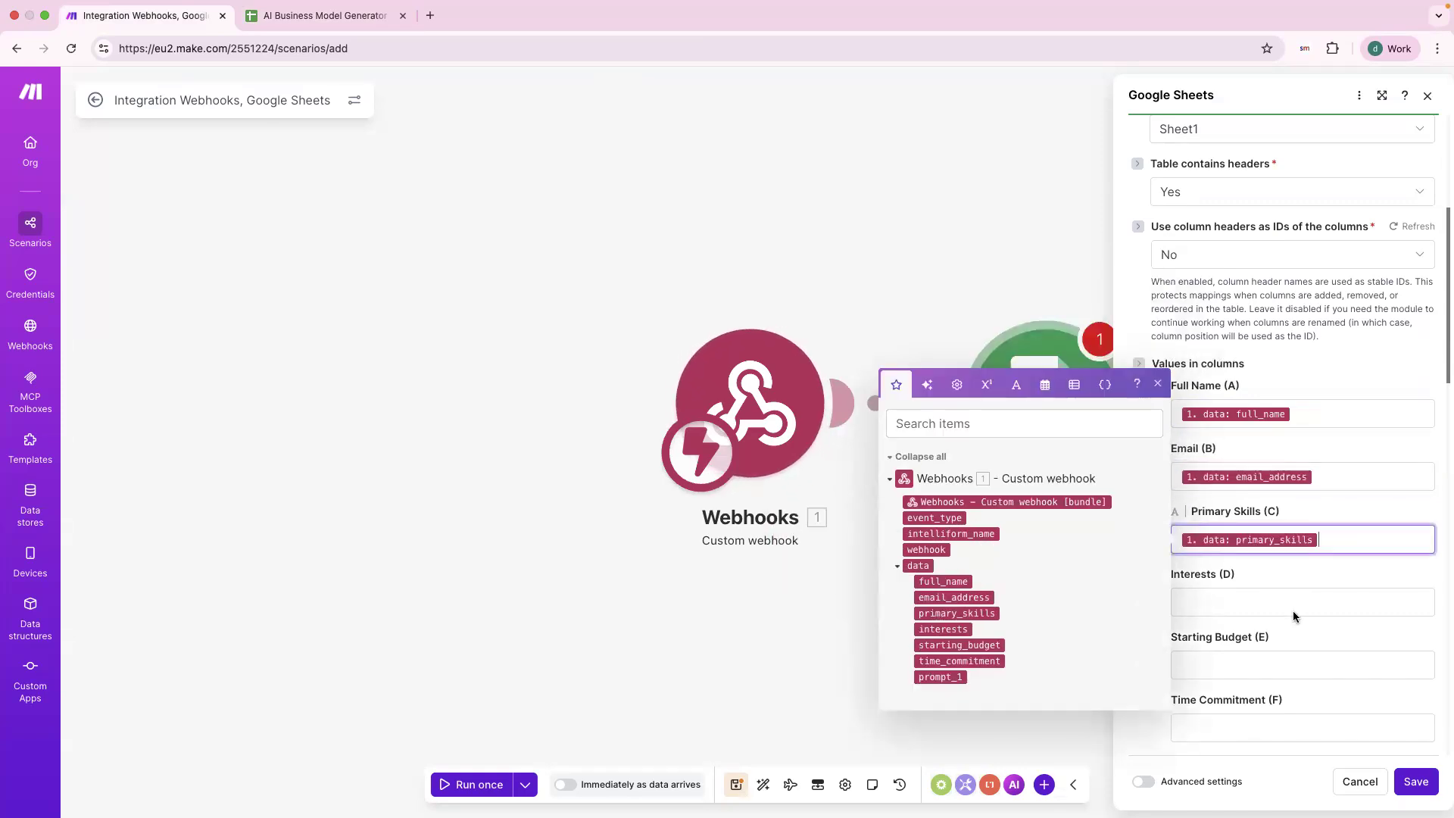
{"action": "left_click", "coordinate": [1293, 606]}
{"action": "left_click", "coordinate": [943, 691]}
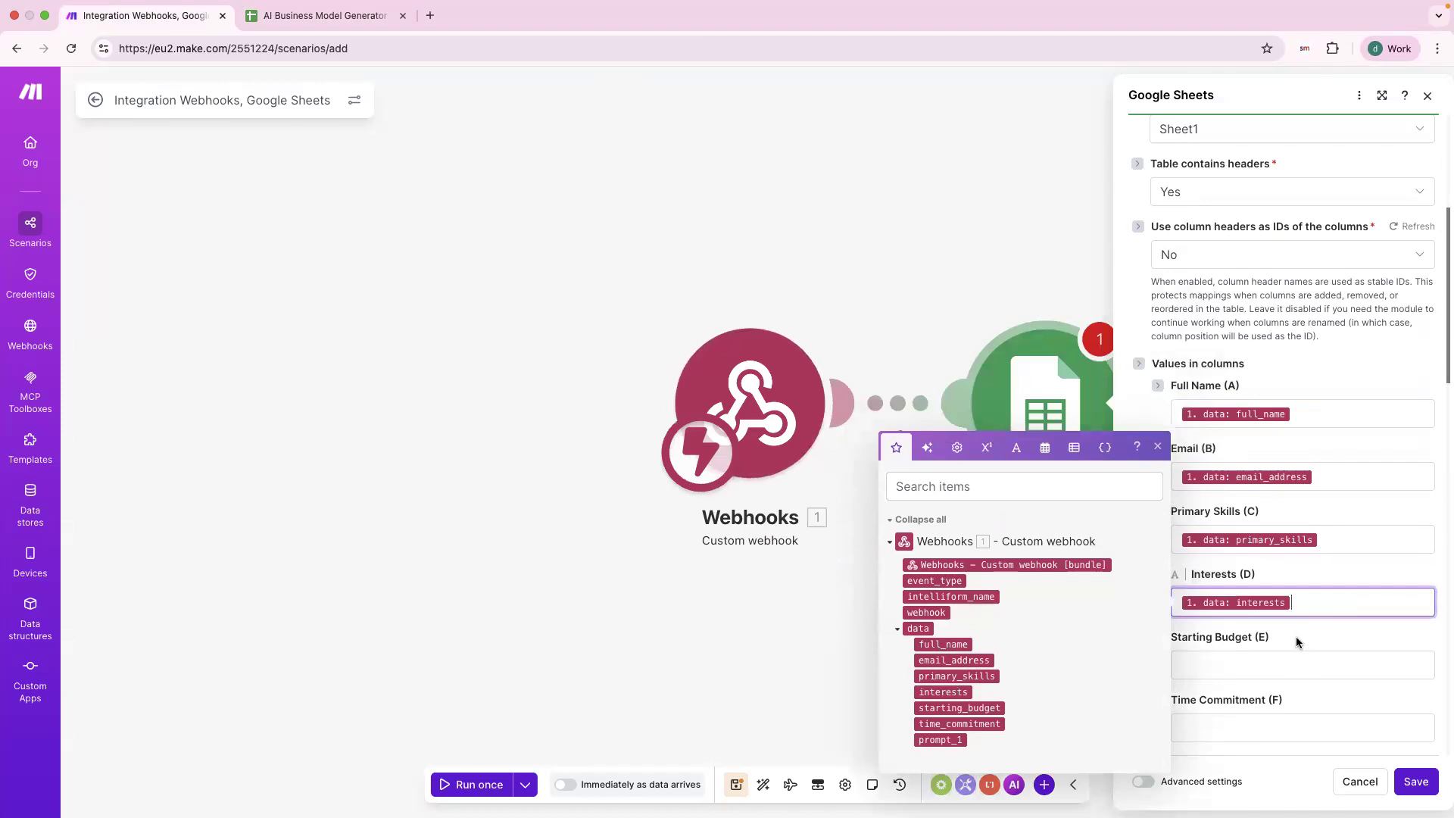
{"action": "left_click", "coordinate": [1298, 658]}
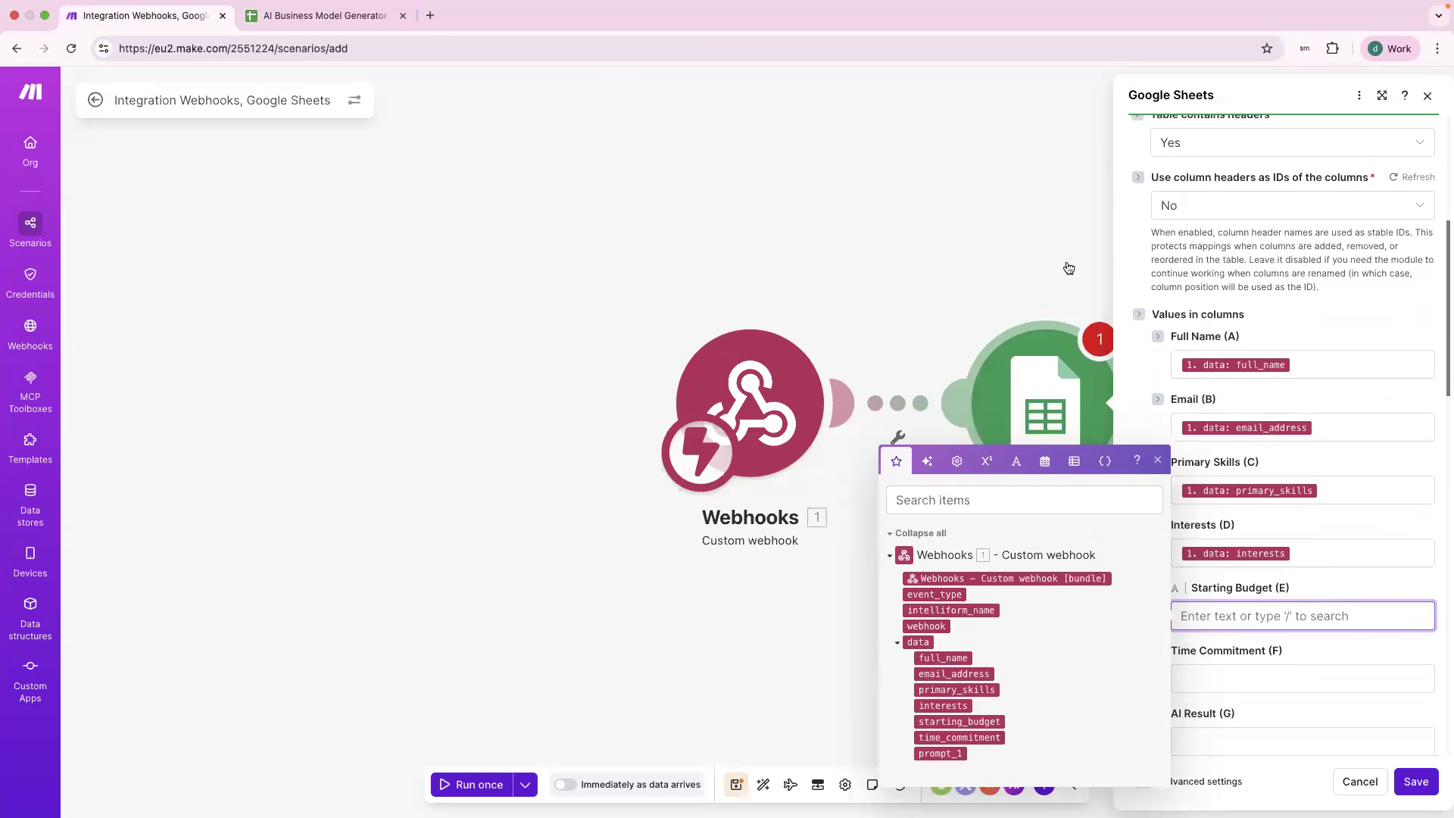
Map starting_budget, time_commitment and prompt_1 into the remaining columns and save the module.
{"action": "scroll", "coordinate": [1285, 551], "scroll_direction": "down", "scroll_amount": 1}
{"action": "scroll", "coordinate": [1284, 551], "scroll_direction": "down", "scroll_amount": 1}
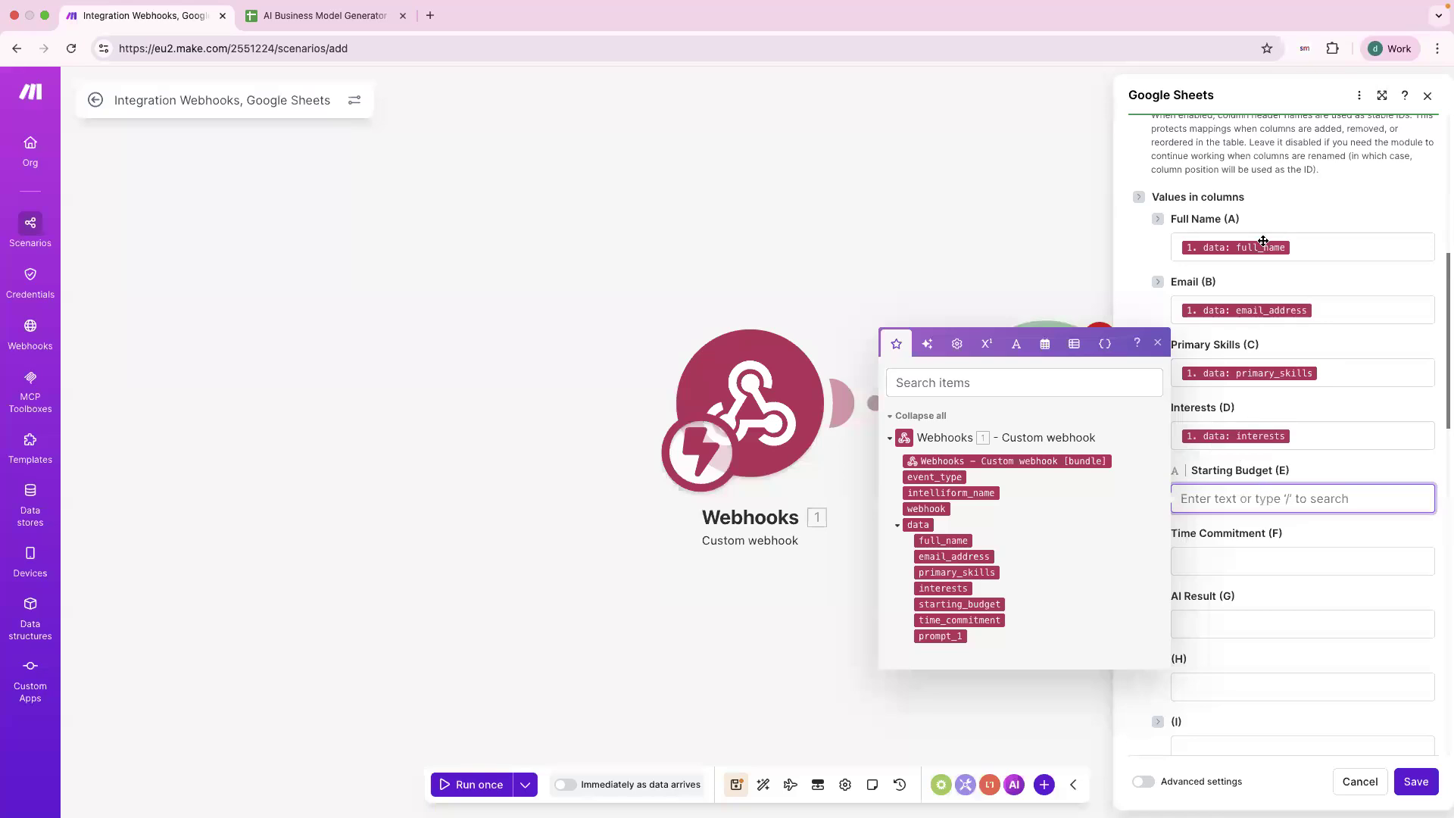
{"action": "scroll", "coordinate": [1274, 485], "scroll_direction": "down", "scroll_amount": 1}
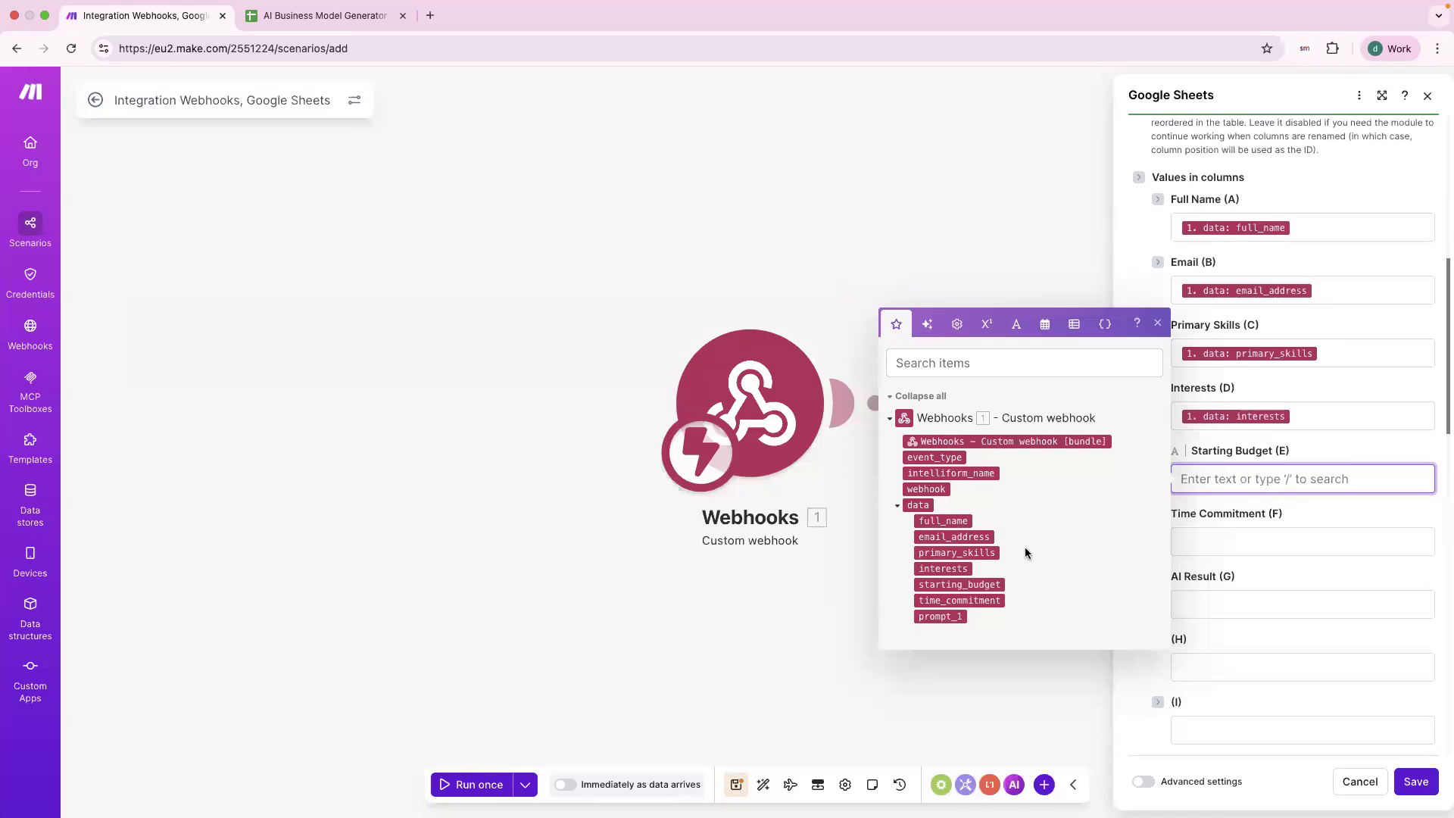
{"action": "left_click", "coordinate": [959, 585]}
{"action": "left_click", "coordinate": [1248, 551]}
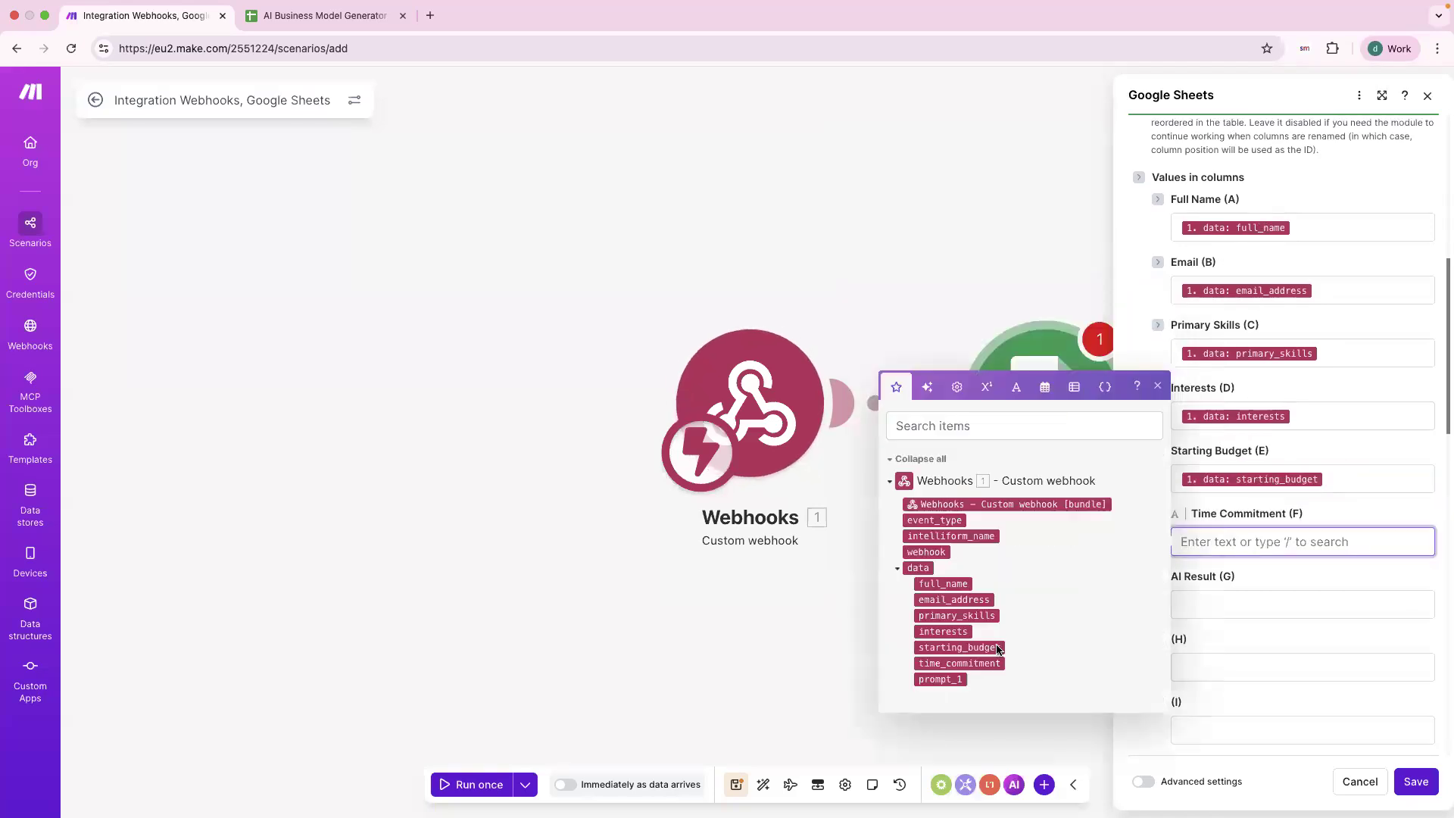
{"action": "left_click", "coordinate": [976, 662]}
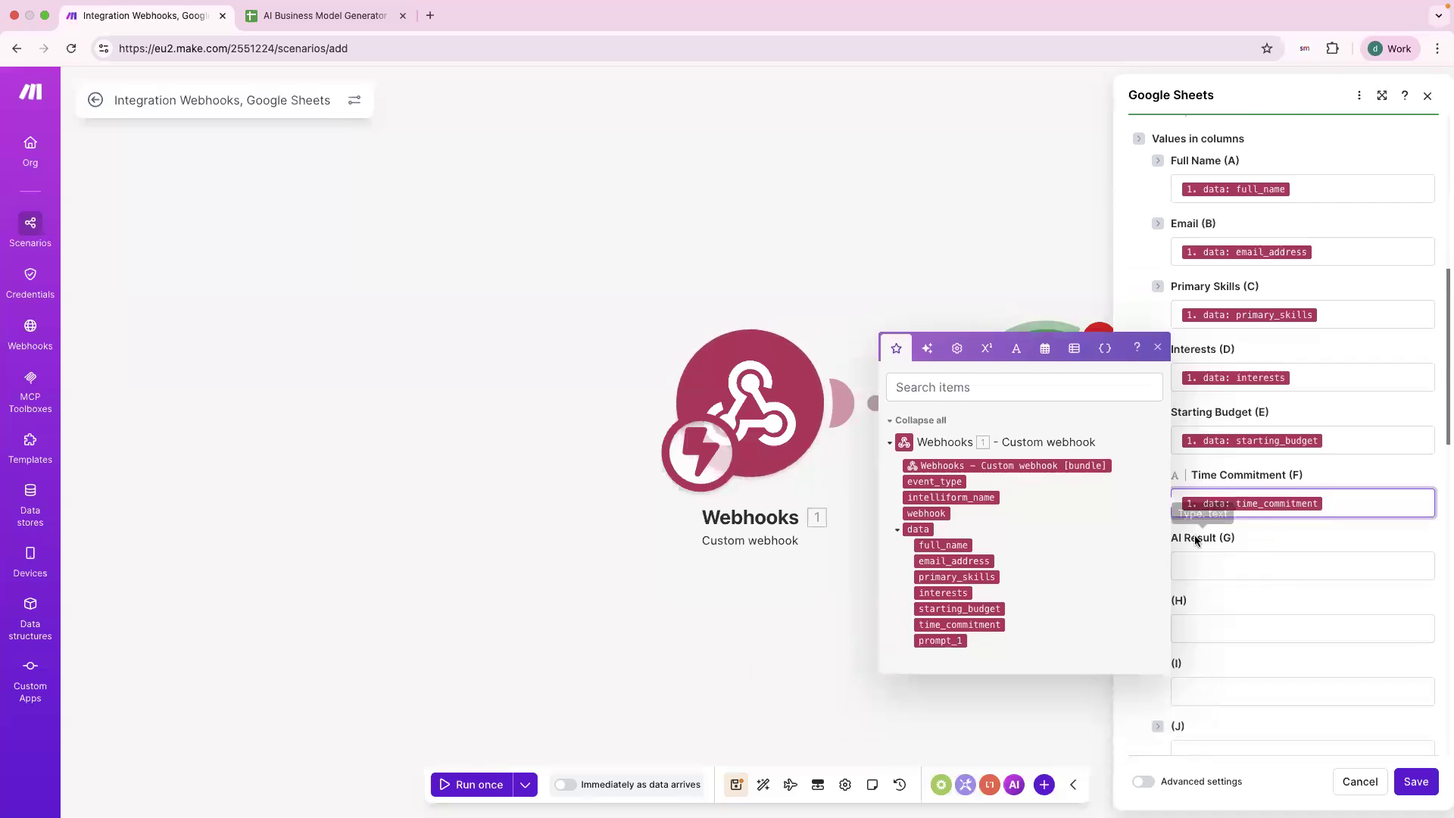
{"action": "left_click", "coordinate": [1198, 566]}
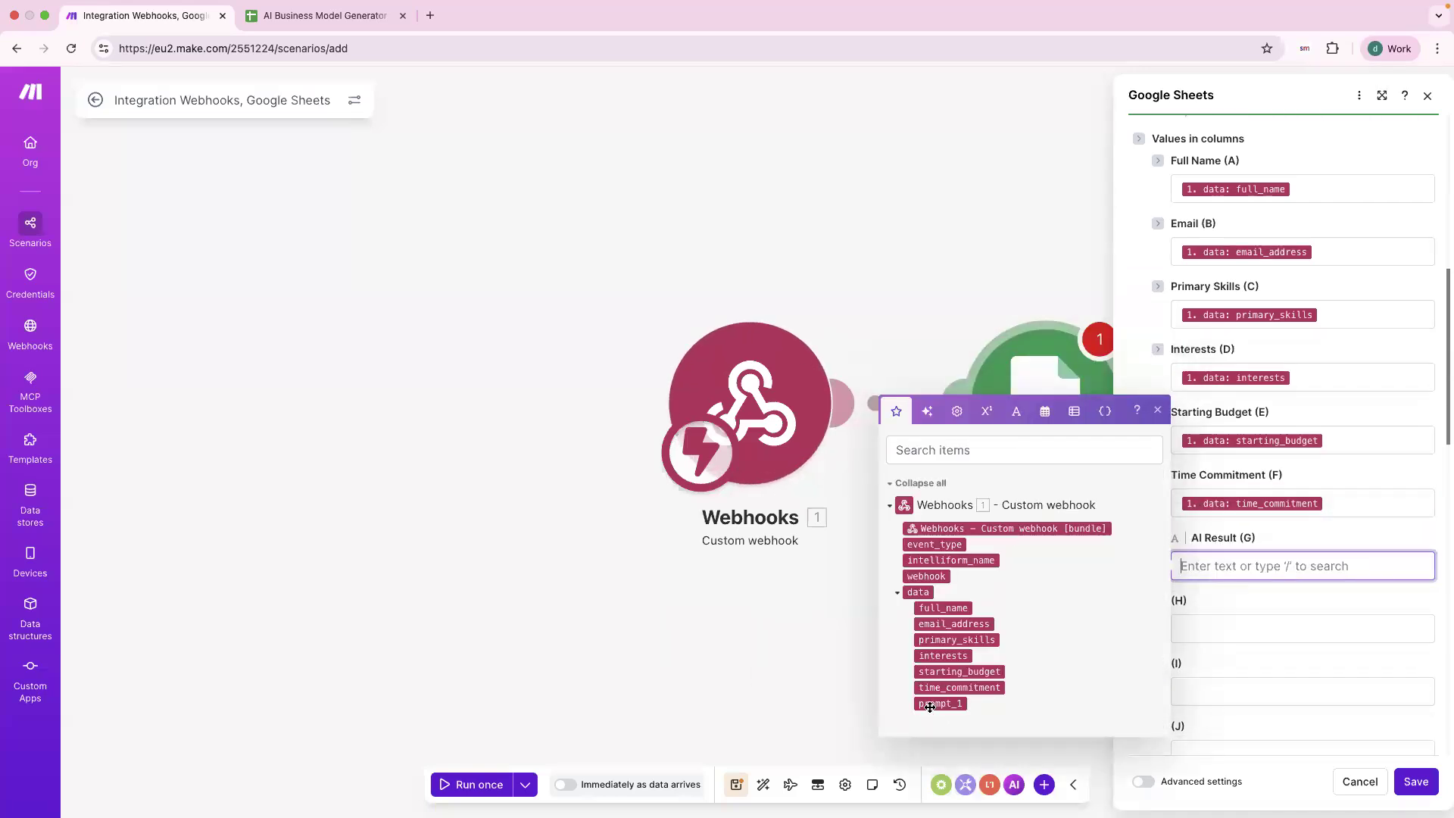
{"action": "left_click", "coordinate": [930, 706]}
{"action": "left_click", "coordinate": [1277, 621]}
{"action": "left_click", "coordinate": [1272, 582]}
{"action": "scroll", "coordinate": [1301, 657], "scroll_direction": "up", "scroll_amount": 3}
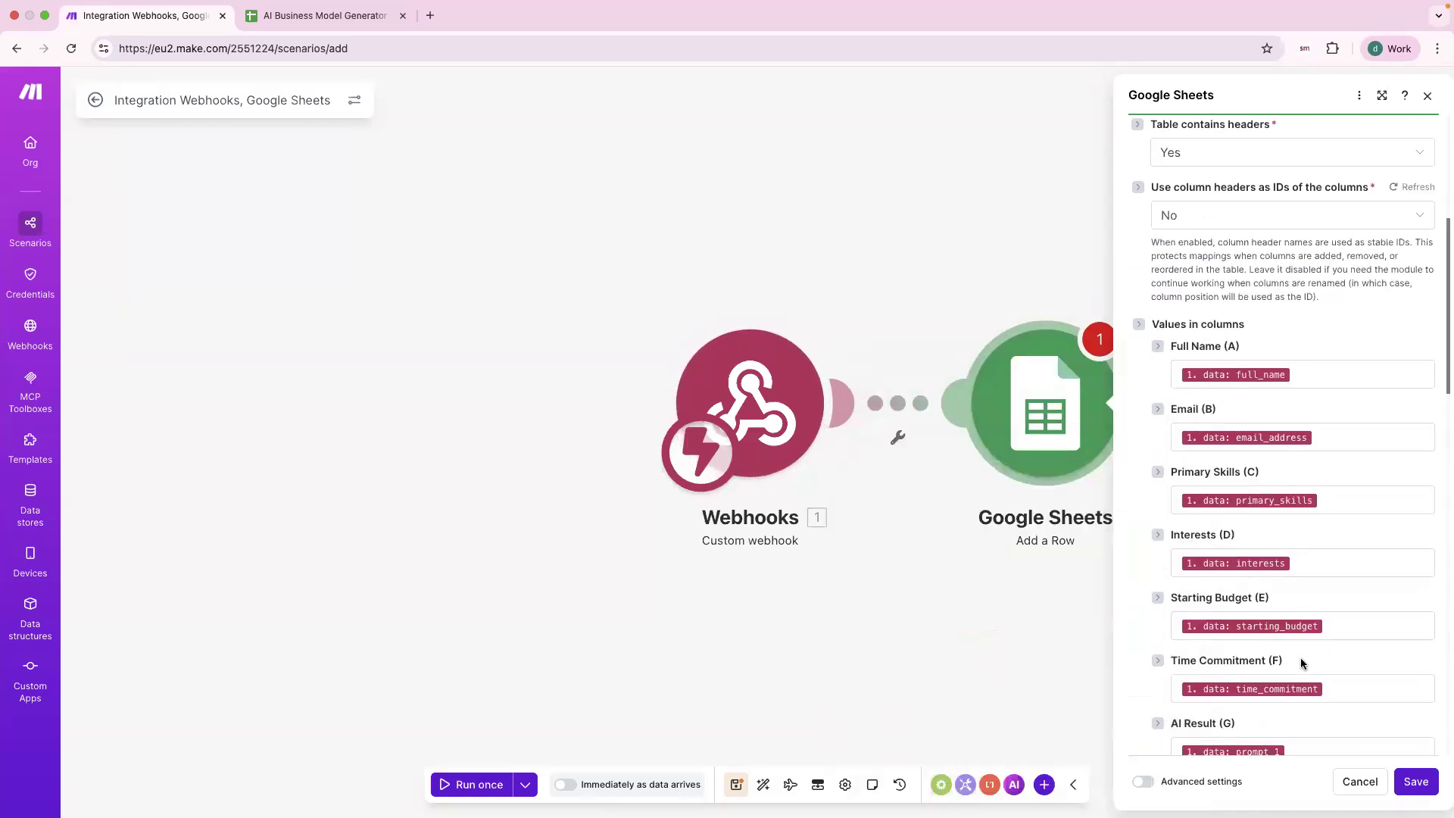
{"action": "scroll", "coordinate": [1301, 657], "scroll_direction": "down", "scroll_amount": 1}
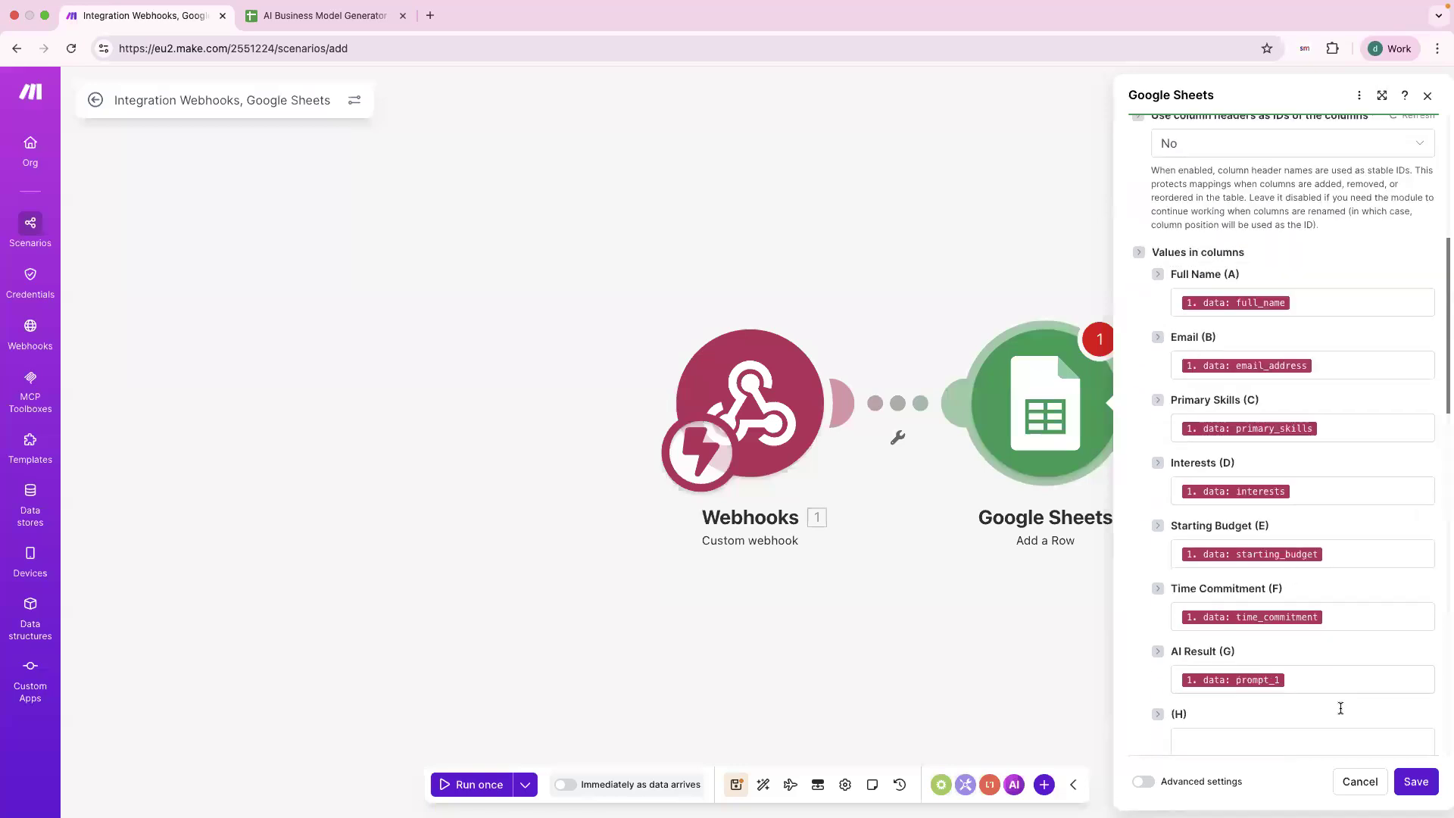
{"action": "left_click", "coordinate": [1415, 782]}
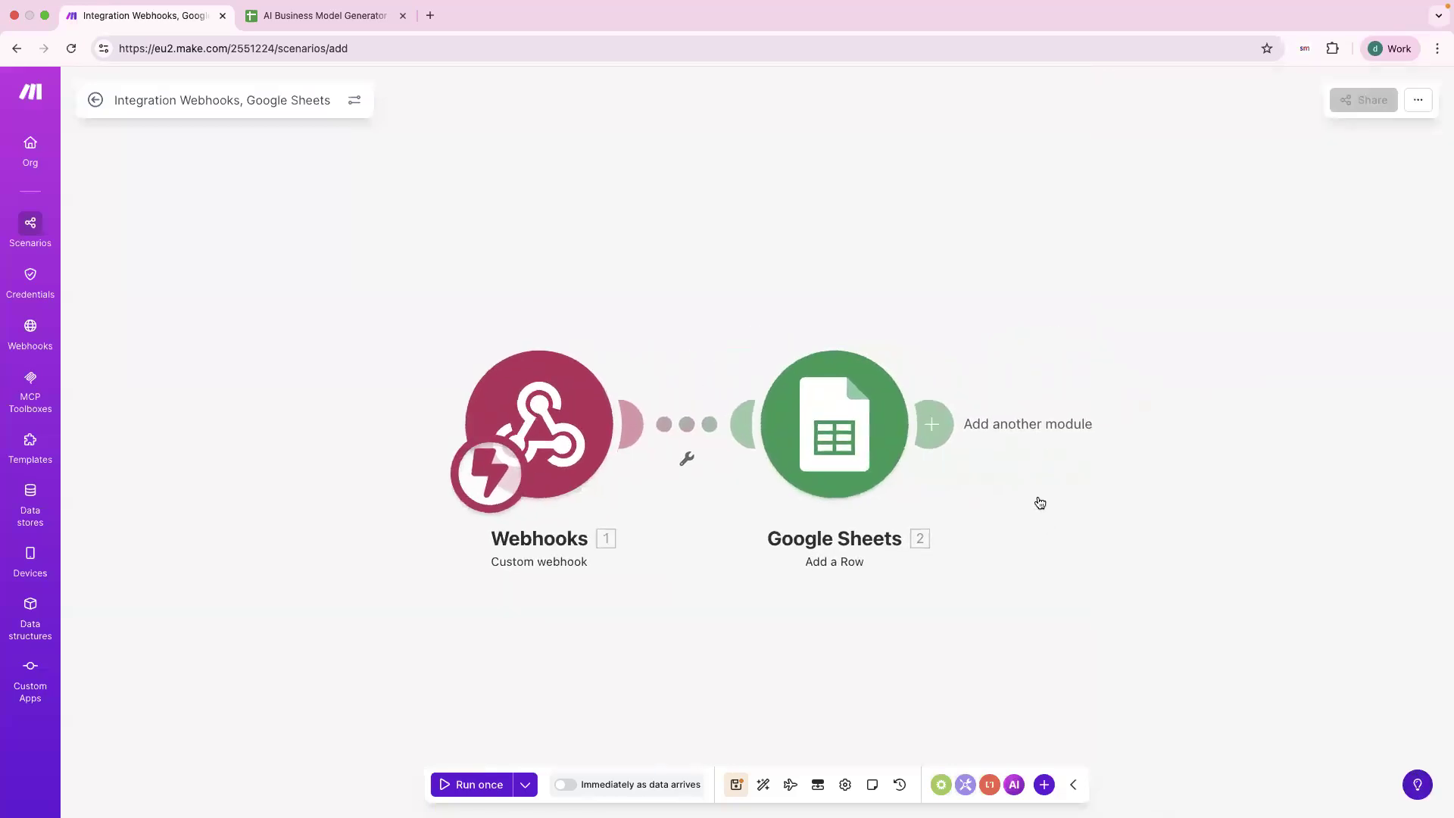
Add a Gmail 'Send an email' module after the Google Sheets step.
{"action": "left_click", "coordinate": [939, 433]}
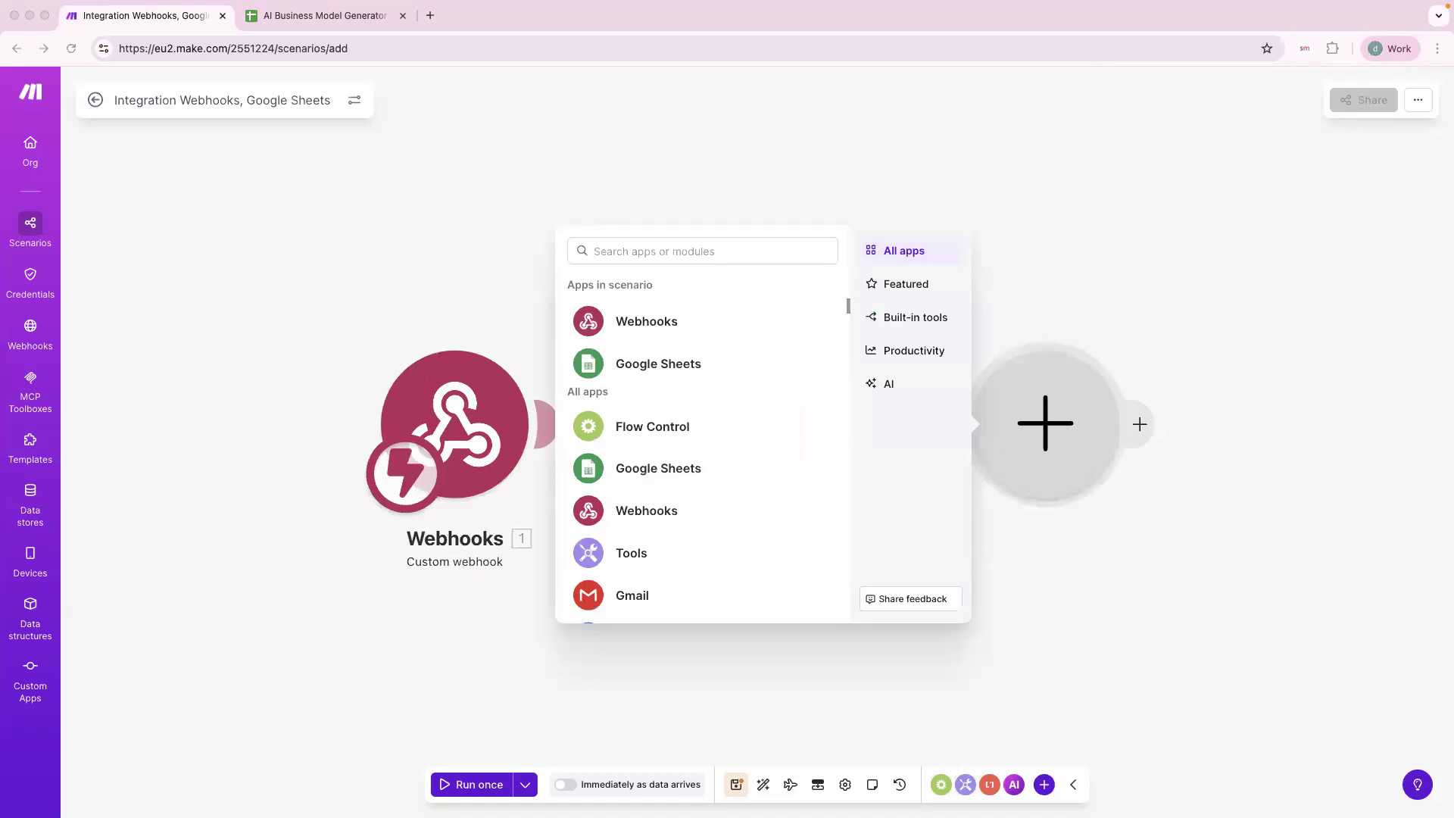
{"action": "scroll", "coordinate": [639, 477], "scroll_direction": "down", "scroll_amount": 1}
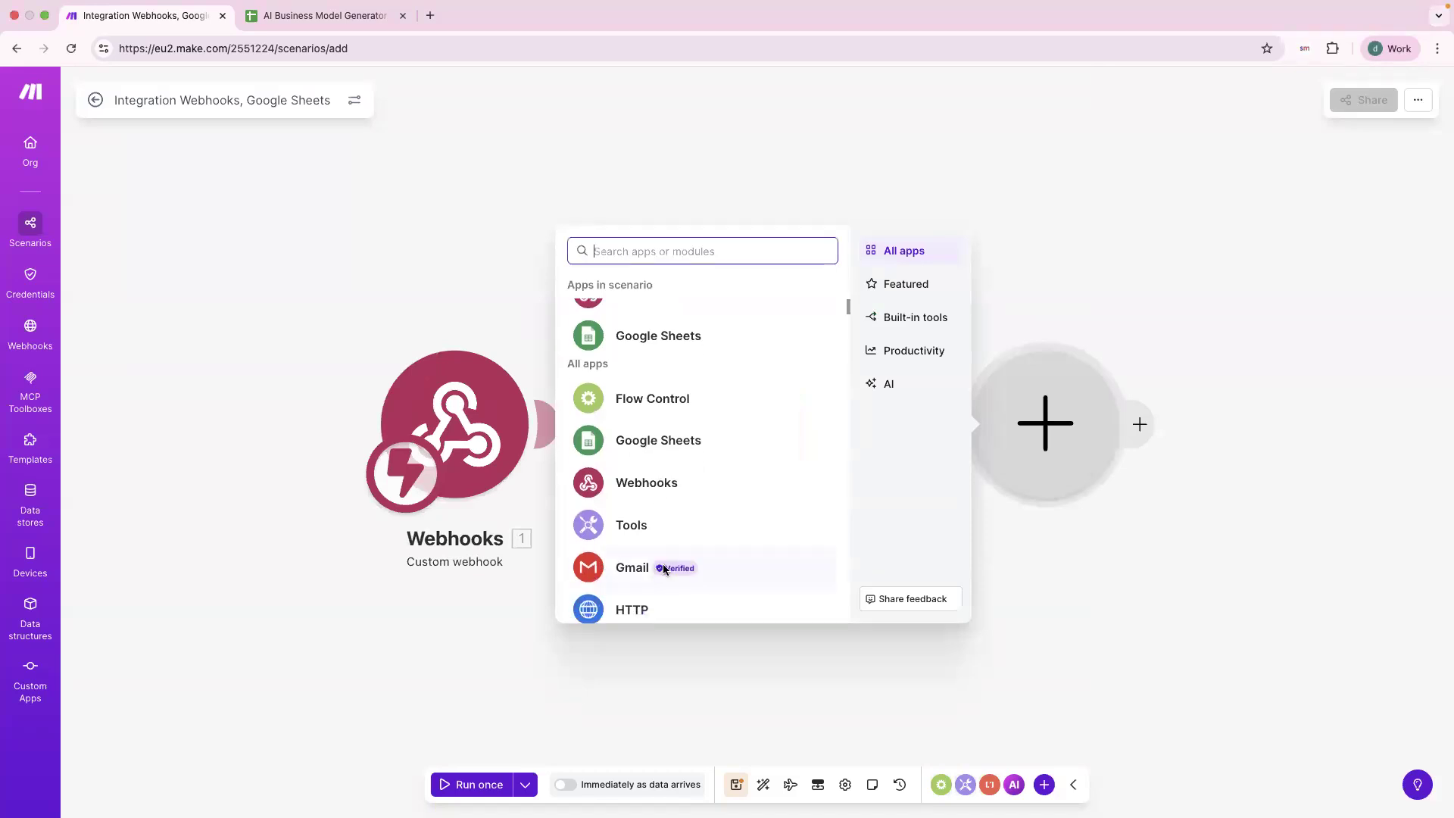
{"action": "left_click", "coordinate": [729, 567]}
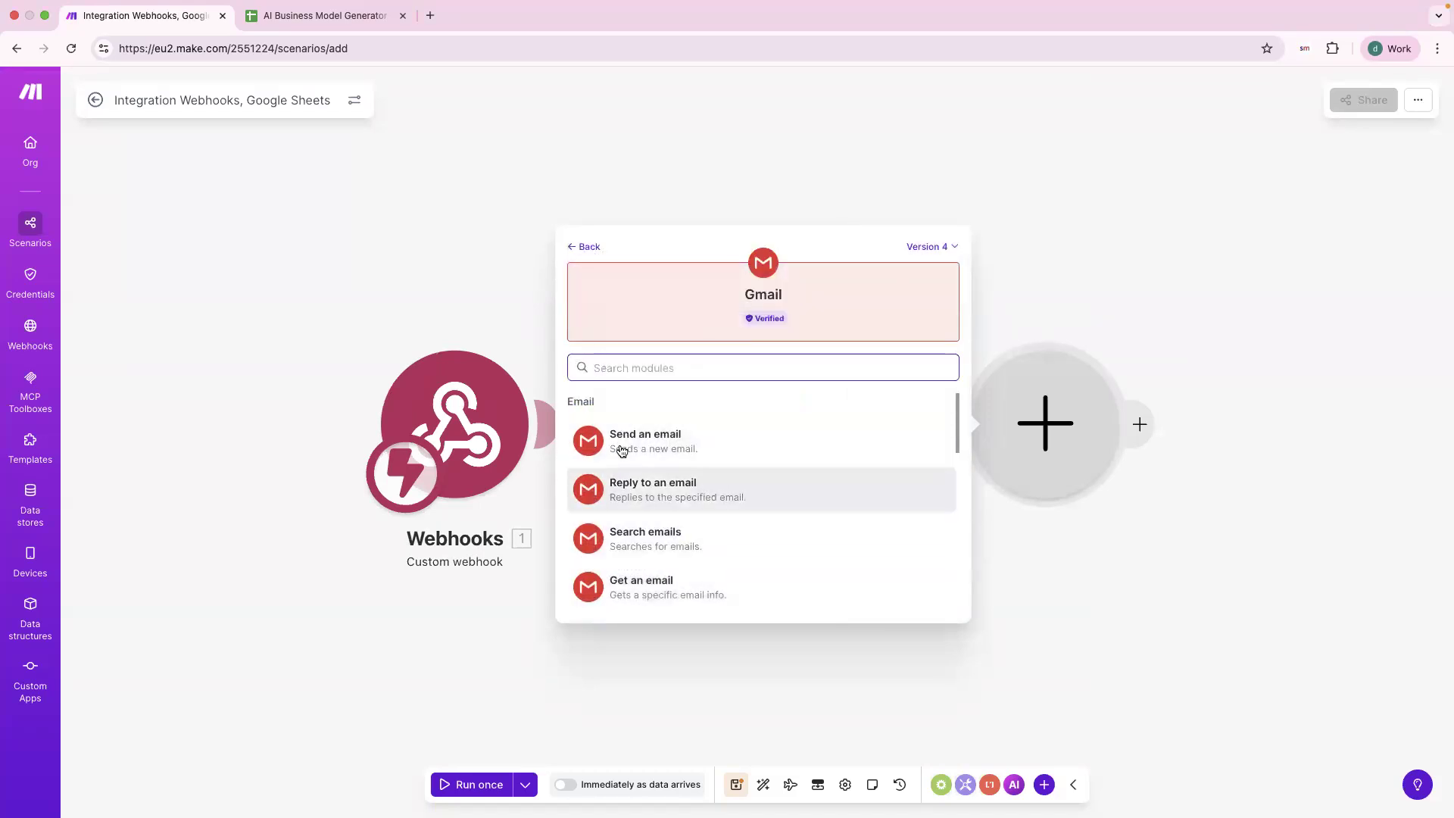
{"action": "left_click", "coordinate": [692, 444]}
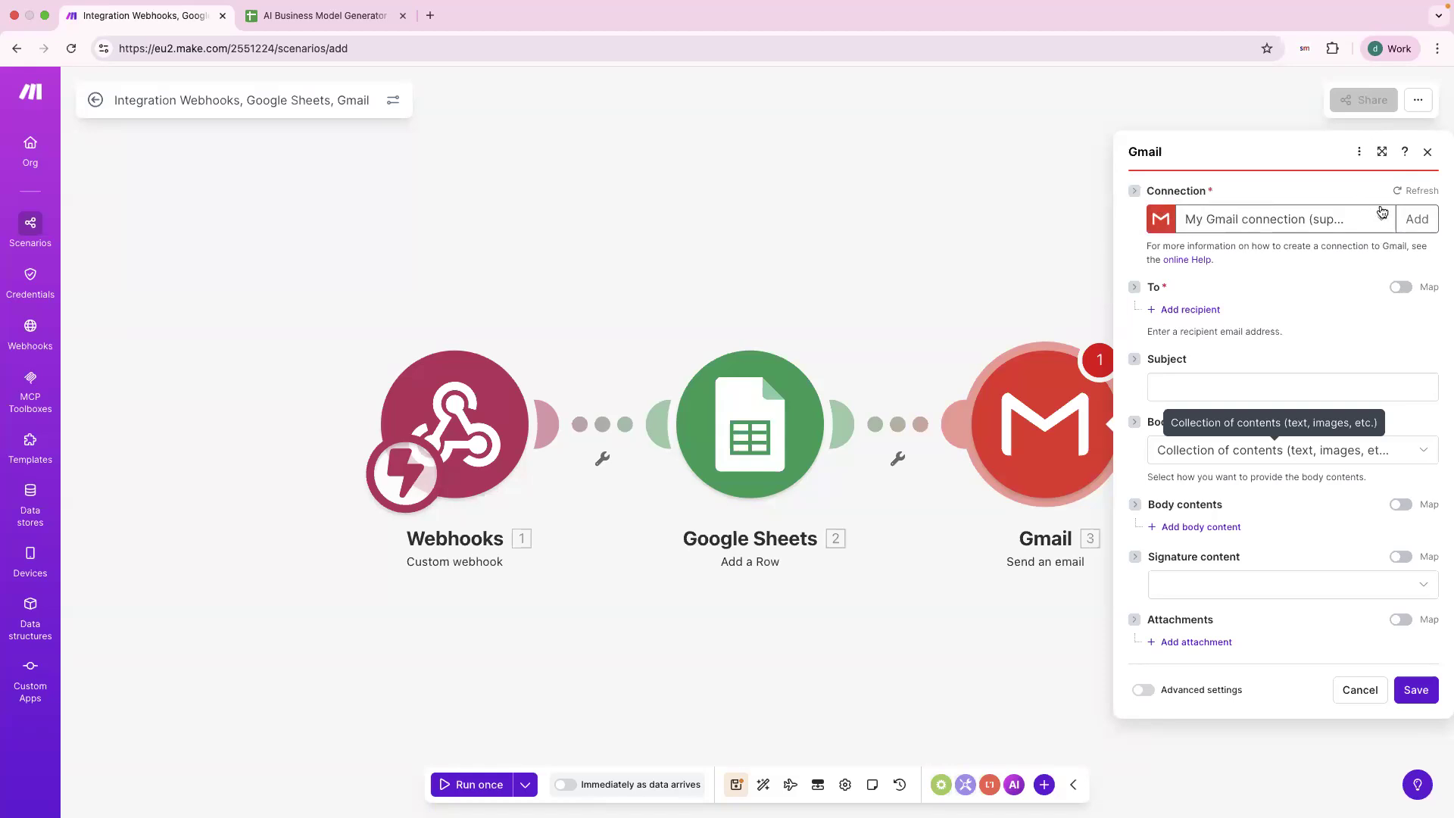
Set the first recipient to the form's mapped email_address value.
{"action": "left_click", "coordinate": [1187, 310]}
{"action": "left_click", "coordinate": [1210, 315]}
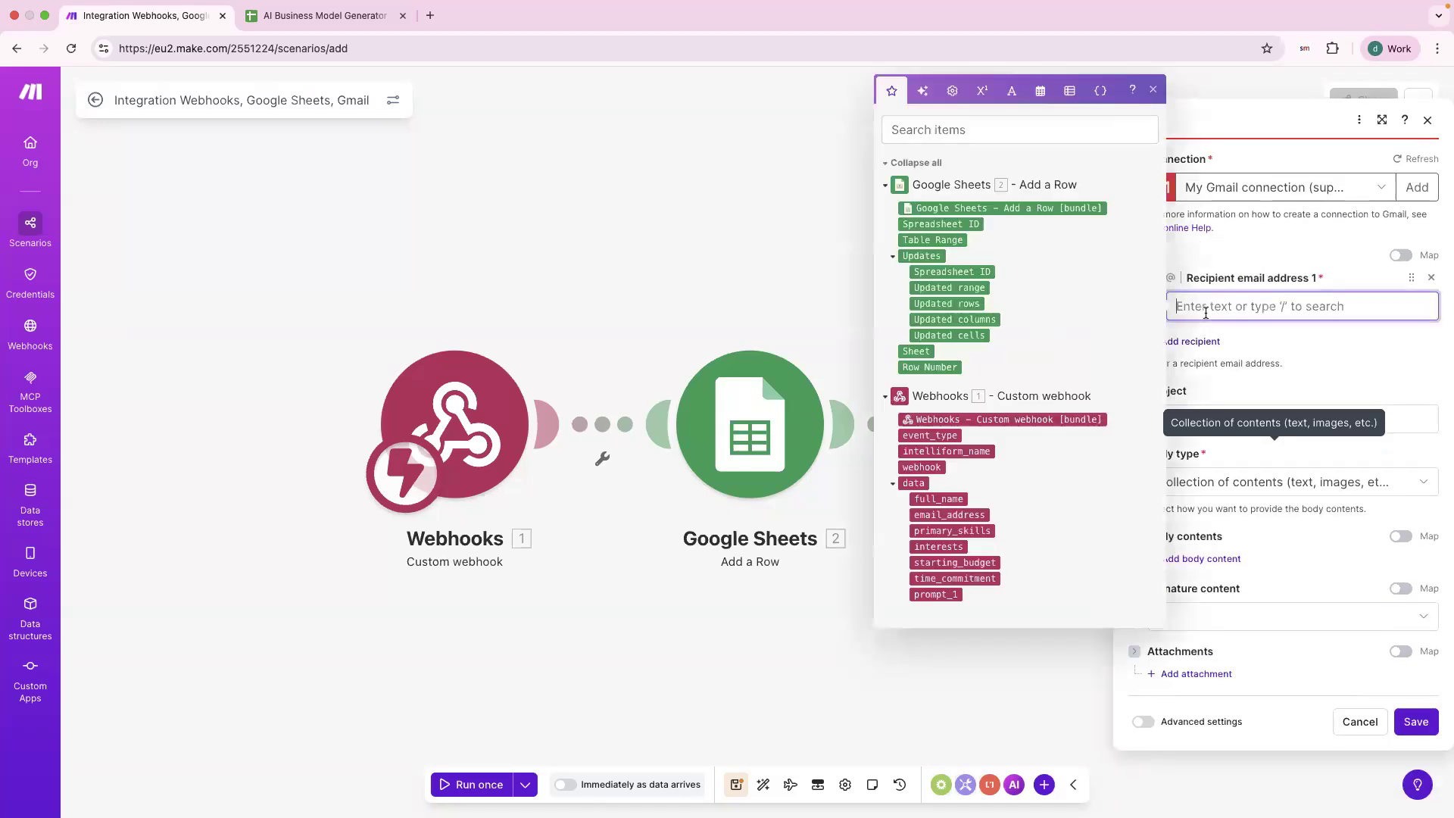
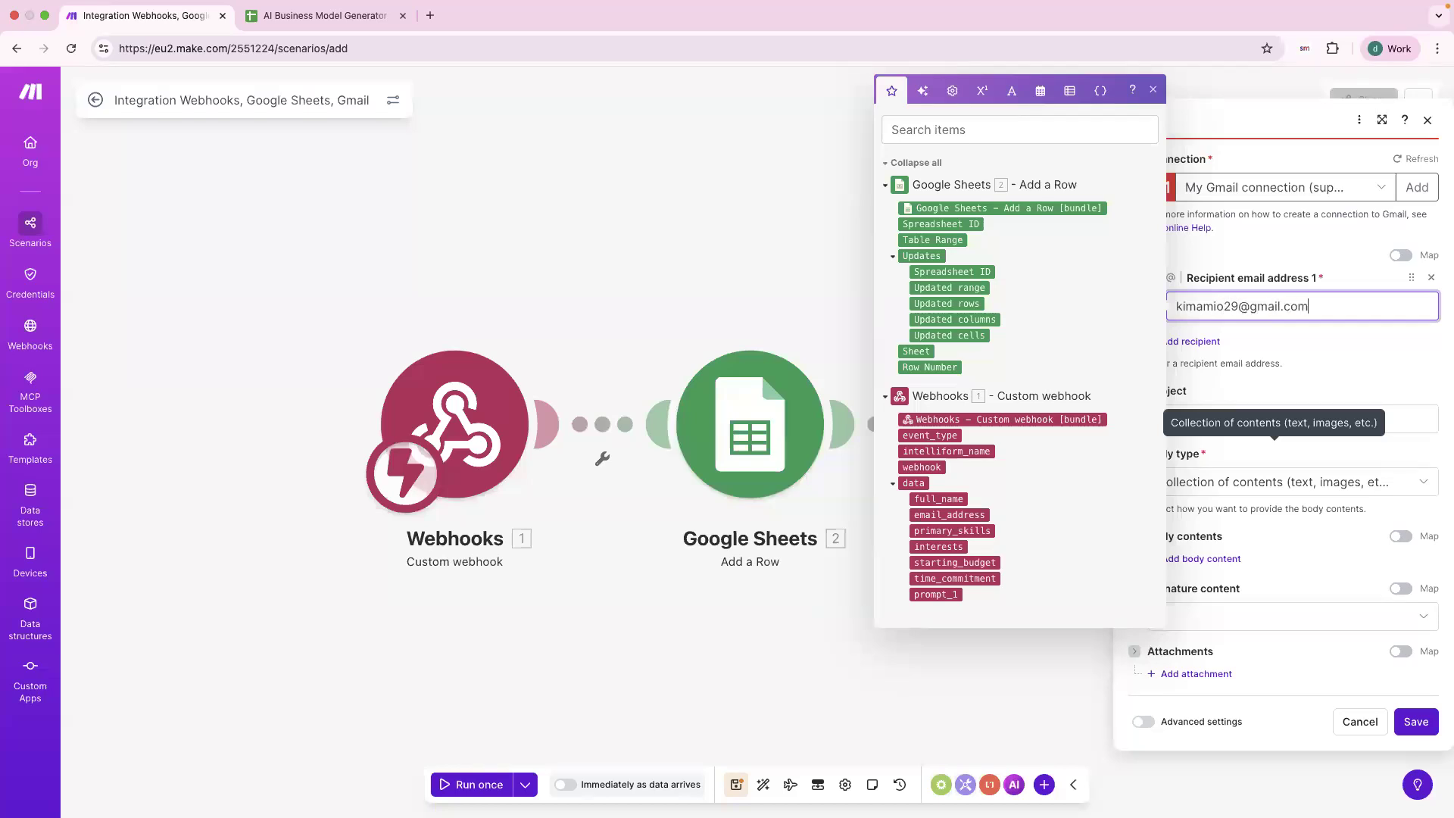
{"action": "key", "text": "Return"}
{"action": "key", "text": "BackSpace"}
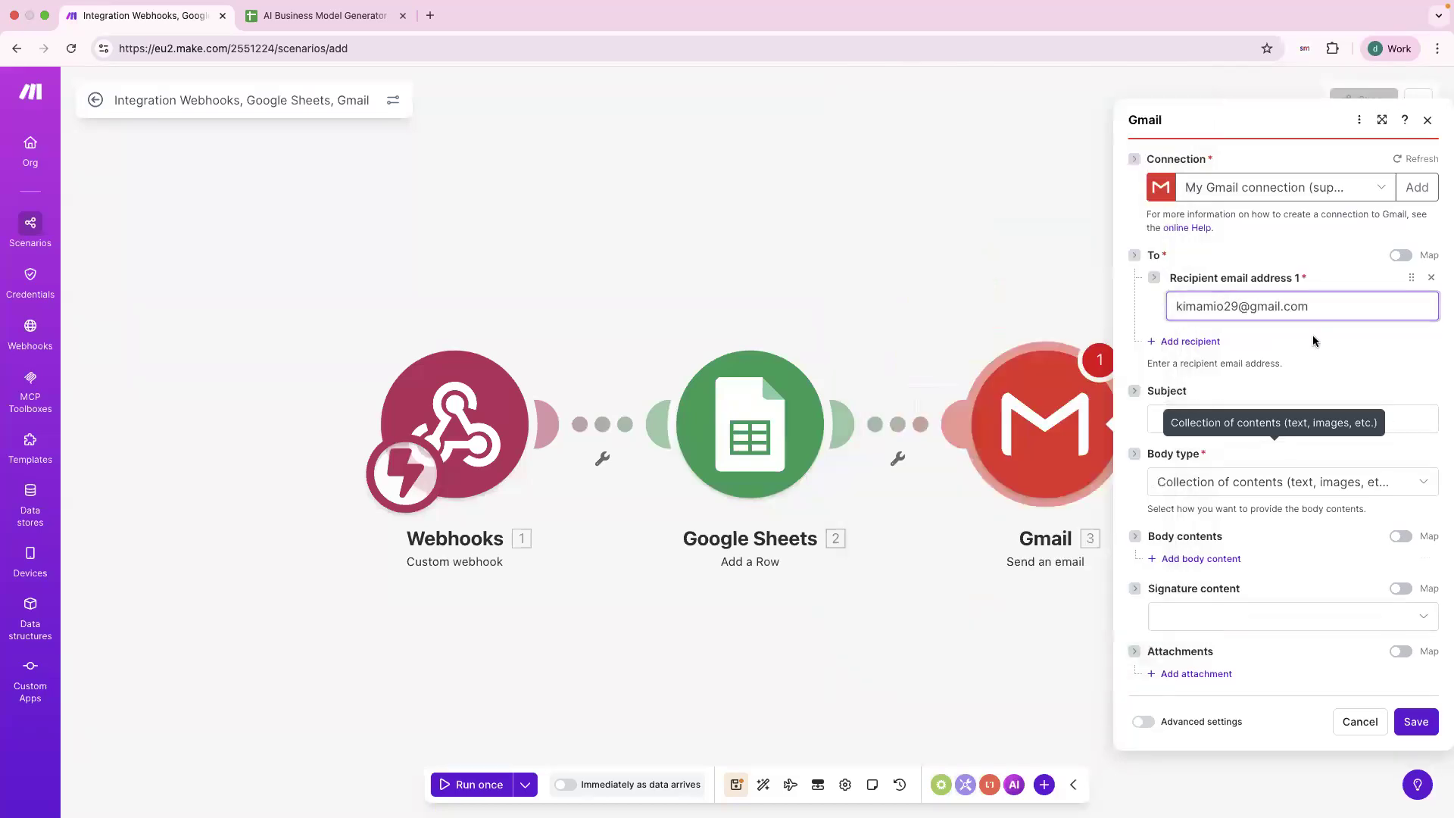
{"action": "key", "text": "super+a"}
{"action": "key", "text": "BackSpace"}
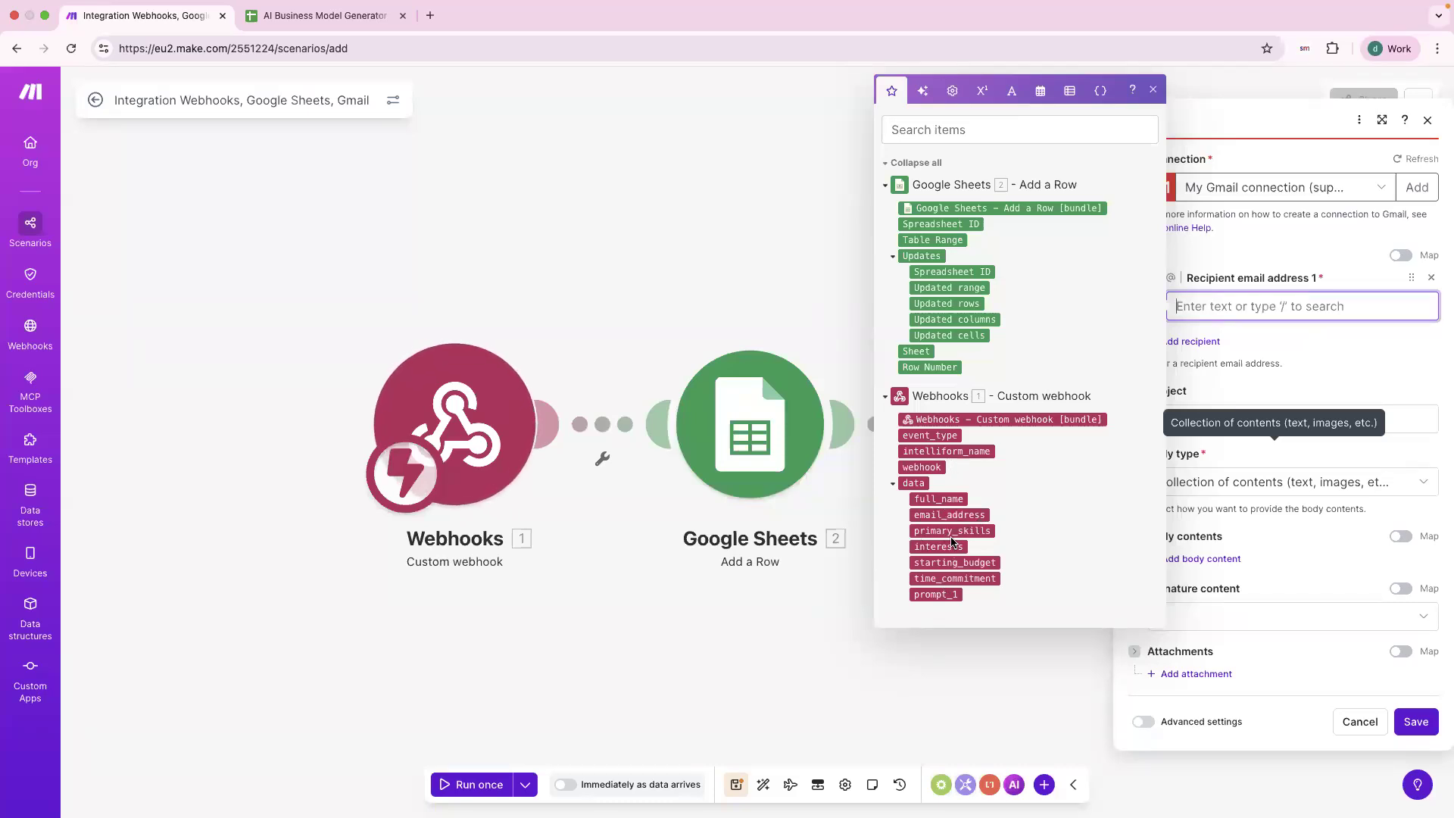
{"action": "left_click", "coordinate": [943, 516]}
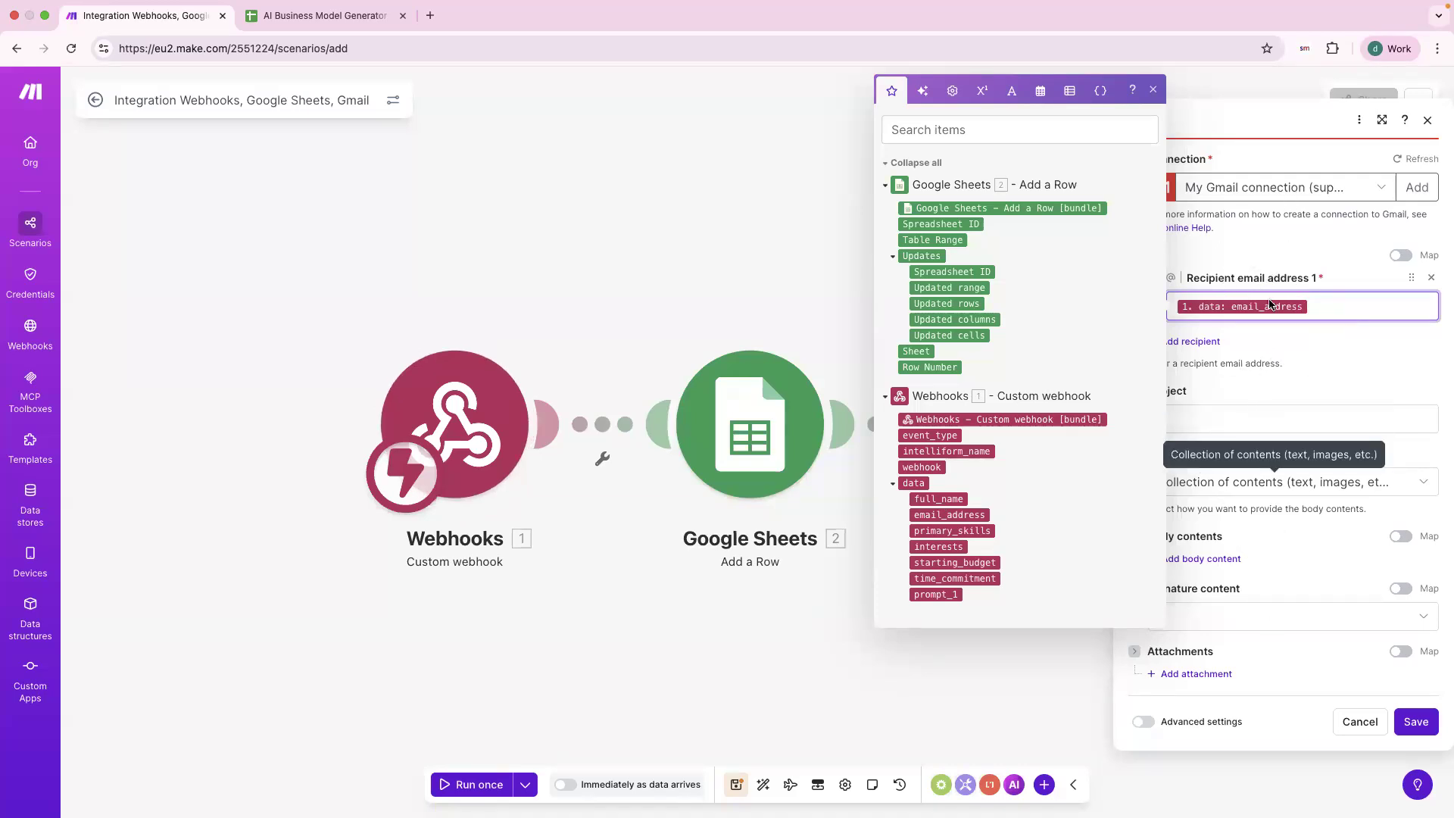
Add a second recipient with a fixed Gmail address.
{"action": "left_click_drag", "start_coordinate": [1197, 279], "coordinate": [1232, 280]}
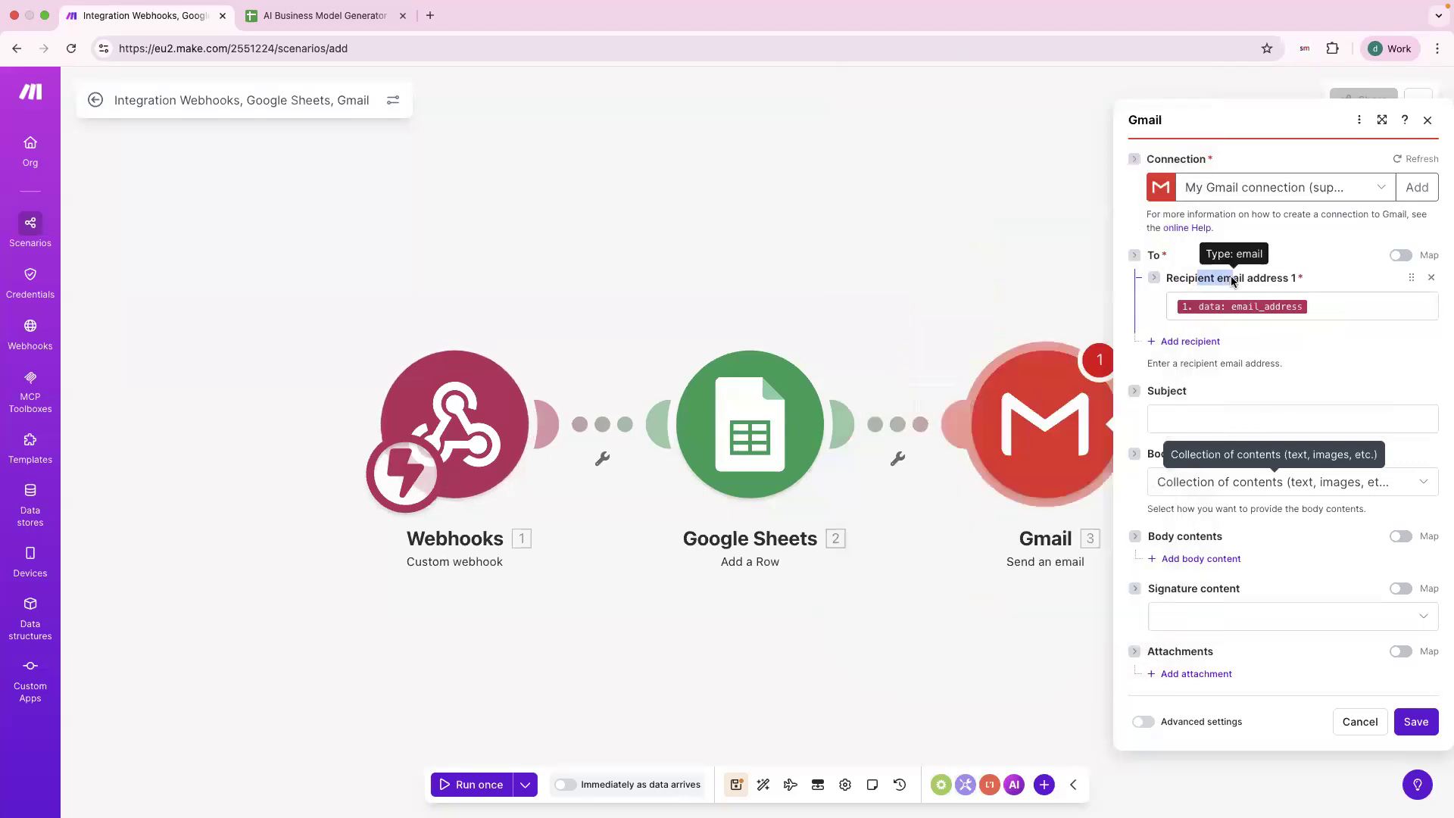
{"action": "left_click", "coordinate": [1235, 338]}
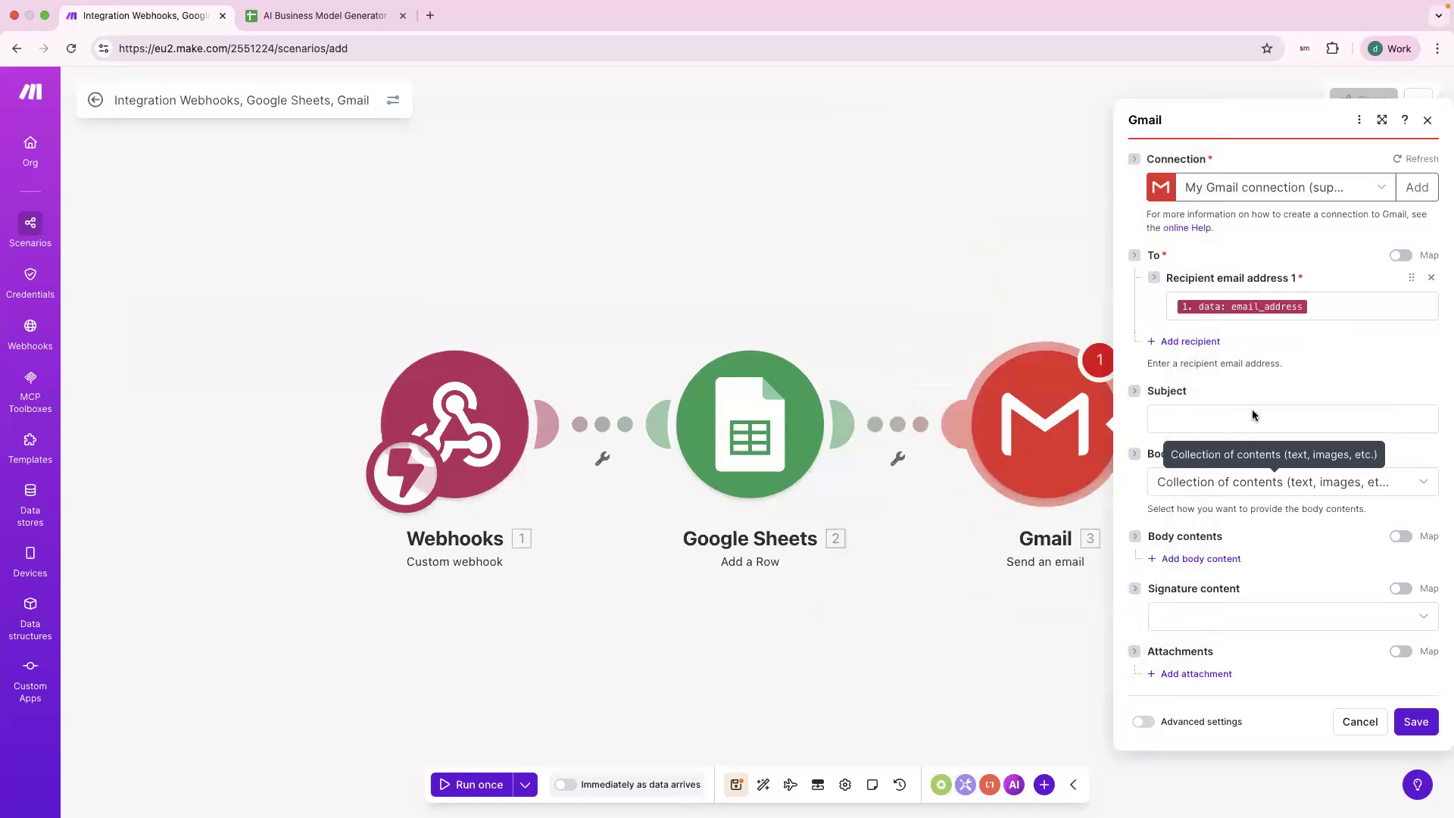
{"action": "left_click", "coordinate": [1206, 342]}
{"action": "left_click", "coordinate": [1206, 341]}
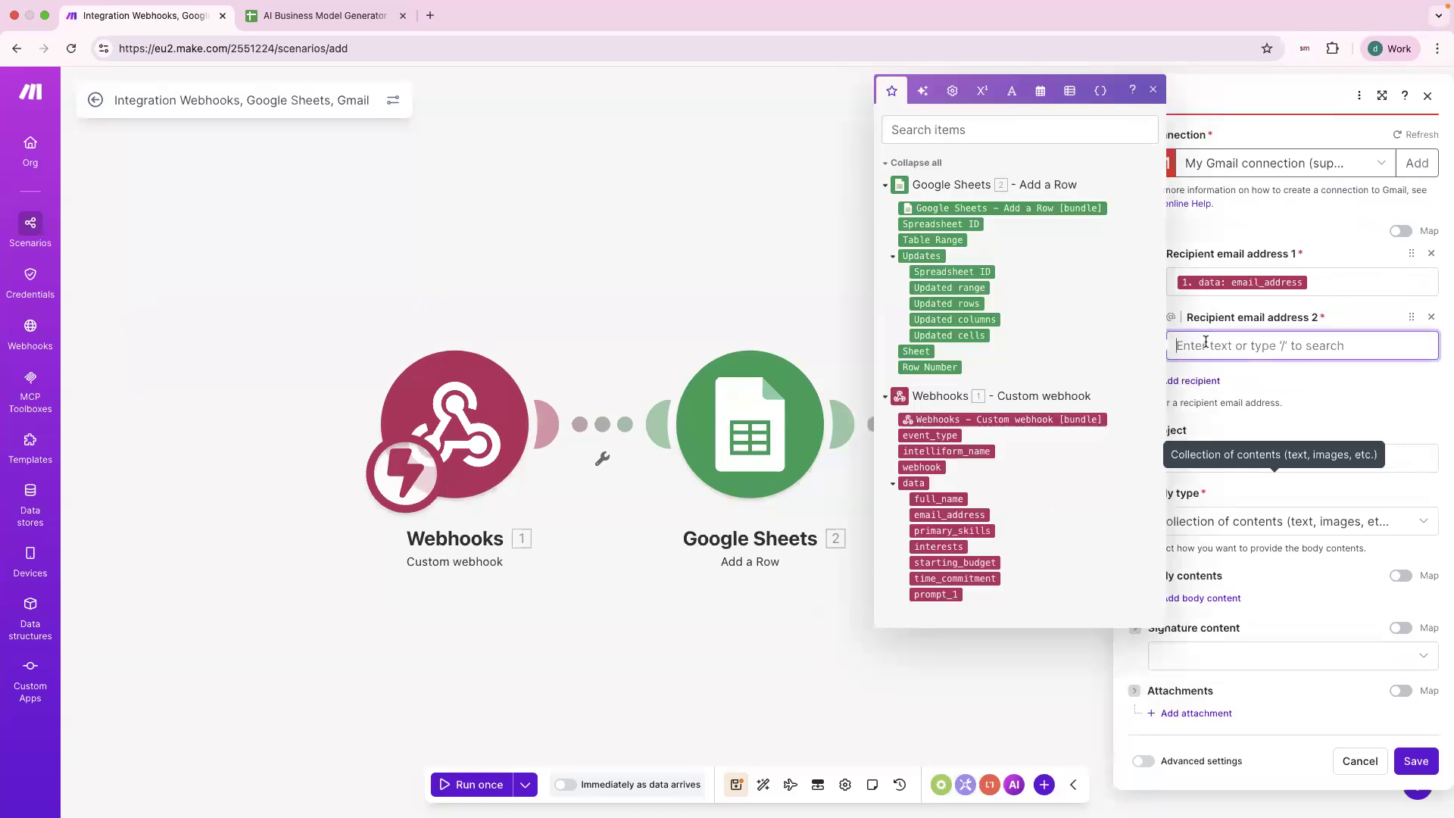
{"action": "left_click", "coordinate": [1301, 379]}
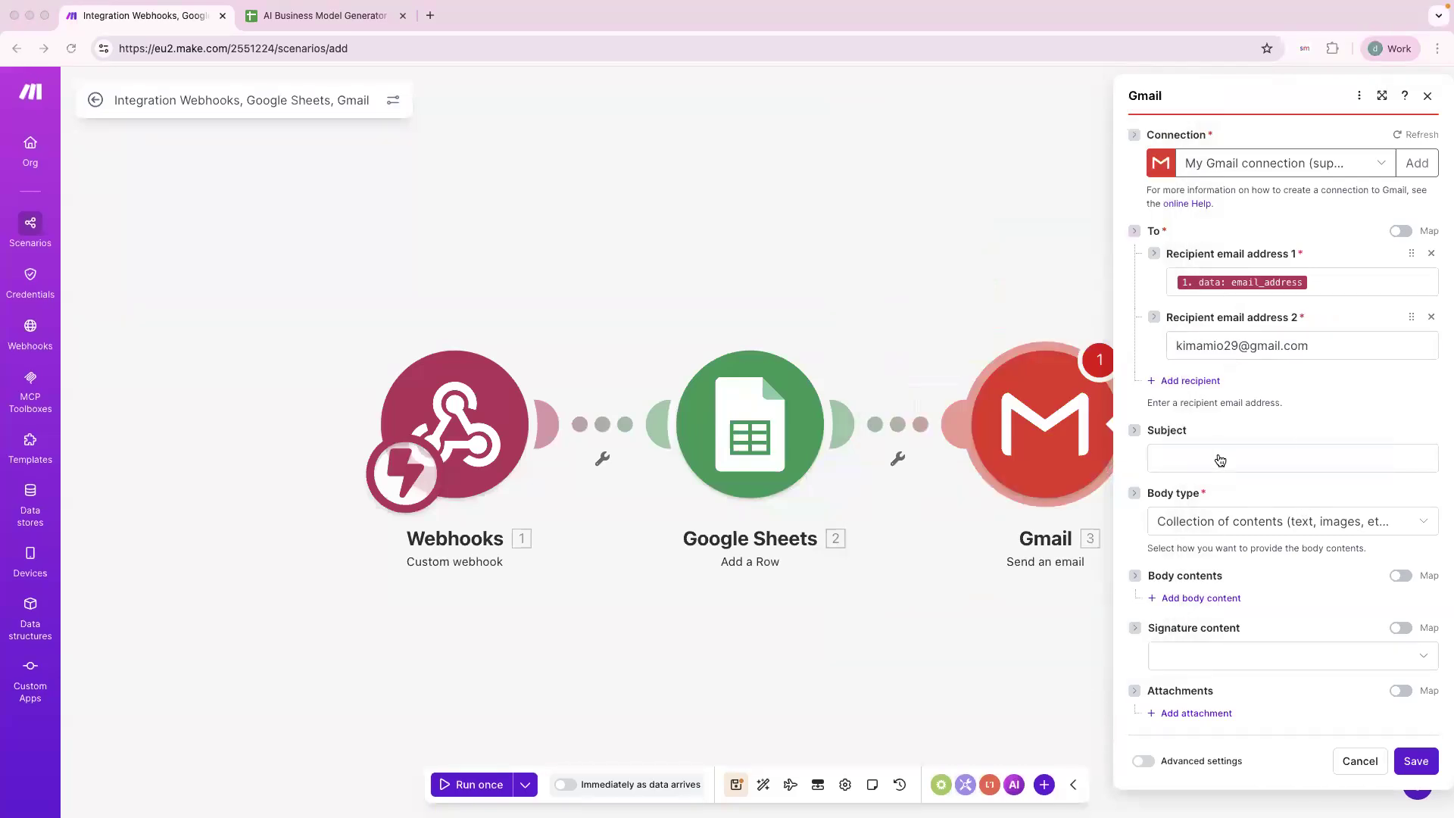
Paste the subject 'Your Personalized Business Idea Is Here'.
{"action": "left_click", "coordinate": [1216, 458]}
{"action": "type", "text": "Your Personalized Business Idea Is Here"}
{"action": "double_click", "coordinate": [1171, 457]}
{"action": "left_click", "coordinate": [1253, 456]}
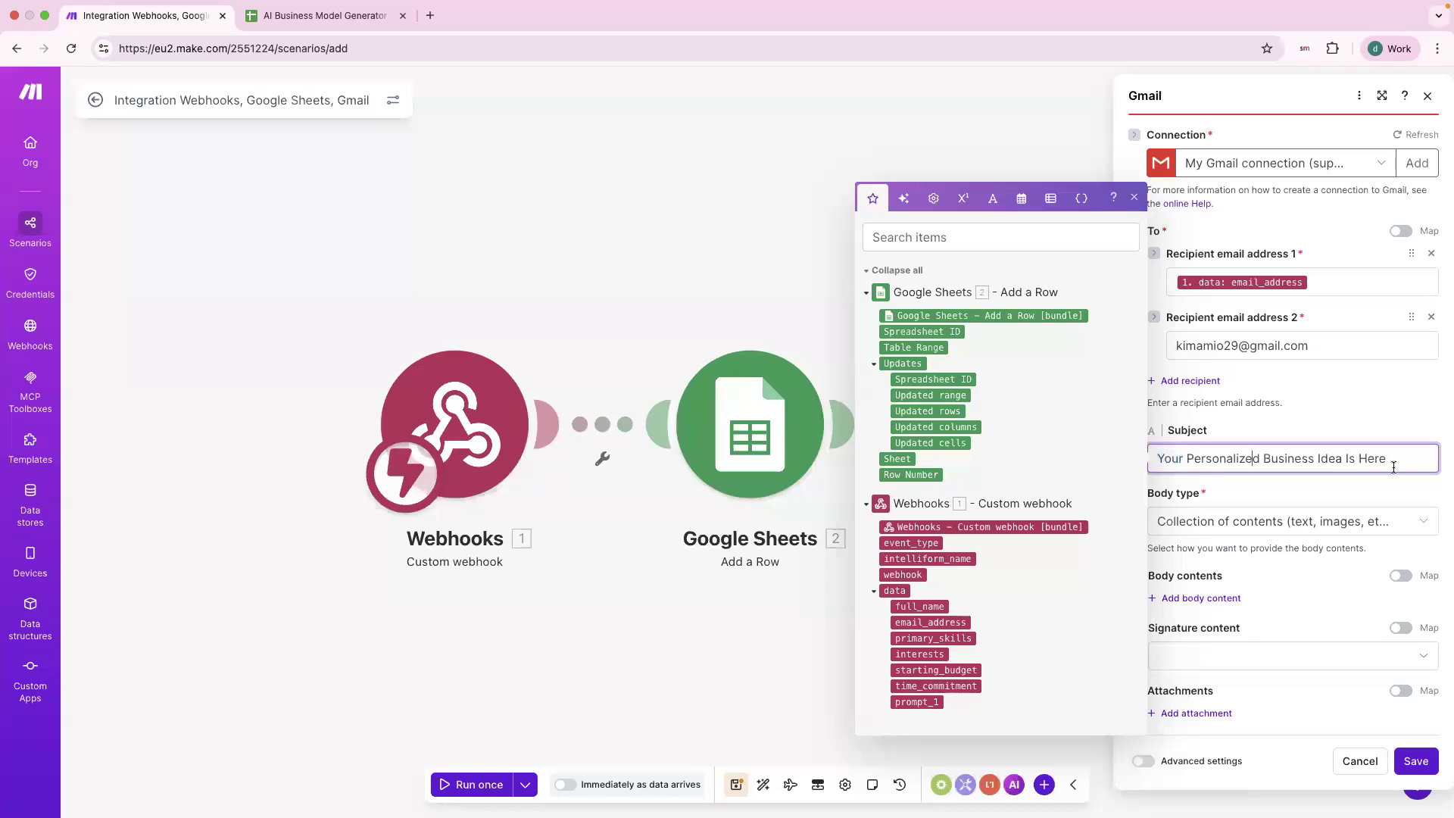
{"action": "left_click", "coordinate": [1266, 564]}
Add a Content 1 body block and paste the prepared email template with mapped fields.
{"action": "left_click", "coordinate": [1192, 598]}
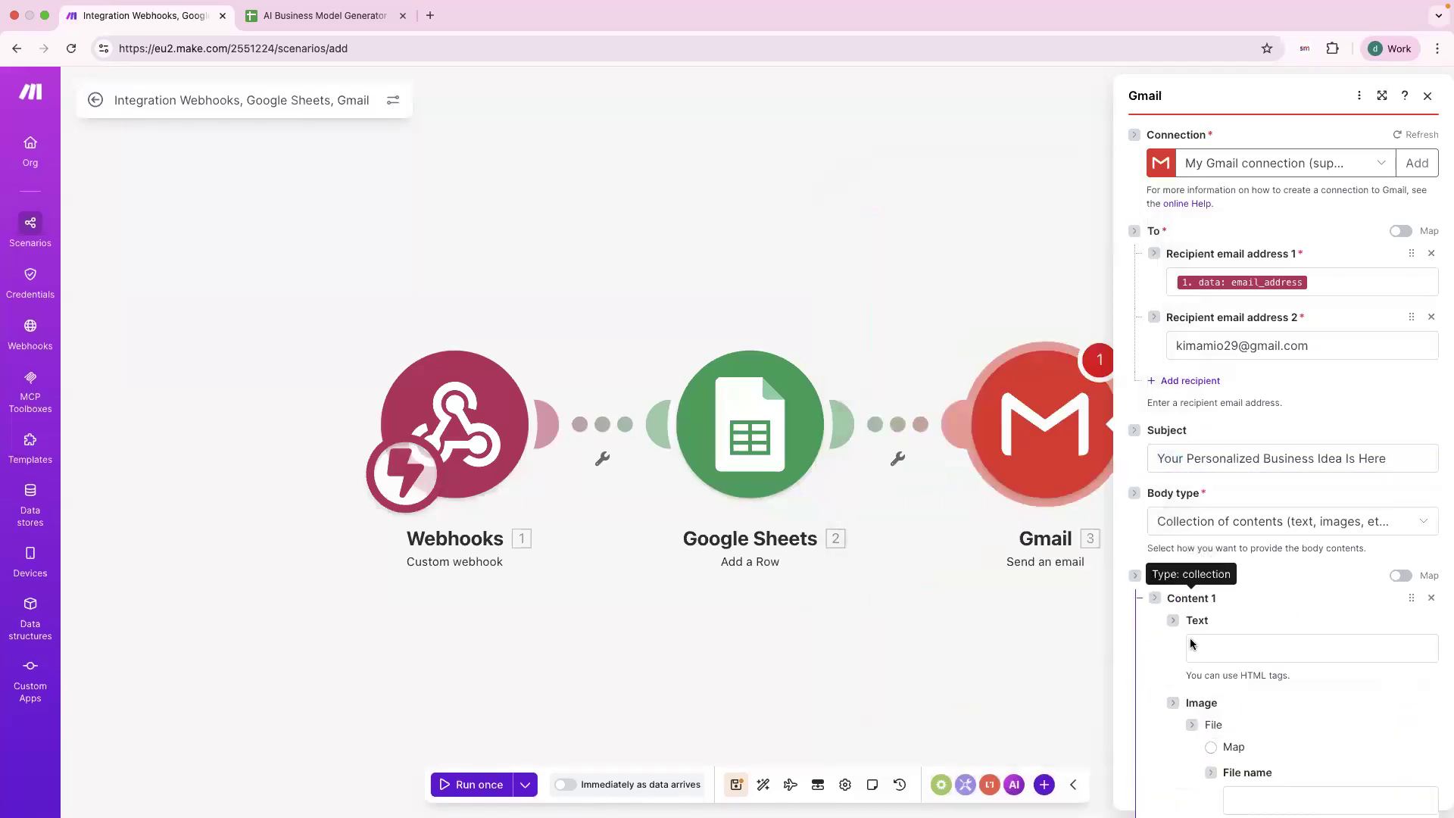
{"action": "scroll", "coordinate": [1197, 644], "scroll_direction": "down", "scroll_amount": 3}
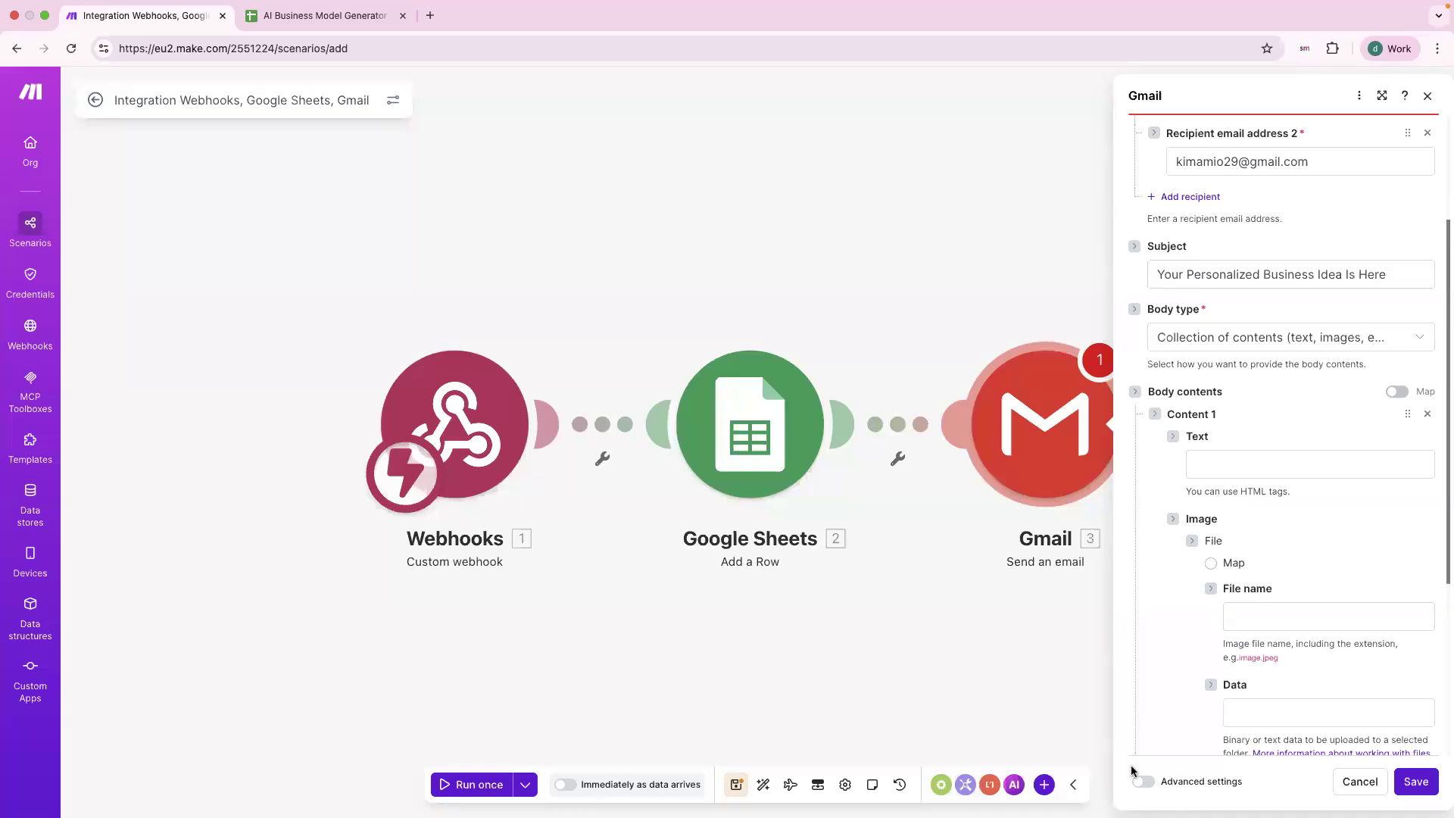
{"action": "key", "text": "super+Tab"}
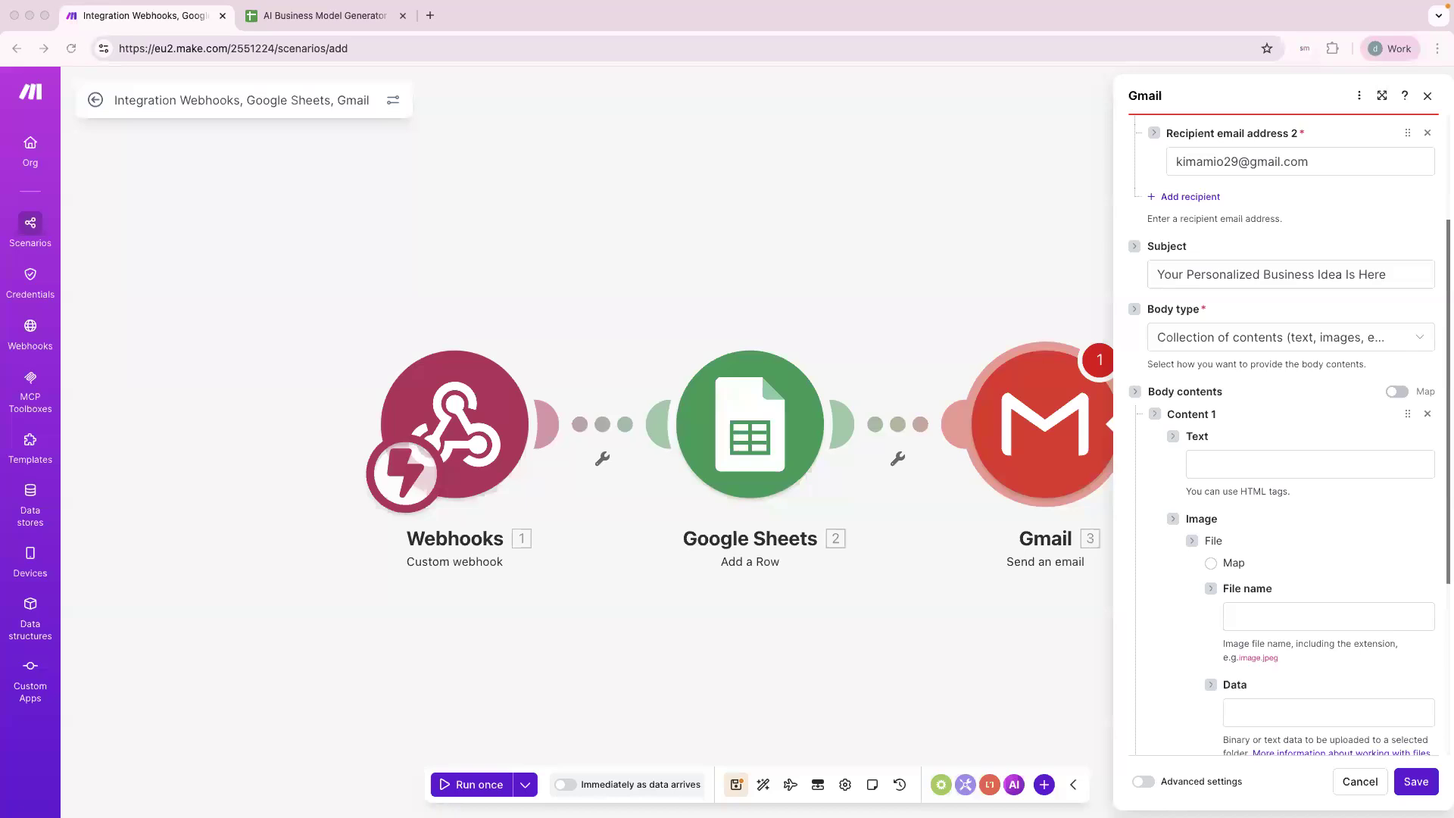
{"action": "left_click", "coordinate": [1211, 461]}
{"action": "key", "text": "super+v"}
{"action": "scroll", "coordinate": [1288, 341], "scroll_direction": "up", "scroll_amount": 5}
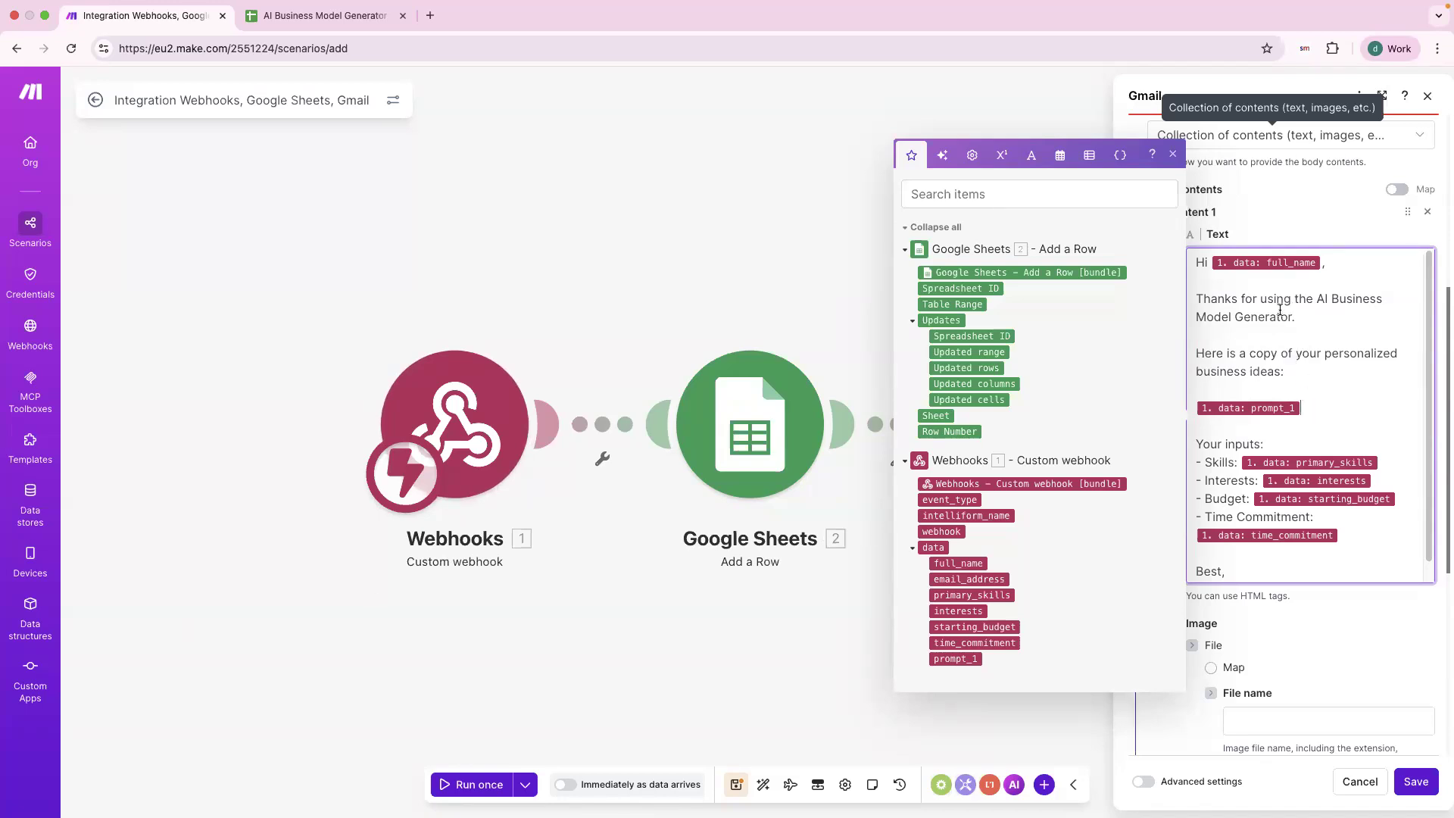
Review the thank-you line and the prompt_1 business ideas line in the body.
{"action": "left_click", "coordinate": [1269, 355]}
{"action": "scroll", "coordinate": [1245, 307], "scroll_direction": "up", "scroll_amount": 1}
{"action": "left_click_drag", "start_coordinate": [1197, 340], "coordinate": [1296, 361]}
{"action": "left_click", "coordinate": [1296, 363]}
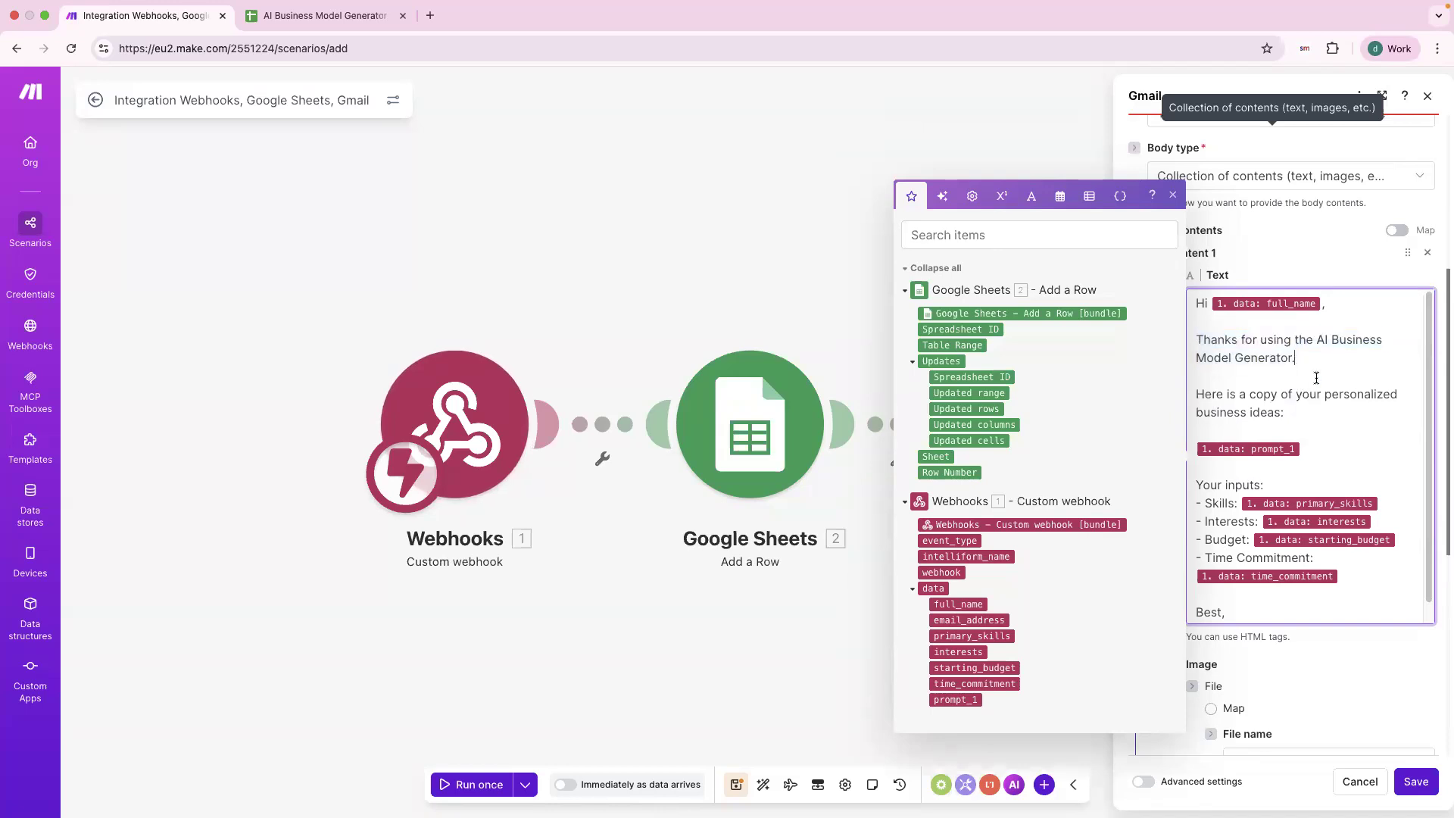
{"action": "scroll", "coordinate": [1318, 364], "scroll_direction": "down", "scroll_amount": 1}
{"action": "scroll", "coordinate": [1315, 358], "scroll_direction": "down", "scroll_amount": 1}
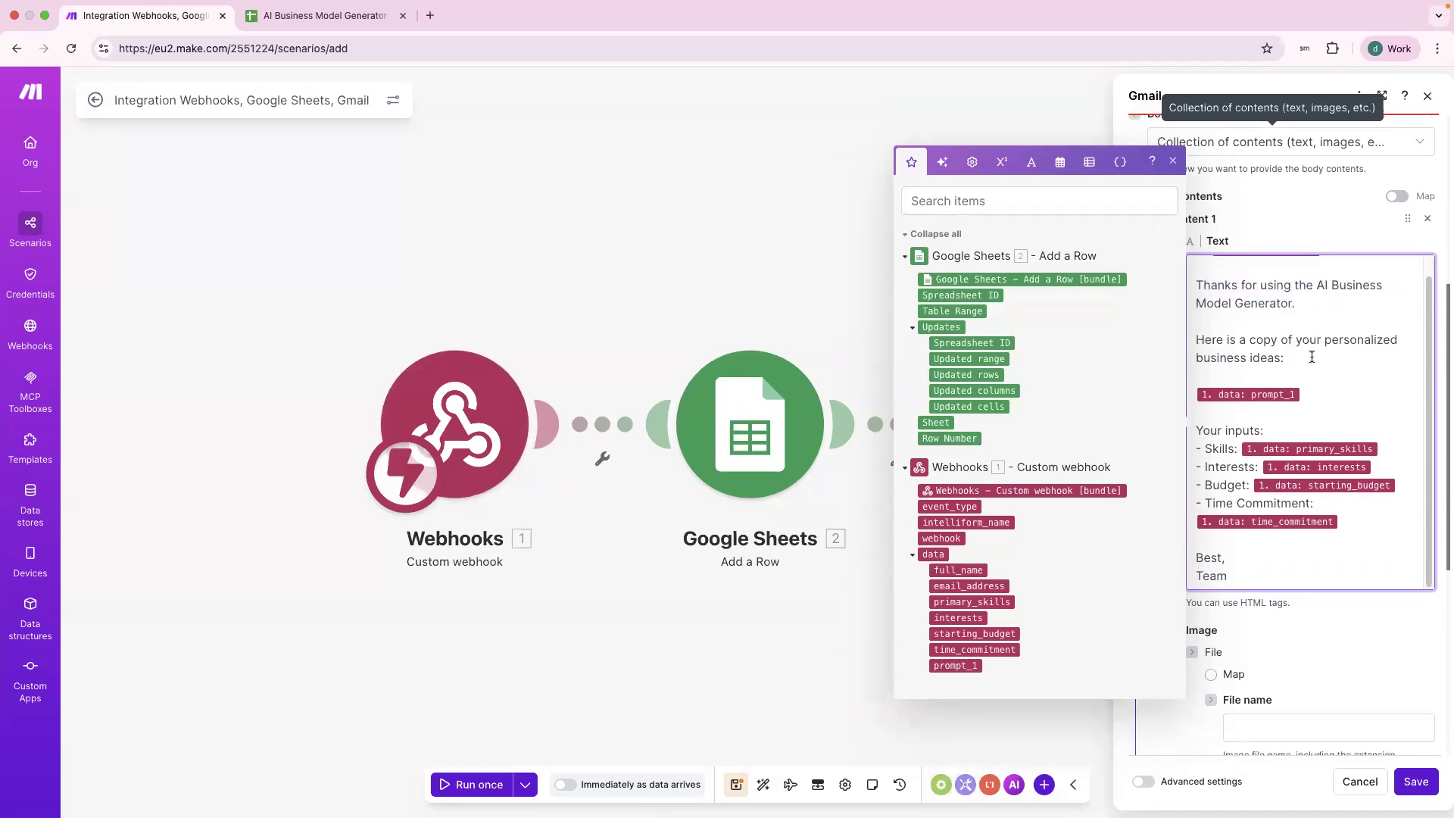
{"action": "triple_click", "coordinate": [1238, 335]}
{"action": "left_click", "coordinate": [1336, 365]}
Check the inputs list through time_commitment and the 'Team' sign-off, then close the mapping list.
{"action": "scroll", "coordinate": [1308, 464], "scroll_direction": "down", "scroll_amount": 1}
{"action": "left_click_drag", "start_coordinate": [1233, 387], "coordinate": [1241, 465]}
{"action": "left_click", "coordinate": [1244, 462]}
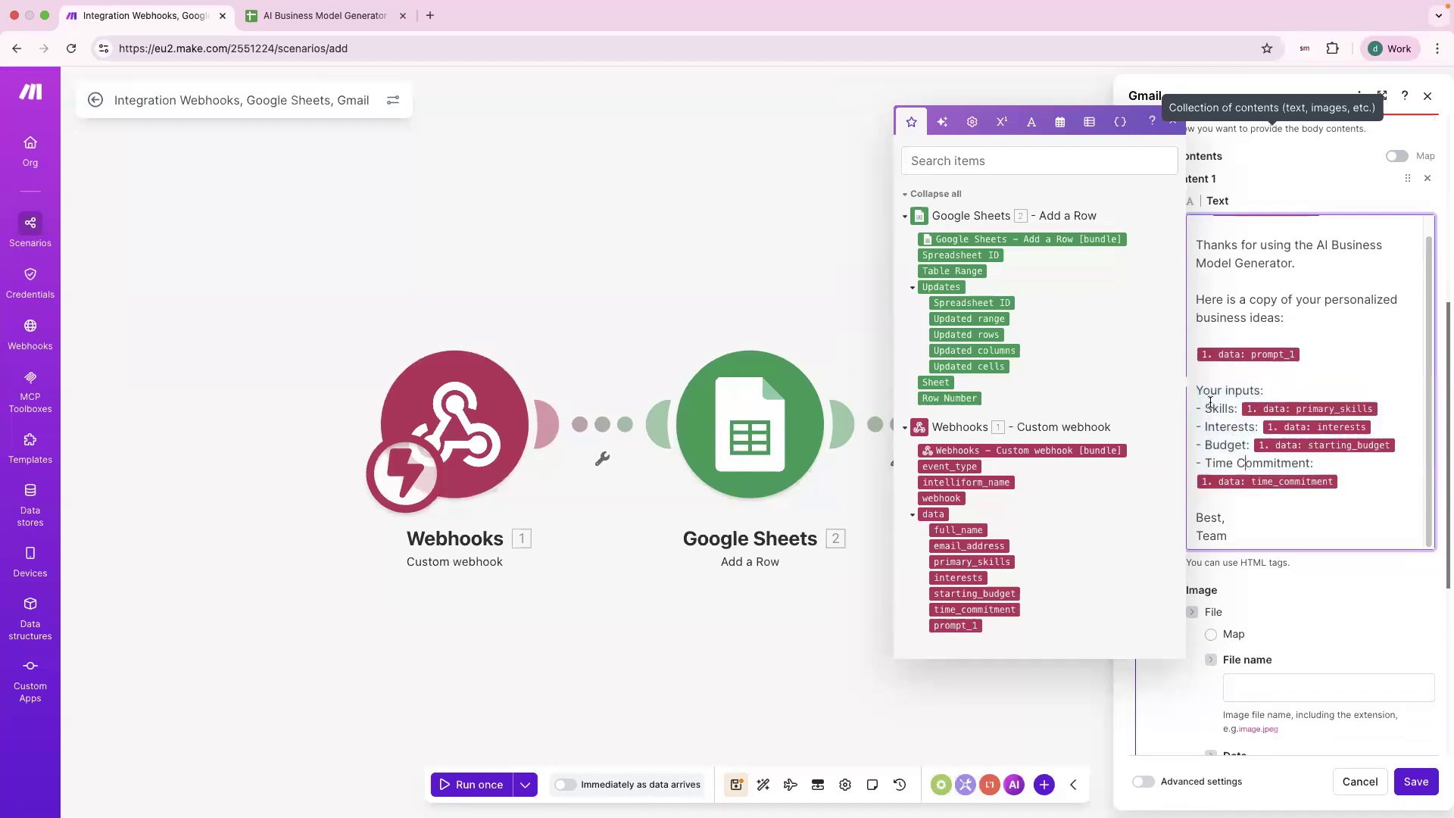
{"action": "left_click", "coordinate": [1215, 427]}
{"action": "left_click", "coordinate": [1350, 482]}
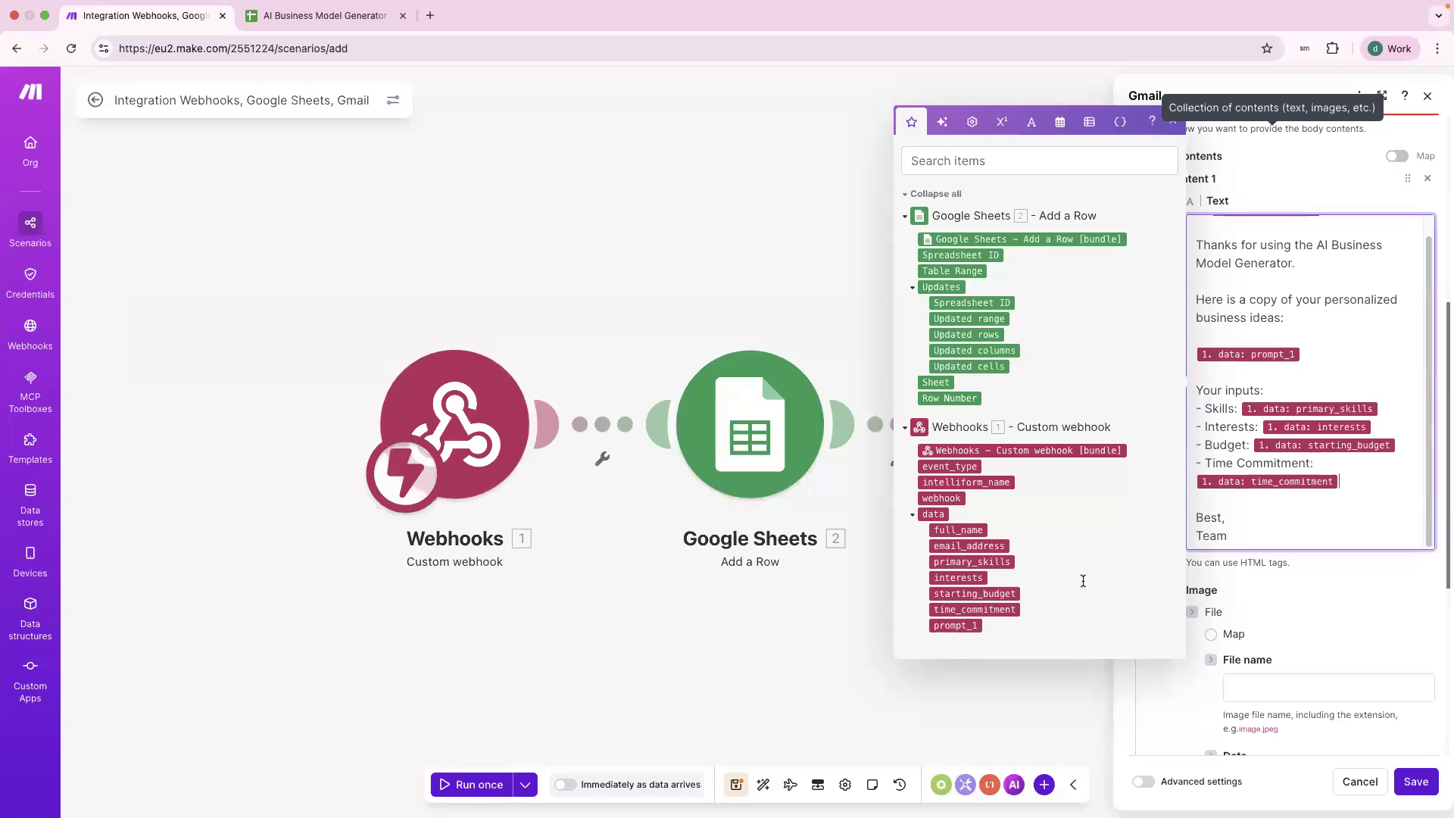
{"action": "scroll", "coordinate": [1368, 480], "scroll_direction": "up", "scroll_amount": 1}
{"action": "scroll", "coordinate": [1367, 480], "scroll_direction": "down", "scroll_amount": 1}
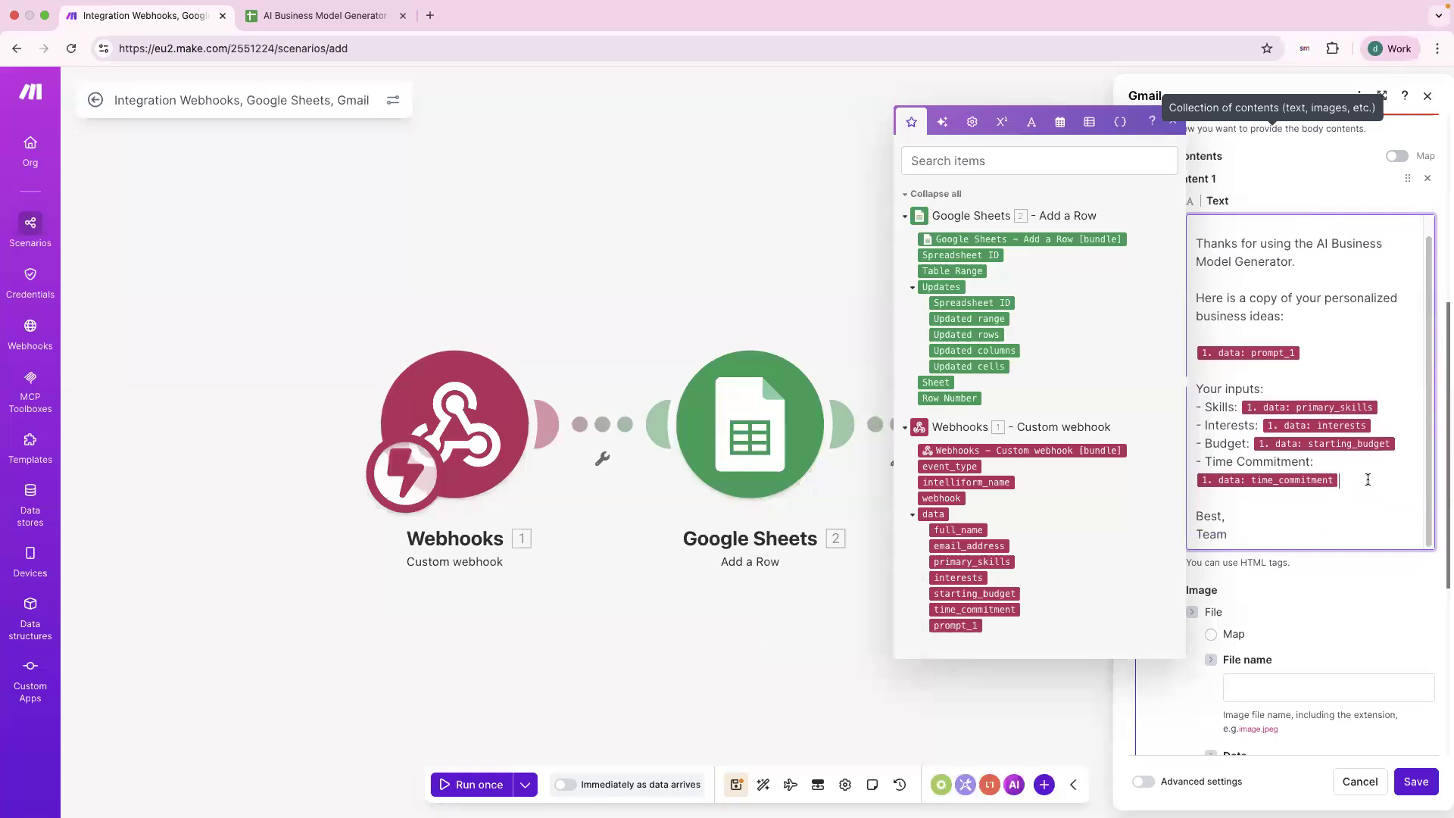
{"action": "scroll", "coordinate": [1206, 511], "scroll_direction": "down", "scroll_amount": 1}
{"action": "left_click_drag", "start_coordinate": [1204, 514], "coordinate": [1235, 520]}
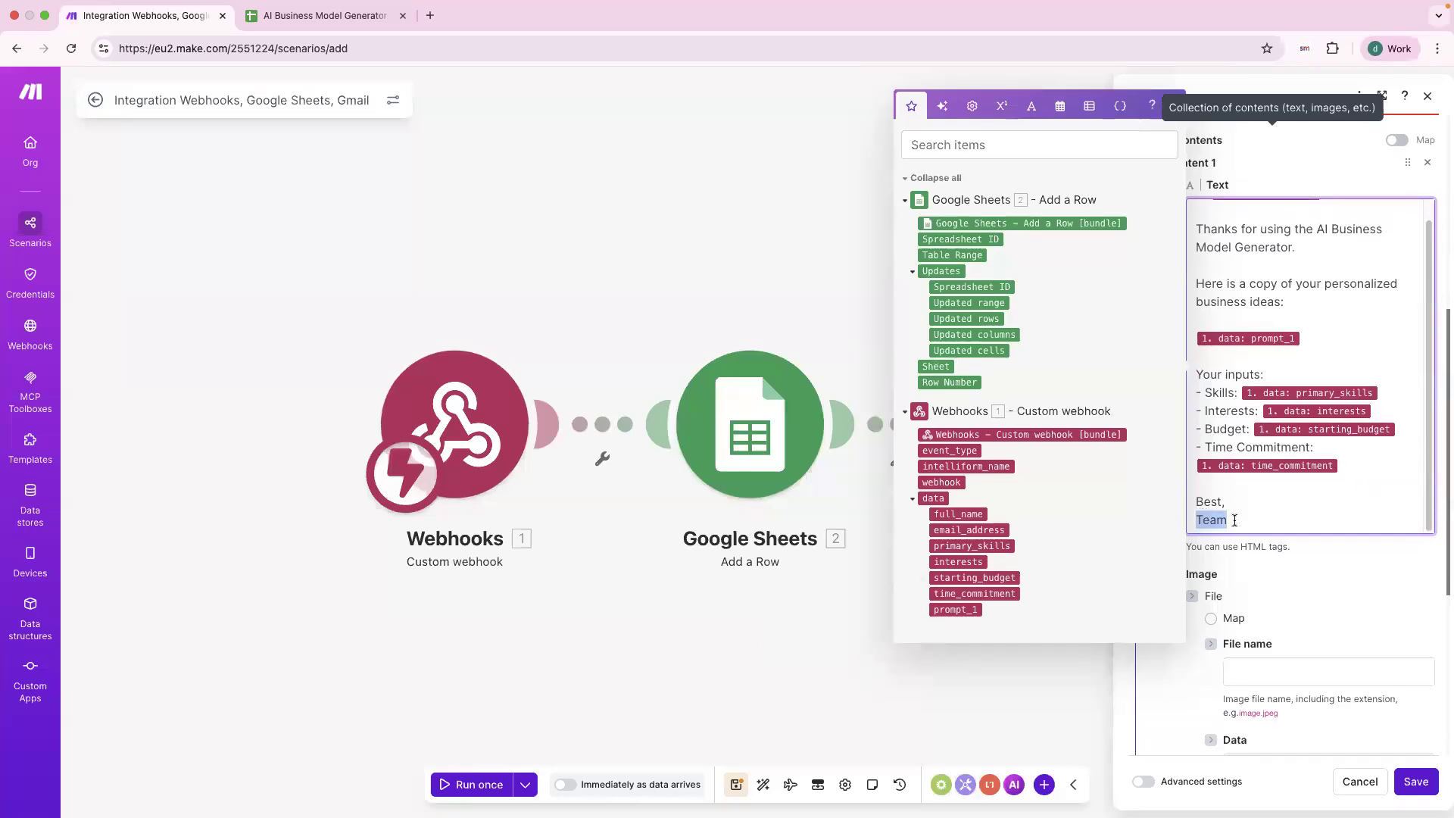
{"action": "left_click", "coordinate": [1212, 522]}
{"action": "left_click", "coordinate": [1269, 575]}
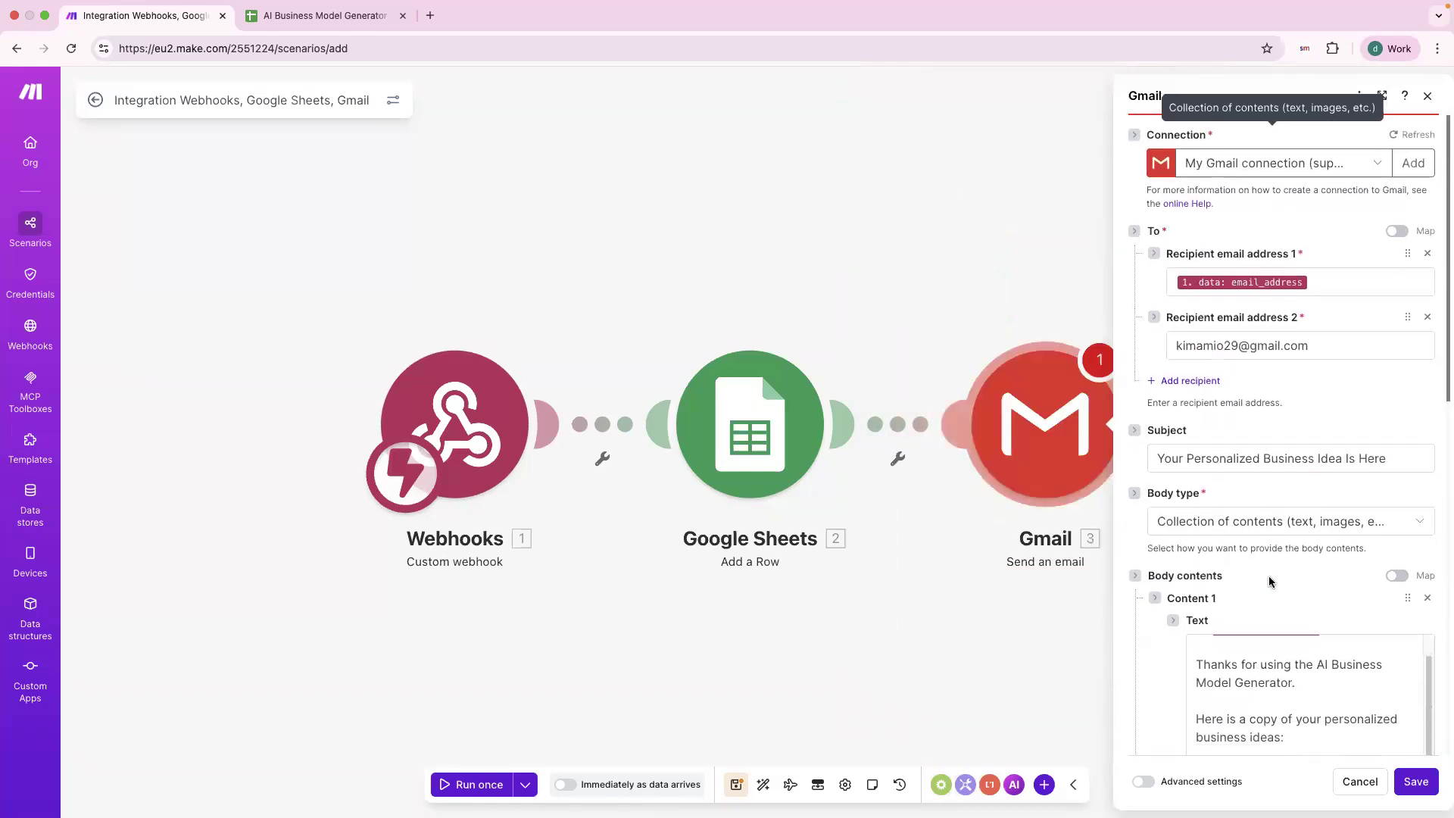
Save the Gmail step settings and the whole scenario.
{"action": "scroll", "coordinate": [1270, 576], "scroll_direction": "down", "scroll_amount": 6}
{"action": "scroll", "coordinate": [1270, 578], "scroll_direction": "down", "scroll_amount": 5}
{"action": "left_click", "coordinate": [1415, 782]}
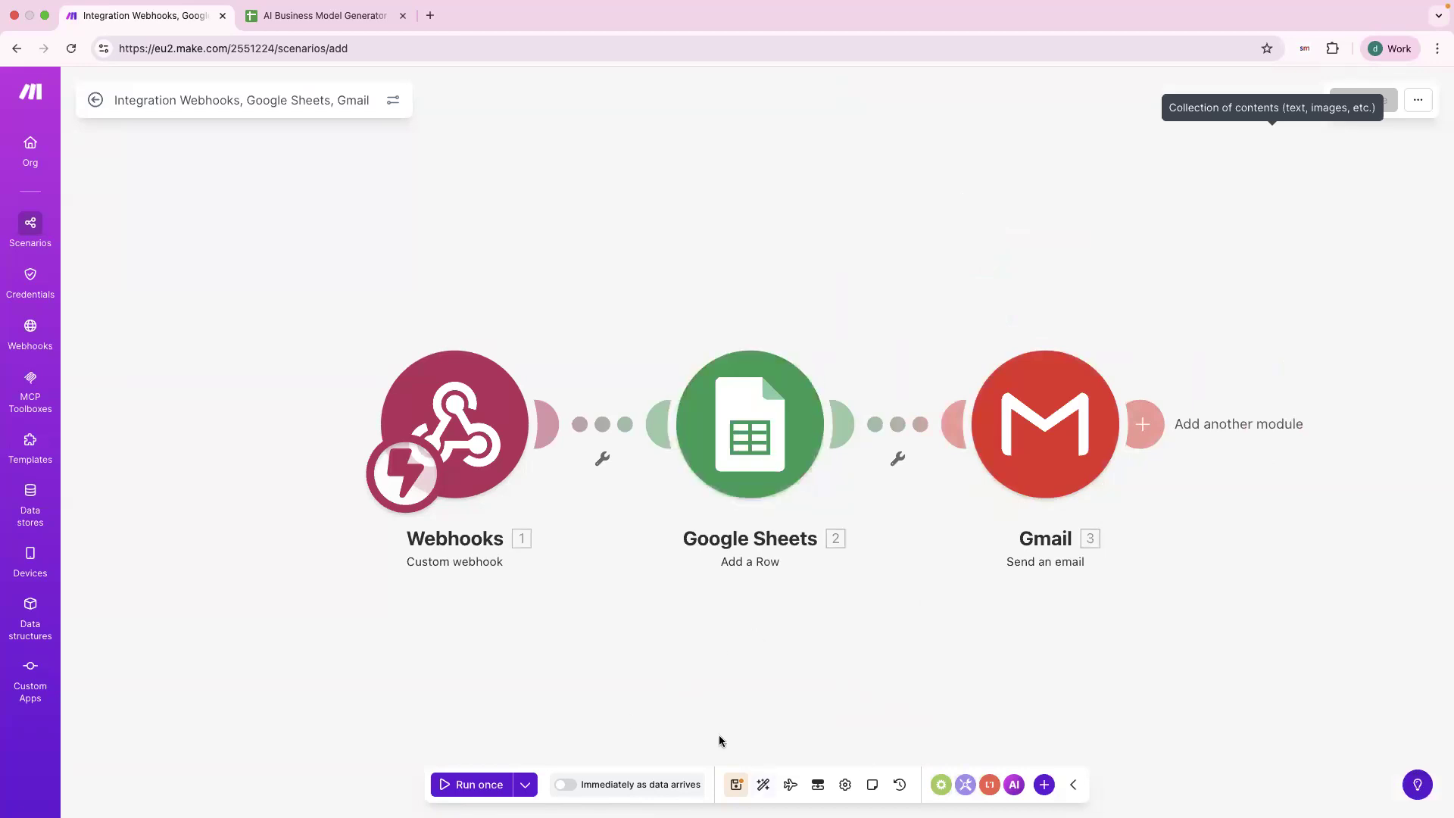
{"action": "left_click", "coordinate": [739, 792]}
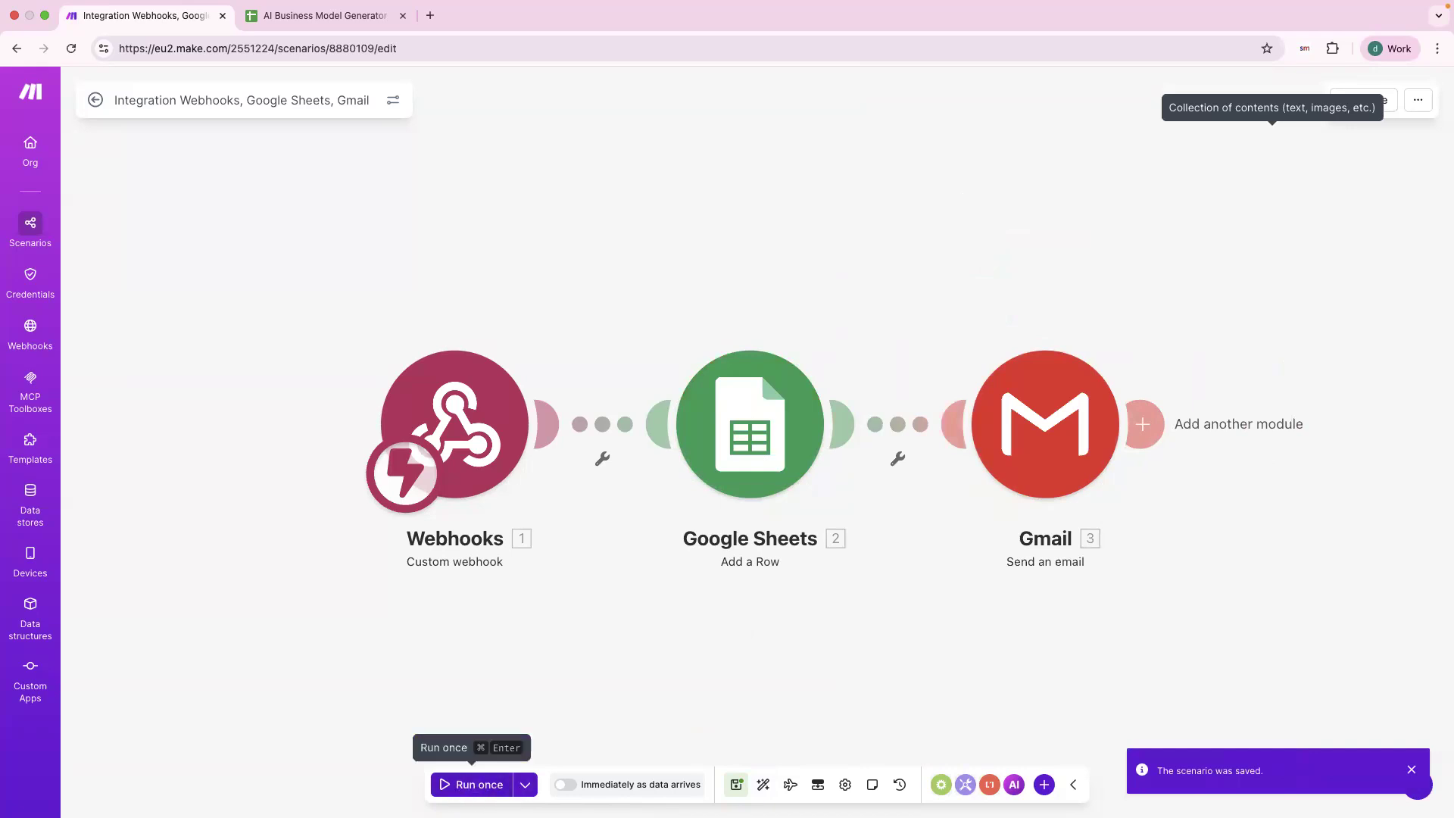
Run the scenario once so it waits for form data, then go to AskSpot.
{"action": "left_click", "coordinate": [481, 784]}
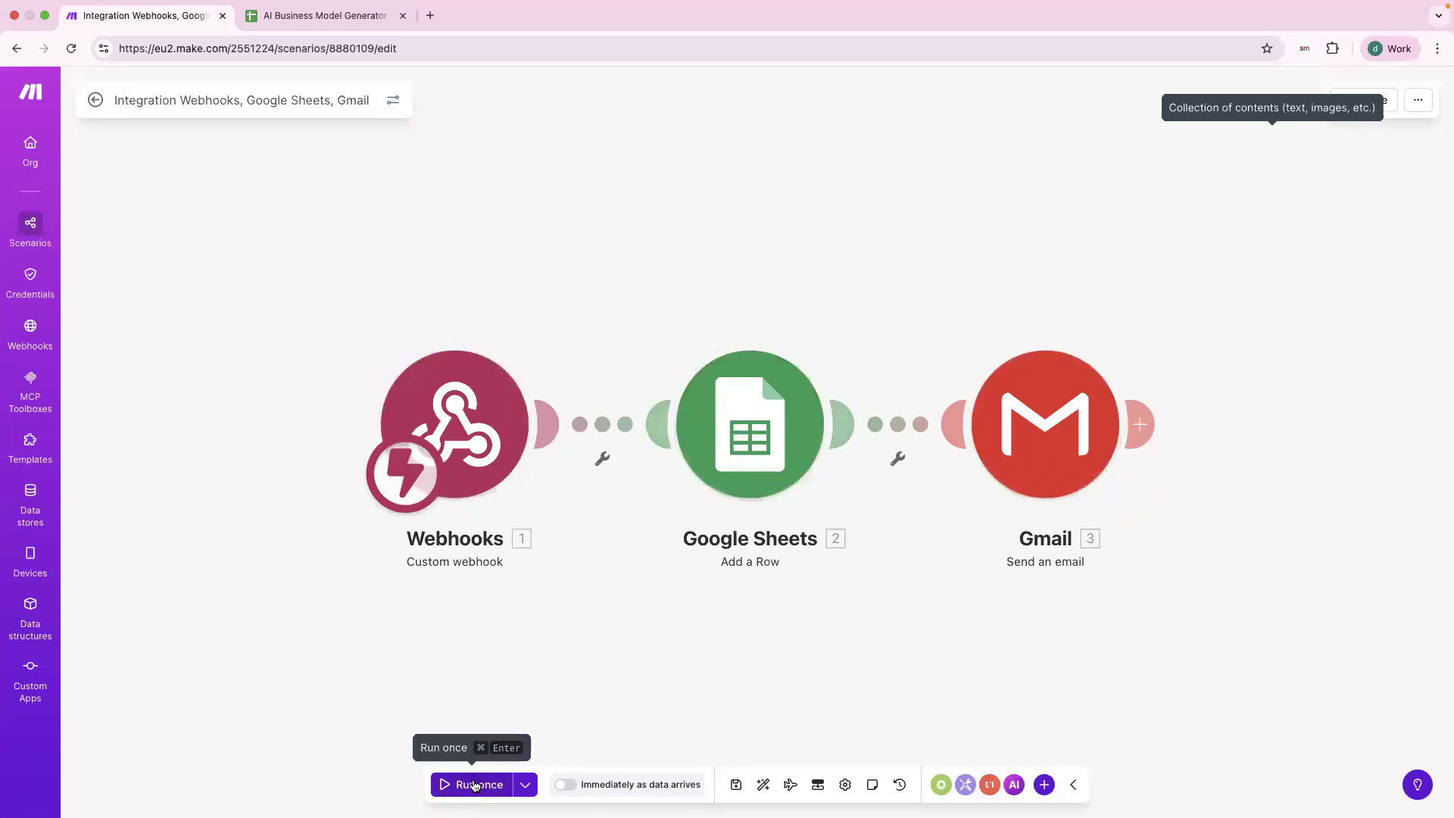
{"action": "left_click", "coordinate": [482, 771]}
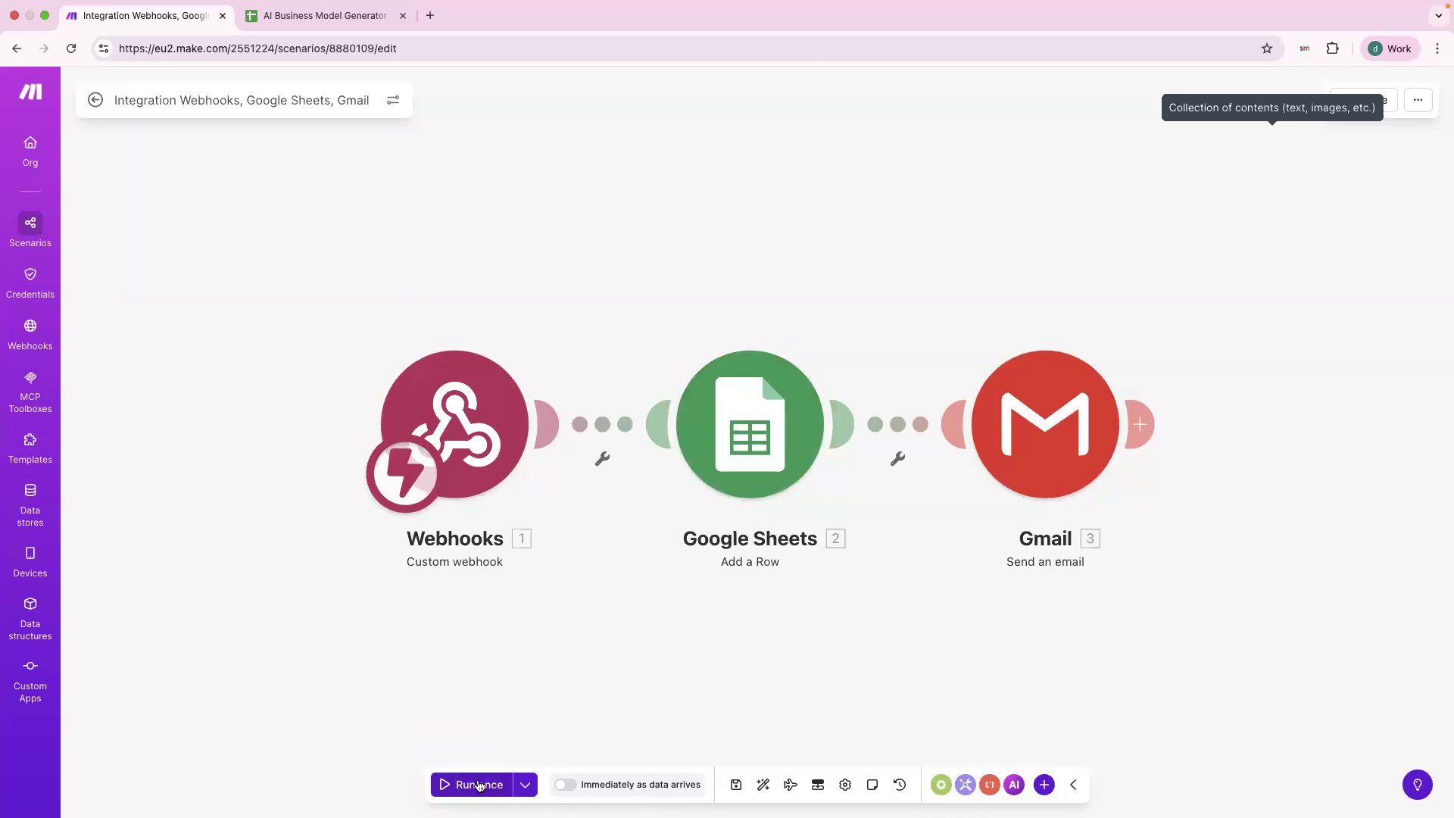
{"action": "key", "text": "ctrl+Right"}
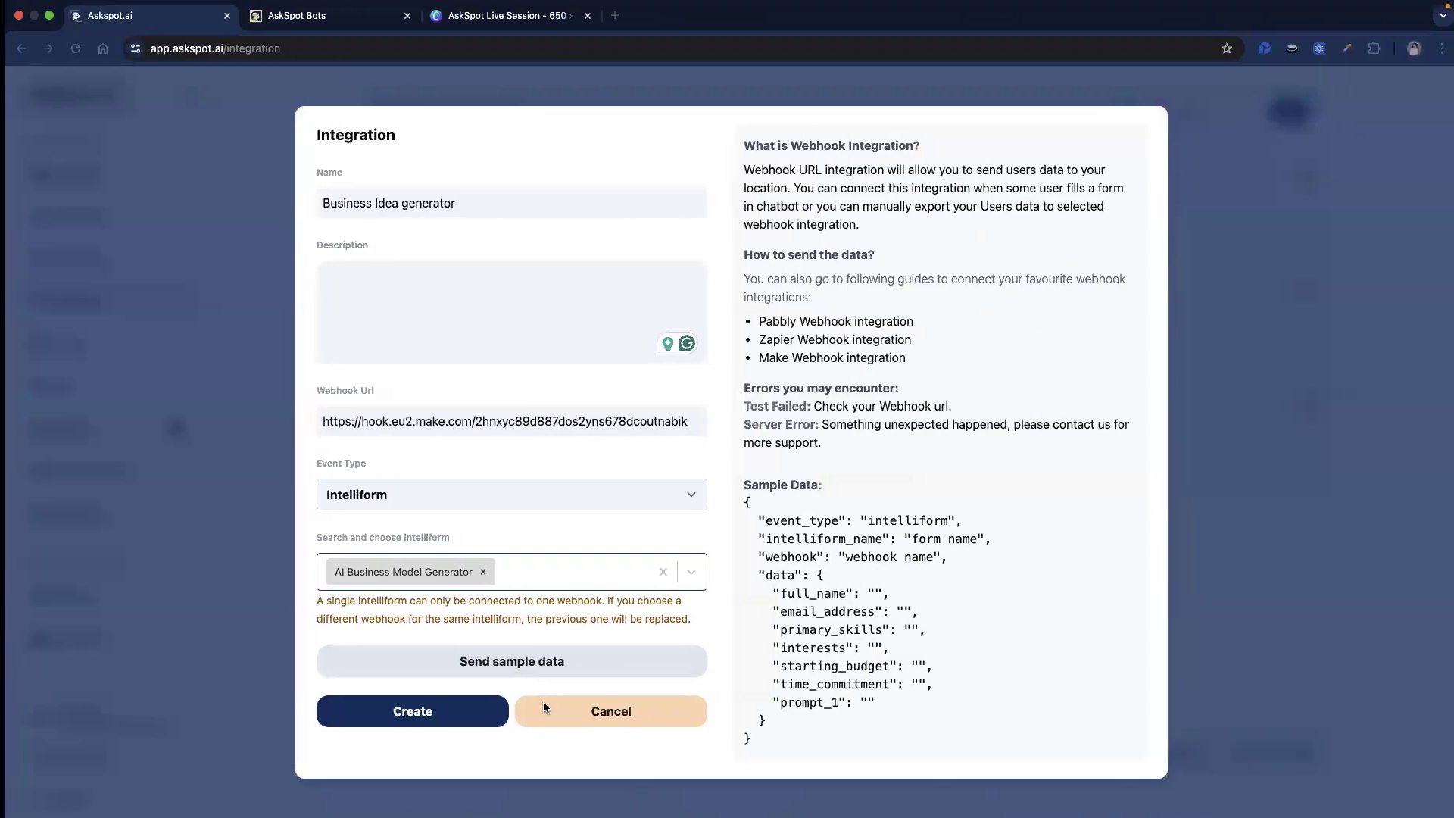
Cancel the integration dialog, restart the form and autofill the name and email.
{"action": "left_click", "coordinate": [569, 700]}
{"action": "left_click", "coordinate": [342, 8]}
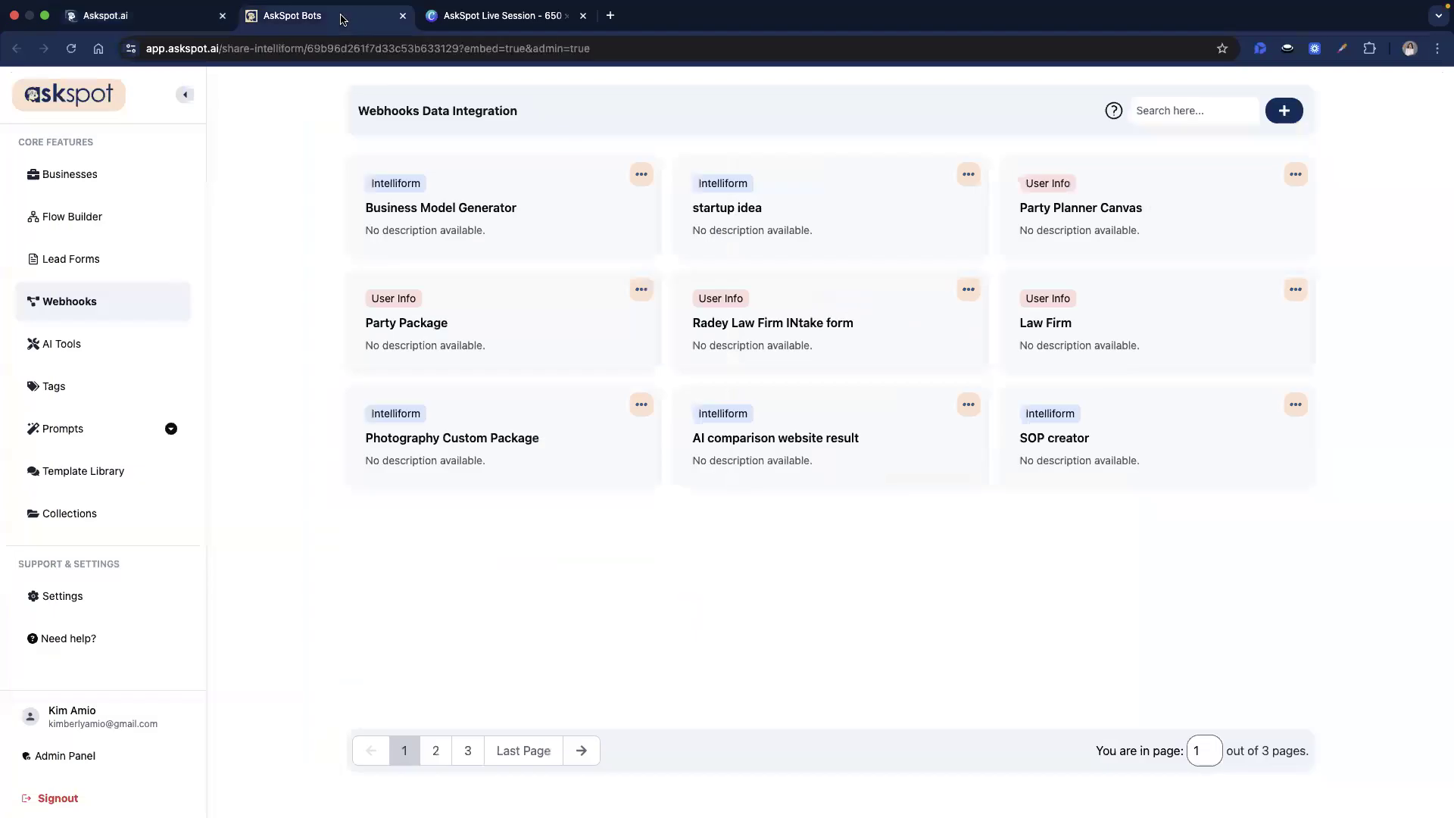
{"action": "scroll", "coordinate": [844, 618], "scroll_direction": "down", "scroll_amount": 15}
{"action": "left_click", "coordinate": [959, 708]}
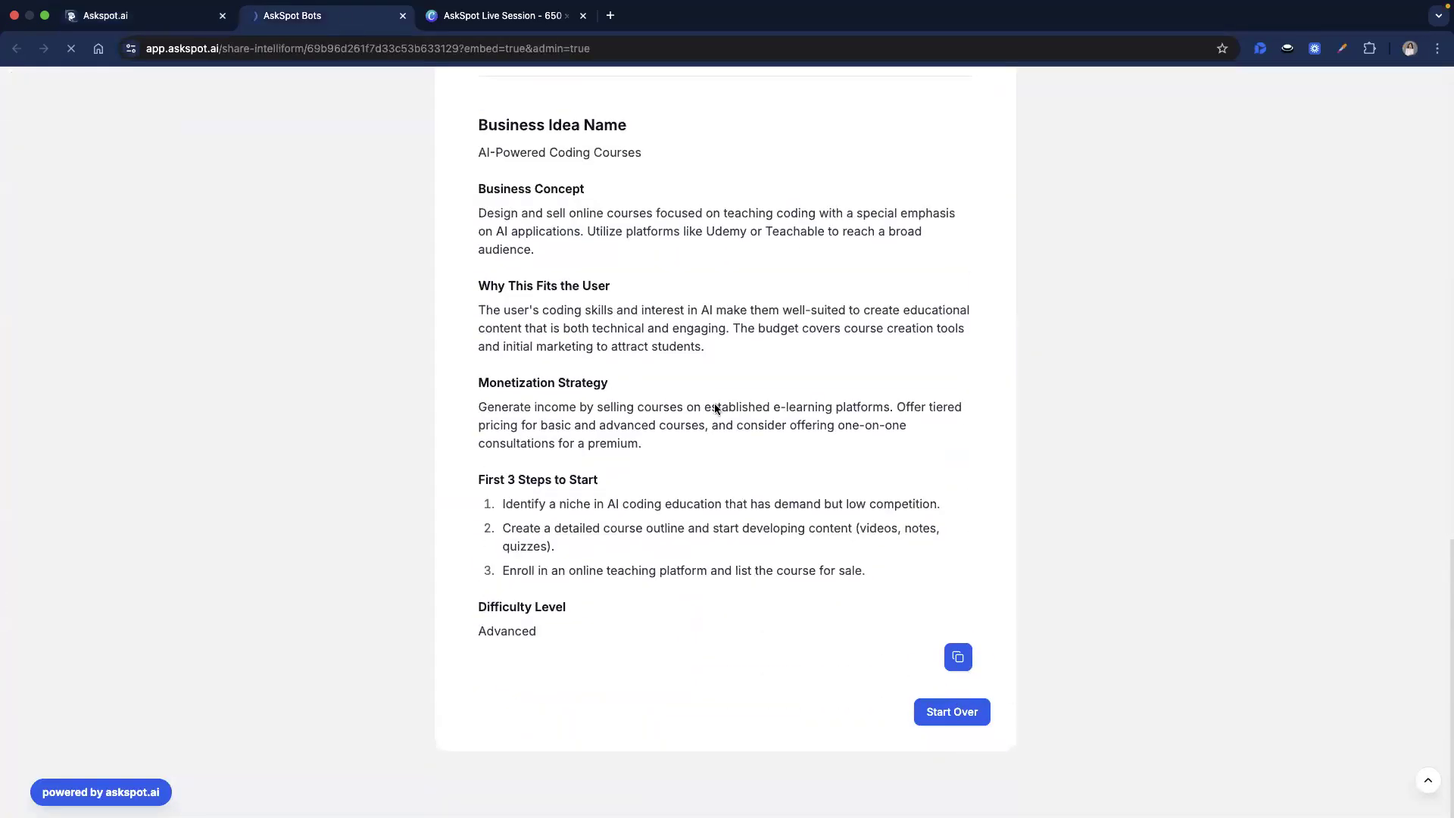
{"action": "left_click", "coordinate": [589, 229]}
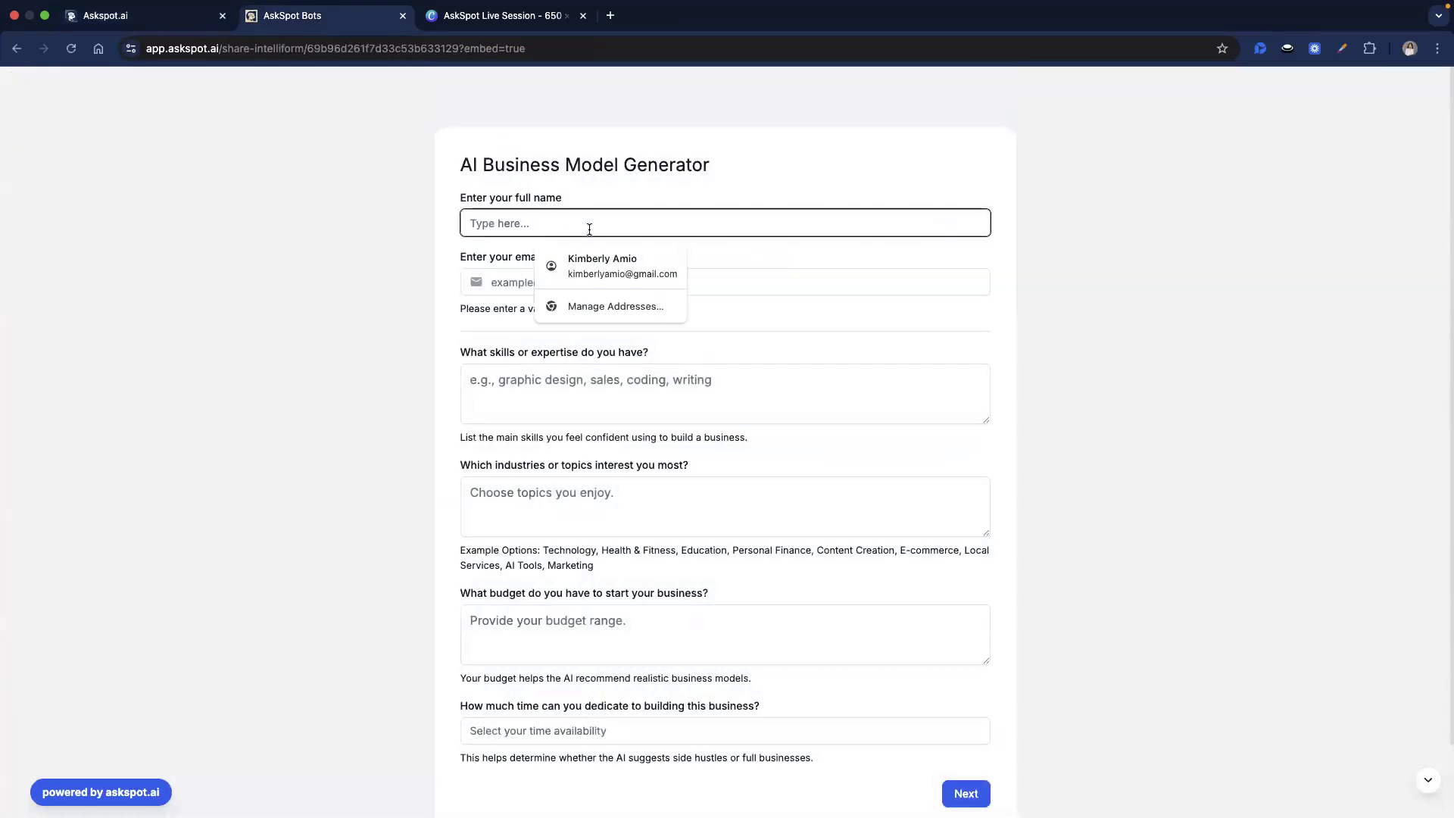
{"action": "left_click", "coordinate": [589, 254]}
Enter skills Coding, interests AI, budget 2000 and time 3 hours, then submit.
{"action": "left_click", "coordinate": [579, 371]}
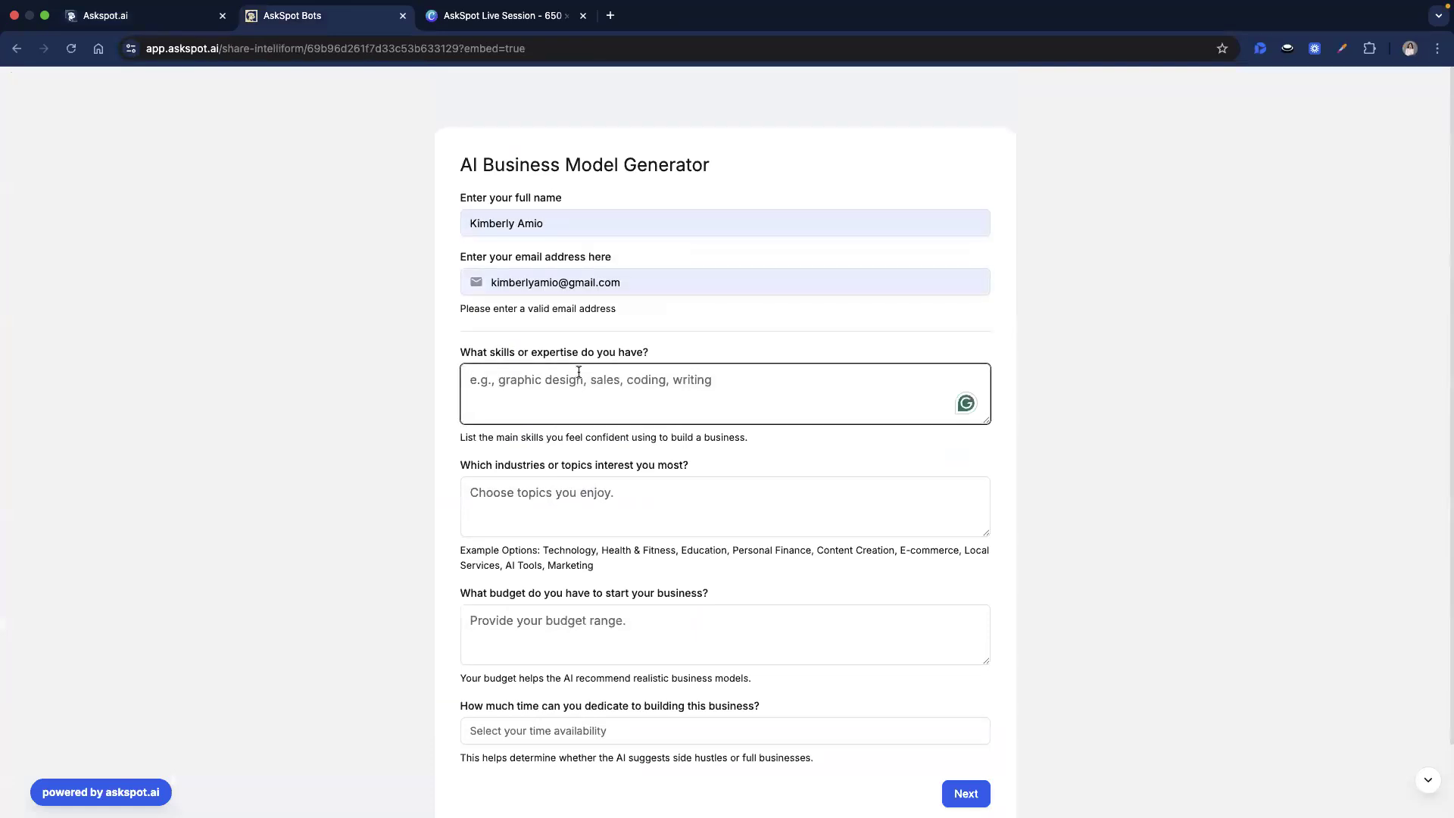
{"action": "type", "text": "Coding"}
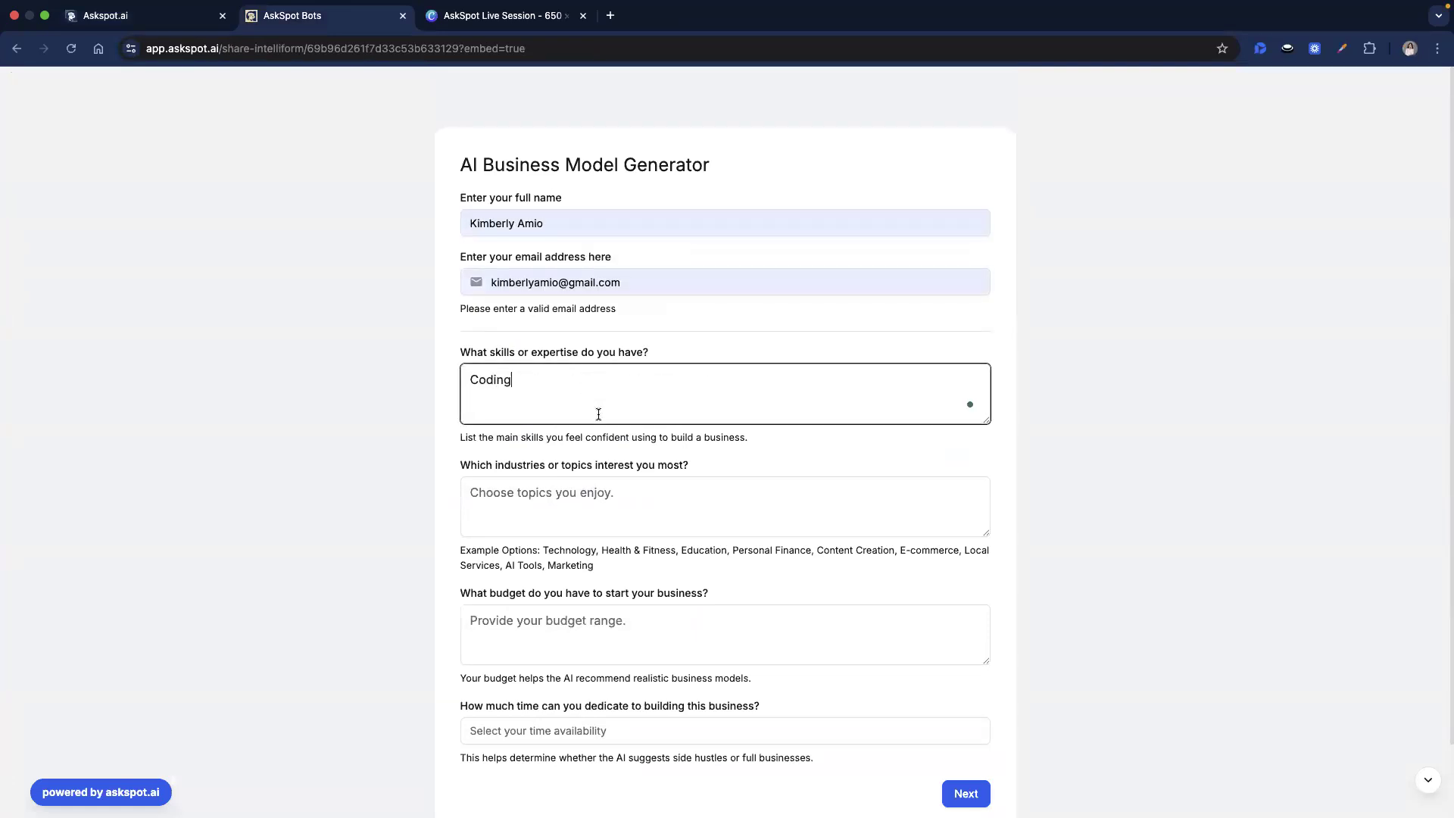
{"action": "left_click", "coordinate": [589, 512]}
{"action": "type", "text": "AI and tech"}
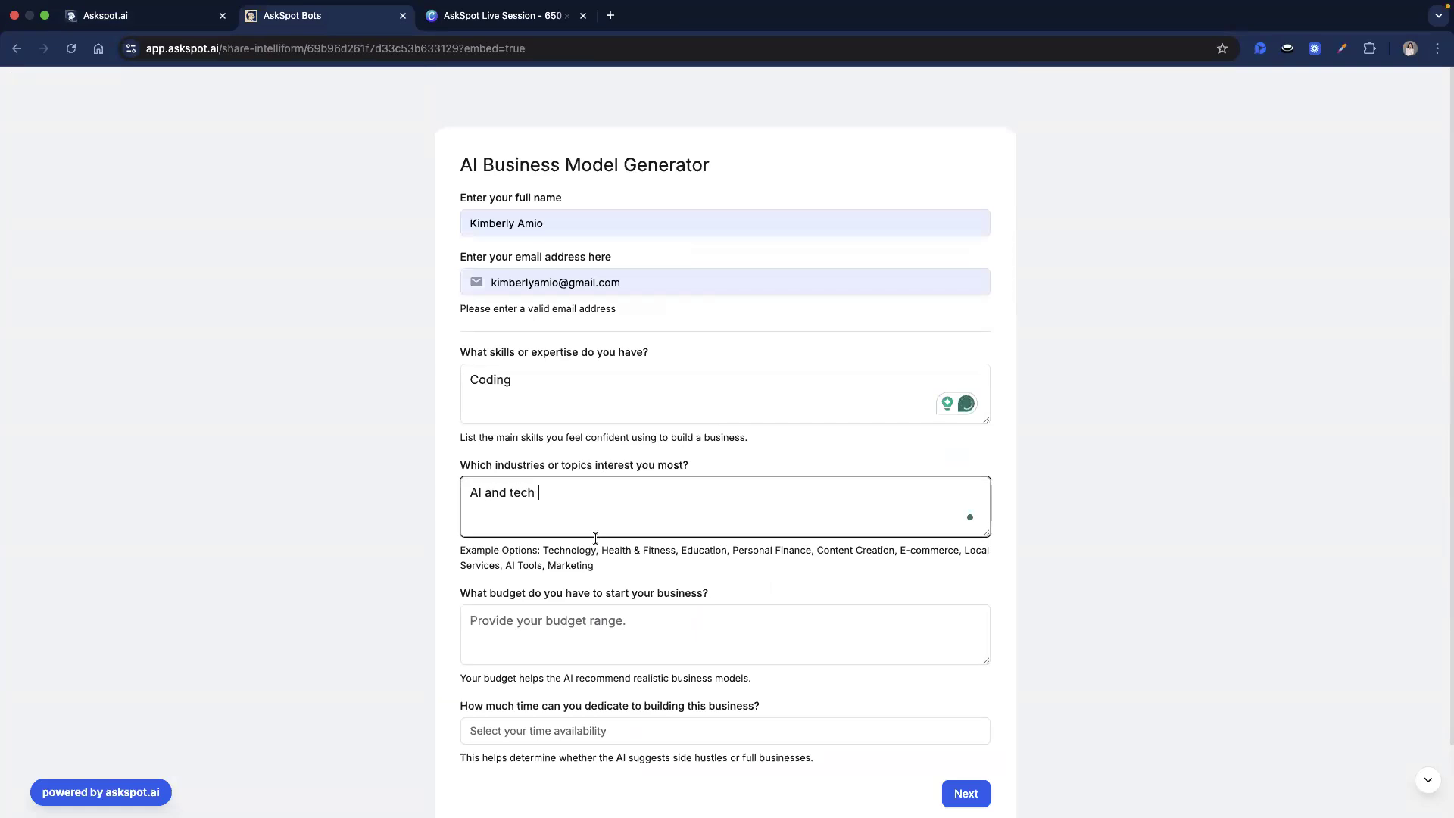
{"action": "scroll", "coordinate": [595, 538], "scroll_direction": "down", "scroll_amount": 2}
{"action": "left_click", "coordinate": [578, 553]}
{"action": "type", "text": "2000"}
{"action": "left_click", "coordinate": [573, 641]}
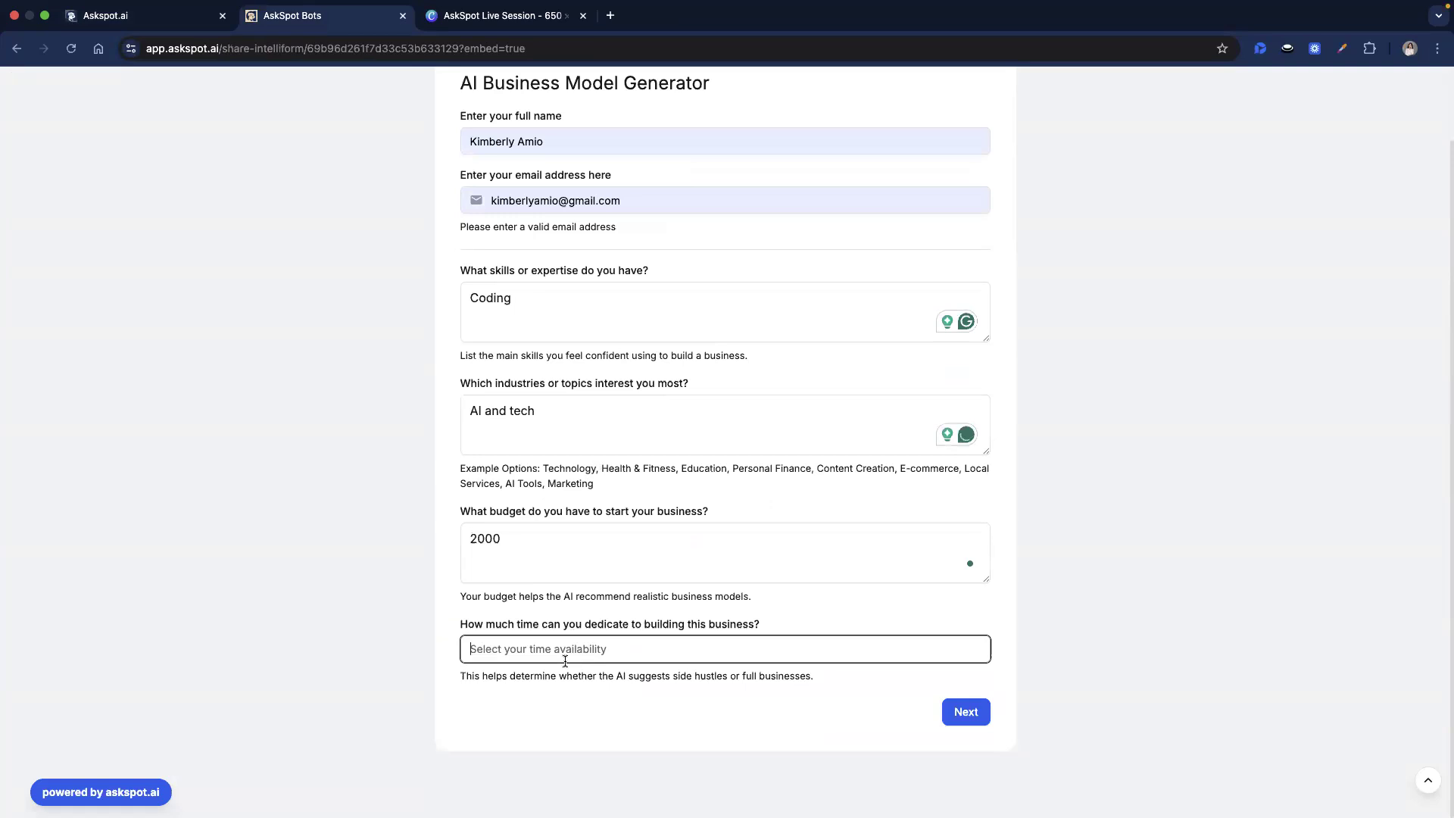
{"action": "type", "text": "3h ours"}
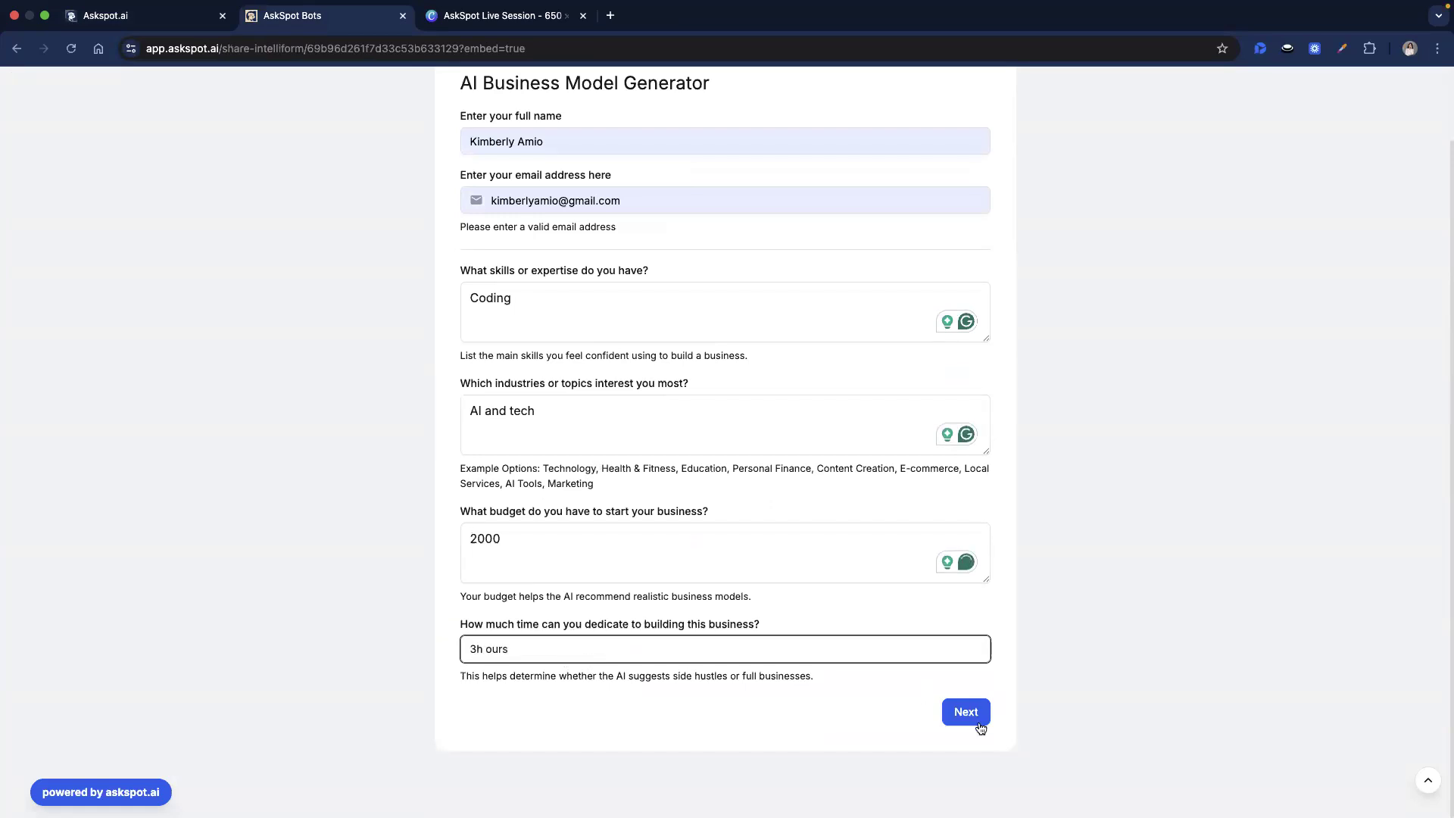
{"action": "left_click", "coordinate": [977, 720]}
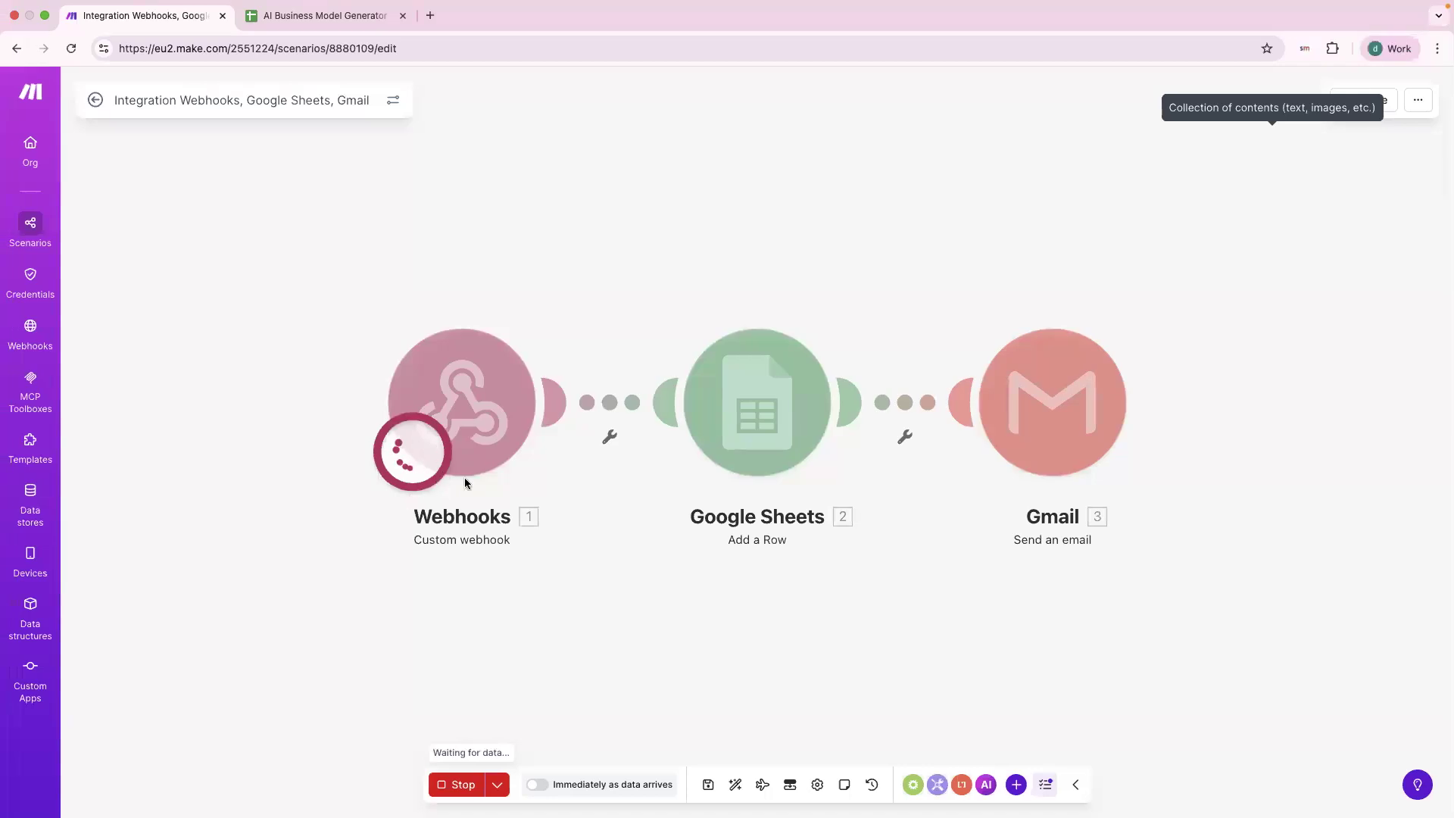
Compare AskSpot's new business ideas with the Make run, then open the webhook integrations tab.
{"action": "key", "text": "ctrl+Right"}
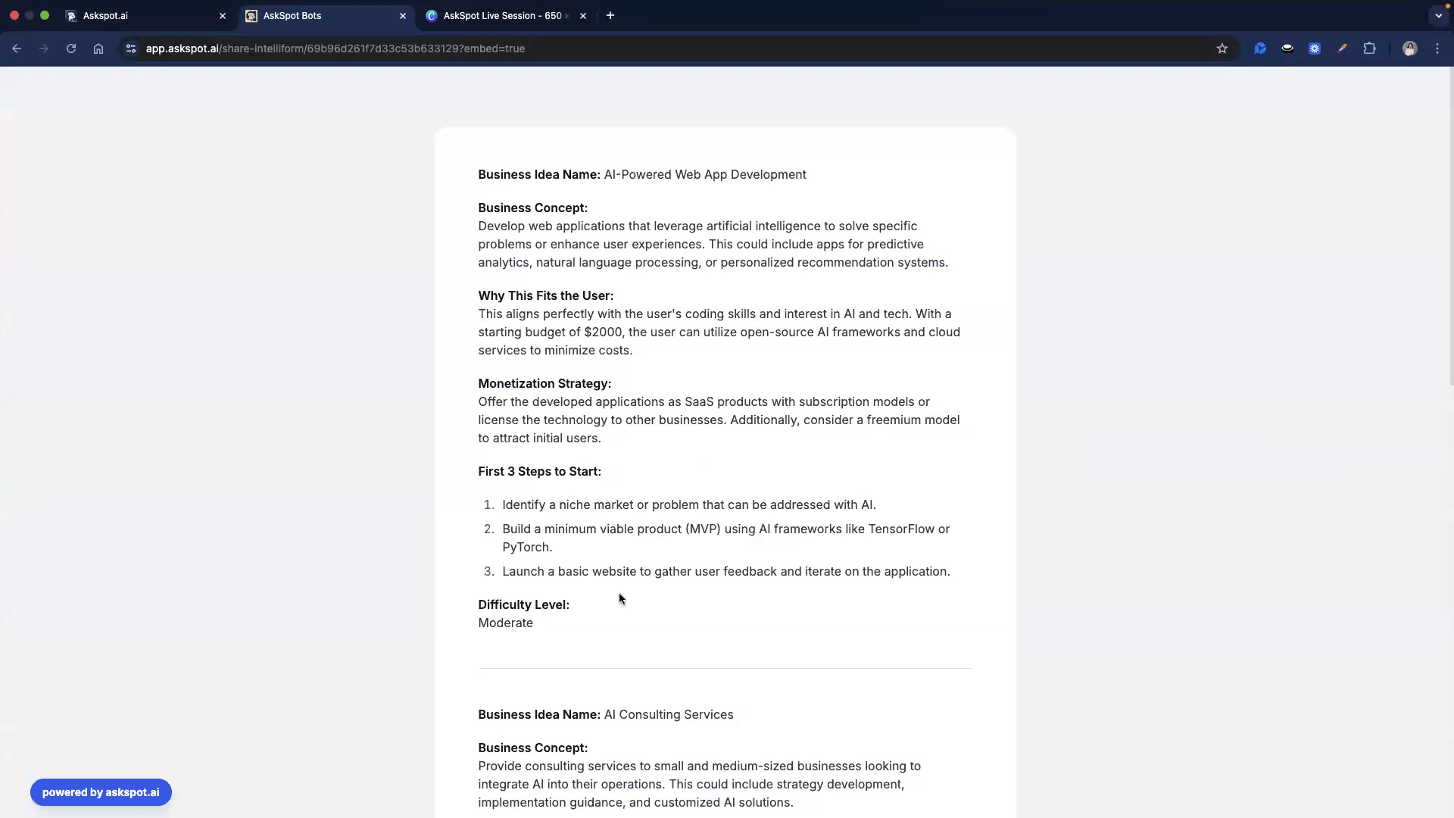
{"action": "scroll", "coordinate": [620, 598], "scroll_direction": "down", "scroll_amount": 13}
{"action": "key", "text": "ctrl+Left"}
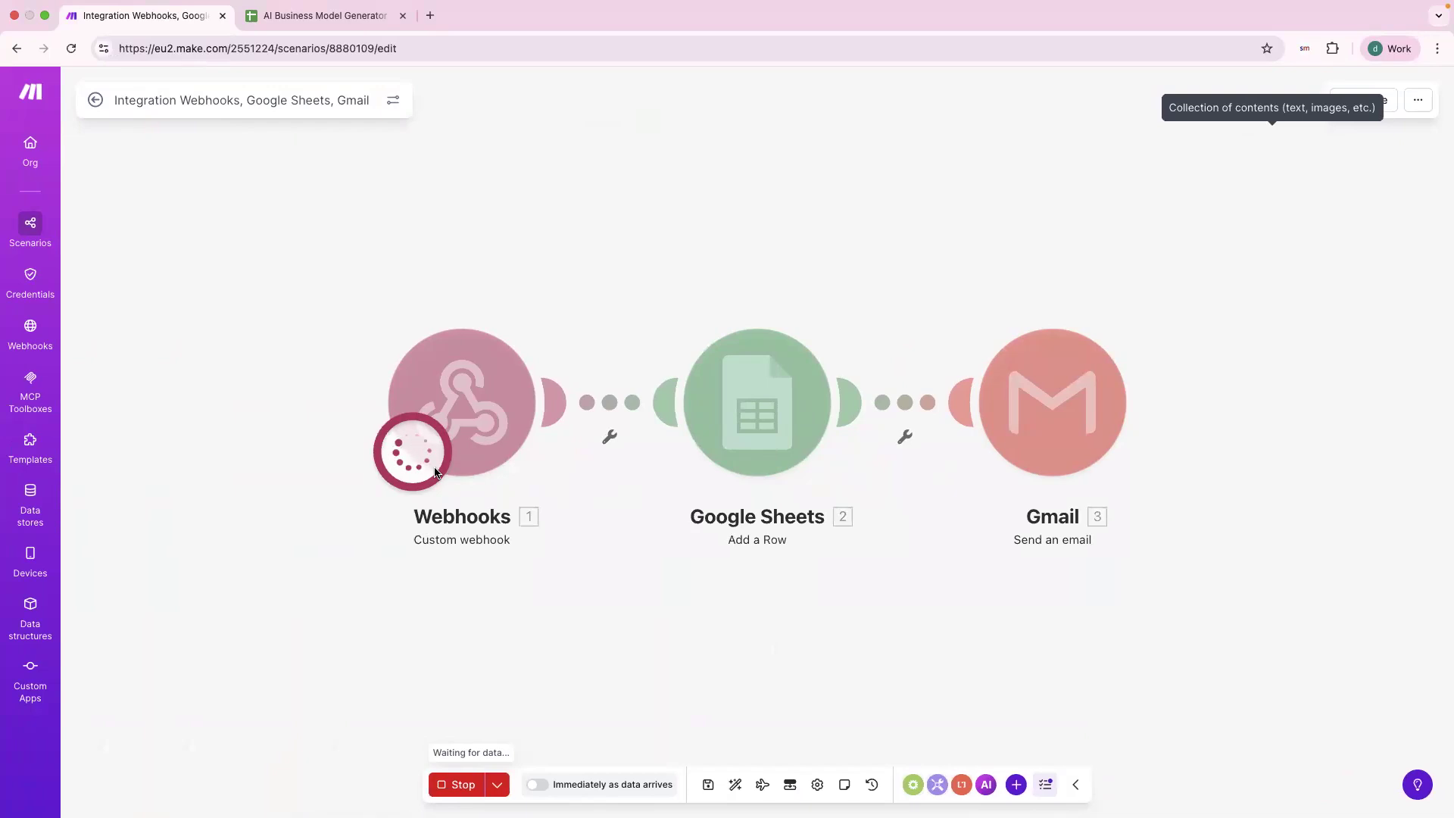
{"action": "key", "text": "ctrl+Right"}
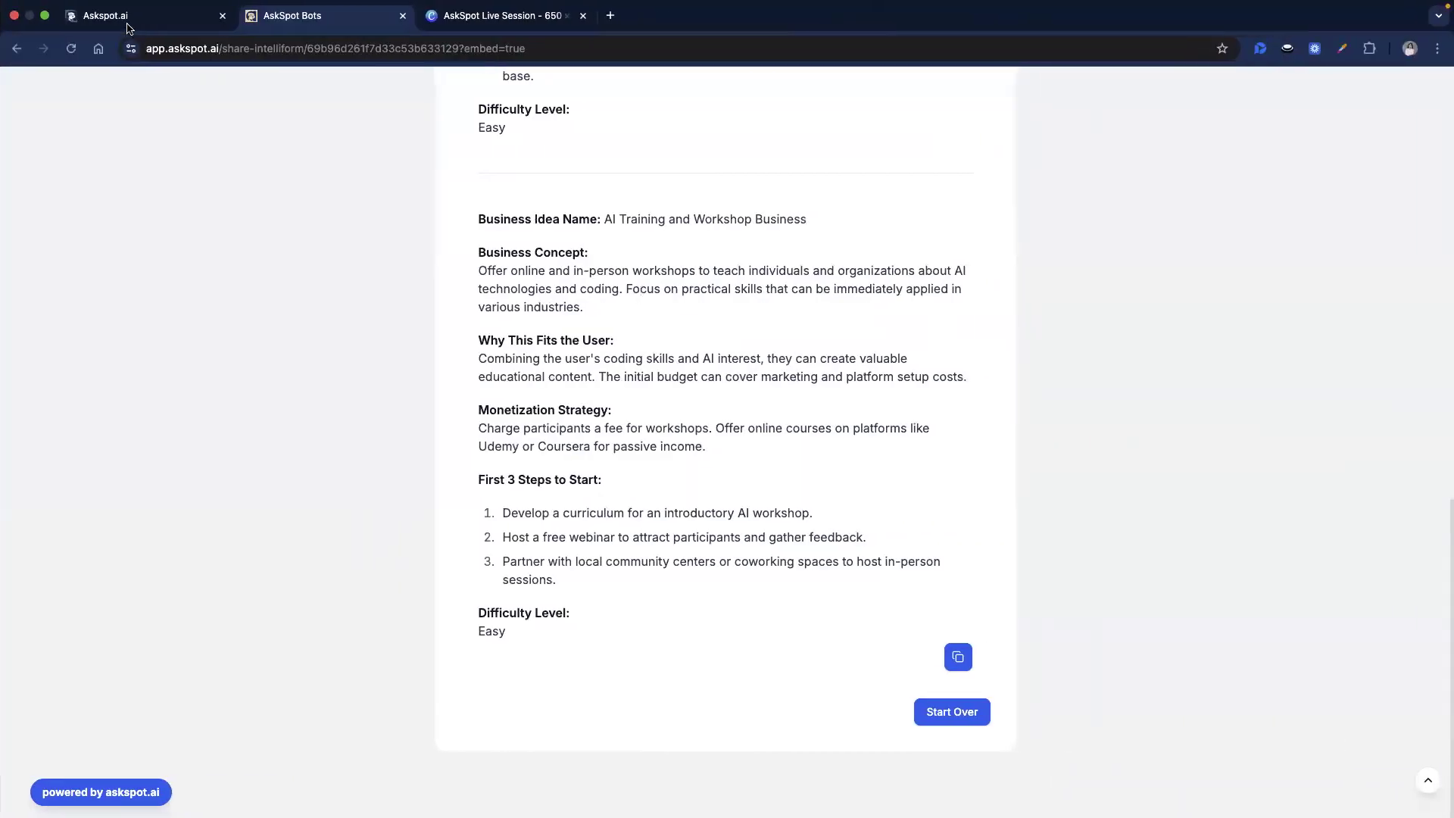
{"action": "left_click", "coordinate": [126, 23]}
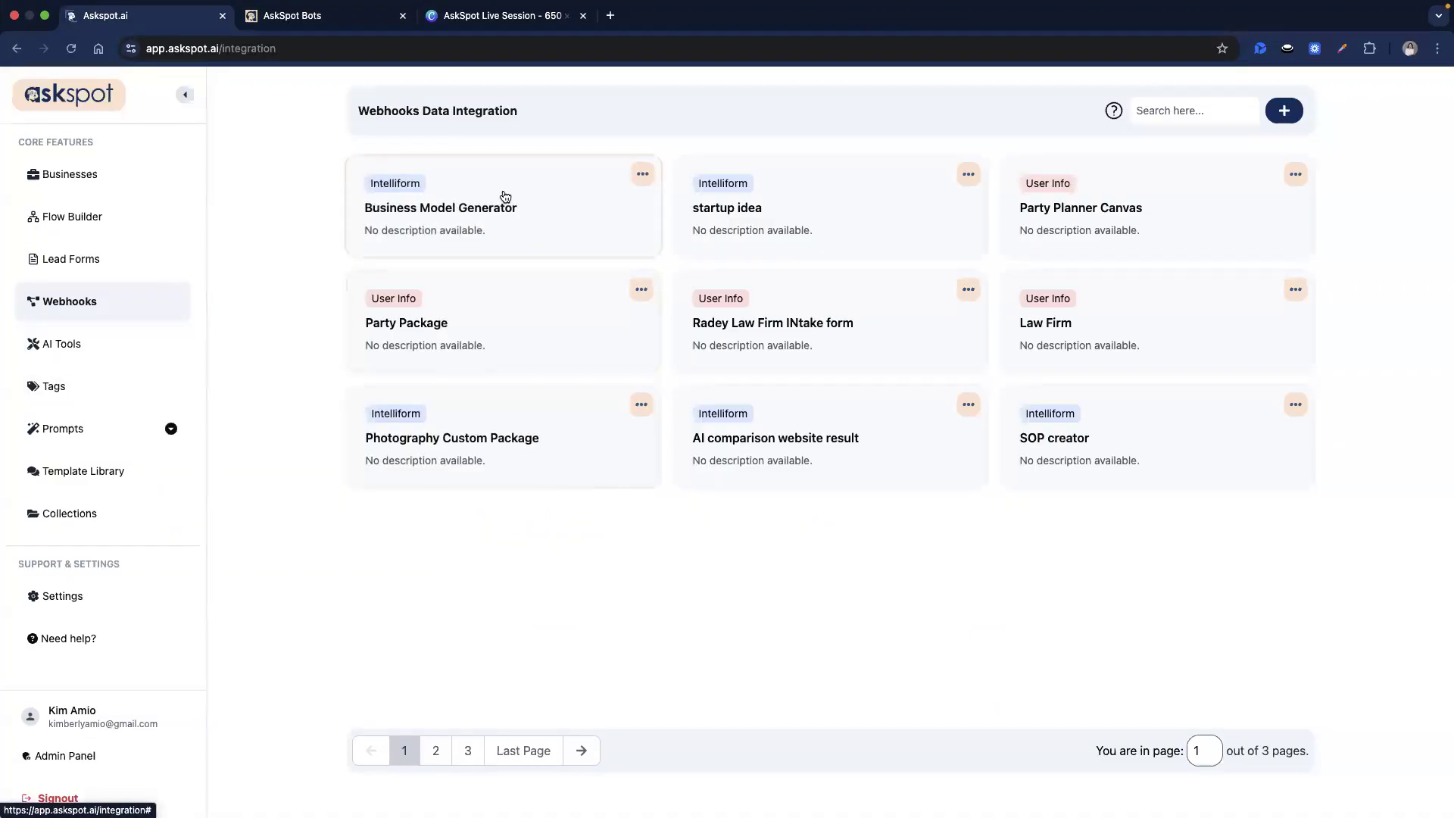
Start a new webhook integration and paste the Make webhook address into Webhook Url.
{"action": "left_click", "coordinate": [1283, 110]}
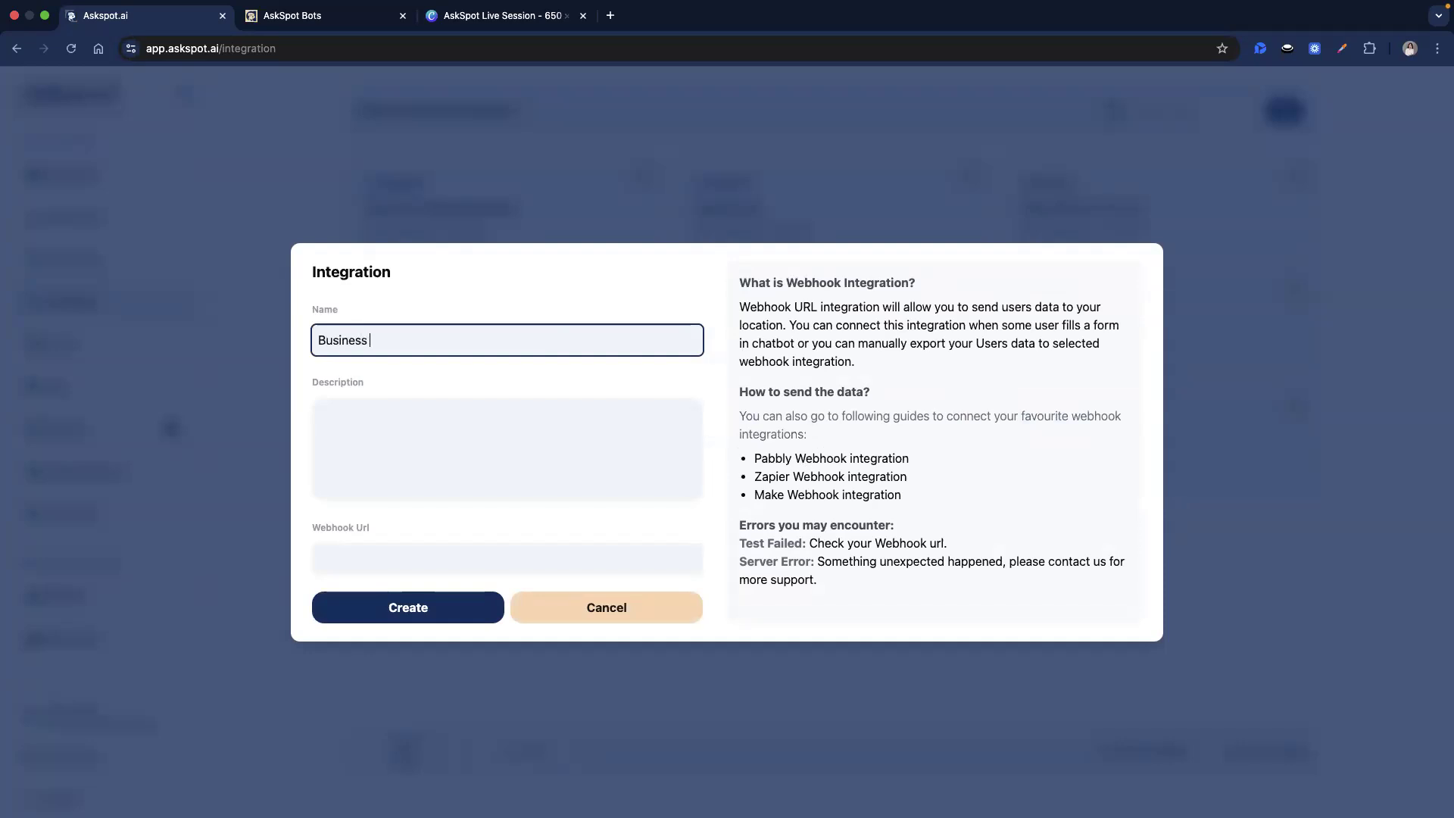
{"action": "left_click", "coordinate": [509, 562]}
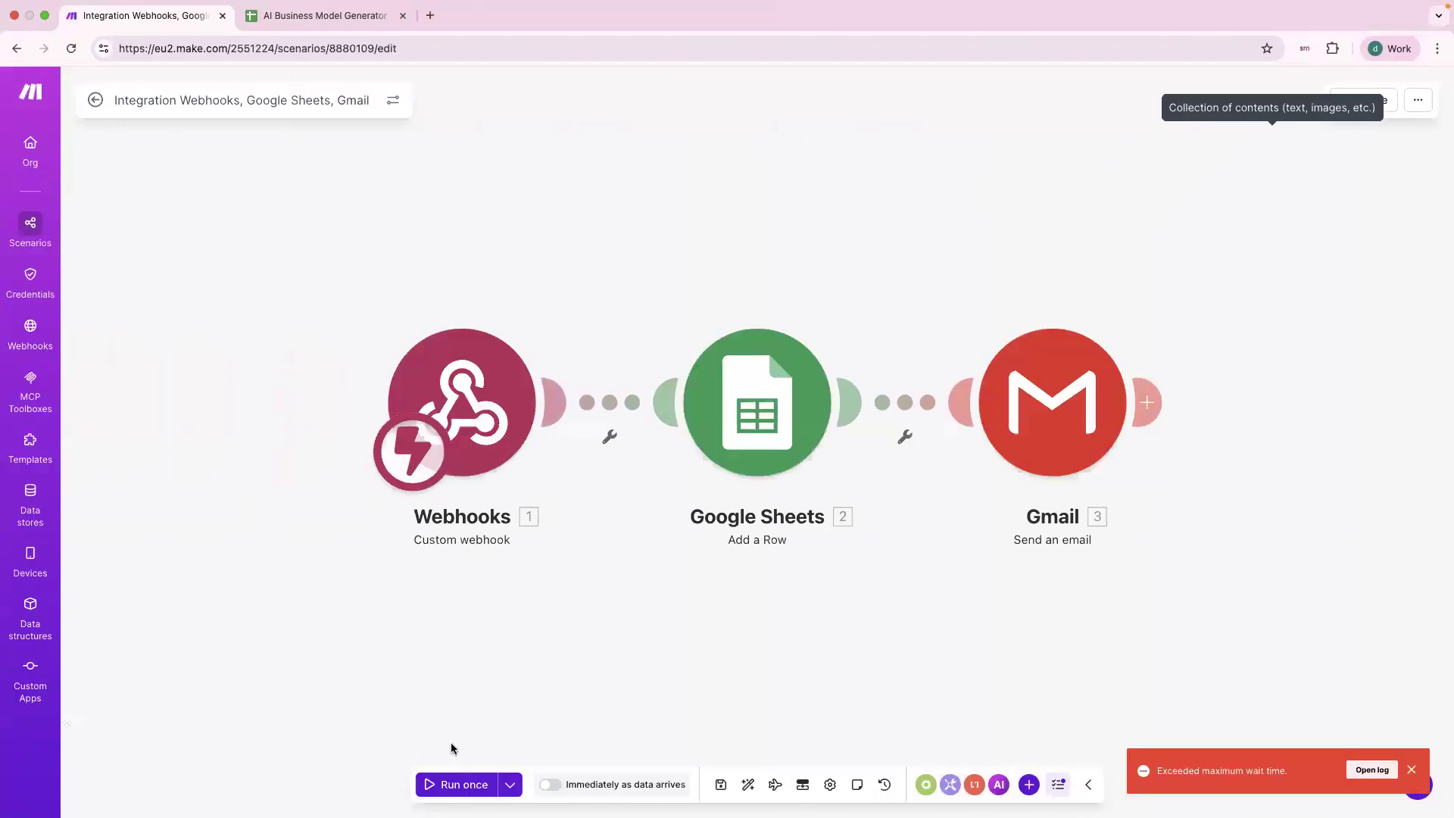
{"action": "left_click", "coordinate": [426, 467]}
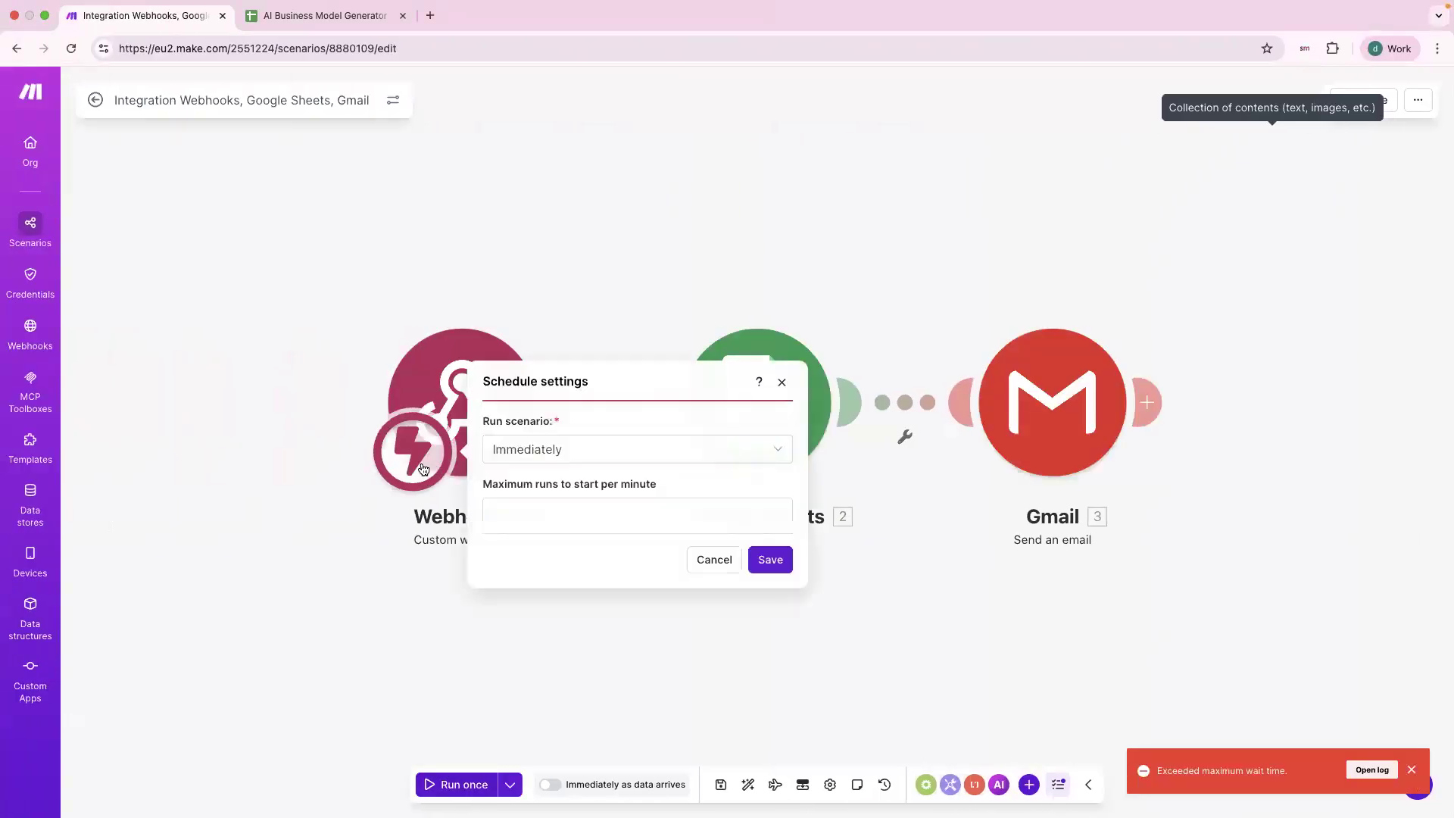
{"action": "left_click", "coordinate": [460, 408]}
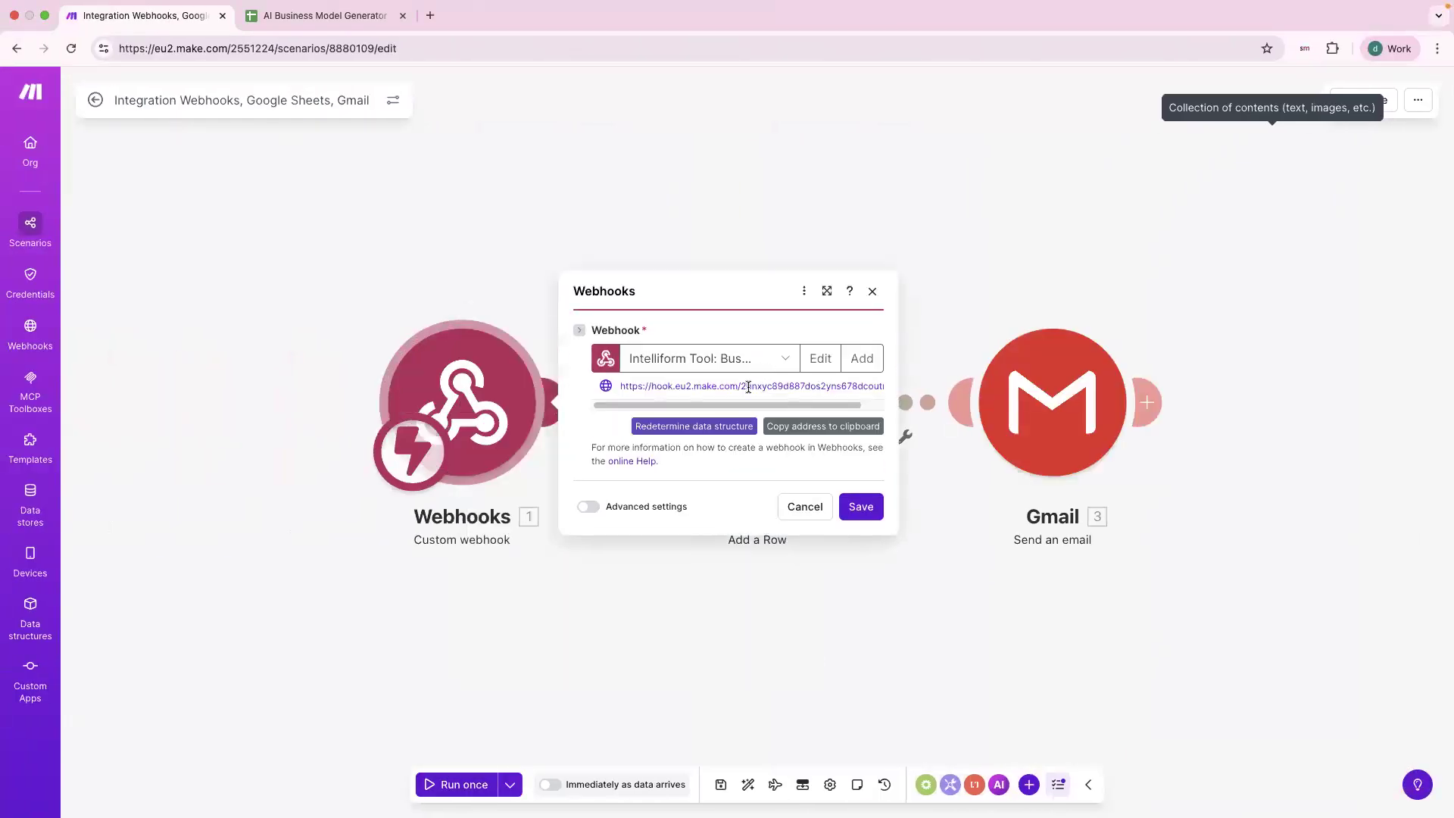
{"action": "left_click", "coordinate": [734, 389]}
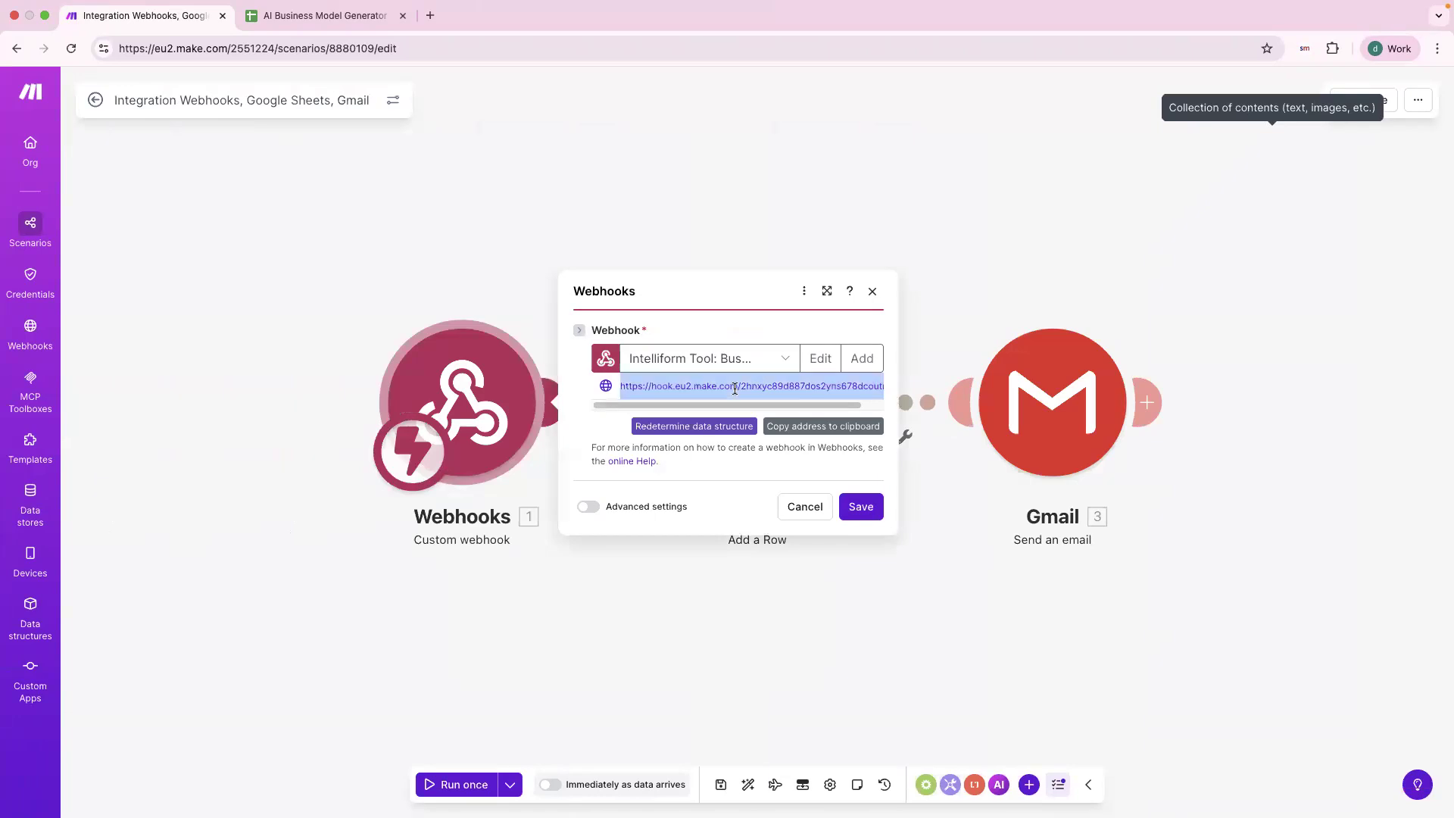
{"action": "key", "text": "ctrl+Right"}
{"action": "left_click", "coordinate": [624, 568]}
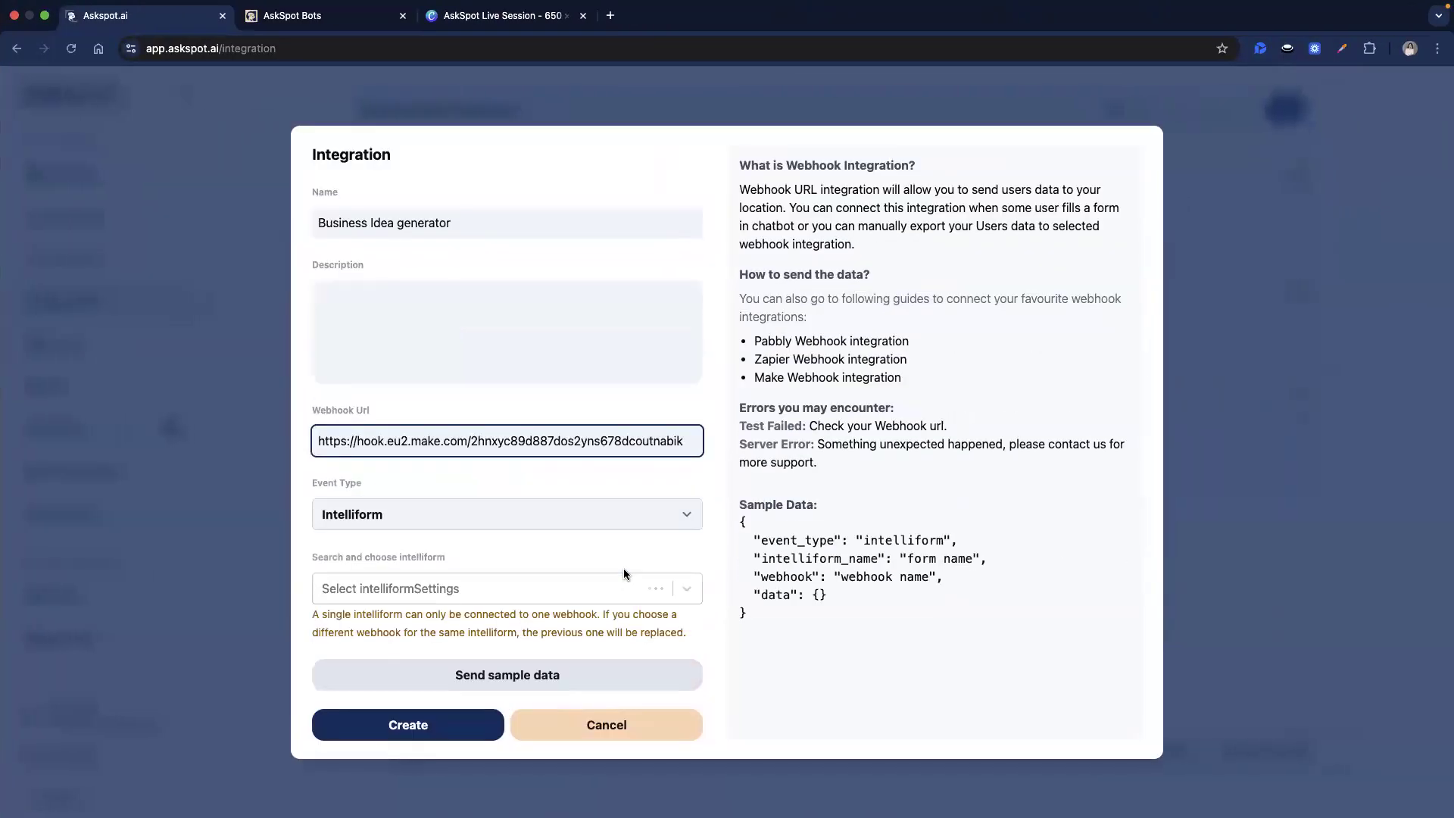
Select the AI Business Model Generator intelliform and create the integration.
{"action": "left_click", "coordinate": [593, 587]}
{"action": "scroll", "coordinate": [556, 677], "scroll_direction": "down", "scroll_amount": 3}
{"action": "scroll", "coordinate": [558, 676], "scroll_direction": "up", "scroll_amount": 8}
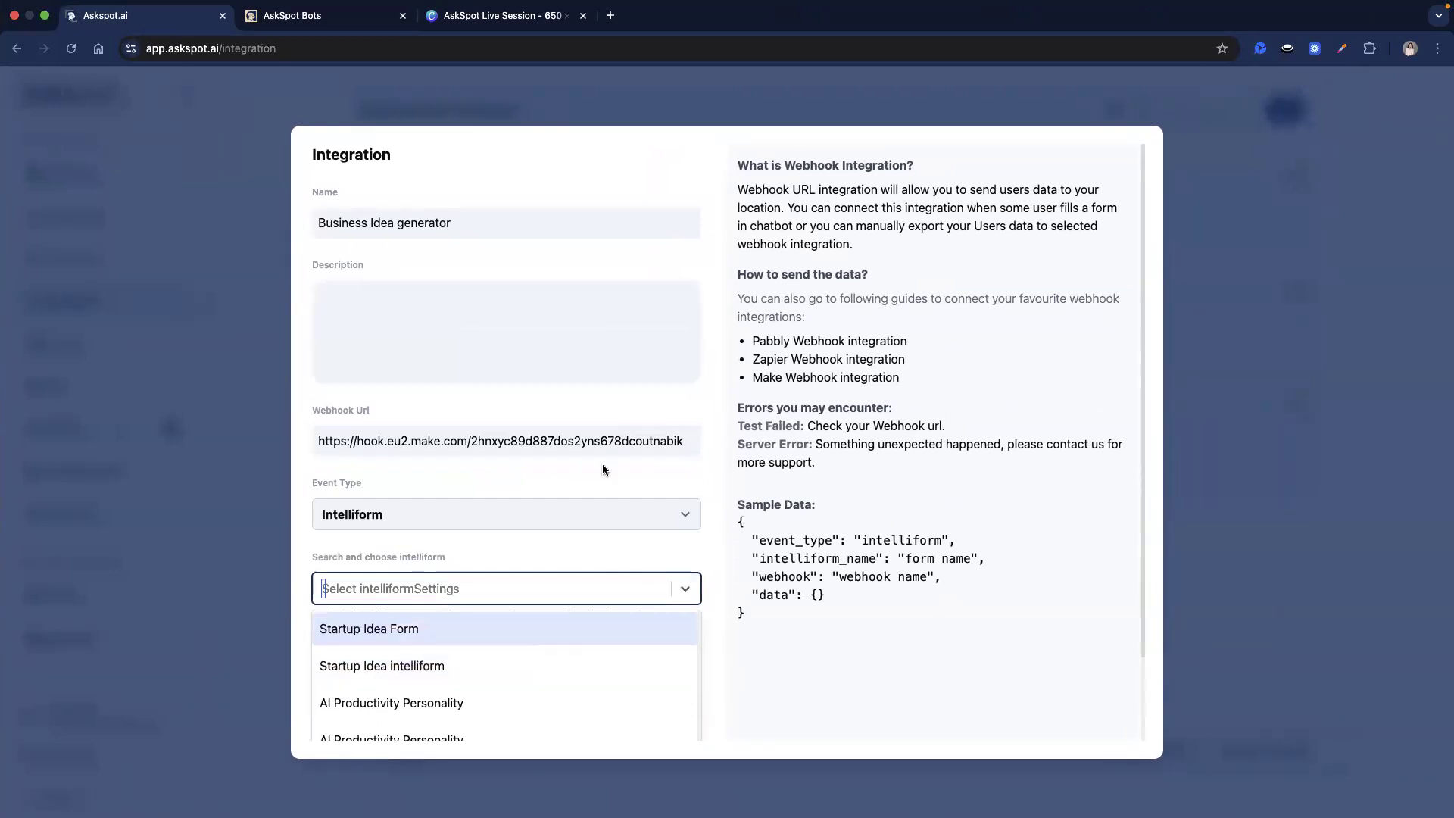
{"action": "scroll", "coordinate": [545, 562], "scroll_direction": "down", "scroll_amount": 3}
{"action": "left_click", "coordinate": [474, 718]}
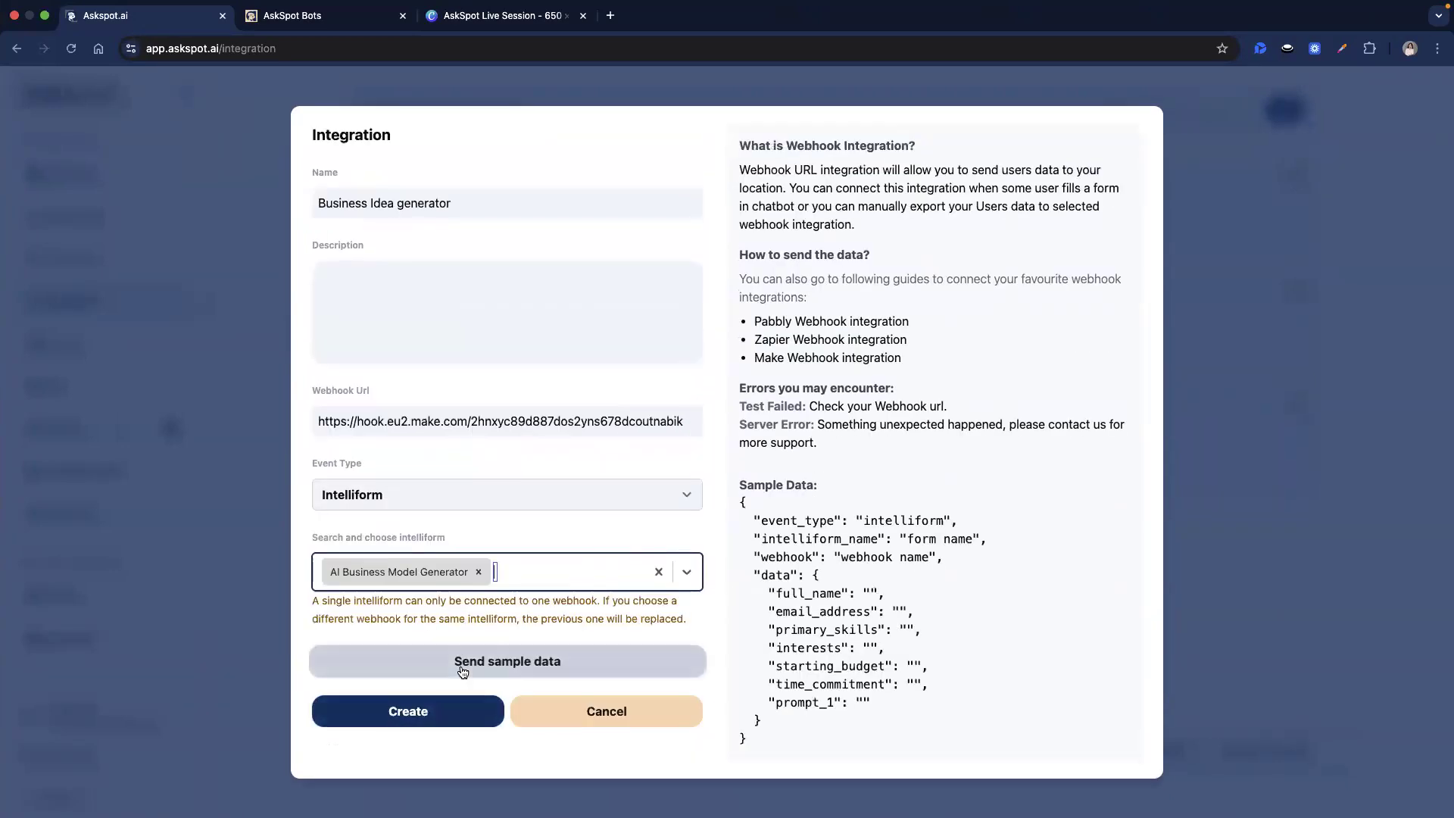
{"action": "left_click", "coordinate": [449, 712]}
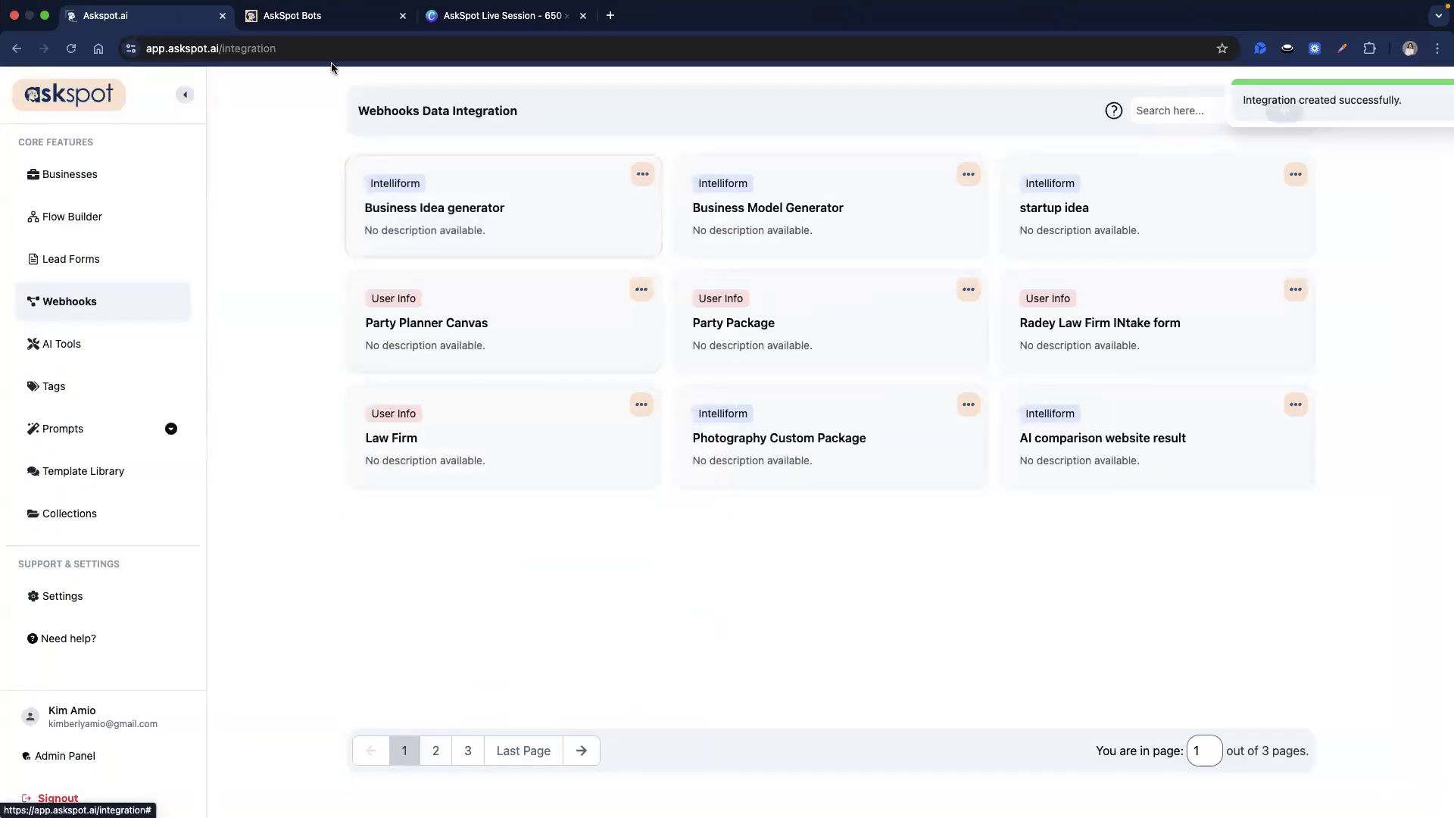
Reset the AskSpot form and start a Make Run once so the webhook waits for data.
{"action": "left_click", "coordinate": [337, 21]}
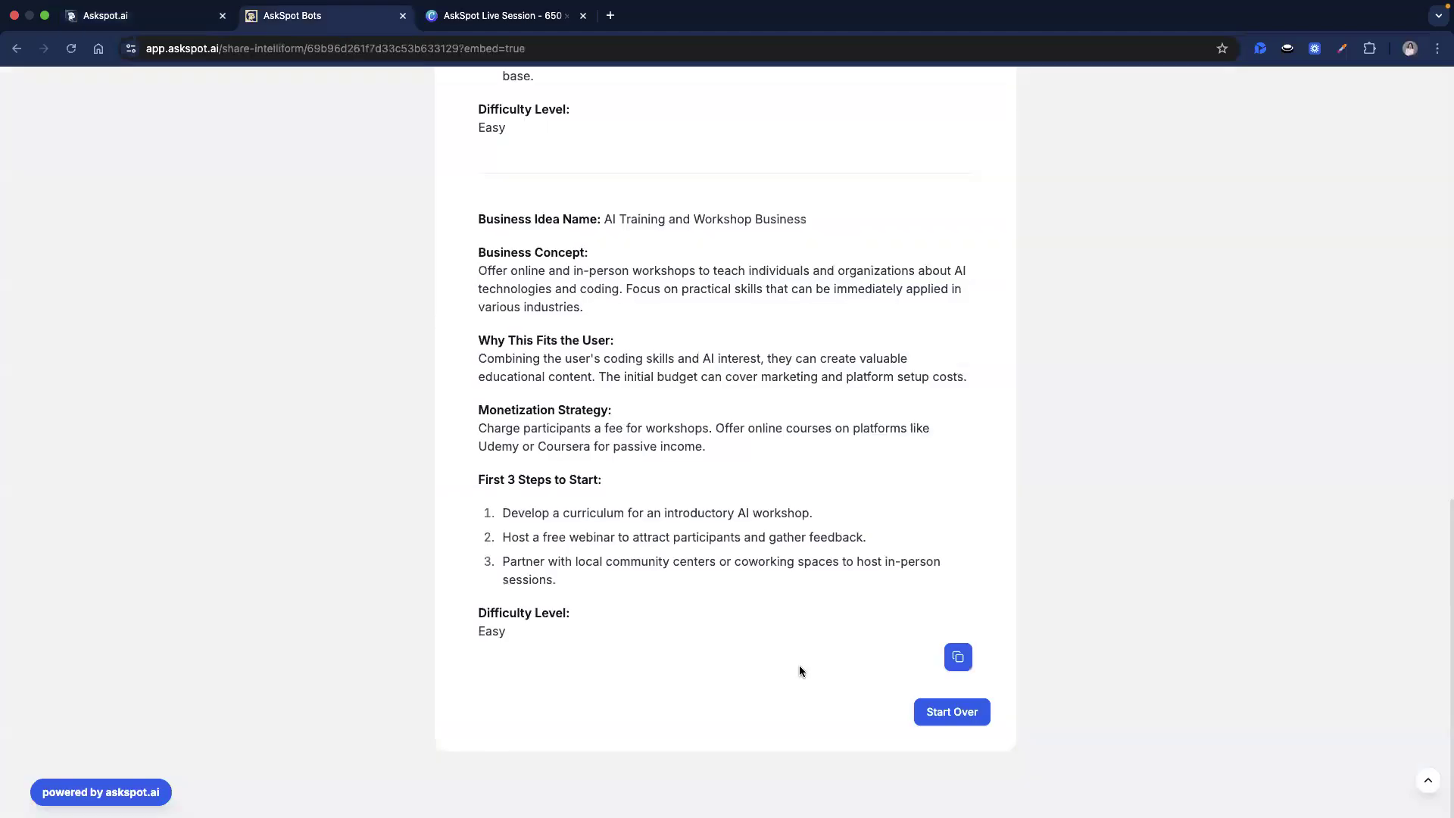
{"action": "left_click", "coordinate": [957, 708]}
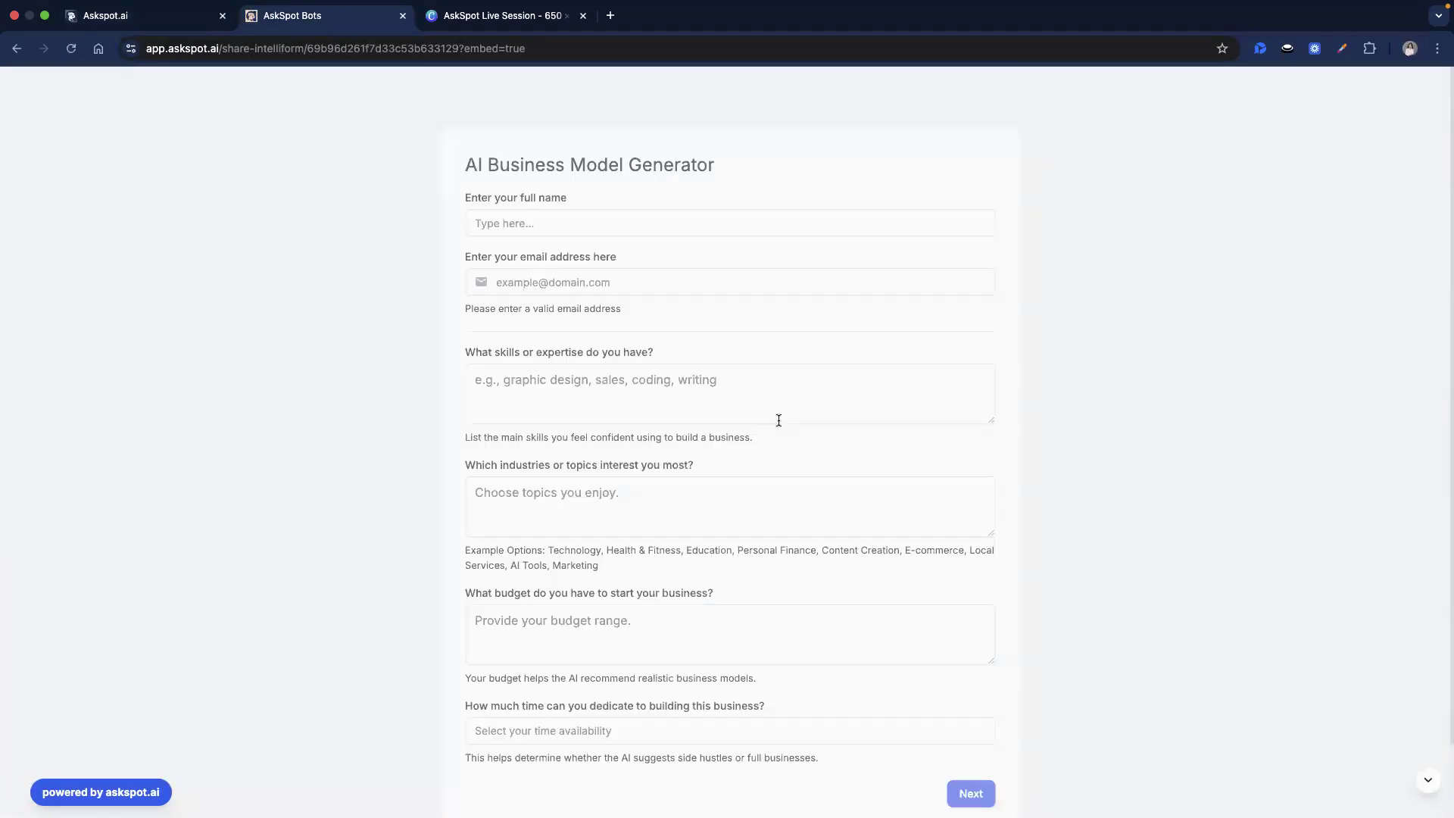
{"action": "key", "text": "ctrl+Left"}
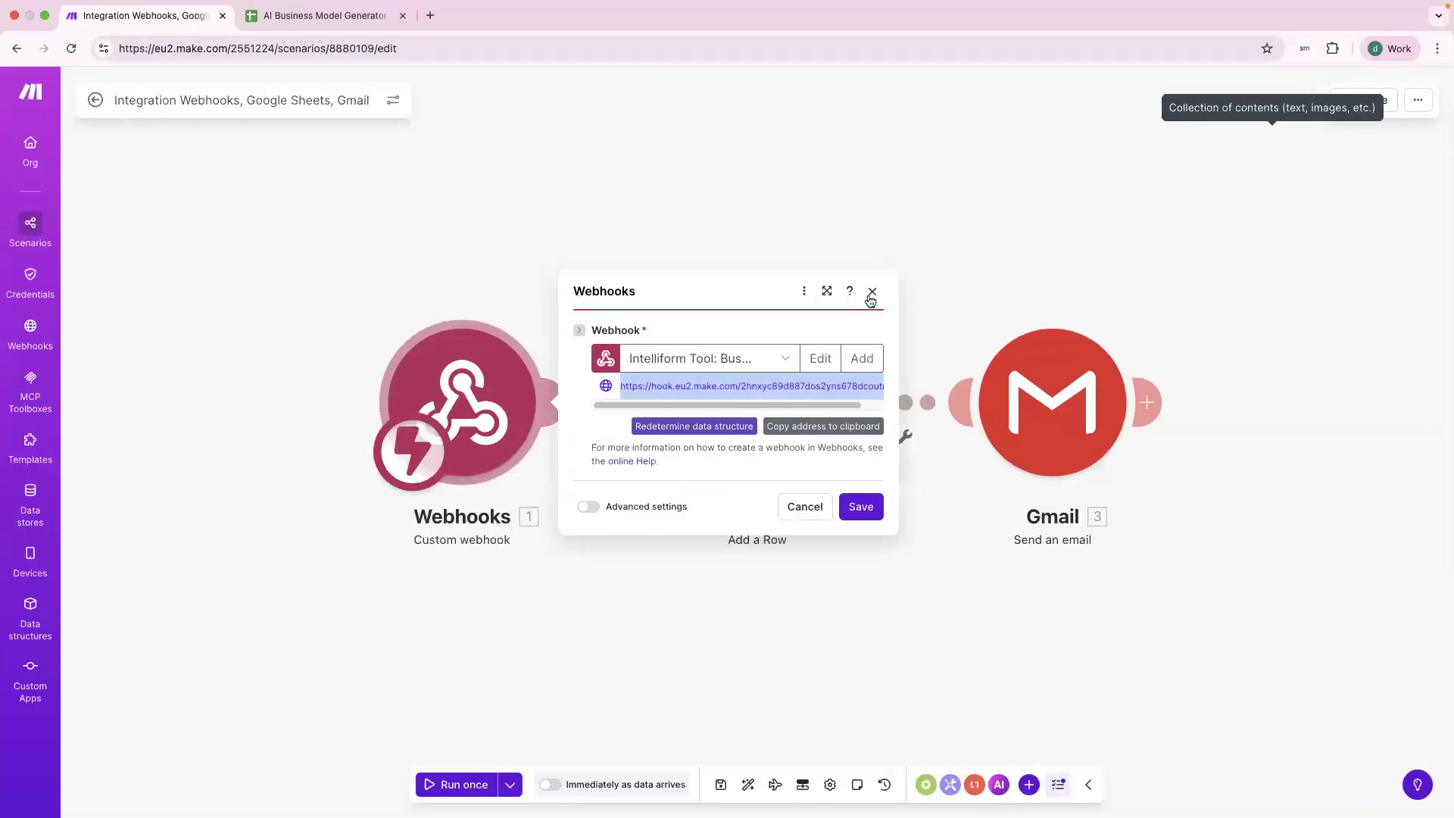
{"action": "left_click", "coordinate": [872, 292]}
{"action": "left_click", "coordinate": [458, 784]}
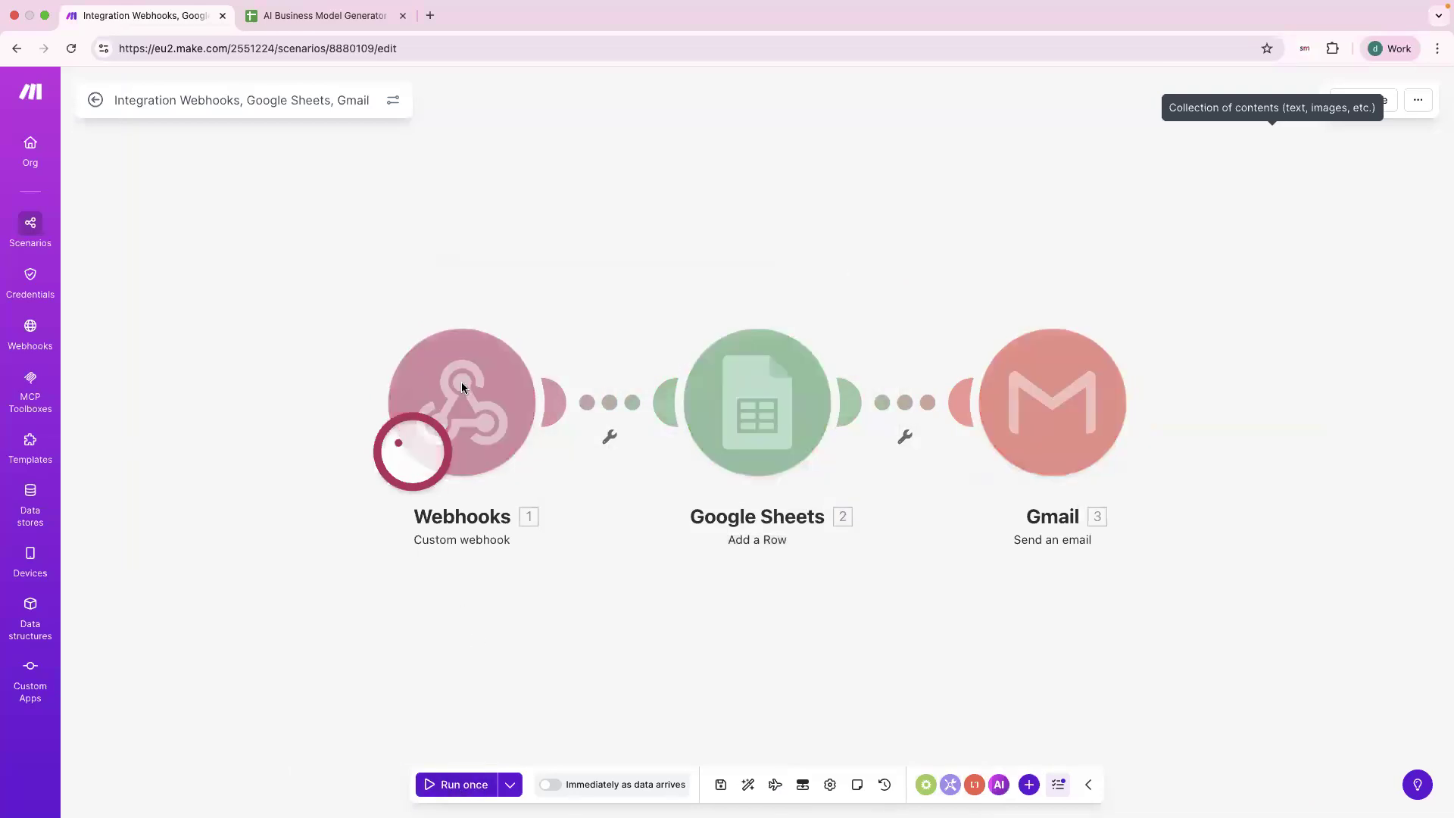
{"action": "key", "text": "ctrl+Right"}
Autofill name and email, enter Coding, AI and tech, 2000 and 3 hours, and submit.
{"action": "left_click", "coordinate": [598, 222]}
{"action": "left_click", "coordinate": [599, 260]}
{"action": "left_click", "coordinate": [588, 403]}
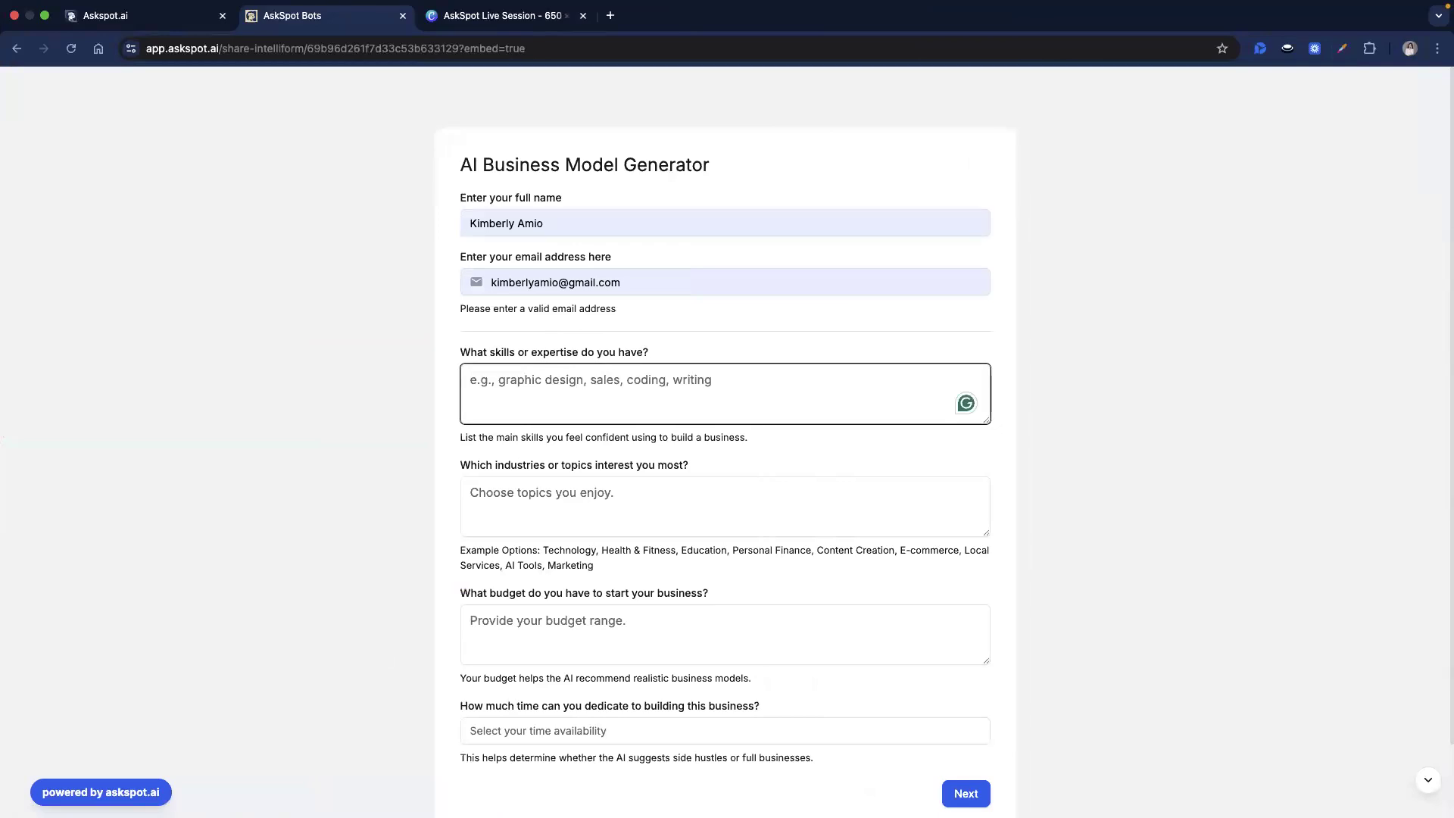
{"action": "type", "text": "Coding"}
{"action": "left_click", "coordinate": [613, 493]}
{"action": "scroll", "coordinate": [614, 494], "scroll_direction": "down", "scroll_amount": 2}
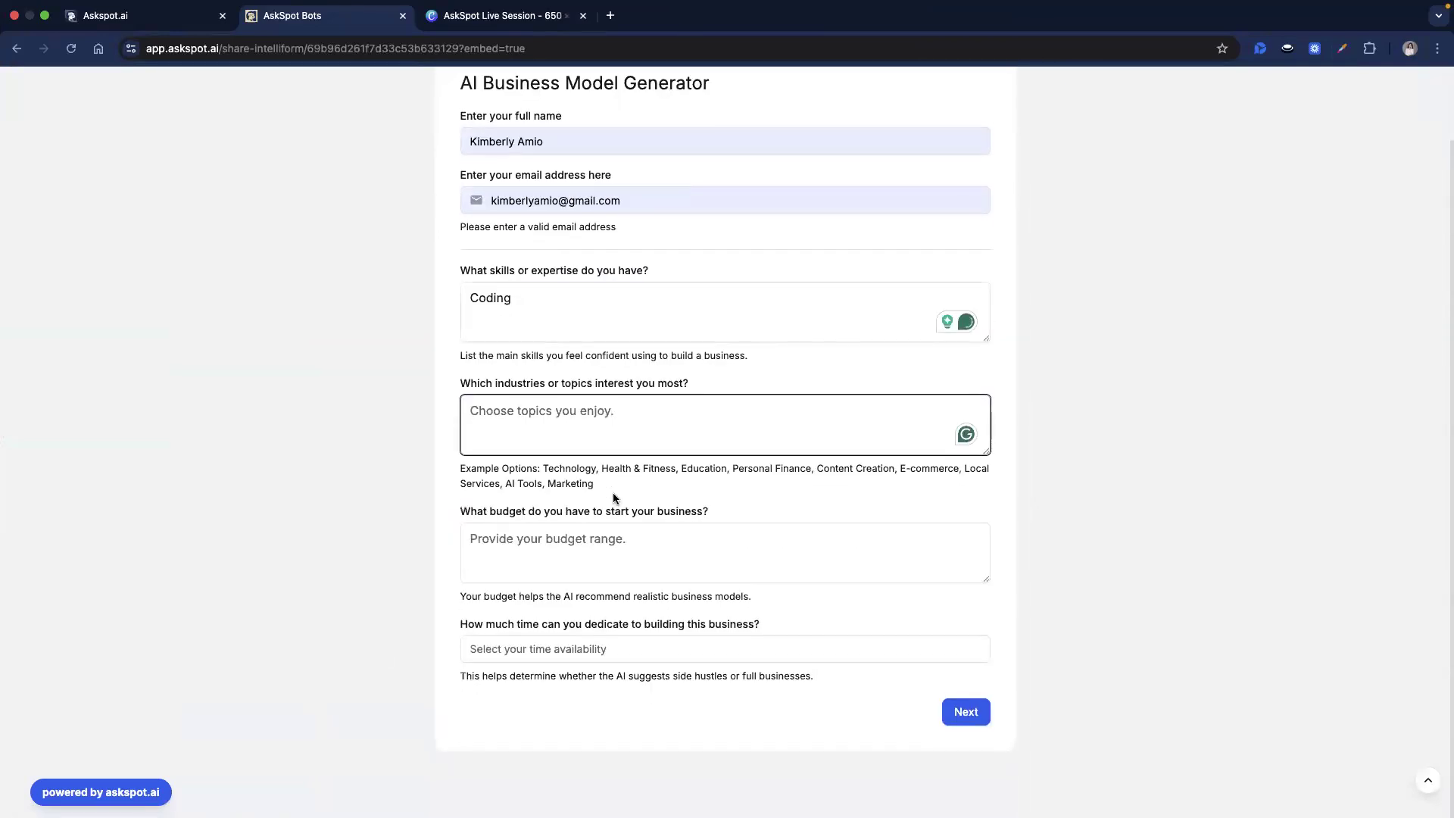
{"action": "type", "text": "AI and tec"}
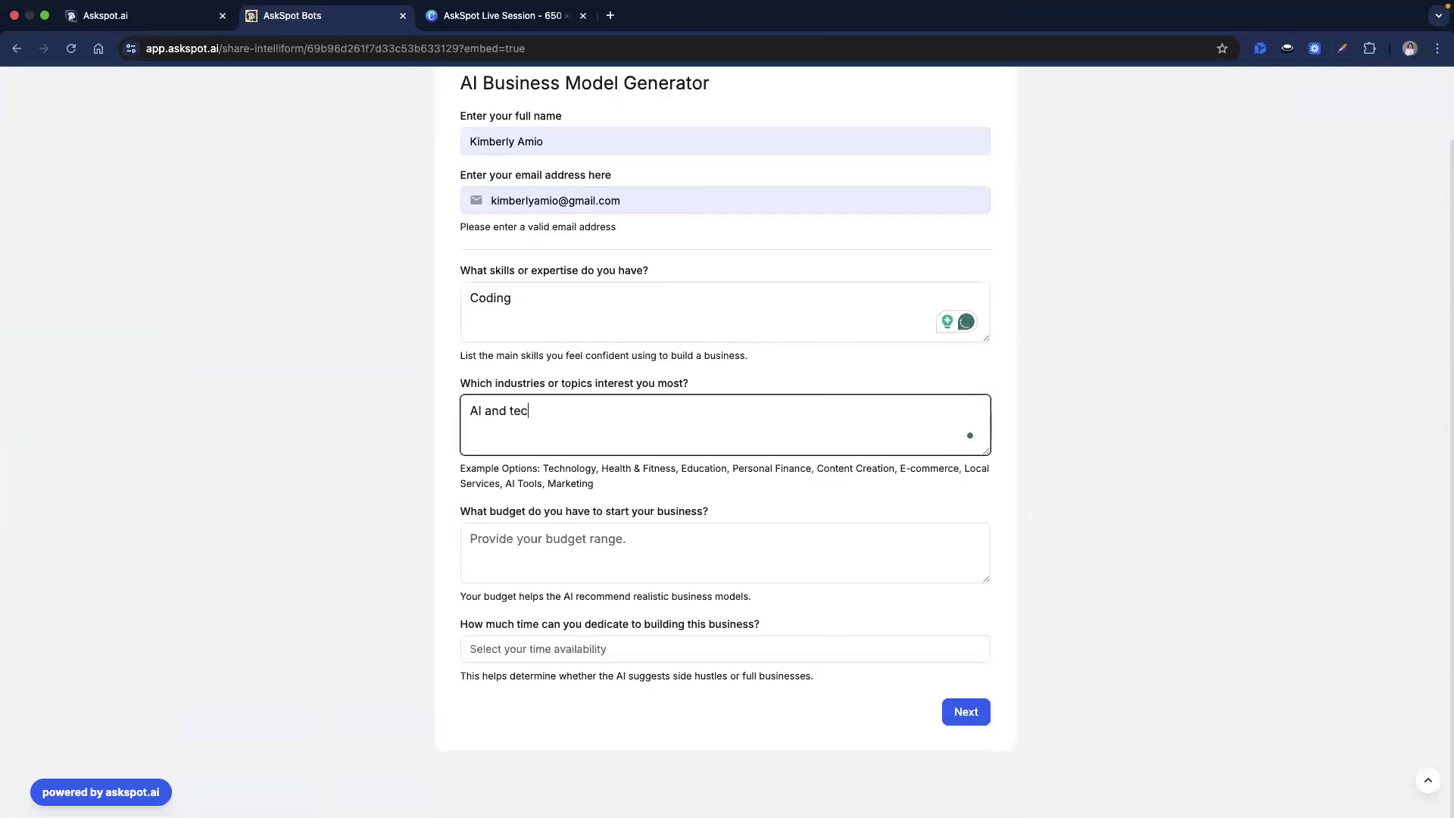
{"action": "left_click", "coordinate": [647, 546]}
{"action": "type", "text": "200"}
{"action": "left_click", "coordinate": [621, 653]}
{"action": "type", "text": "3 hours"}
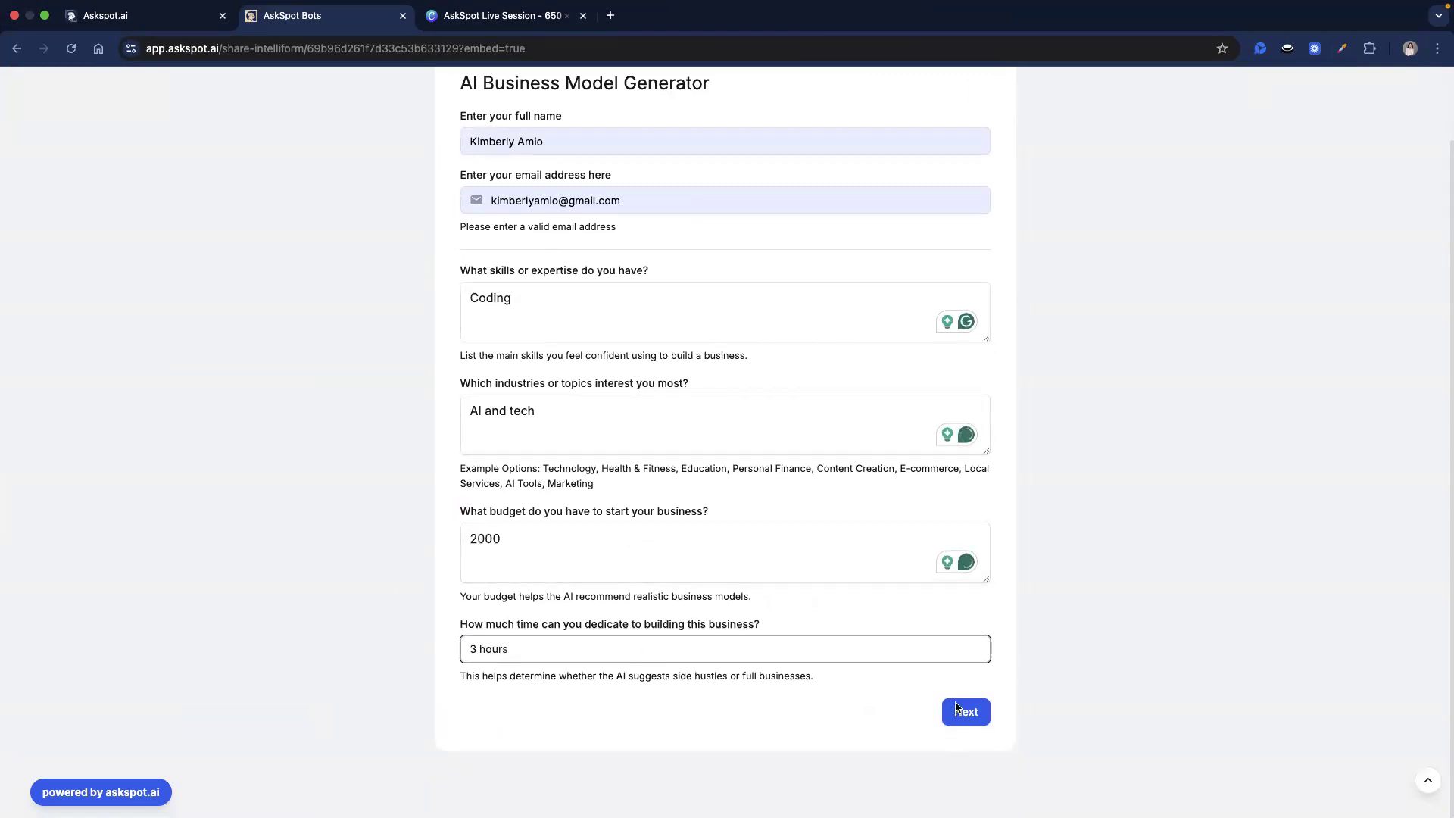
{"action": "left_click", "coordinate": [963, 711]}
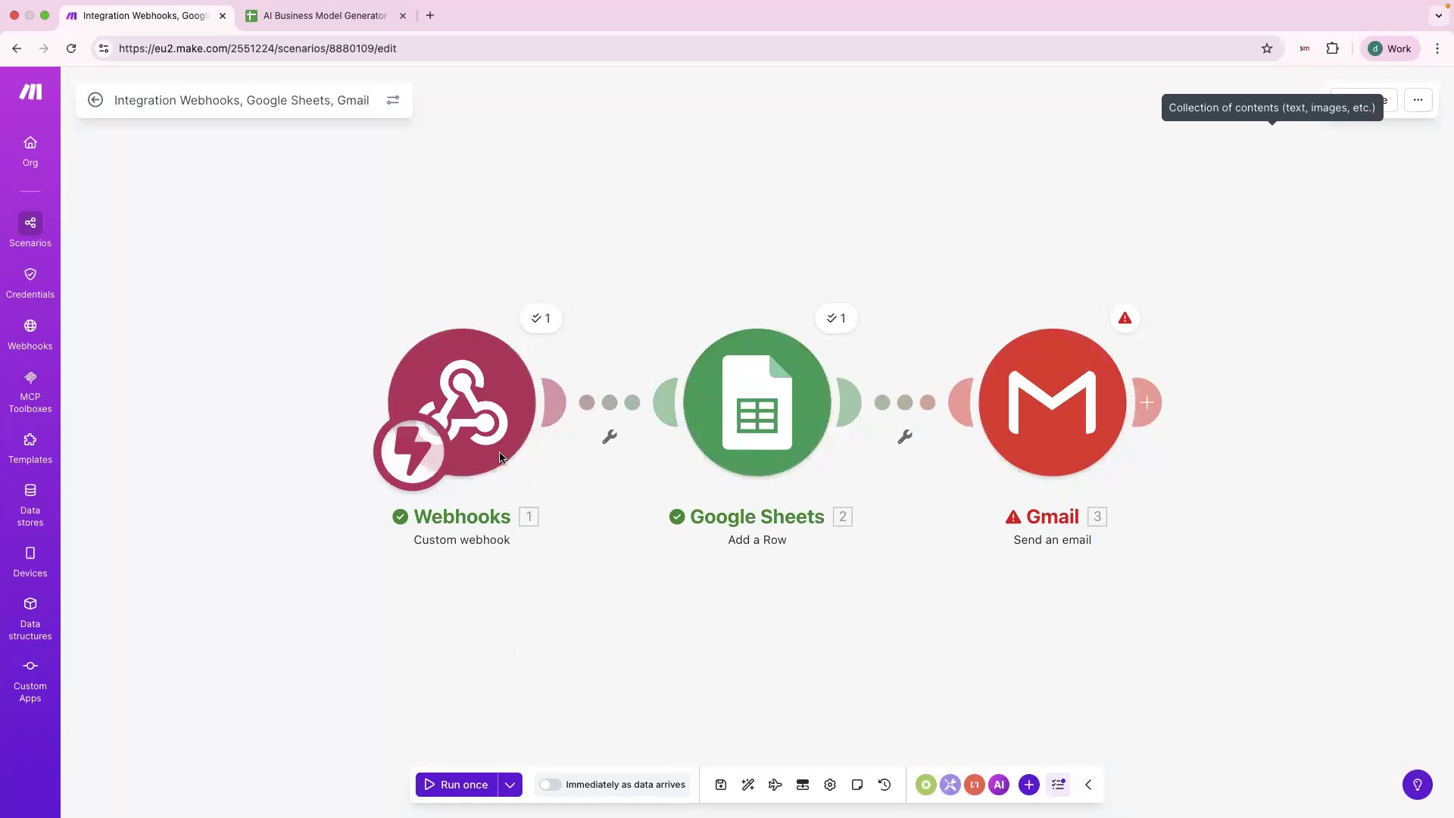
{"action": "left_click", "coordinate": [541, 319]}
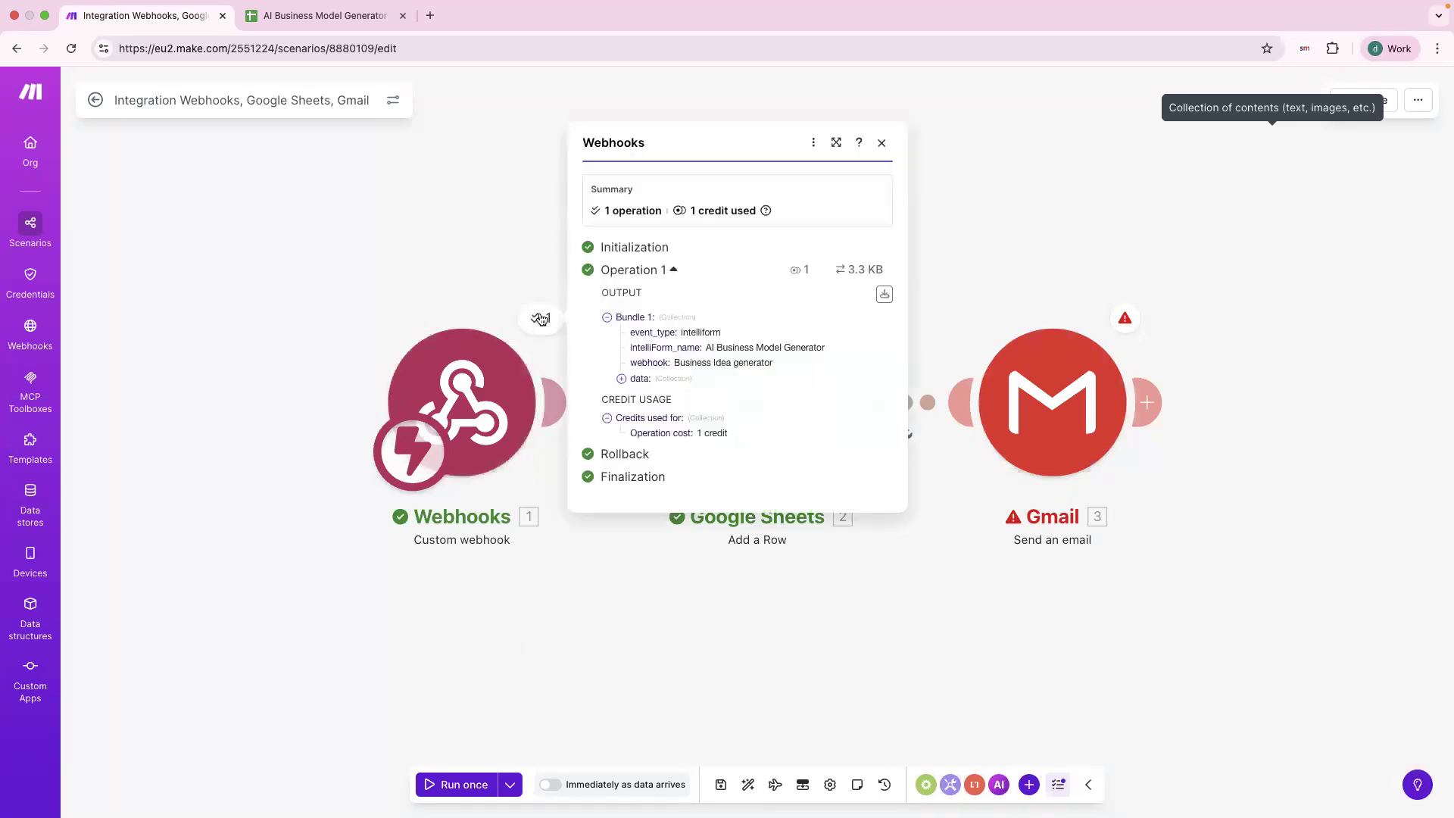
{"action": "left_click", "coordinate": [635, 380]}
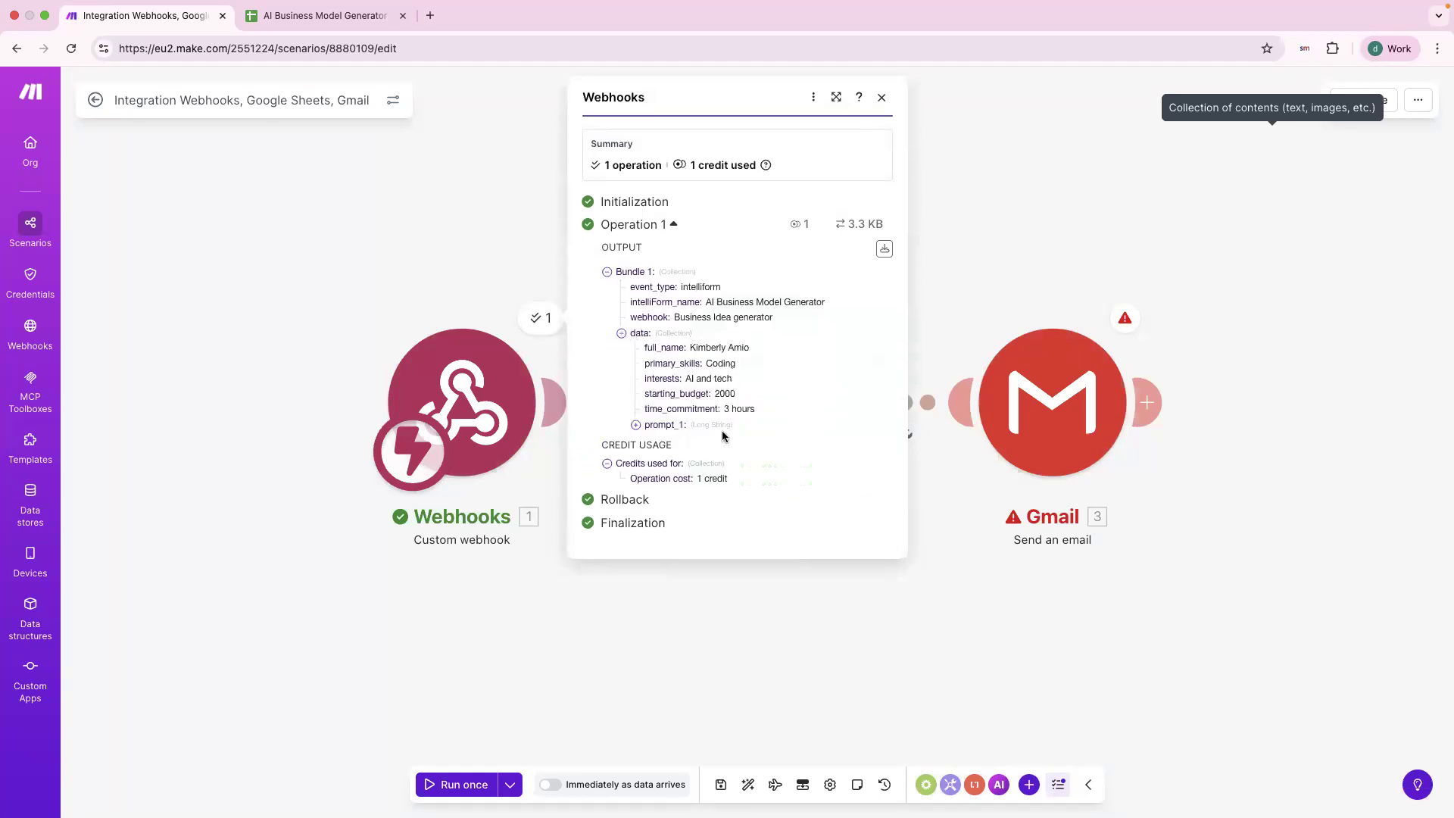
{"action": "left_click", "coordinate": [938, 262]}
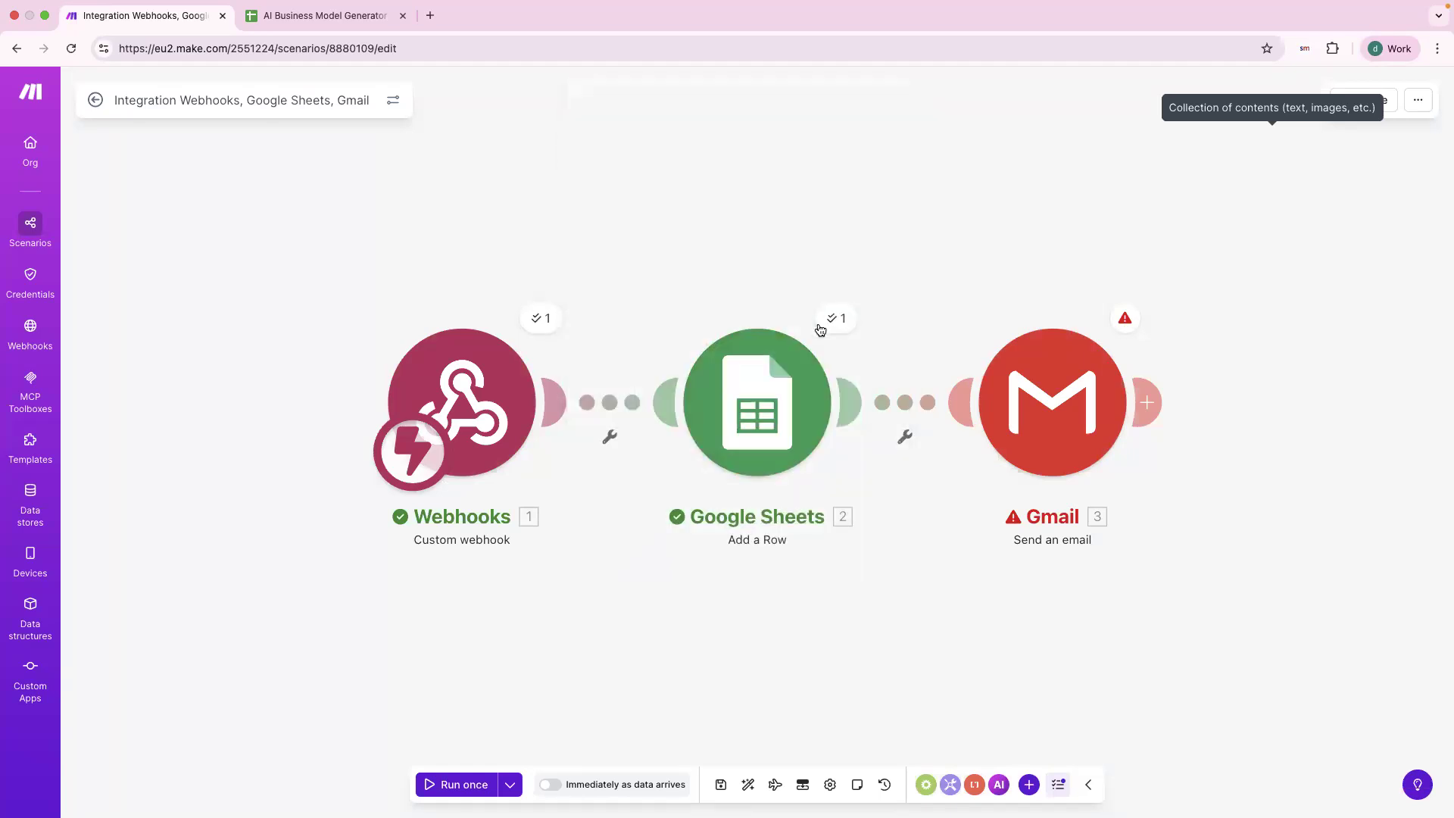
{"action": "left_click", "coordinate": [831, 319]}
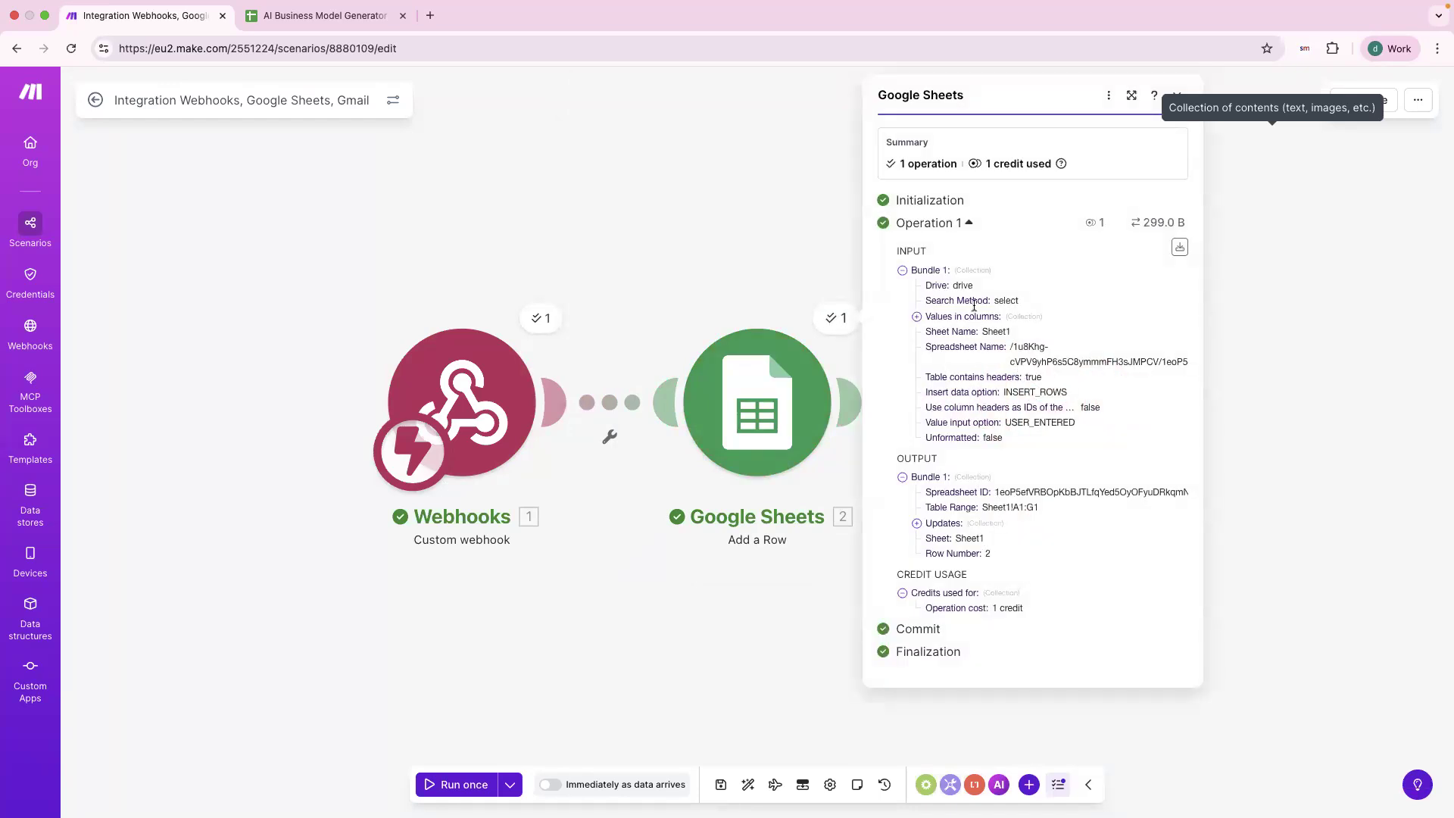
{"action": "left_click", "coordinate": [581, 301]}
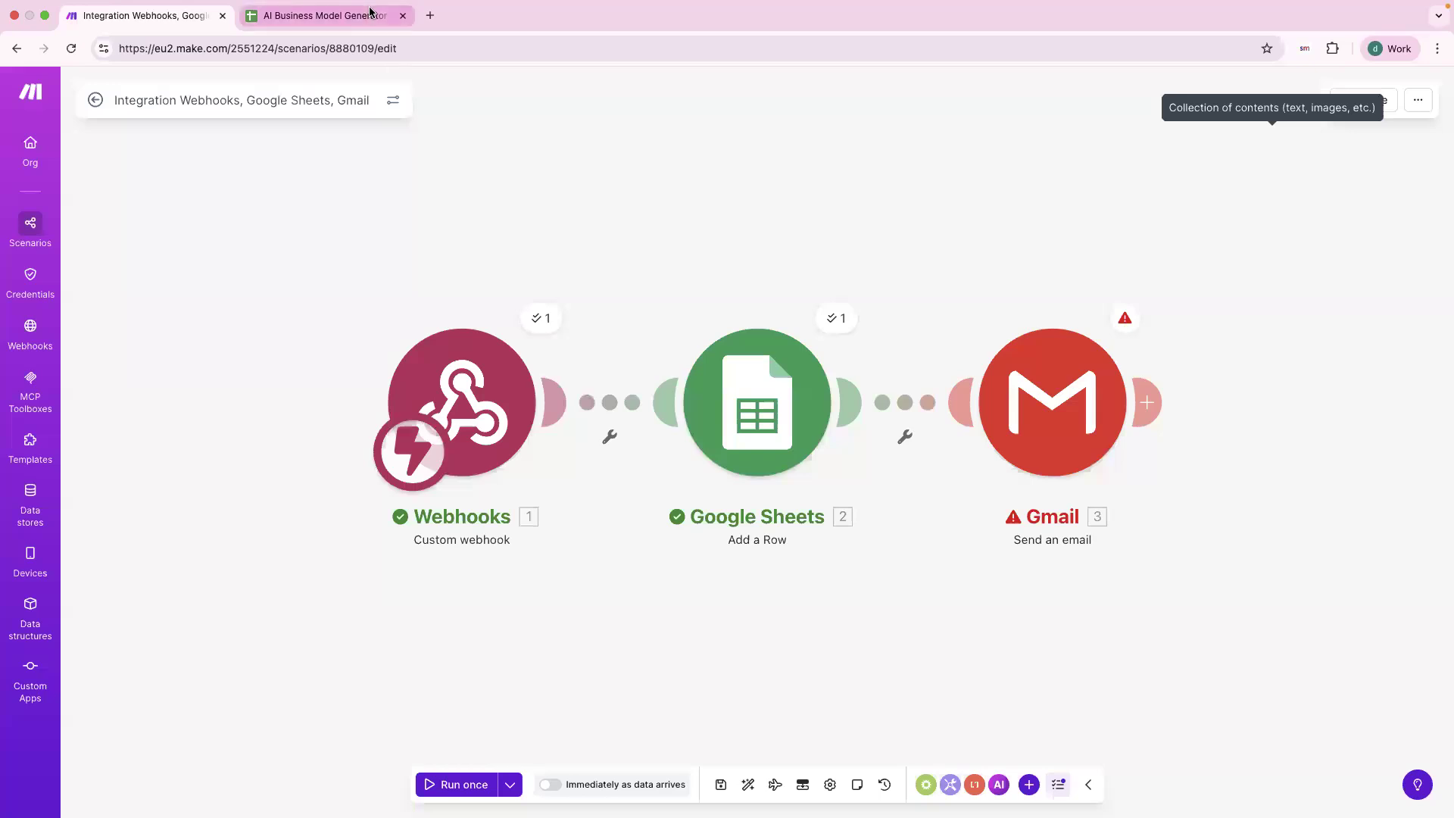
{"action": "left_click", "coordinate": [325, 15]}
{"action": "scroll", "coordinate": [536, 309], "scroll_direction": "down", "scroll_amount": 5}
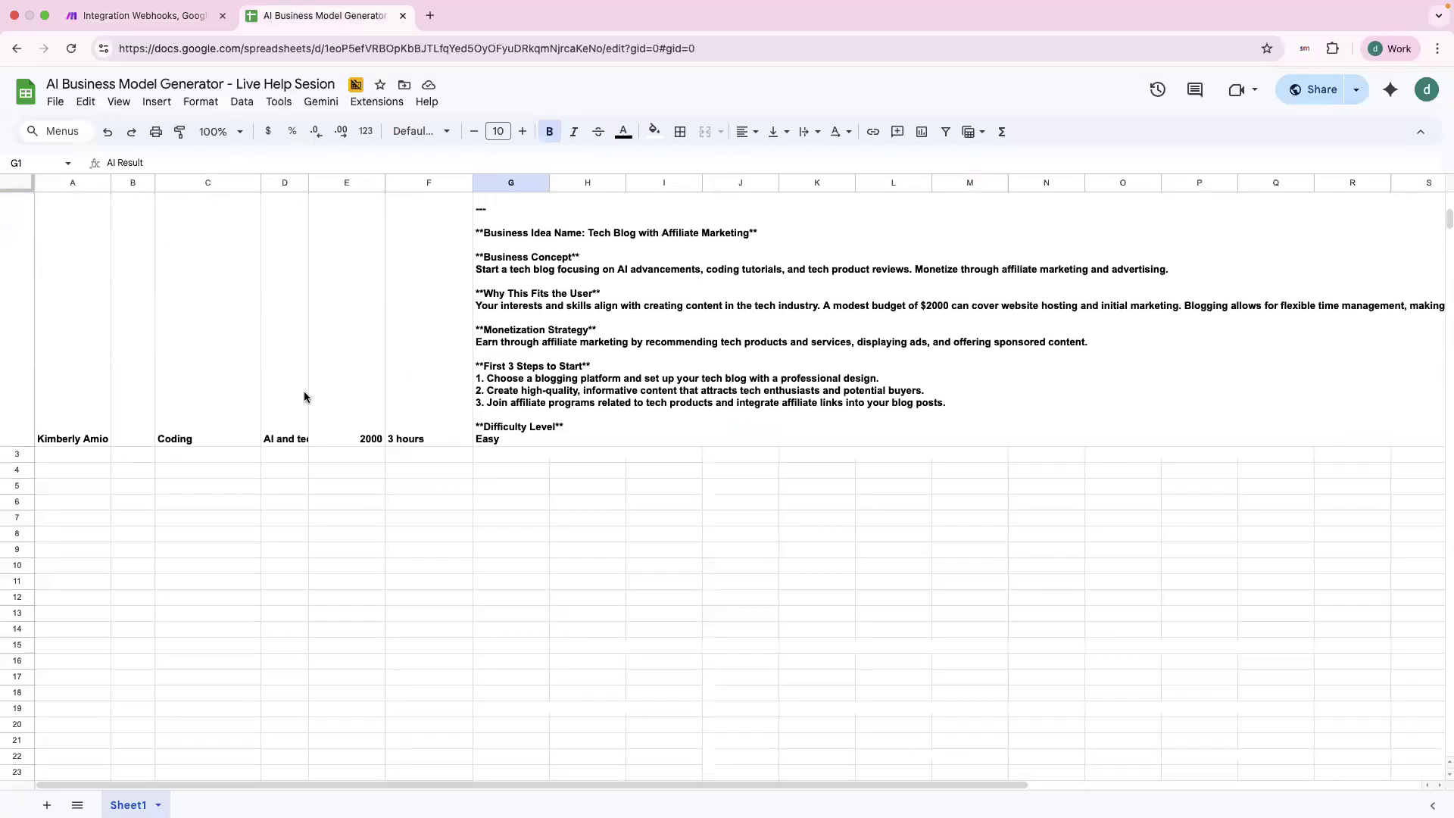
{"action": "left_click", "coordinate": [144, 15]}
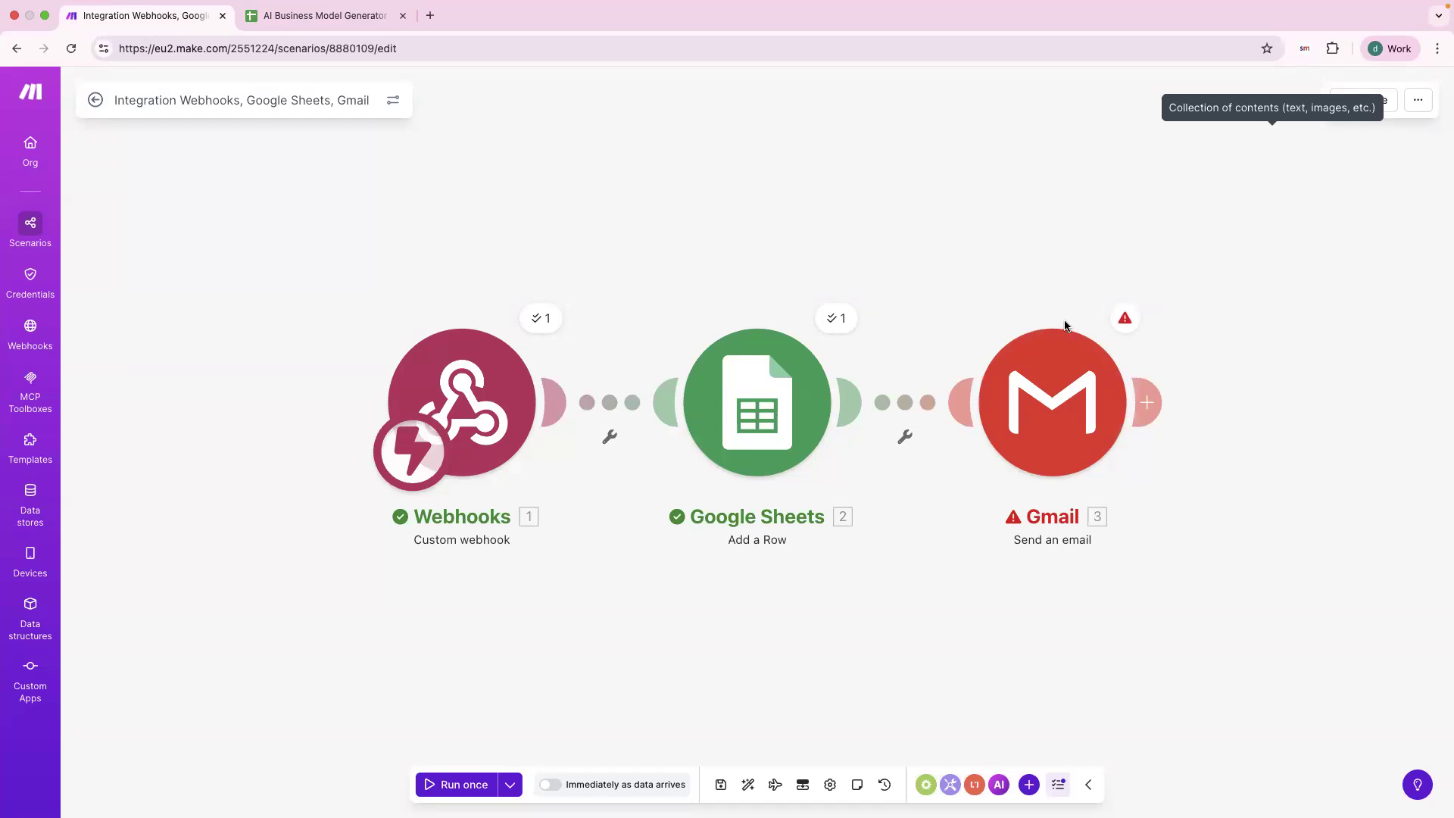
{"action": "left_click", "coordinate": [1126, 327]}
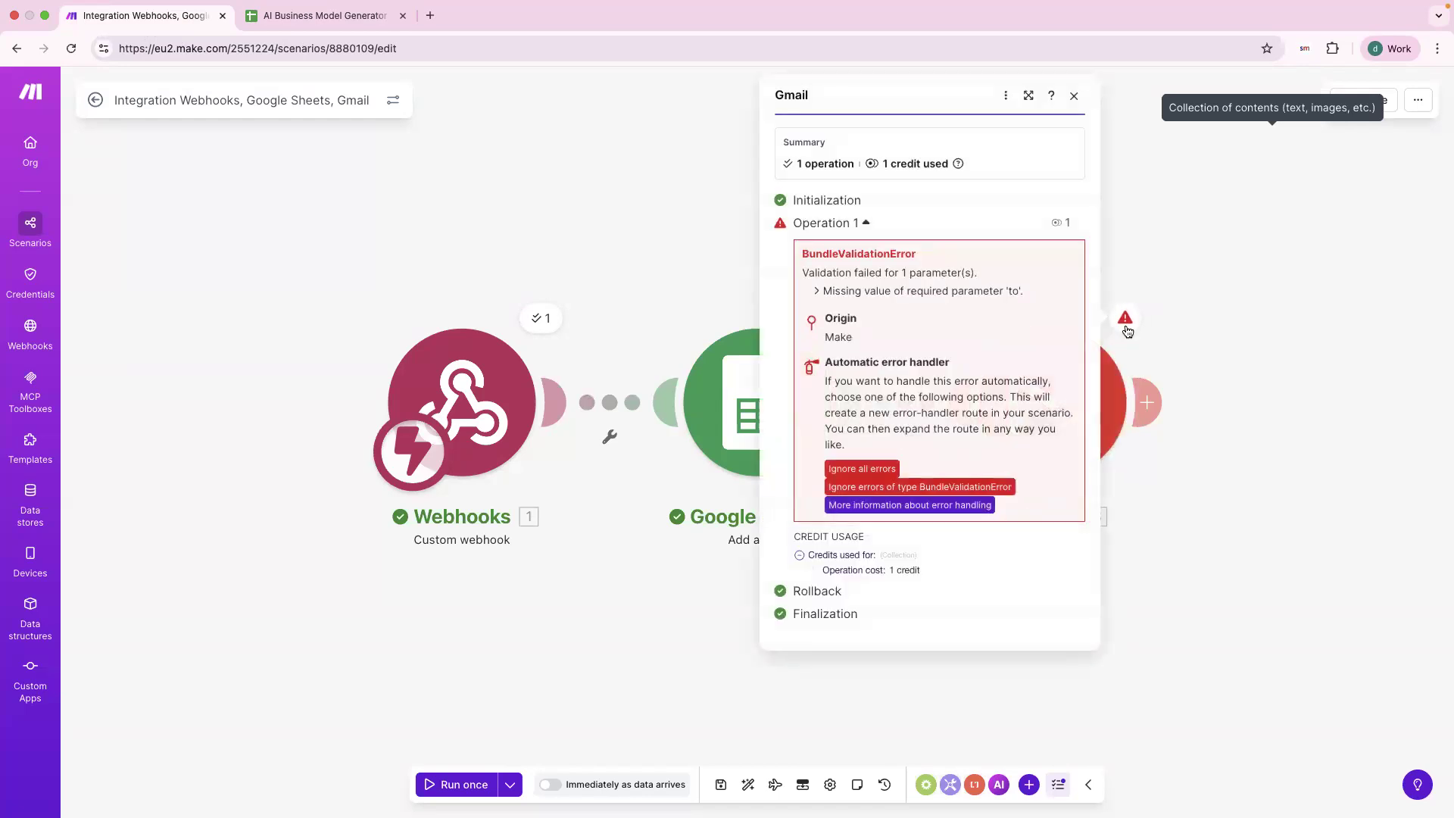
{"action": "left_click_drag", "start_coordinate": [803, 273], "coordinate": [923, 304]}
{"action": "left_click", "coordinate": [831, 295]}
{"action": "left_click_drag", "start_coordinate": [832, 294], "coordinate": [916, 294]}
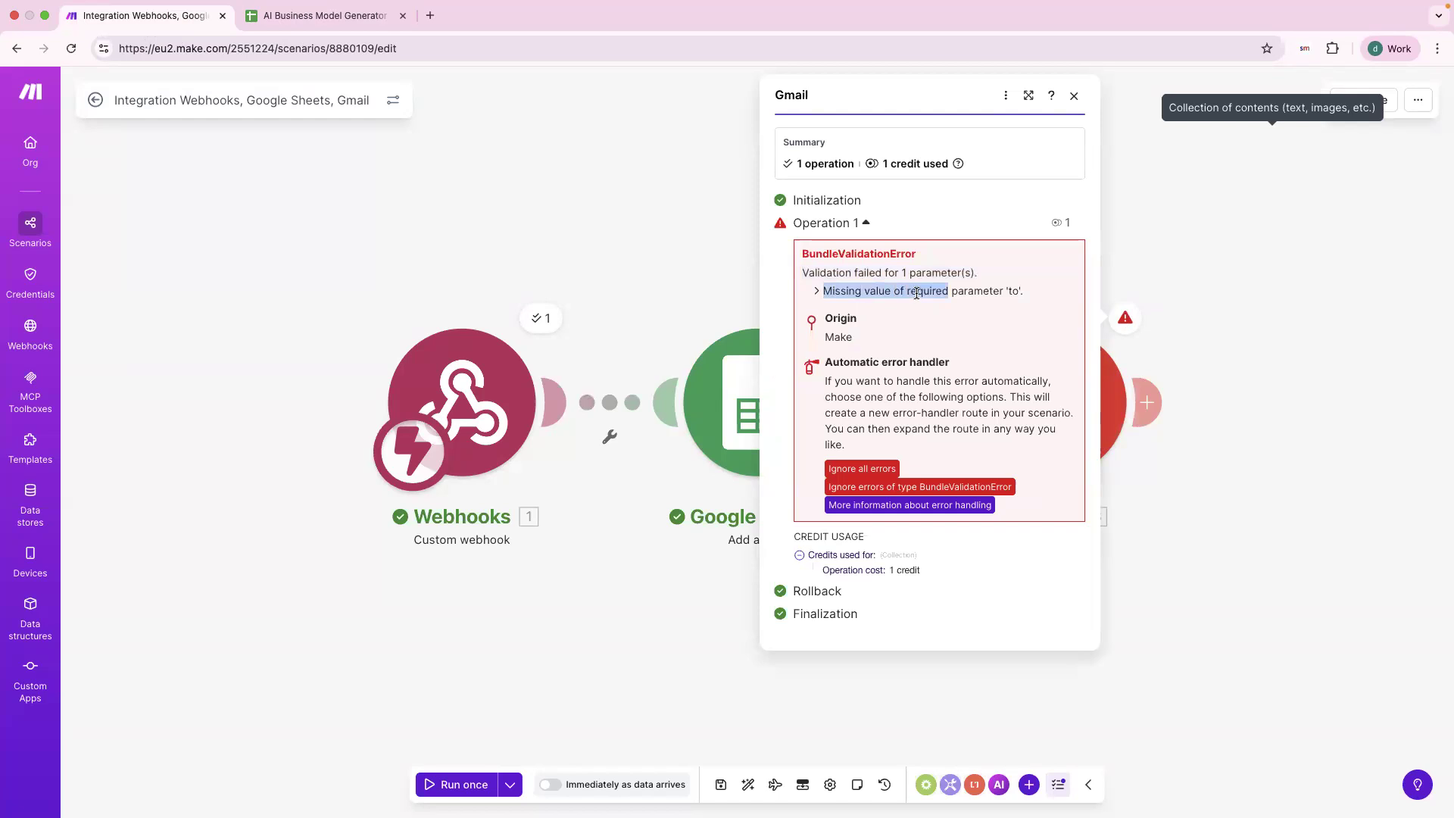
{"action": "left_click", "coordinate": [980, 293]}
{"action": "double_click", "coordinate": [1007, 293]}
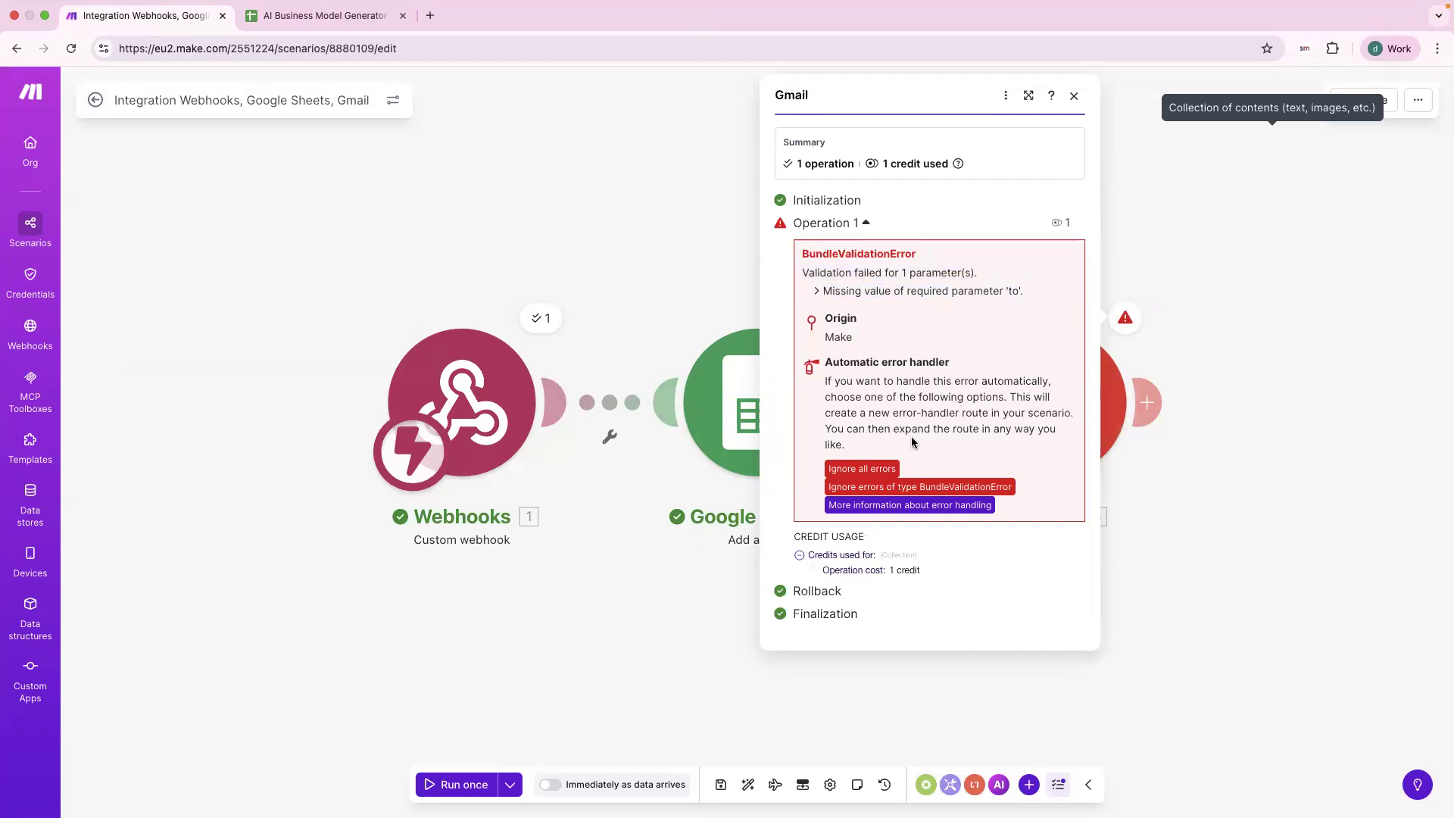
{"action": "left_click", "coordinate": [480, 685]}
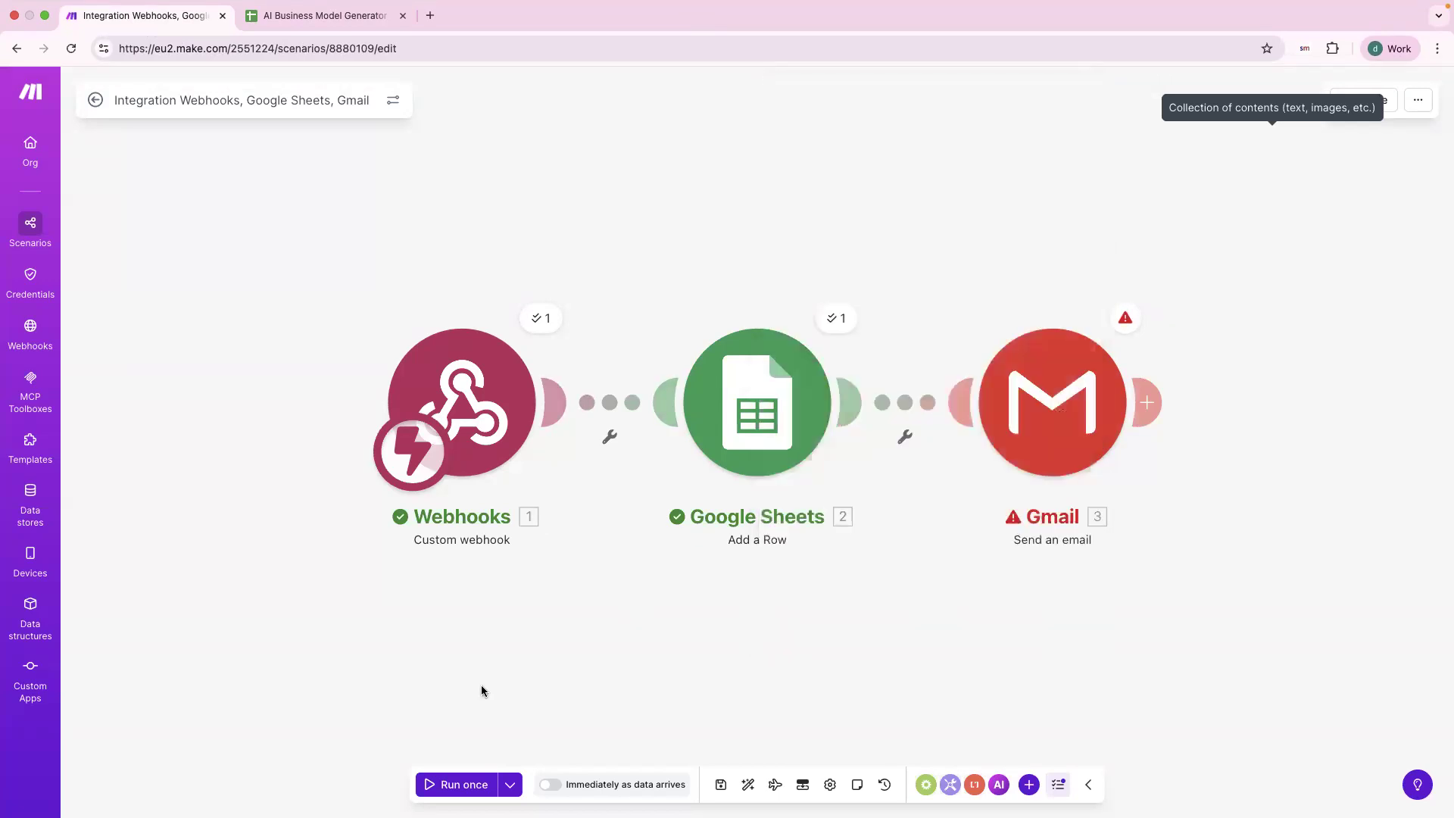
Start another Make one-time run, then reset the form and autofill name and email.
{"action": "left_click", "coordinate": [455, 793]}
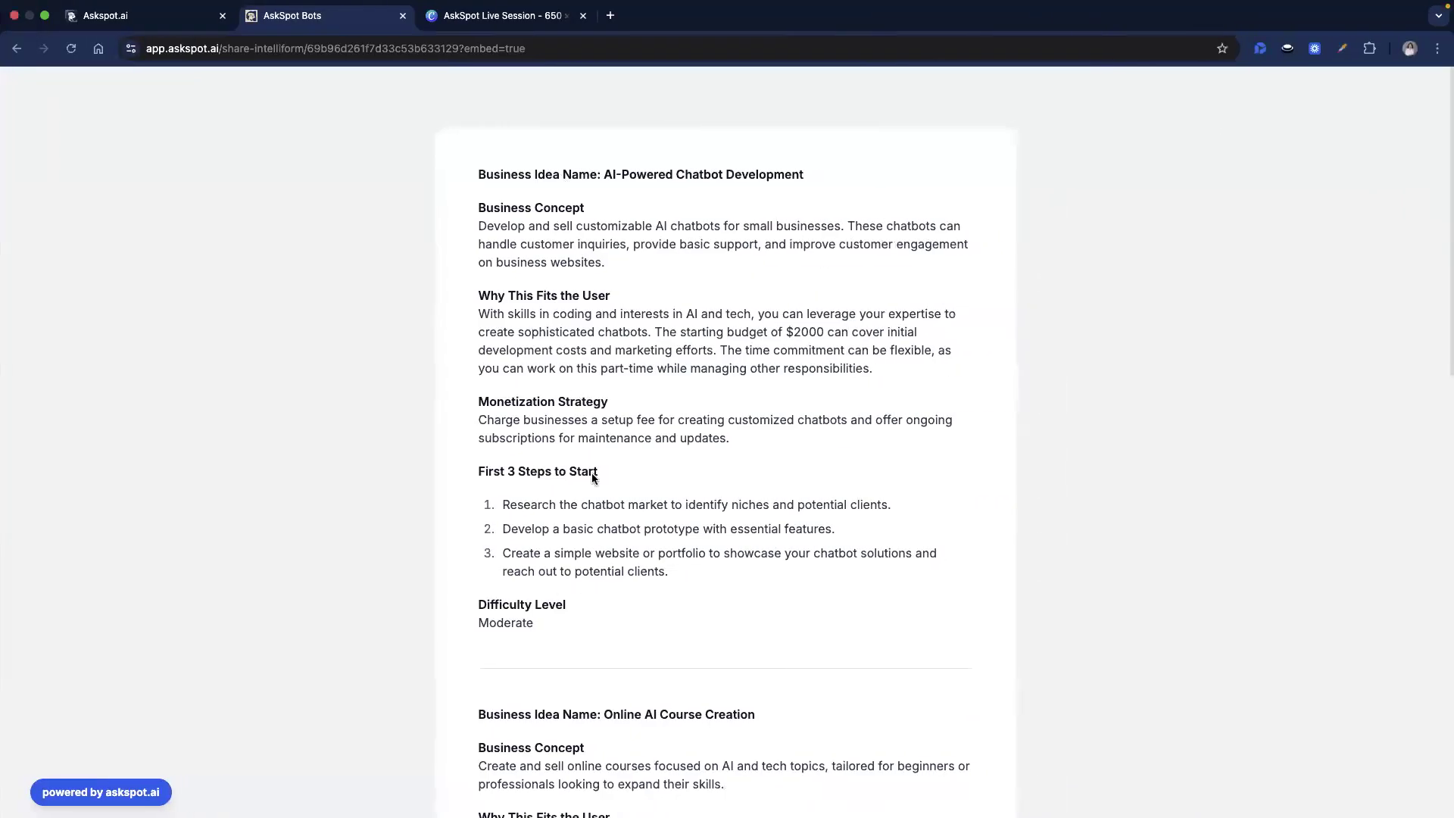
{"action": "scroll", "coordinate": [592, 473], "scroll_direction": "down", "scroll_amount": 10}
{"action": "scroll", "coordinate": [592, 473], "scroll_direction": "down", "scroll_amount": 2}
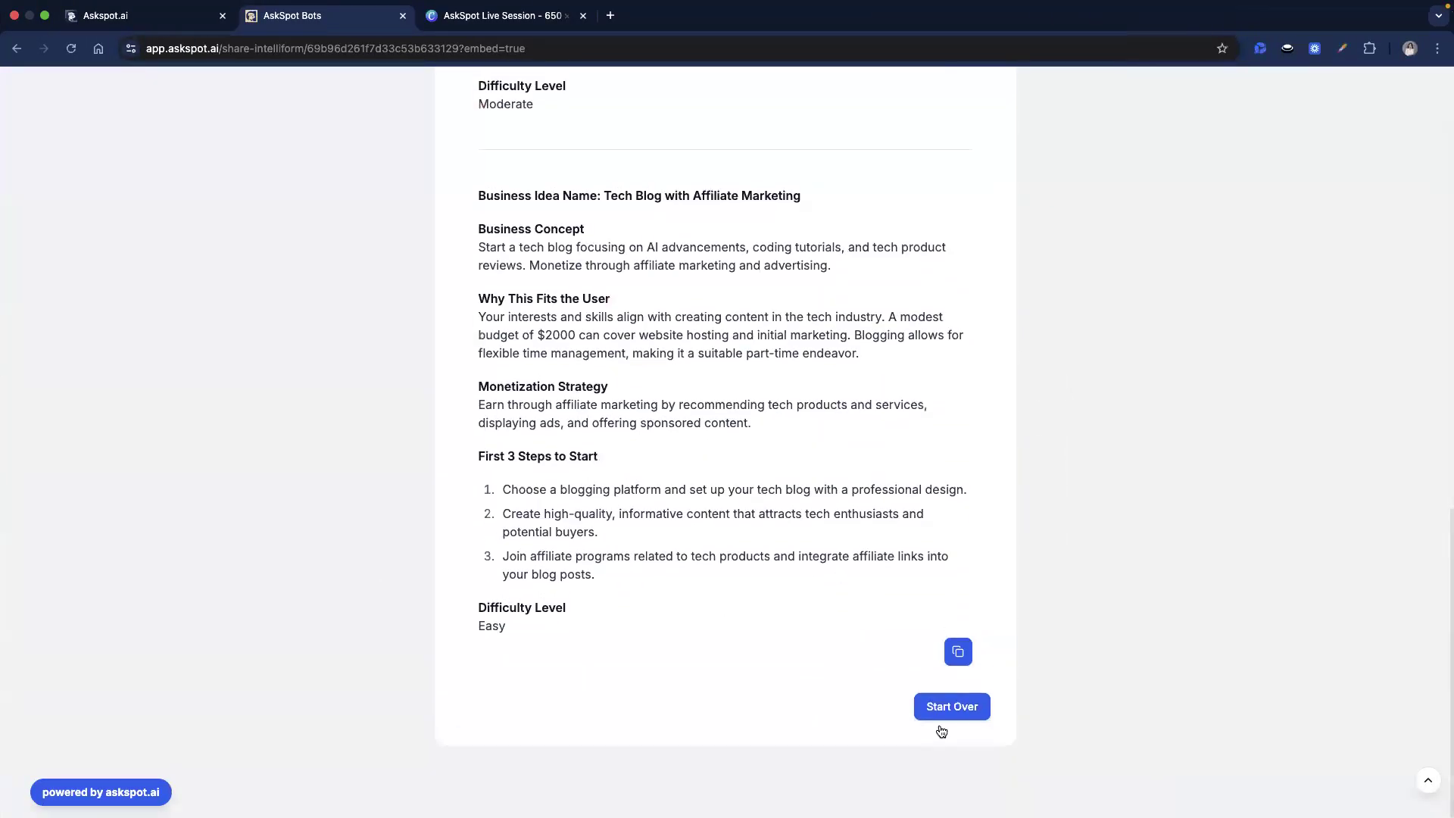
{"action": "left_click", "coordinate": [947, 711]}
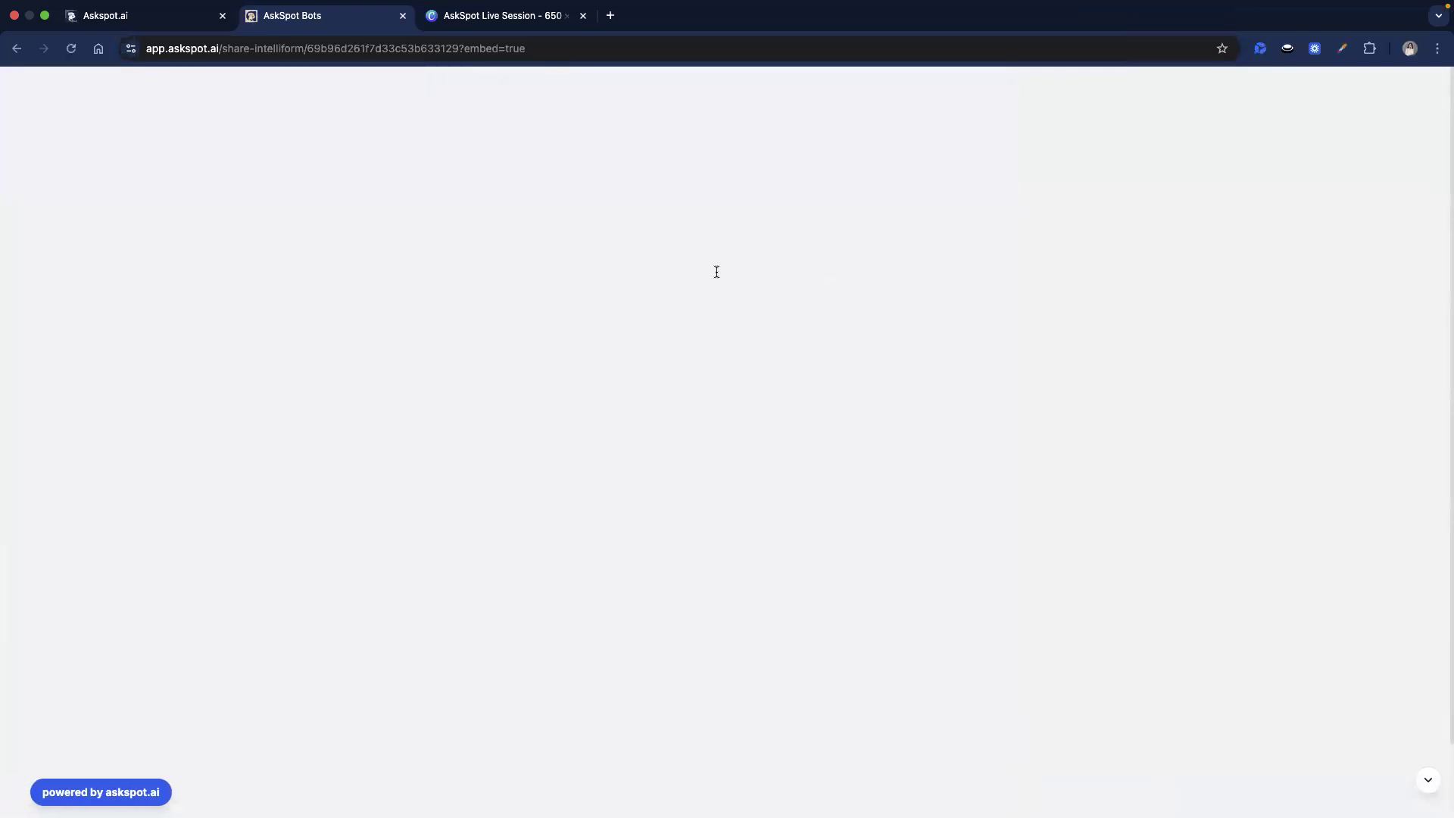
{"action": "left_click", "coordinate": [636, 277]}
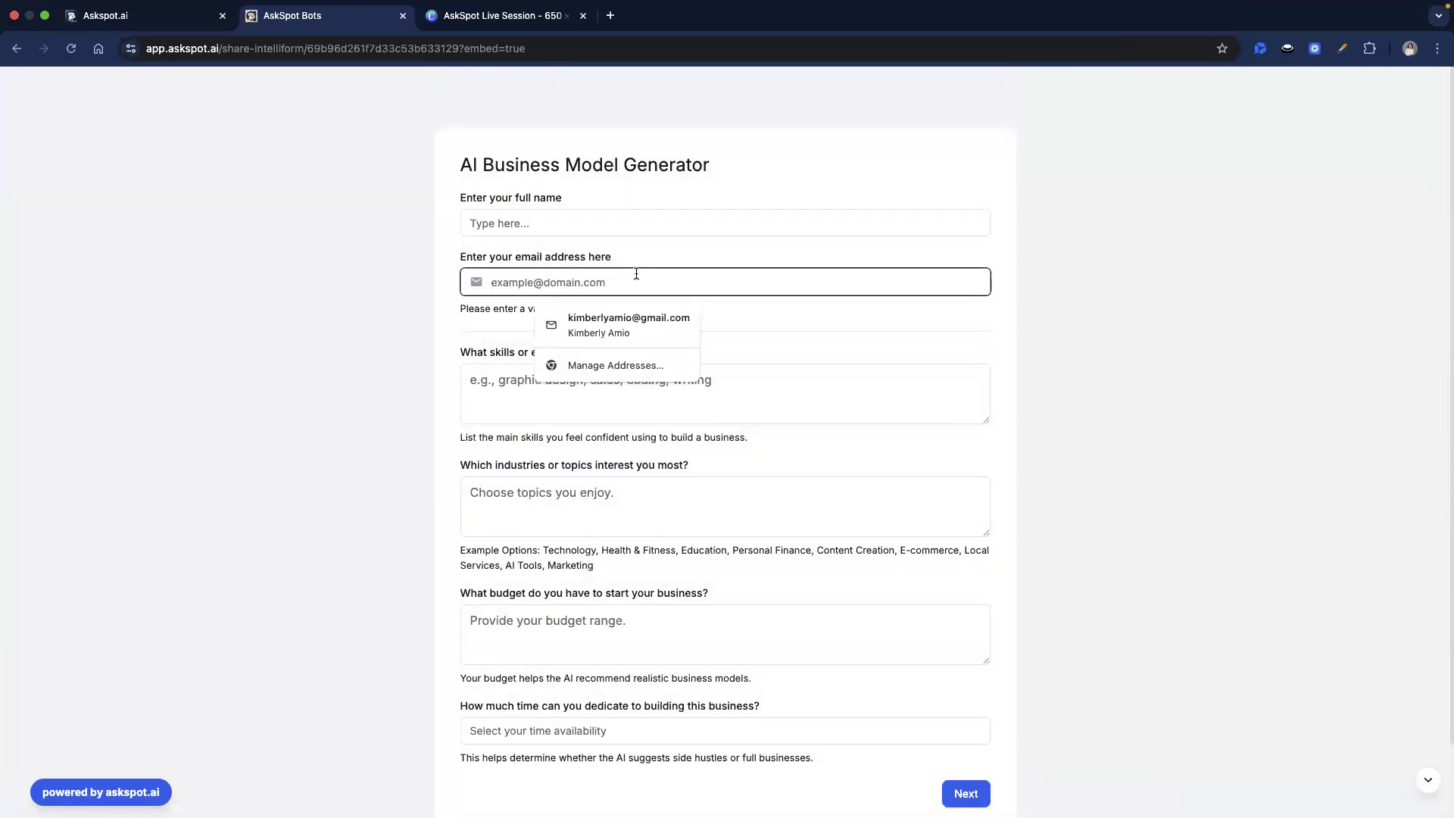
{"action": "left_click", "coordinate": [628, 325]}
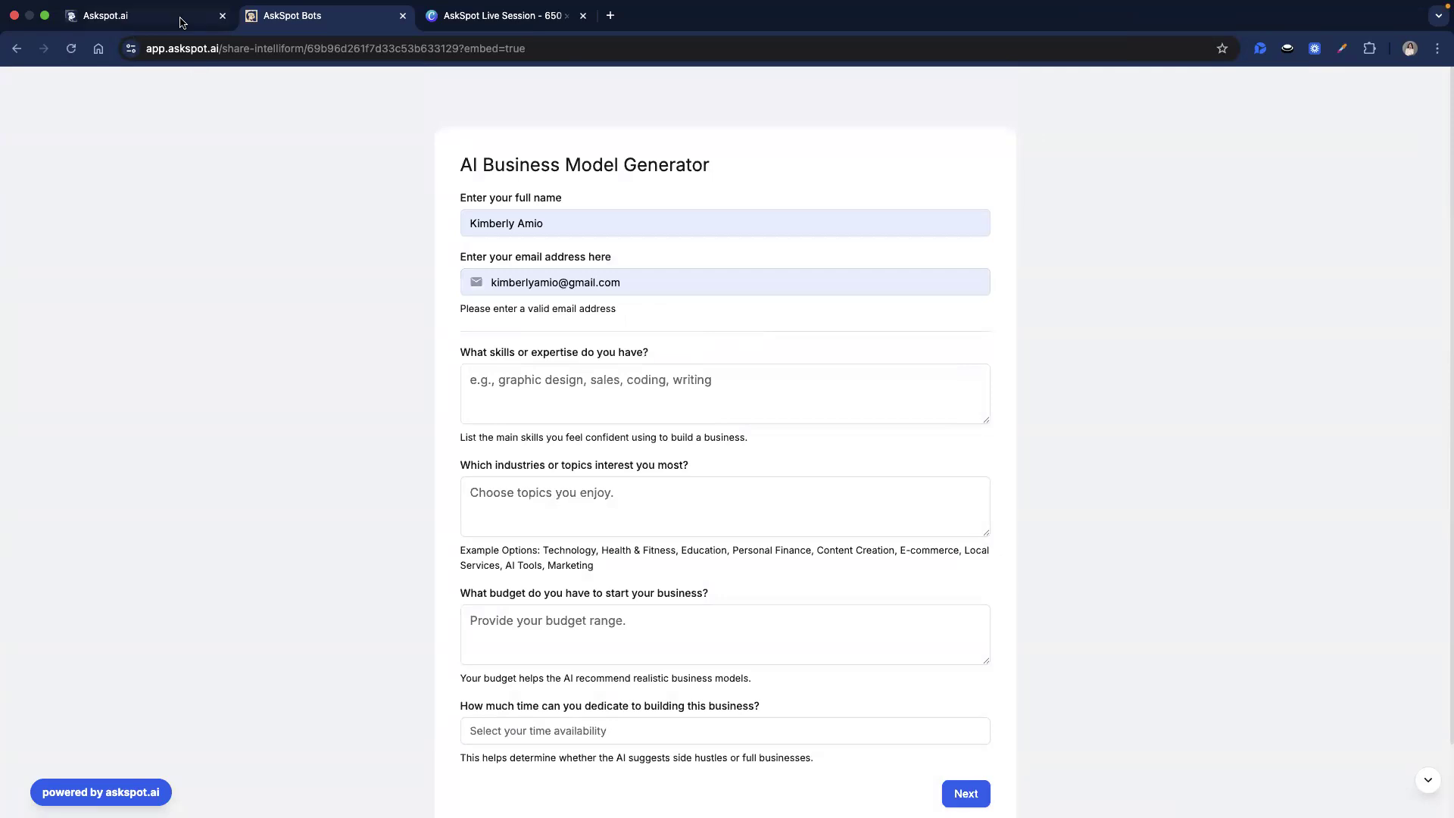
Inspect the email_address key in the Business Idea generator webhook integration, closing without saving.
{"action": "left_click", "coordinate": [182, 22]}
{"action": "left_click", "coordinate": [426, 237]}
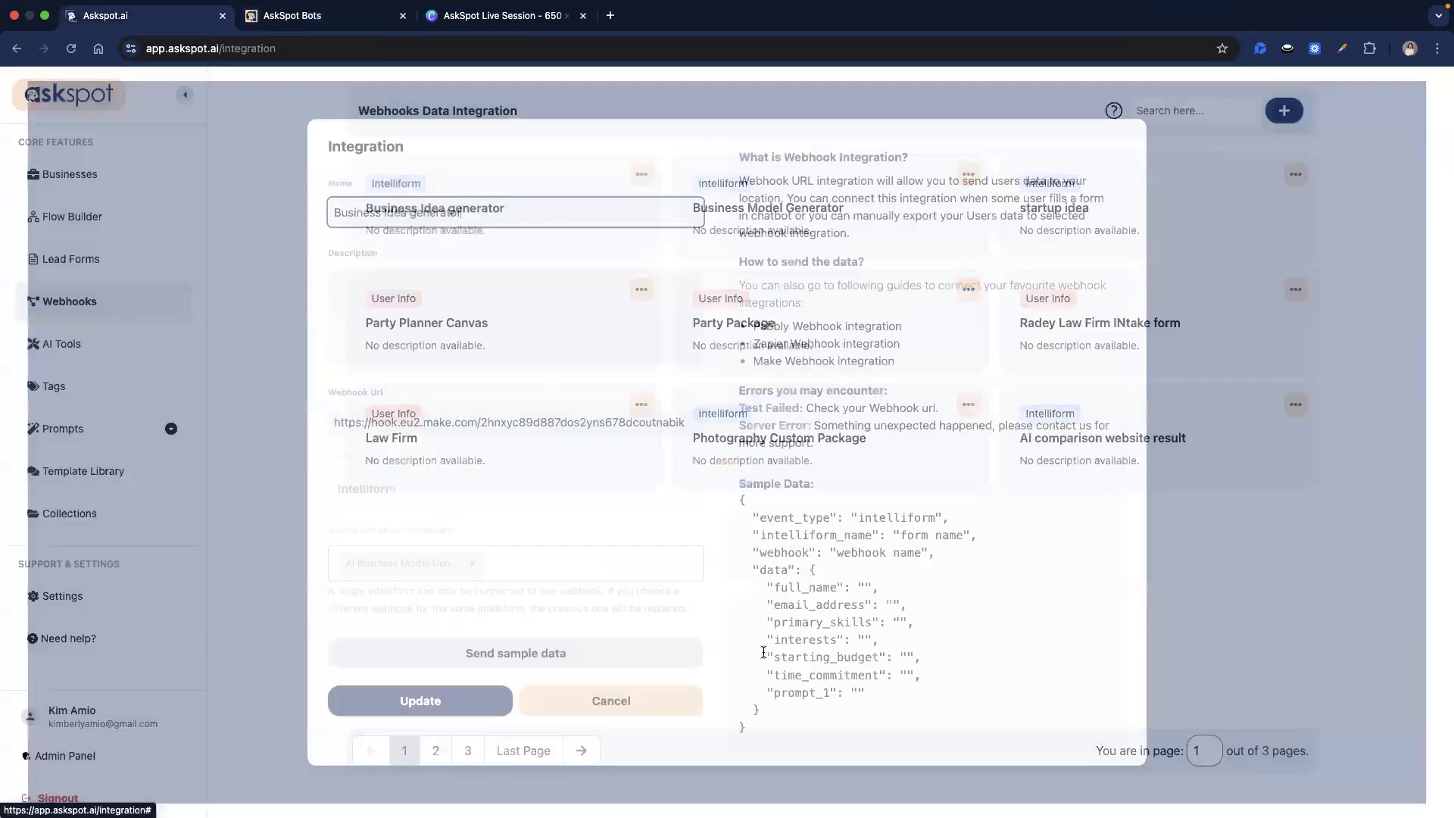
{"action": "double_click", "coordinate": [810, 612]}
{"action": "left_click", "coordinate": [306, 511]}
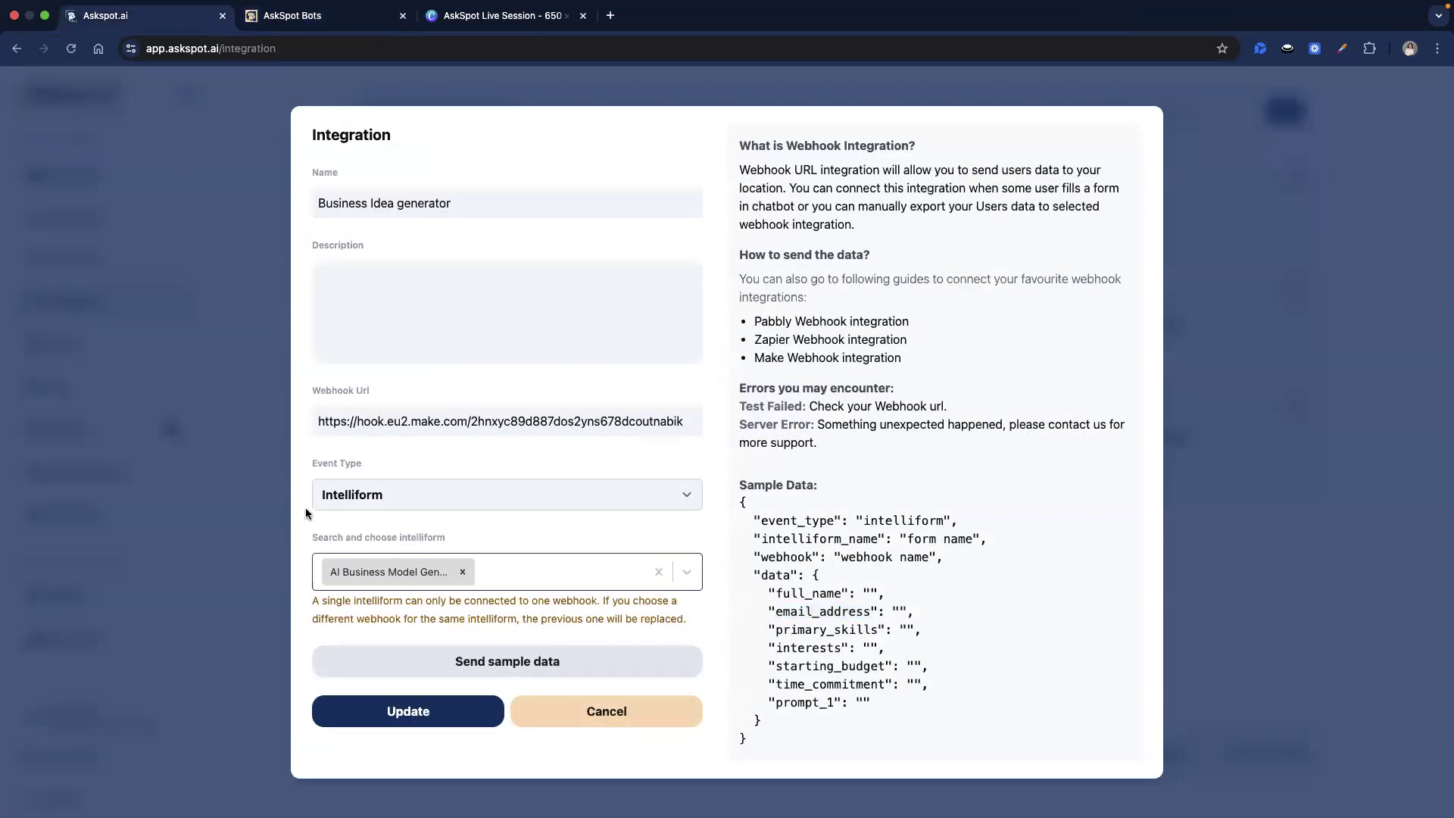
{"action": "left_click", "coordinate": [606, 712]}
Open the AI Business Model Generator in Intelliform Templates' Form Builder and check the email field properties.
{"action": "left_click", "coordinate": [153, 180]}
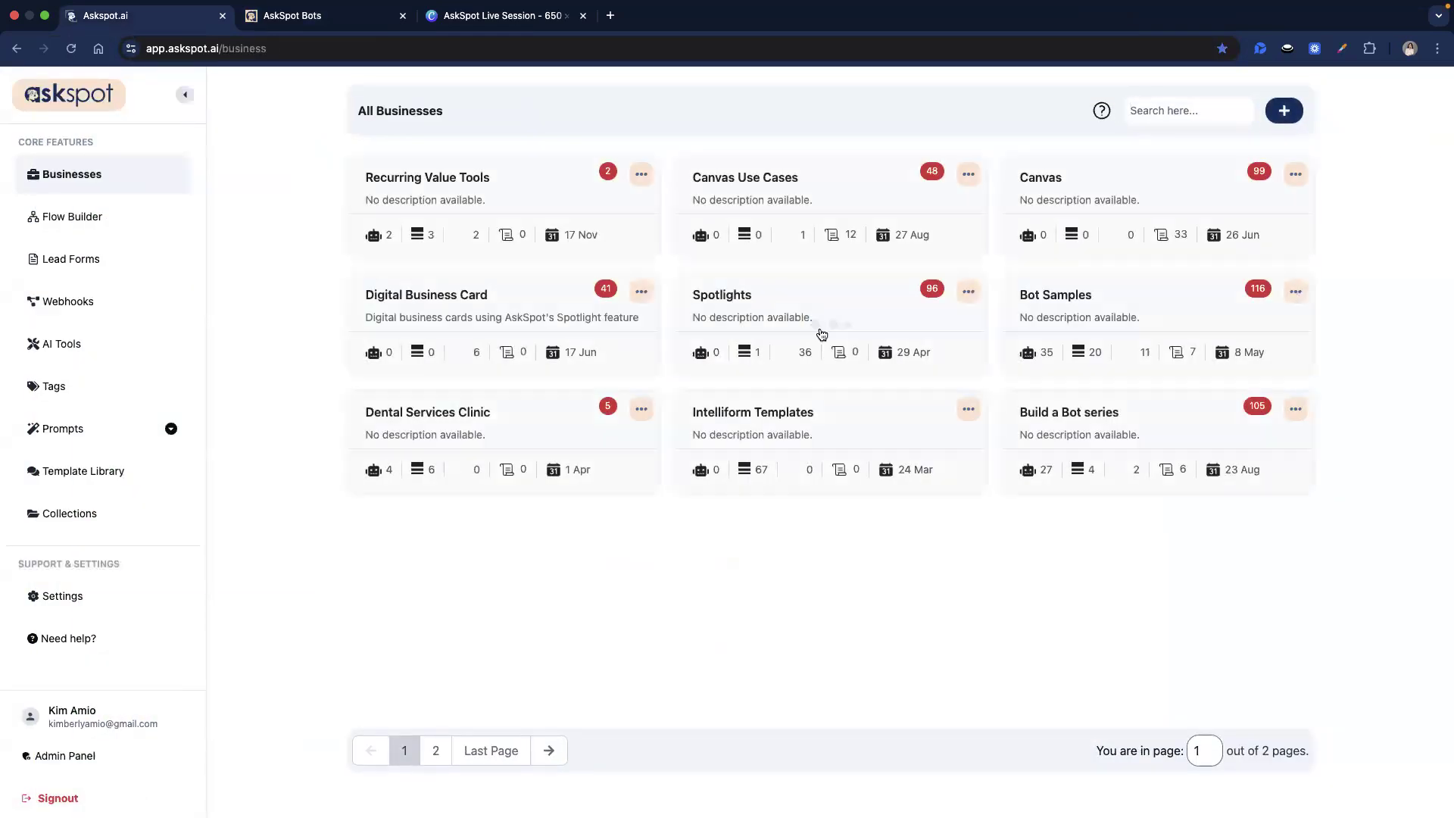
{"action": "left_click", "coordinate": [843, 434]}
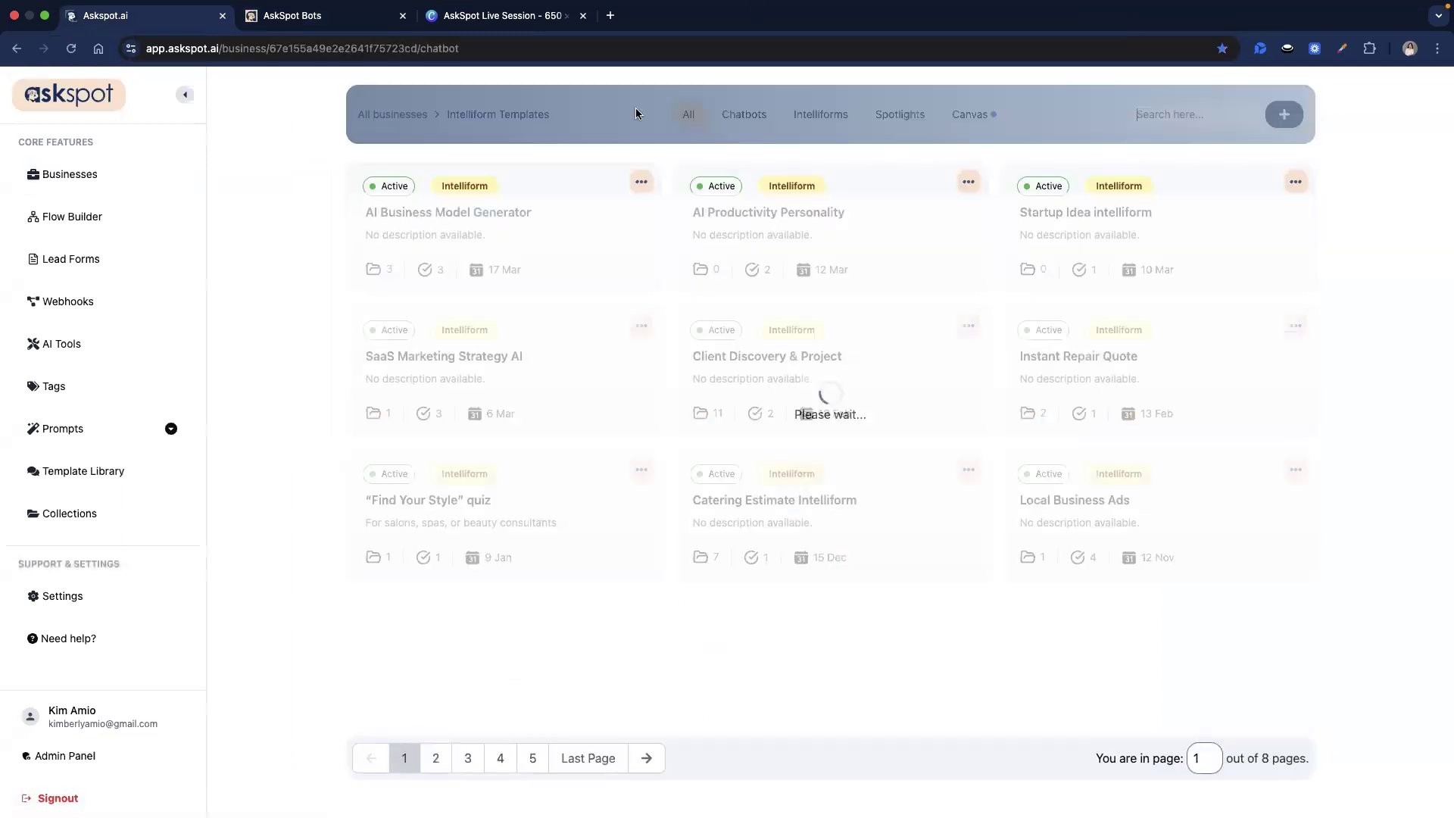
{"action": "left_click", "coordinate": [537, 235]}
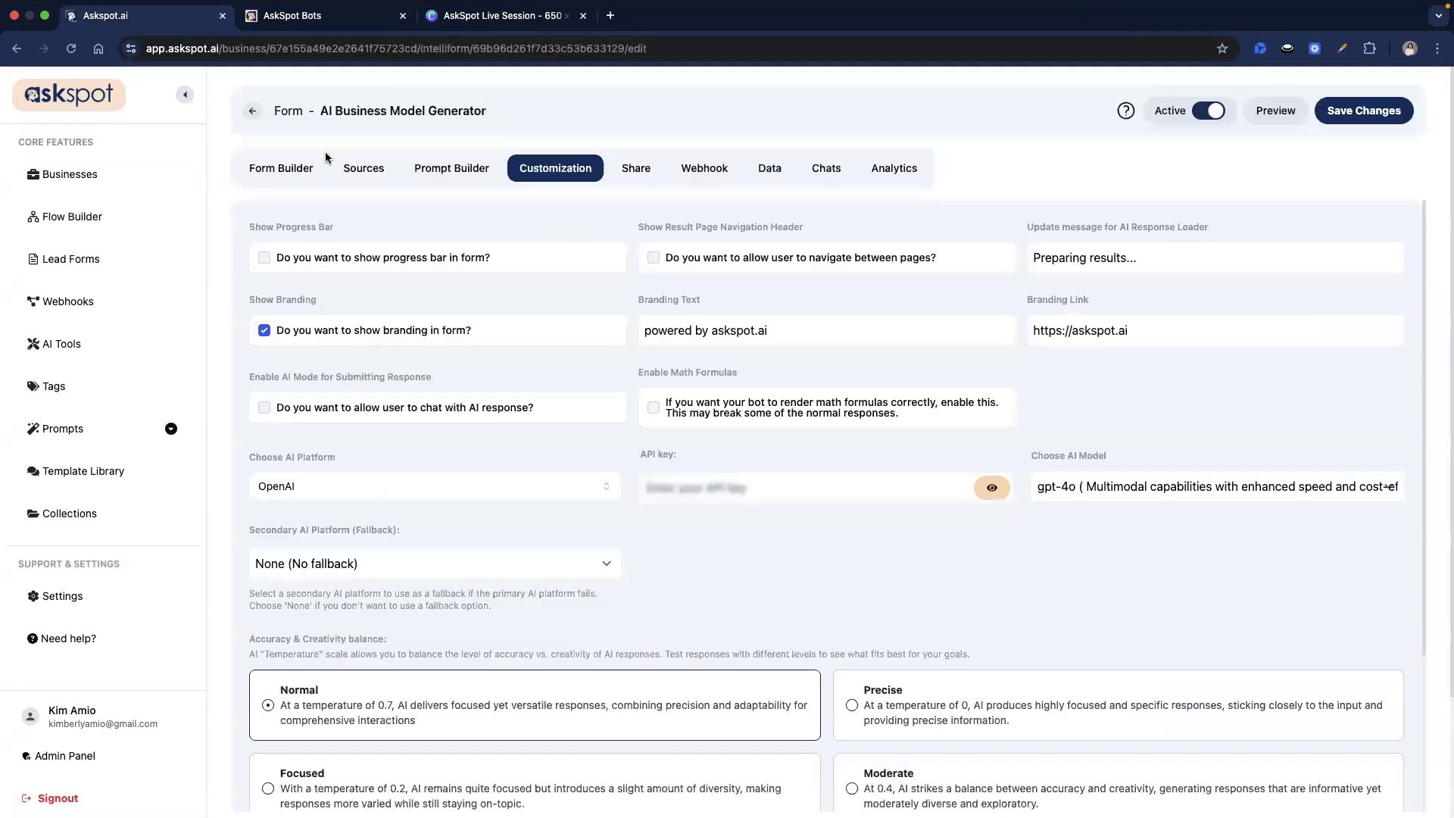
{"action": "left_click", "coordinate": [281, 168]}
{"action": "scroll", "coordinate": [712, 359], "scroll_direction": "down", "scroll_amount": 1}
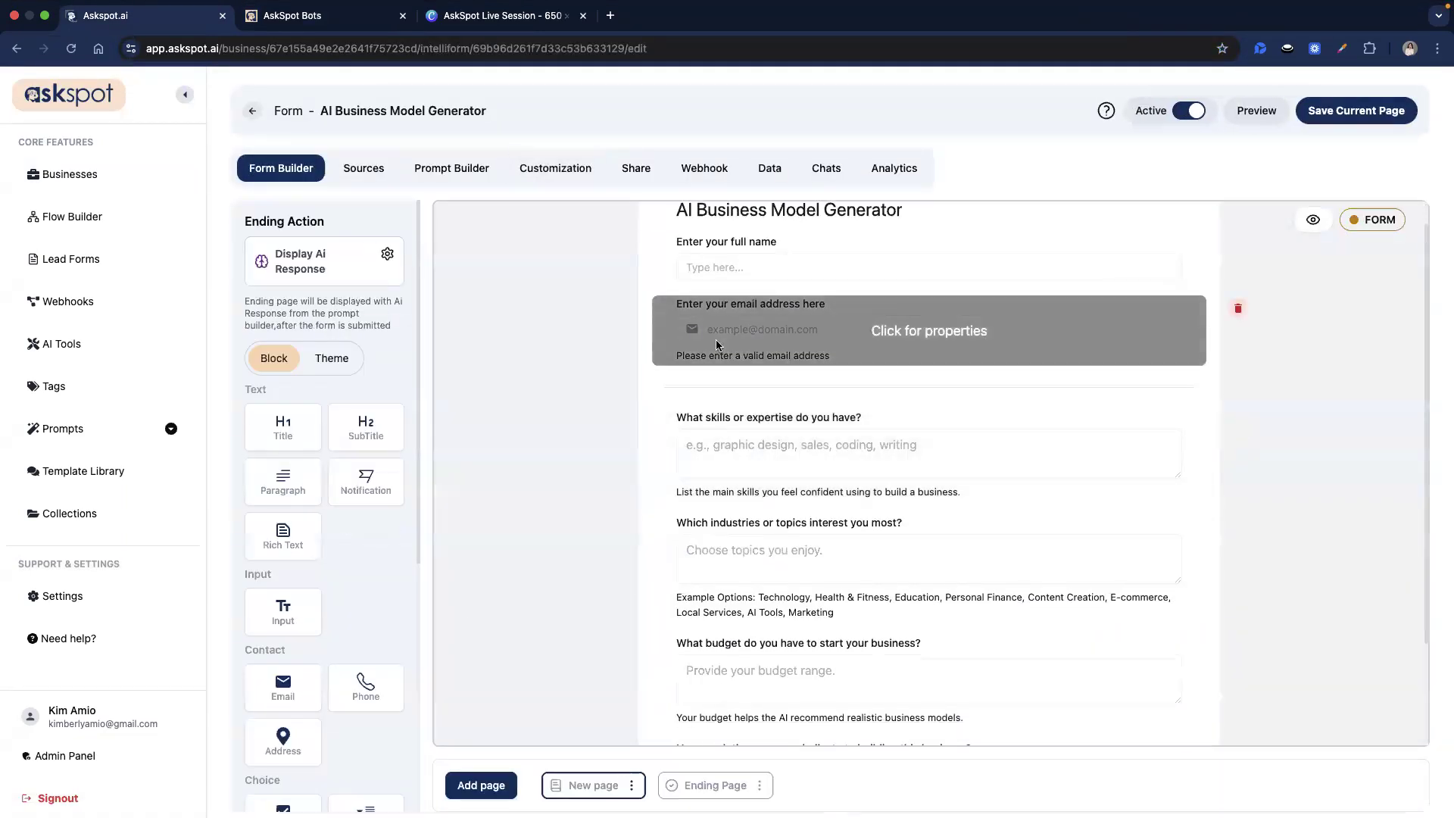
{"action": "left_click", "coordinate": [712, 359]}
{"action": "left_click", "coordinate": [1358, 793]}
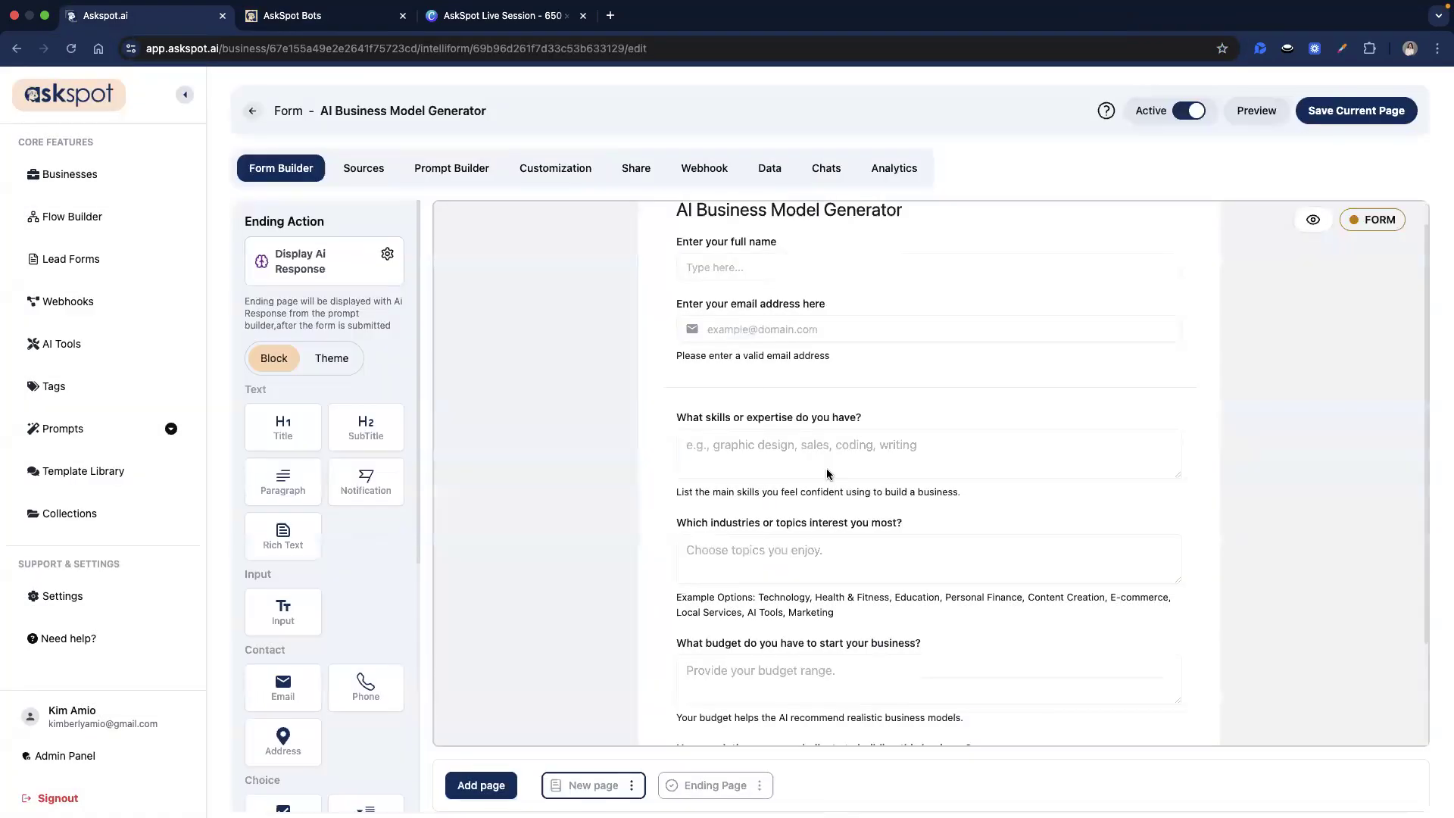
{"action": "left_click", "coordinate": [347, 25]}
Re-enter the email address, fill Coding, AI and Tech, 3000 and 4 hours, and submit the form.
{"action": "triple_click", "coordinate": [512, 285]}
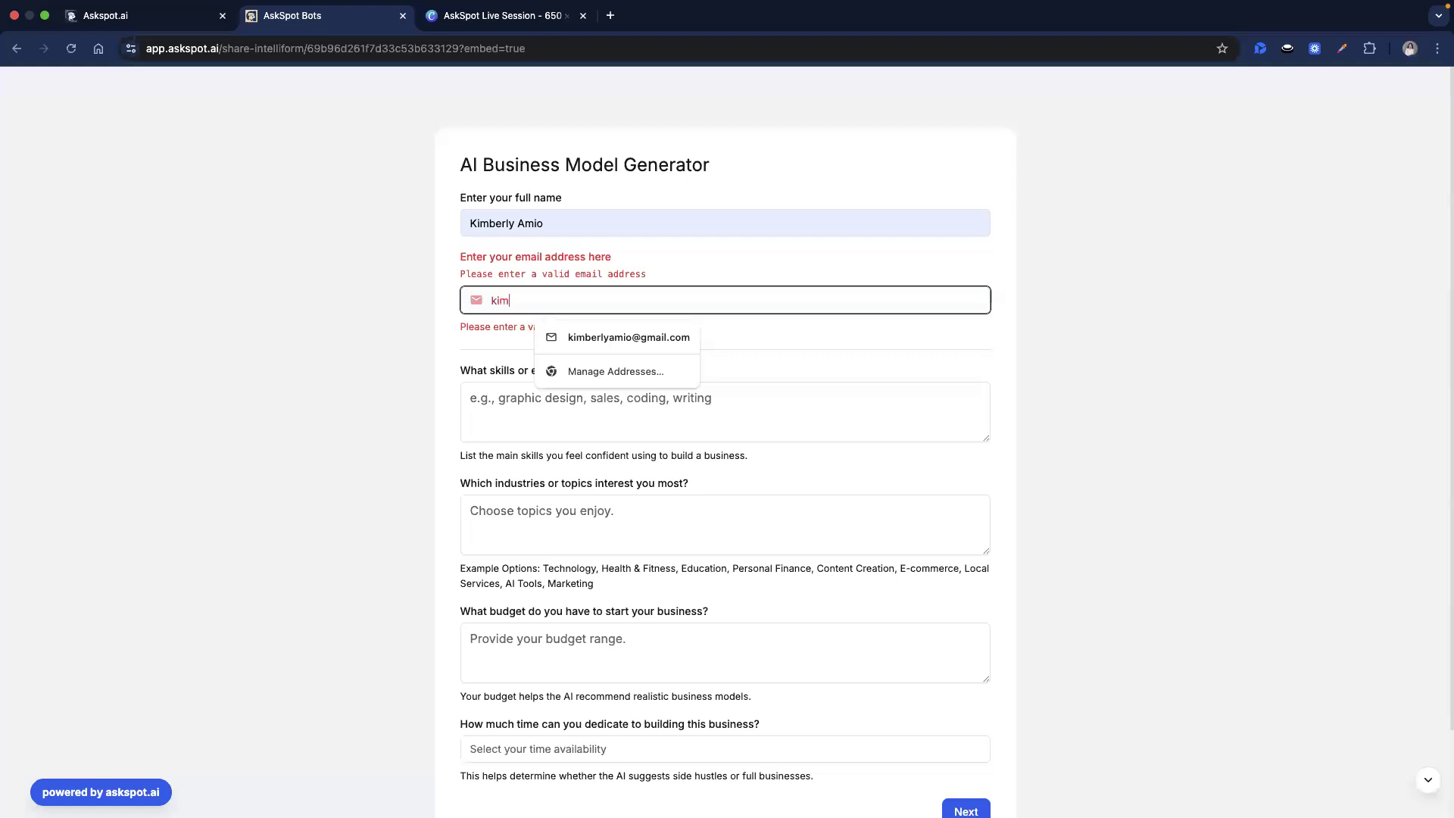
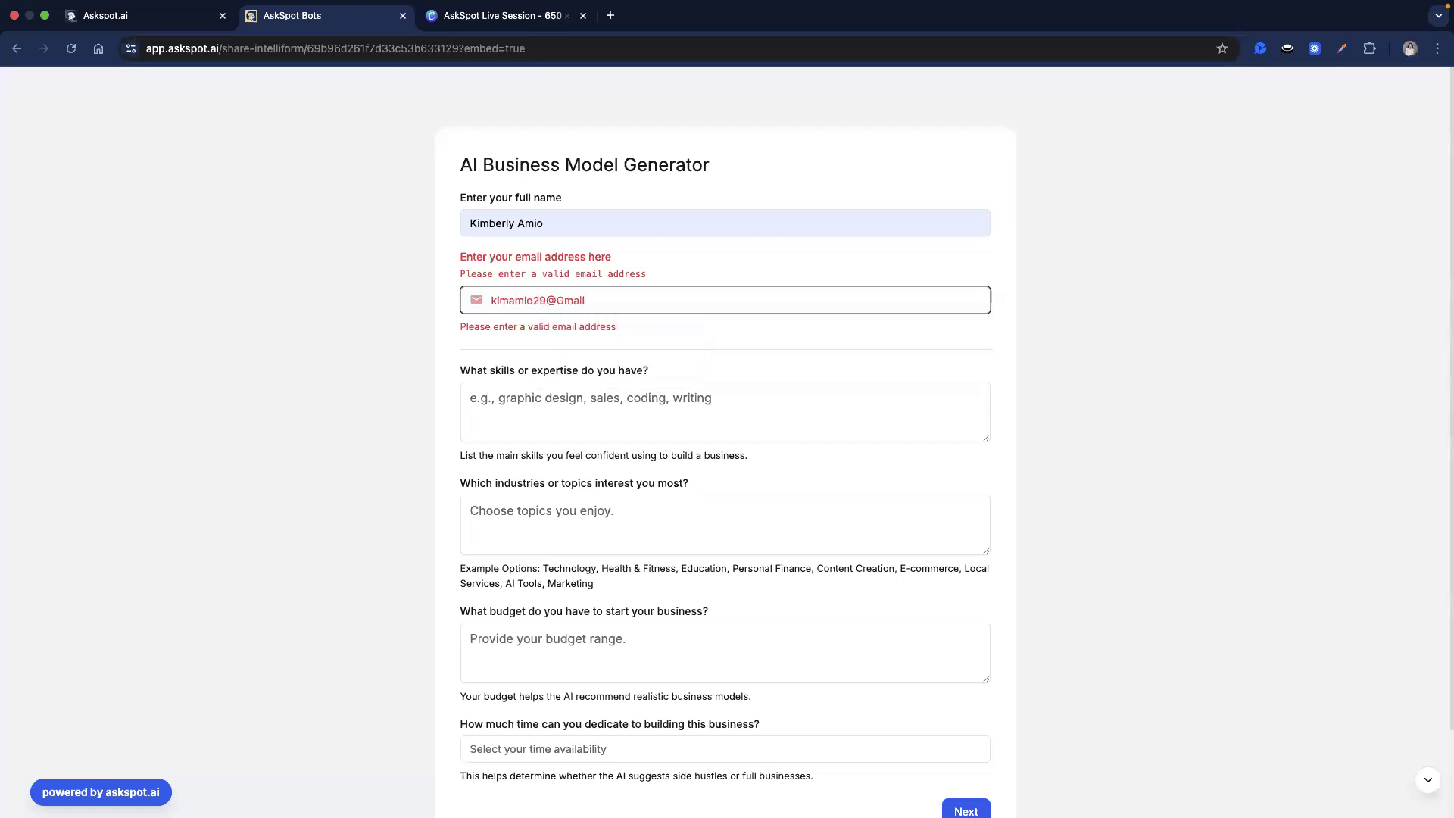
{"action": "left_click", "coordinate": [578, 380]}
{"action": "type", "text": "Coding"}
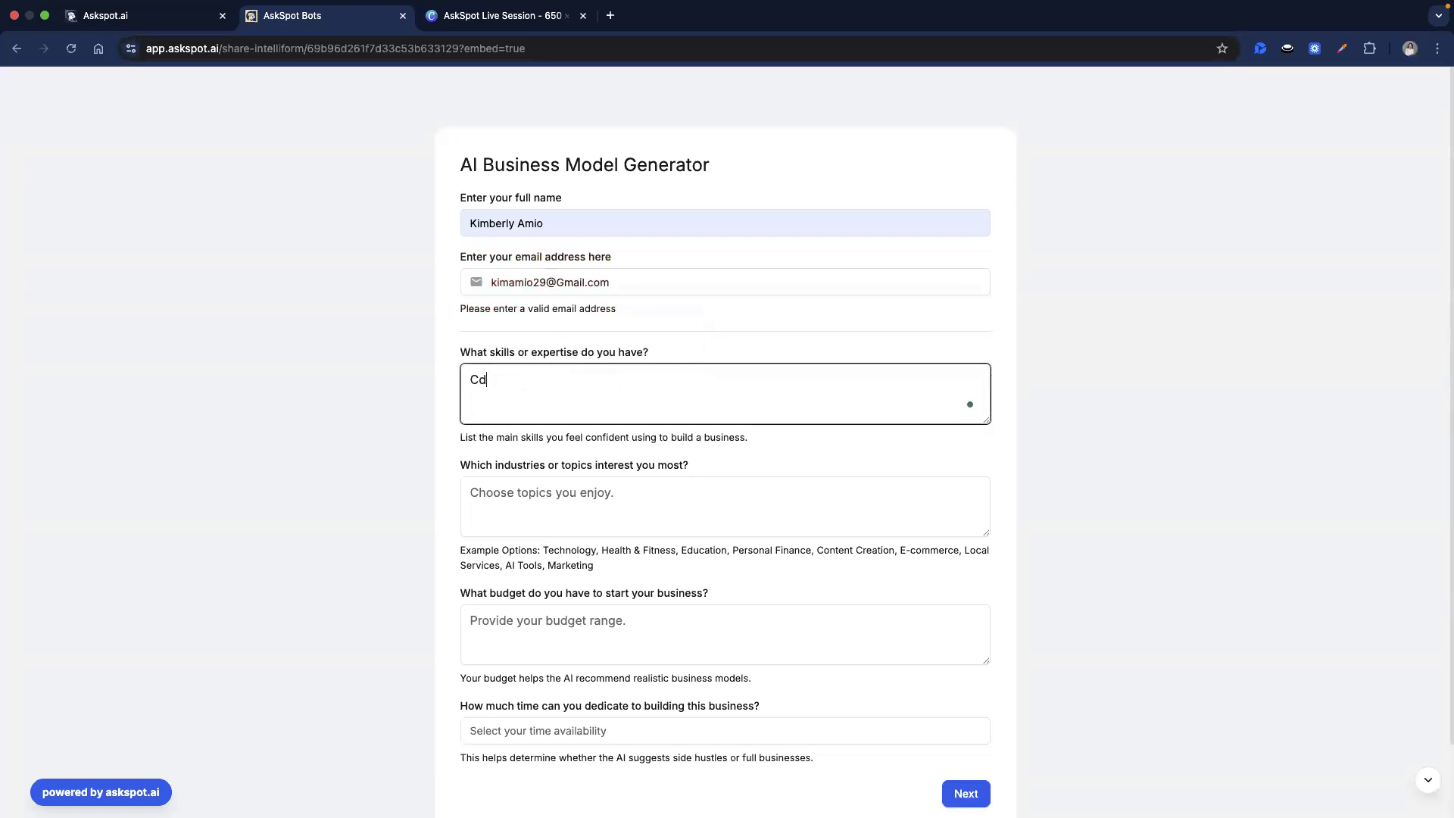
{"action": "left_click", "coordinate": [631, 498]}
{"action": "type", "text": "AI and Tech"}
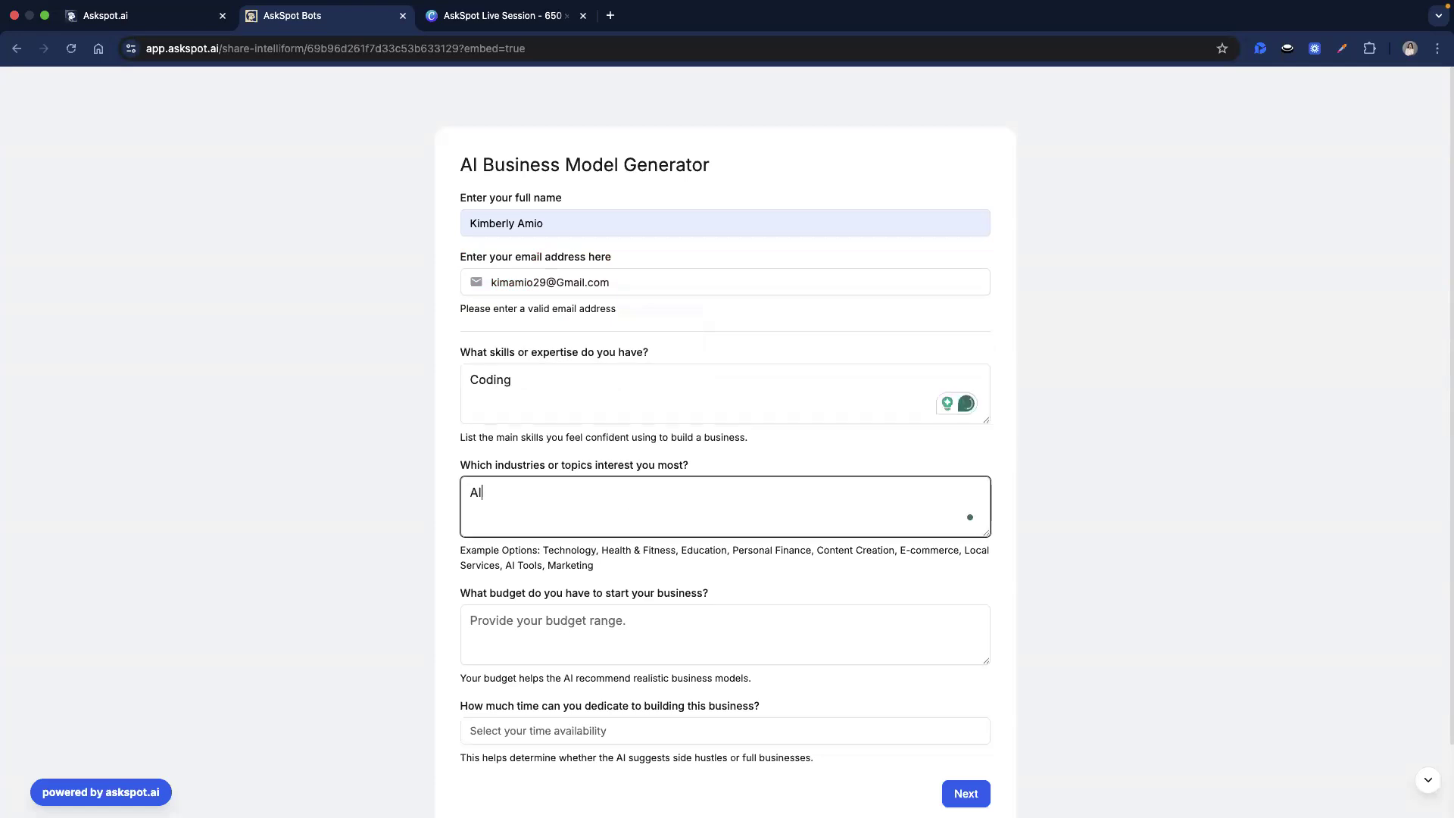
{"action": "left_click", "coordinate": [639, 622]}
{"action": "scroll", "coordinate": [638, 620], "scroll_direction": "down", "scroll_amount": 1}
{"action": "type", "text": "3000"}
{"action": "left_click", "coordinate": [627, 688]}
{"action": "type", "text": "4 hours"}
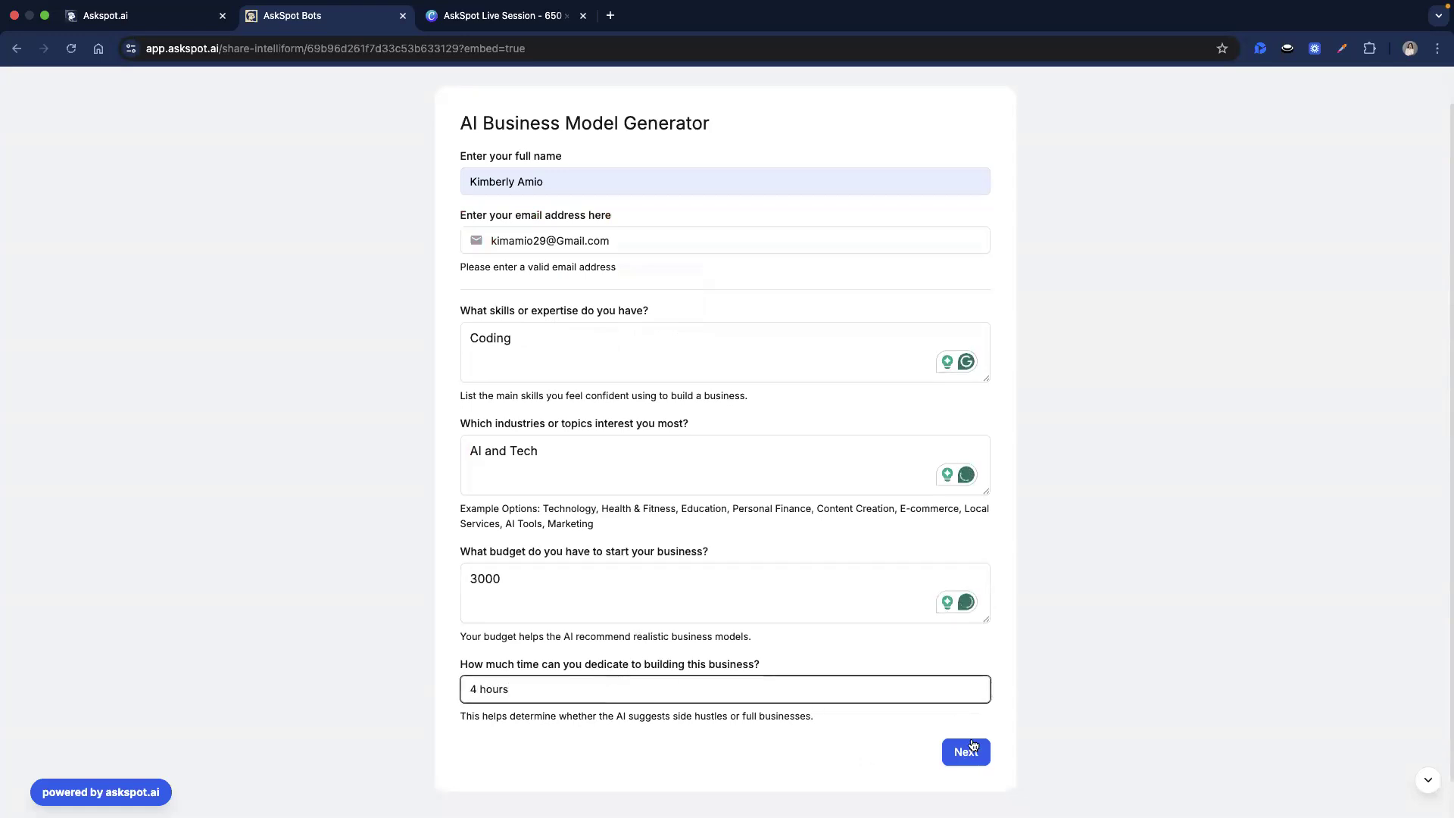
{"action": "left_click", "coordinate": [974, 746]}
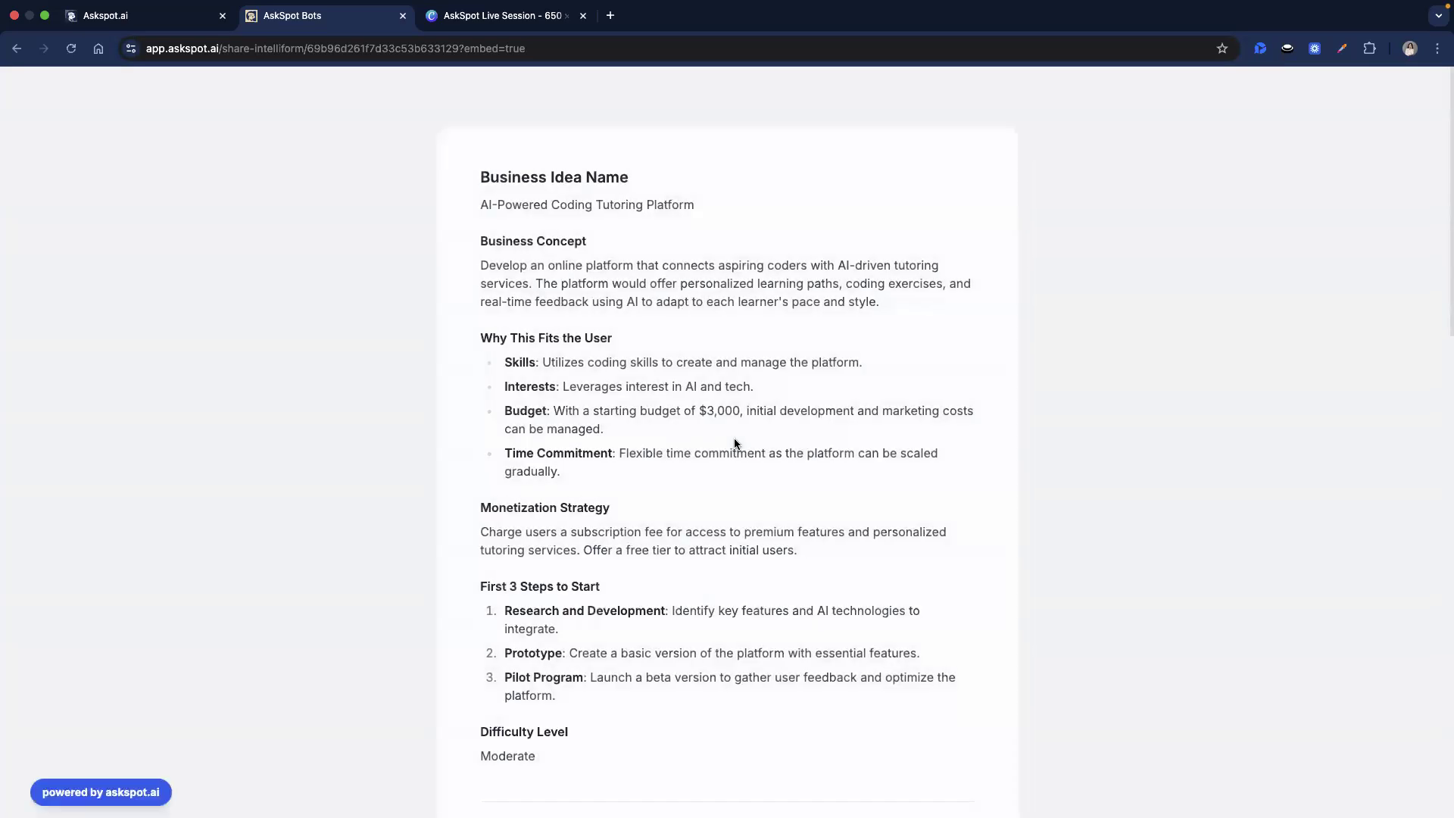
{"action": "key", "text": "ctrl+Left"}
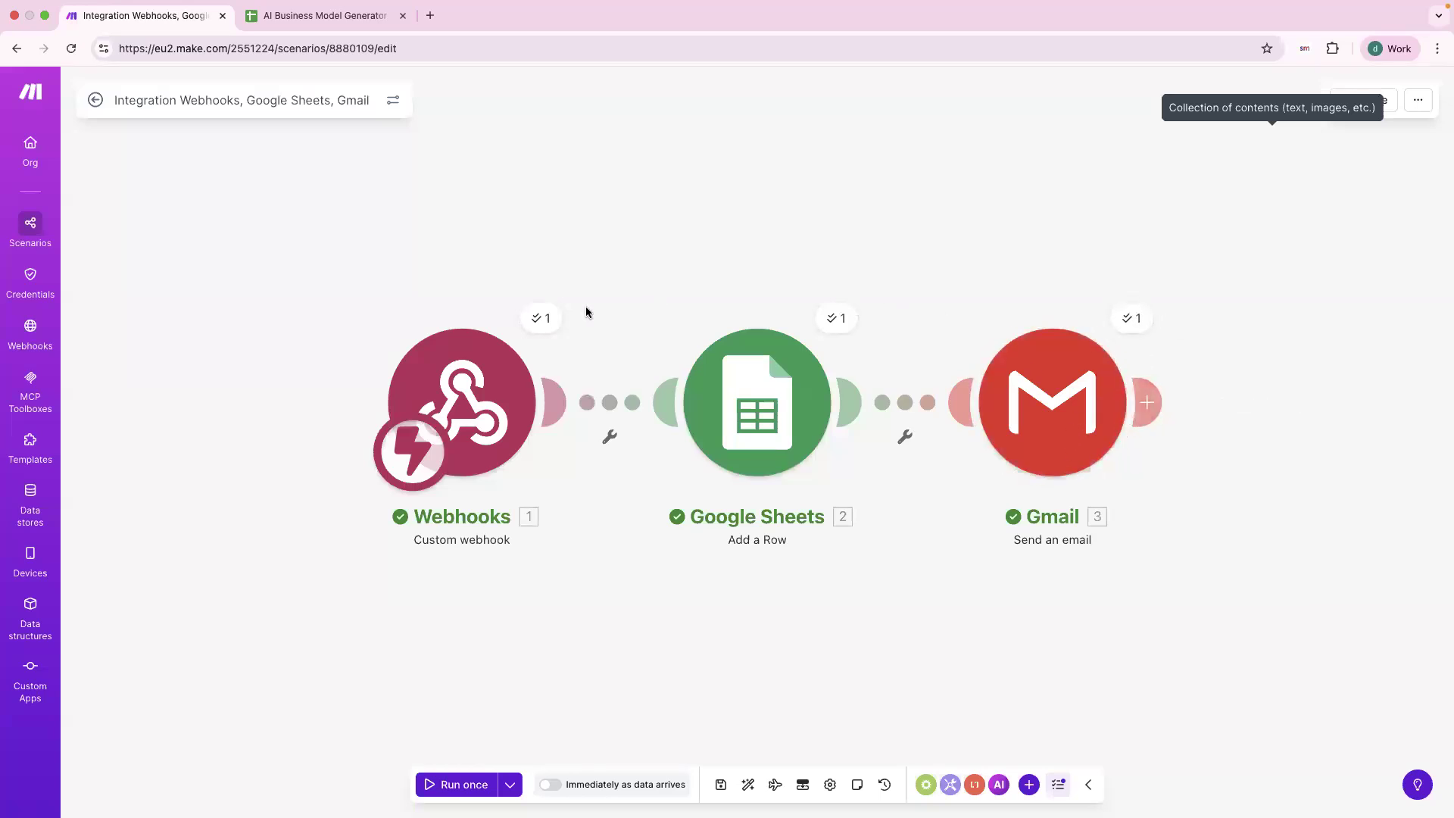
Check the run output of the webhook and Google Sheets modules.
{"action": "left_click", "coordinate": [543, 326]}
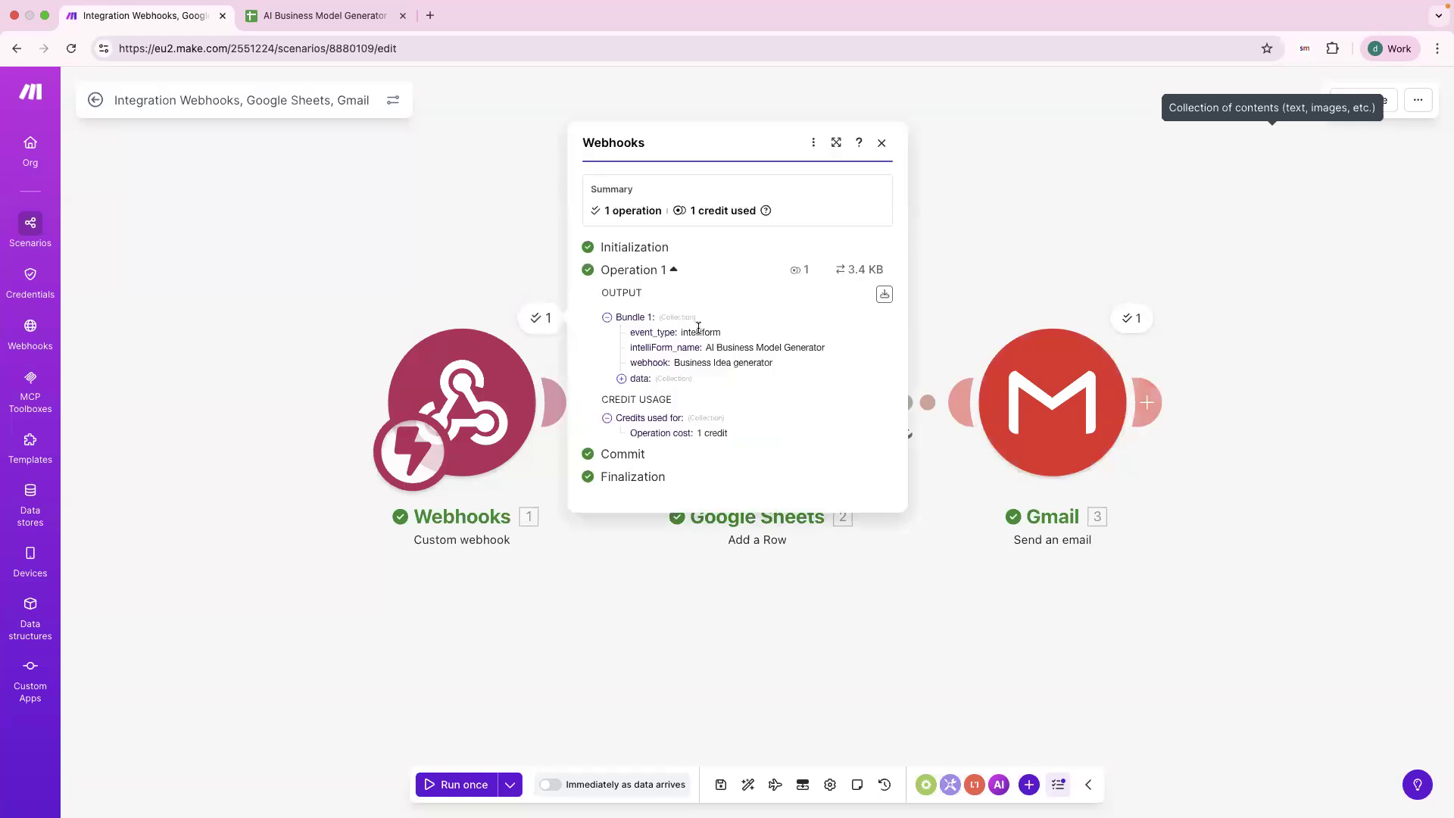
{"action": "left_click", "coordinate": [1001, 273]}
{"action": "left_click", "coordinate": [835, 316]}
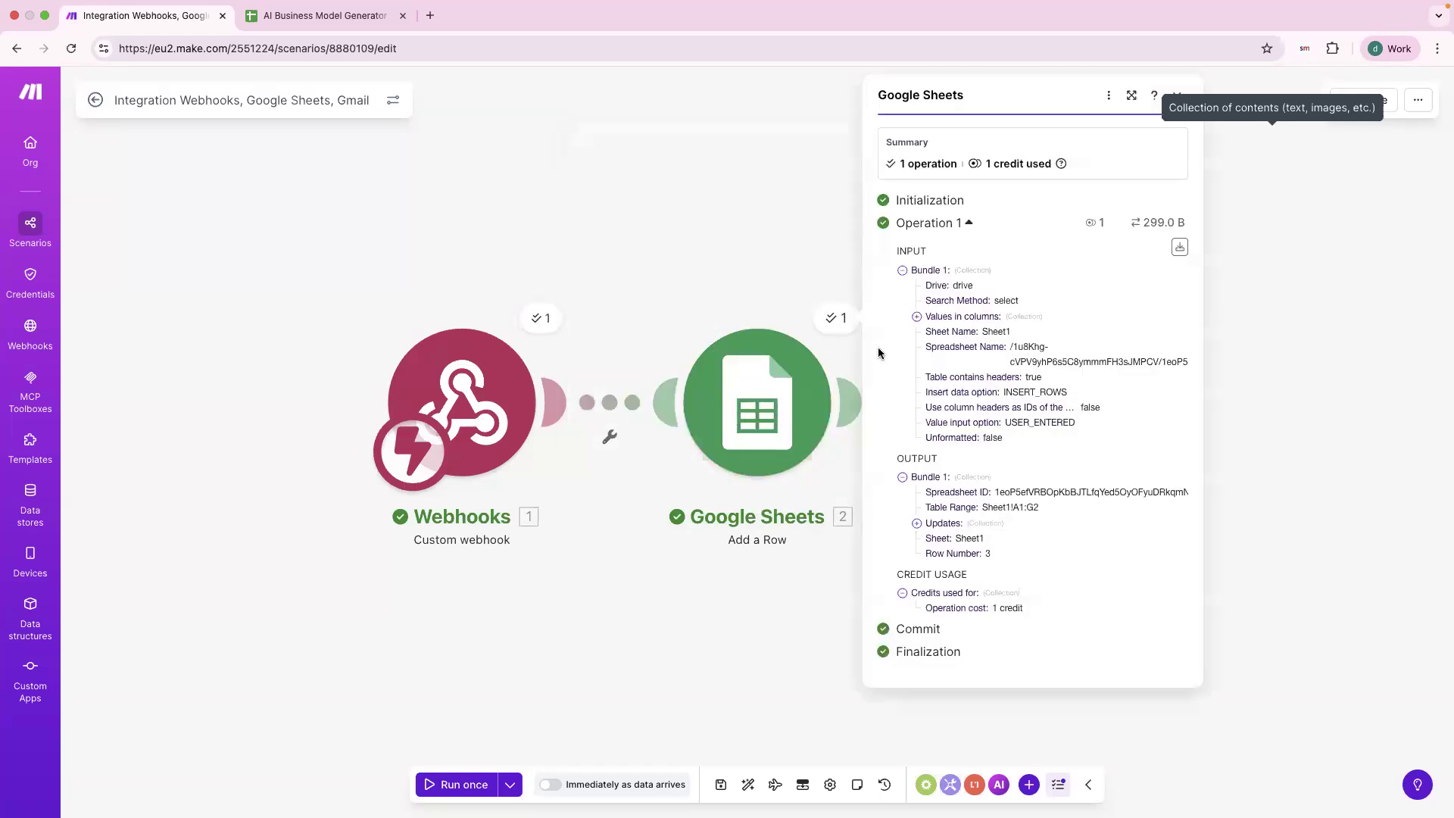
{"action": "left_click", "coordinate": [1346, 268]}
Read the Gmail module's email text under Body contents > 1 > Text.
{"action": "left_click", "coordinate": [1137, 315]}
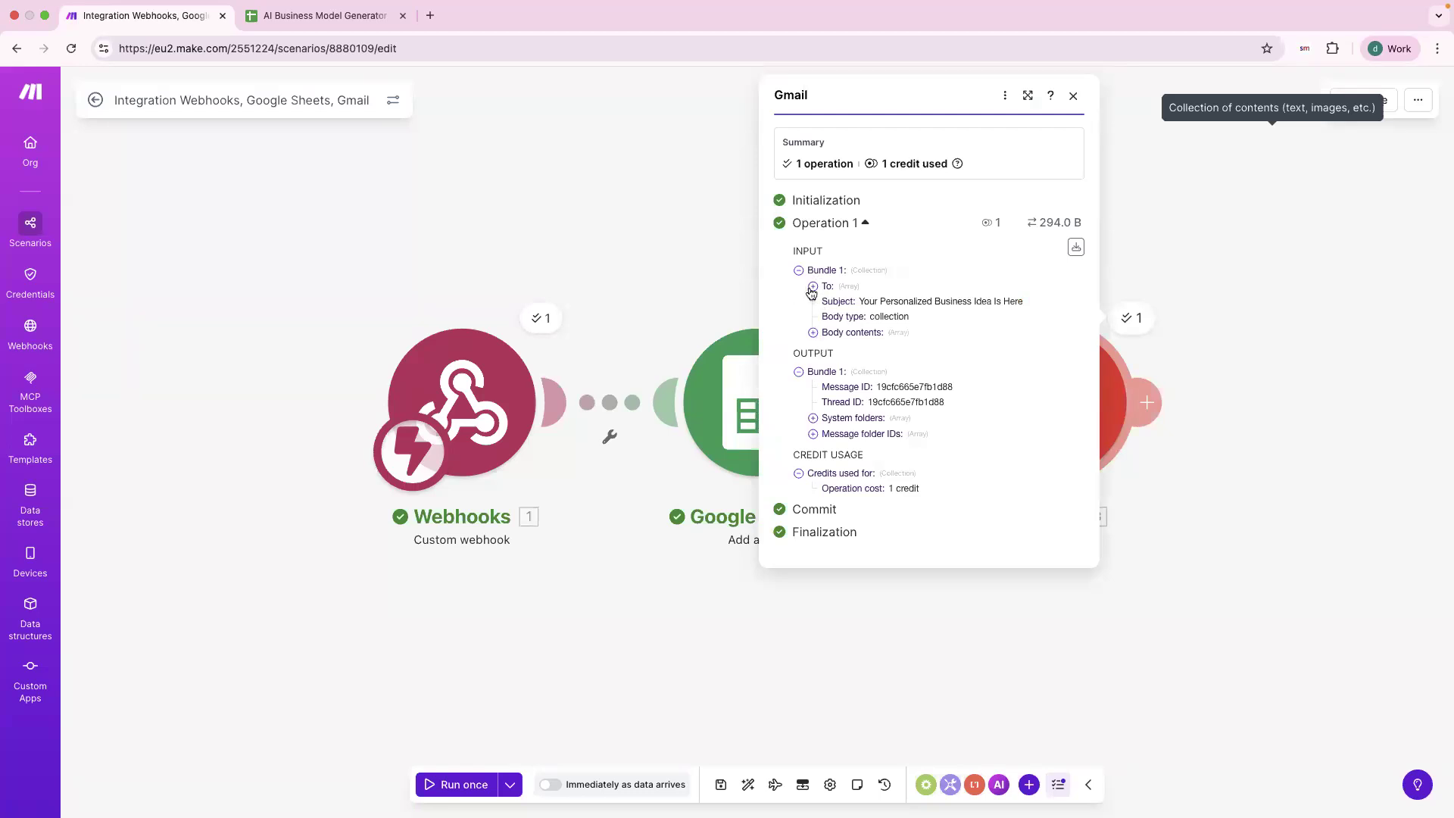
{"action": "left_click", "coordinate": [813, 333]}
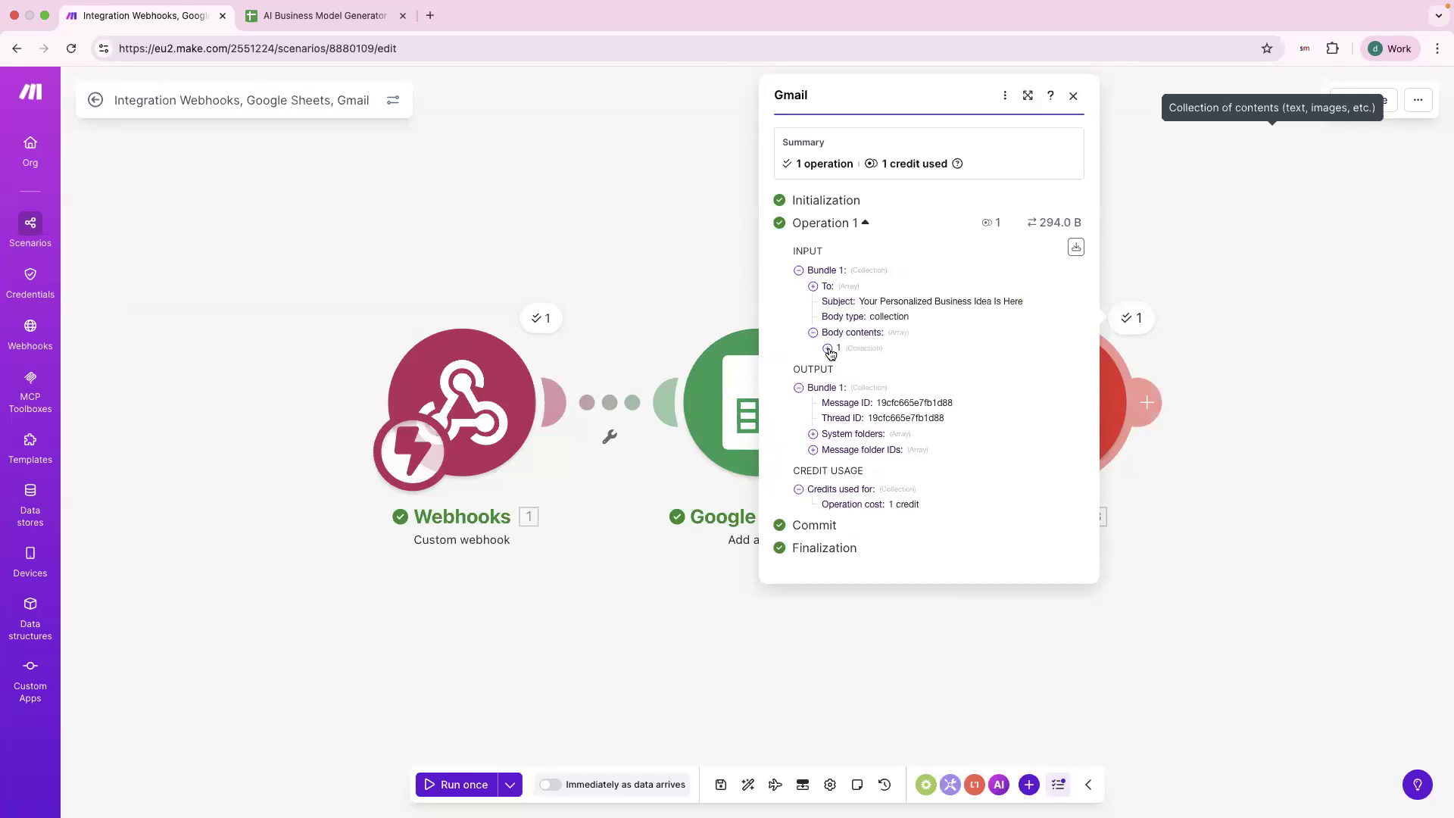
{"action": "left_click", "coordinate": [827, 348]}
{"action": "left_click", "coordinate": [842, 364]}
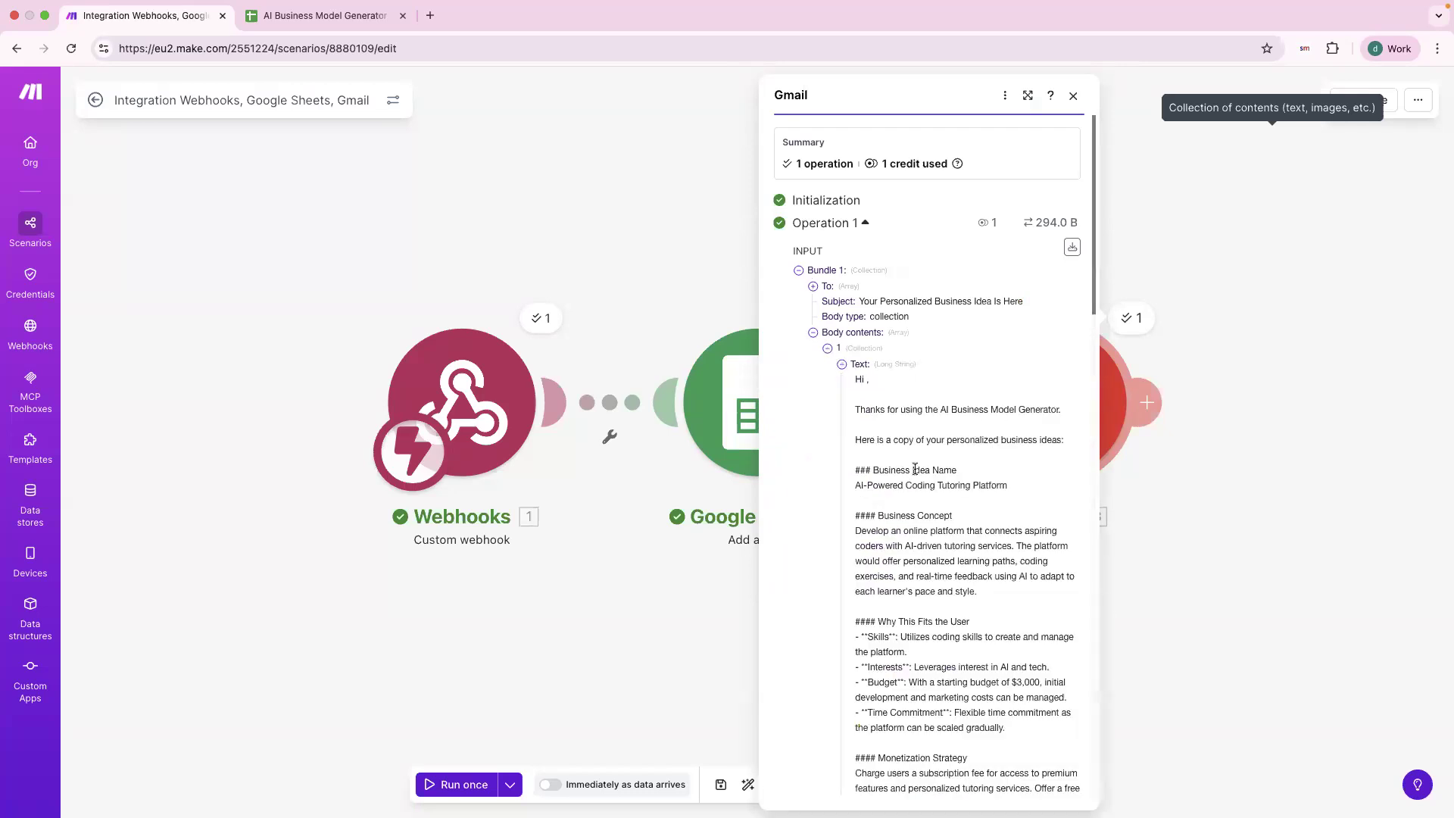
{"action": "scroll", "coordinate": [915, 469], "scroll_direction": "down", "scroll_amount": 3}
{"action": "scroll", "coordinate": [915, 469], "scroll_direction": "down", "scroll_amount": 15}
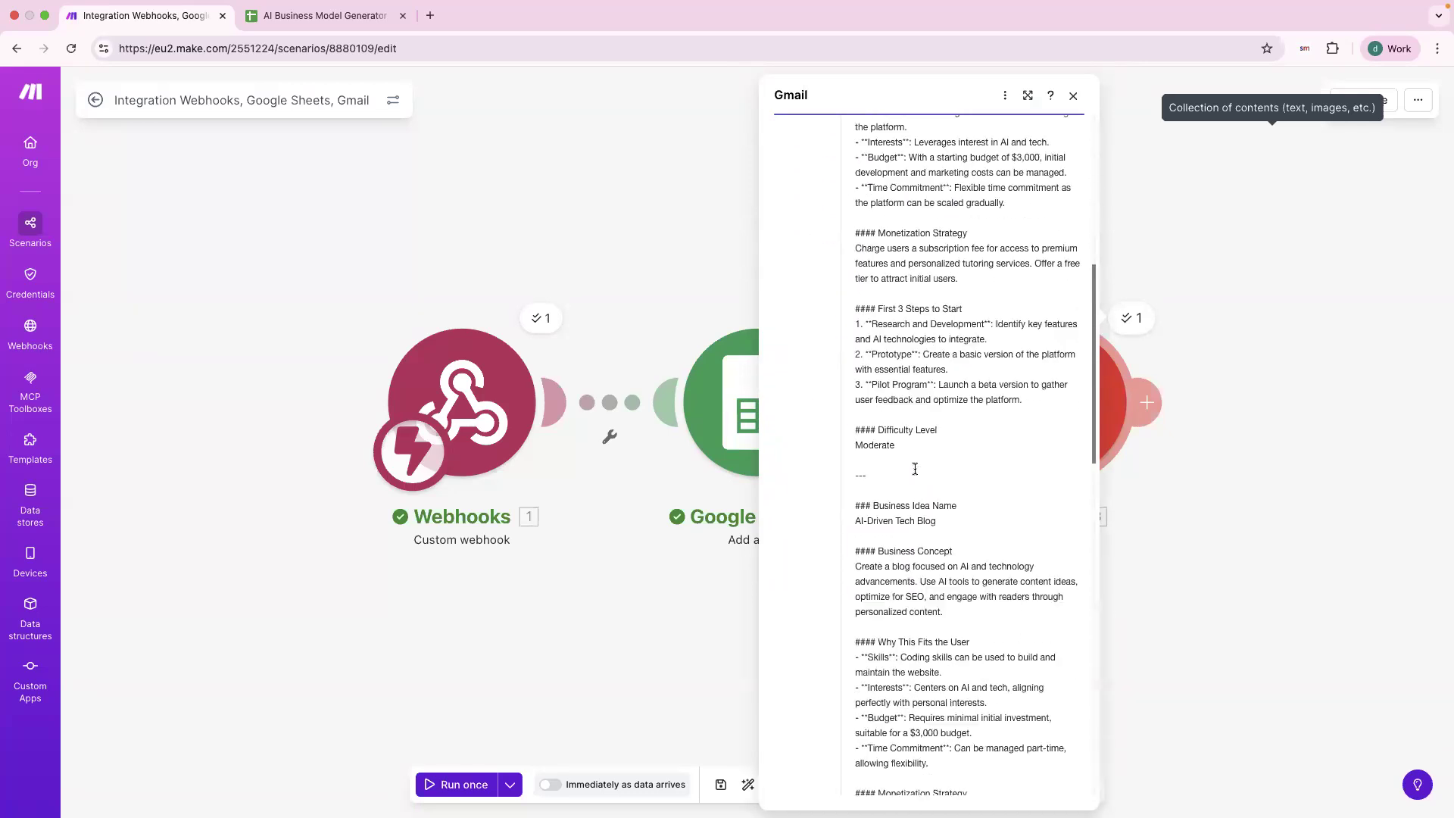
{"action": "scroll", "coordinate": [915, 469], "scroll_direction": "down", "scroll_amount": 8}
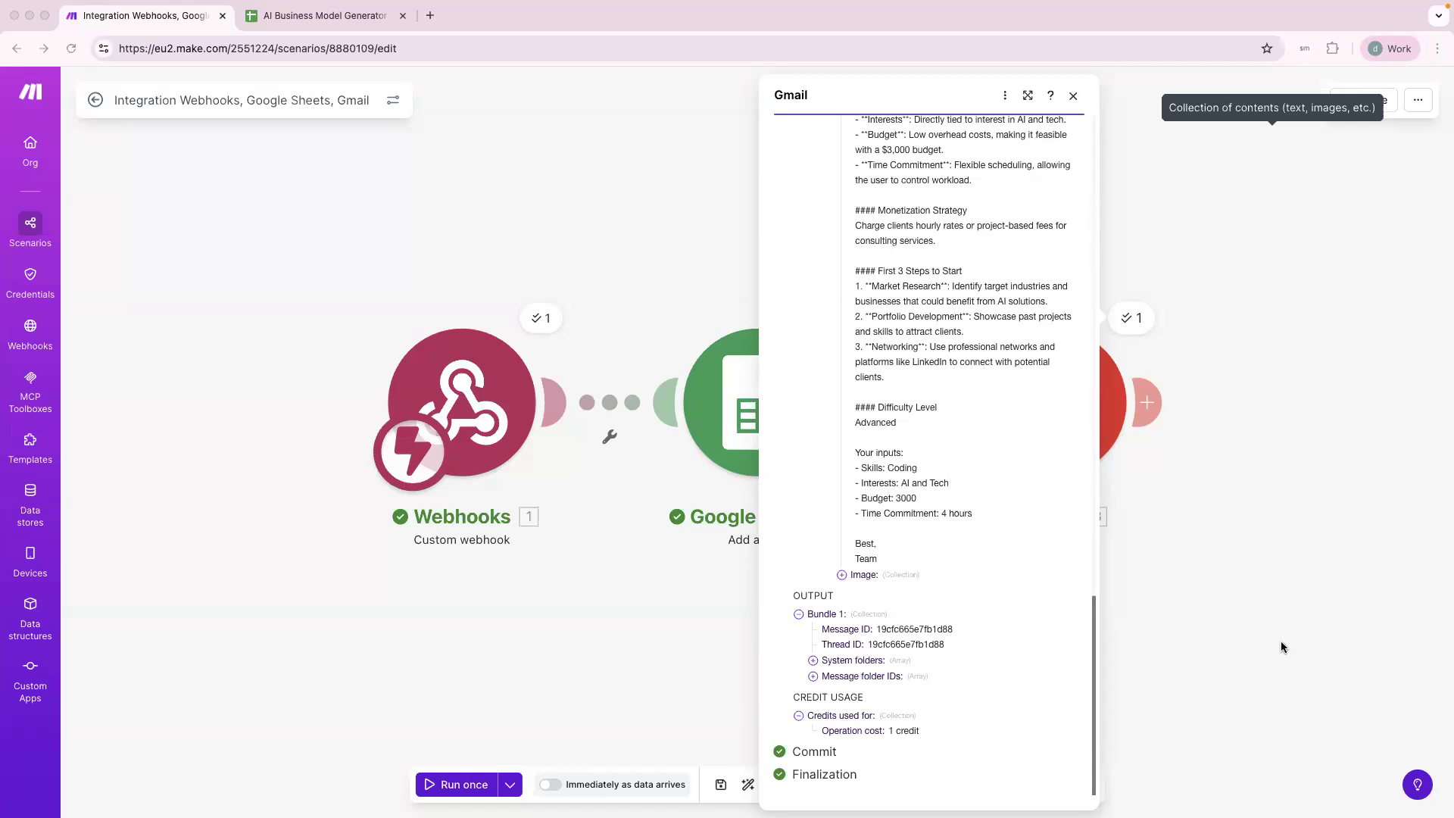
Compare the AskSpot generated business idea with the Gmail email in Make.
{"action": "key", "text": "ctrl+Right"}
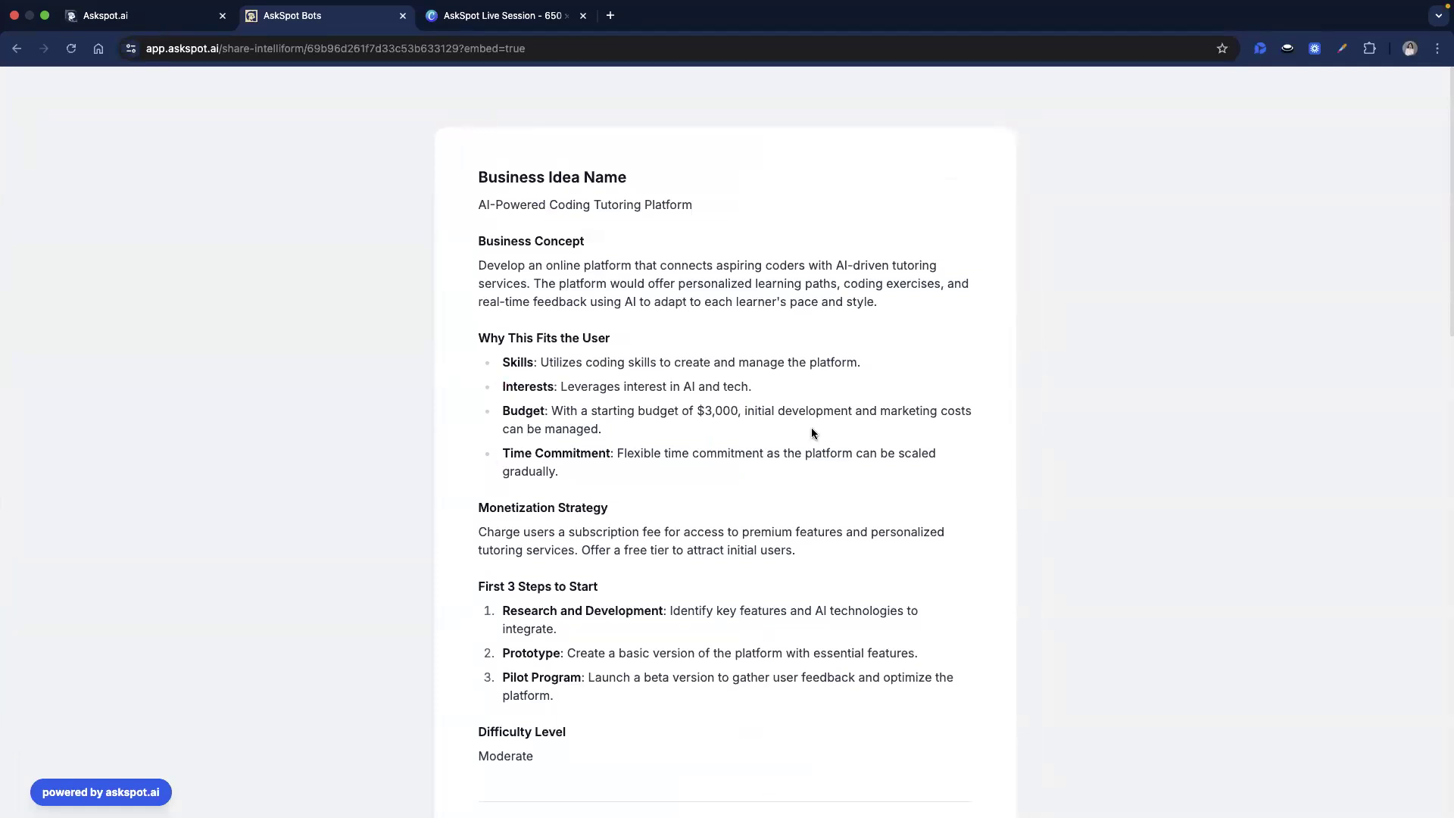
{"action": "key", "text": "ctrl+Left"}
{"action": "key", "text": "ctrl+Right"}
{"action": "scroll", "coordinate": [760, 424], "scroll_direction": "down", "scroll_amount": 1}
{"action": "key", "text": "ctrl+Left"}
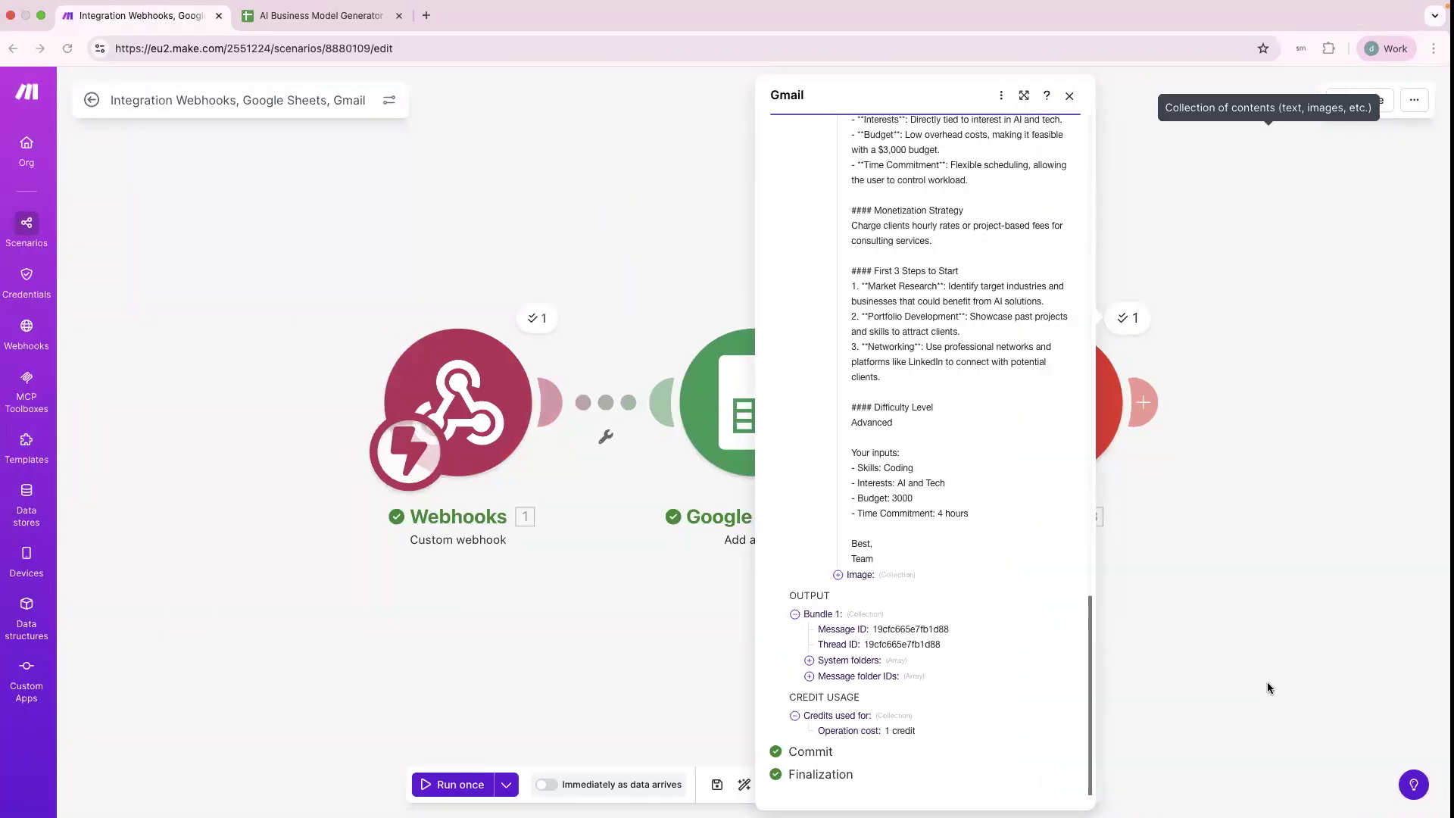
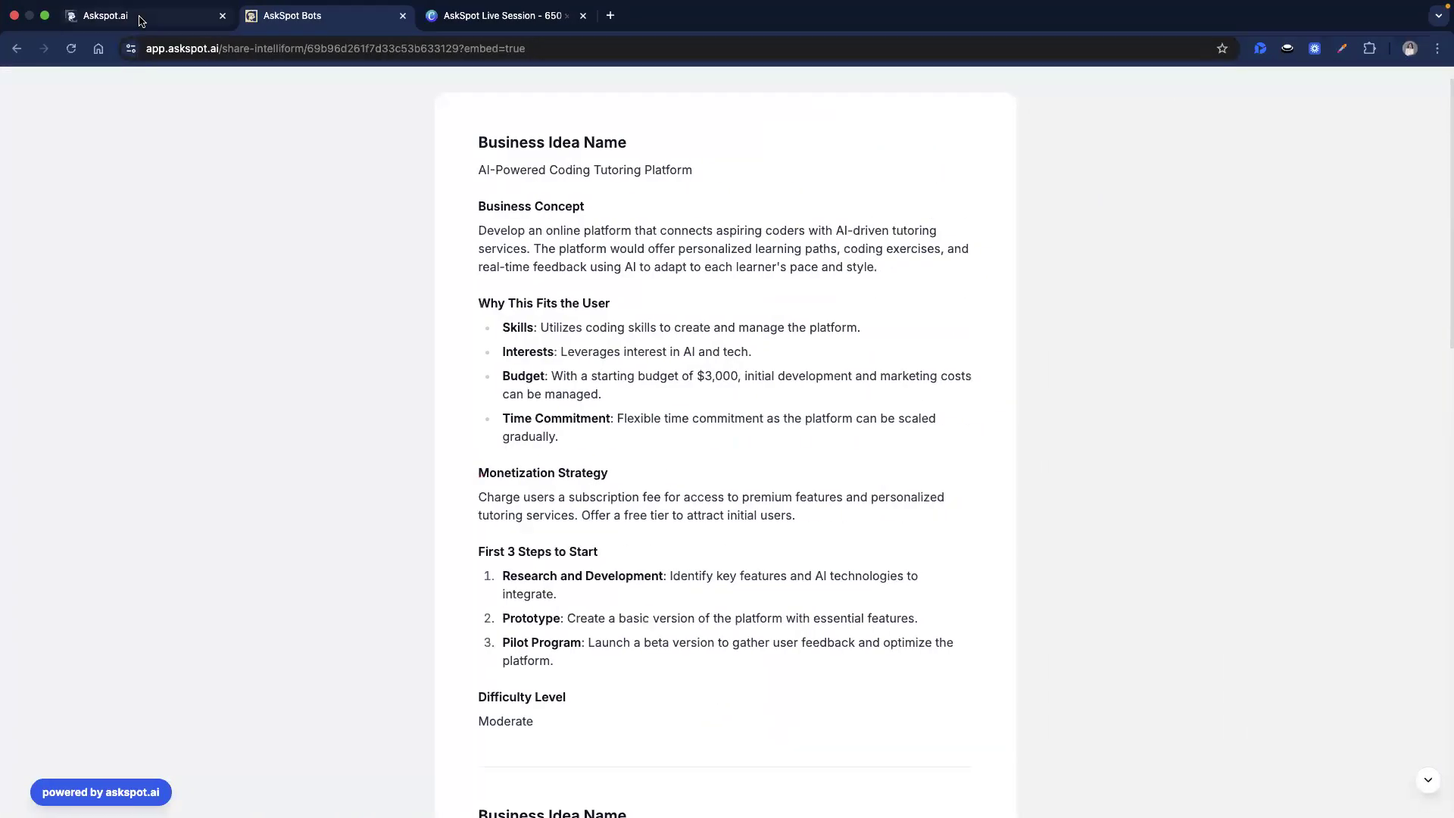
Copy the Duplicate Page Link from the AI Business Model Generator card's share options, then return to Make.
{"action": "left_click", "coordinate": [144, 16]}
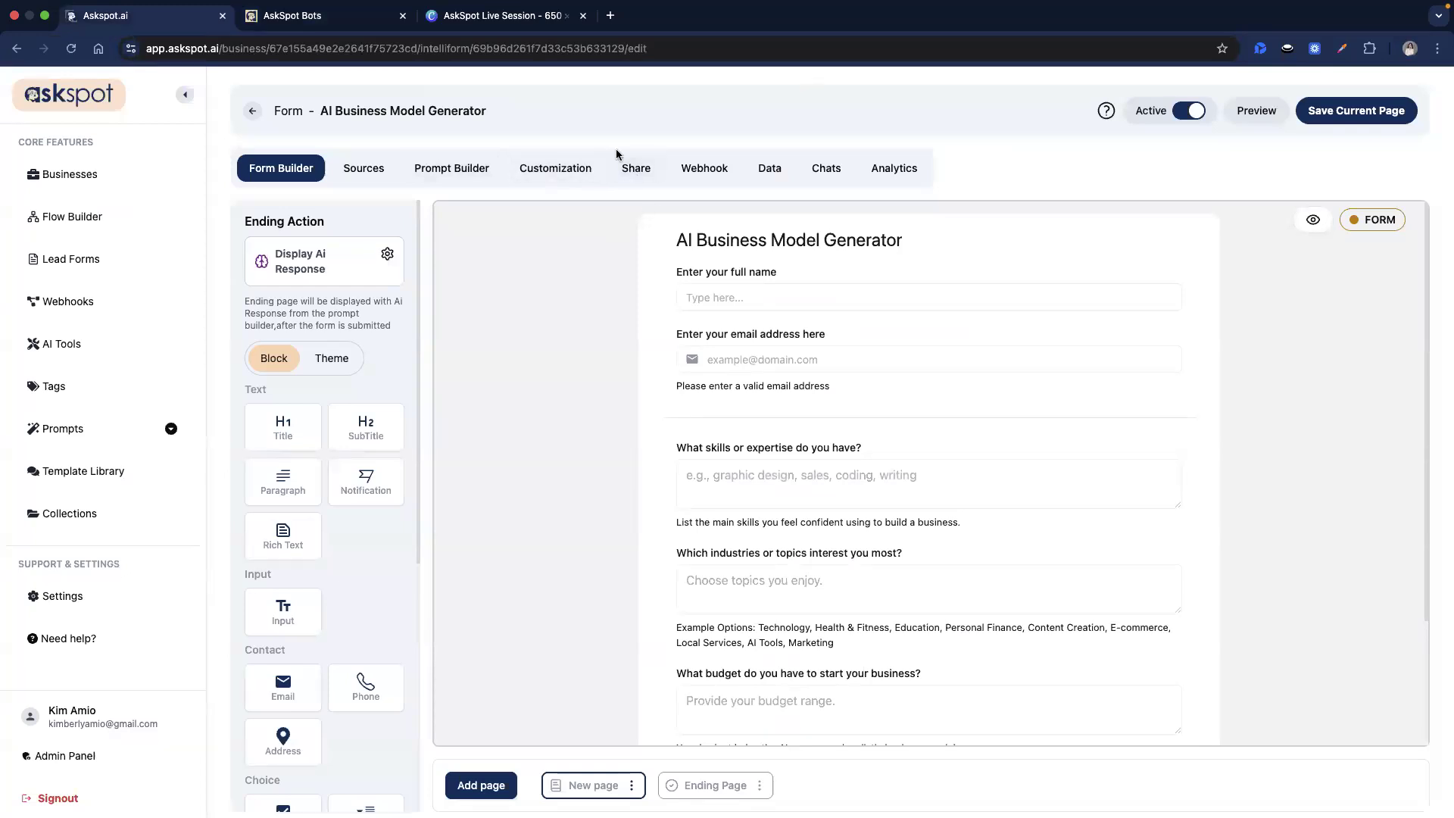
{"action": "left_click", "coordinate": [646, 166]}
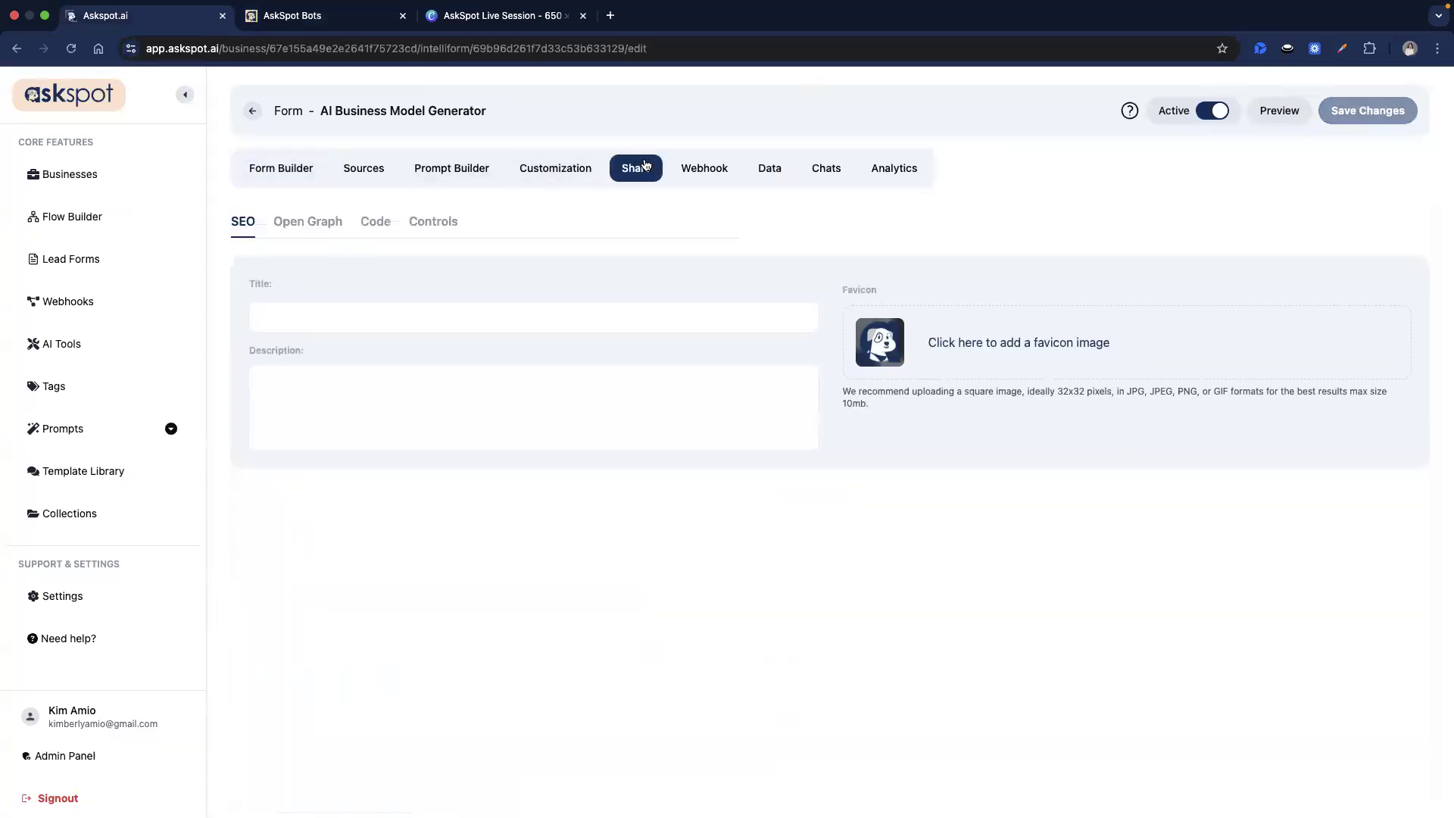
{"action": "left_click", "coordinate": [252, 111]}
{"action": "left_click", "coordinate": [639, 187]}
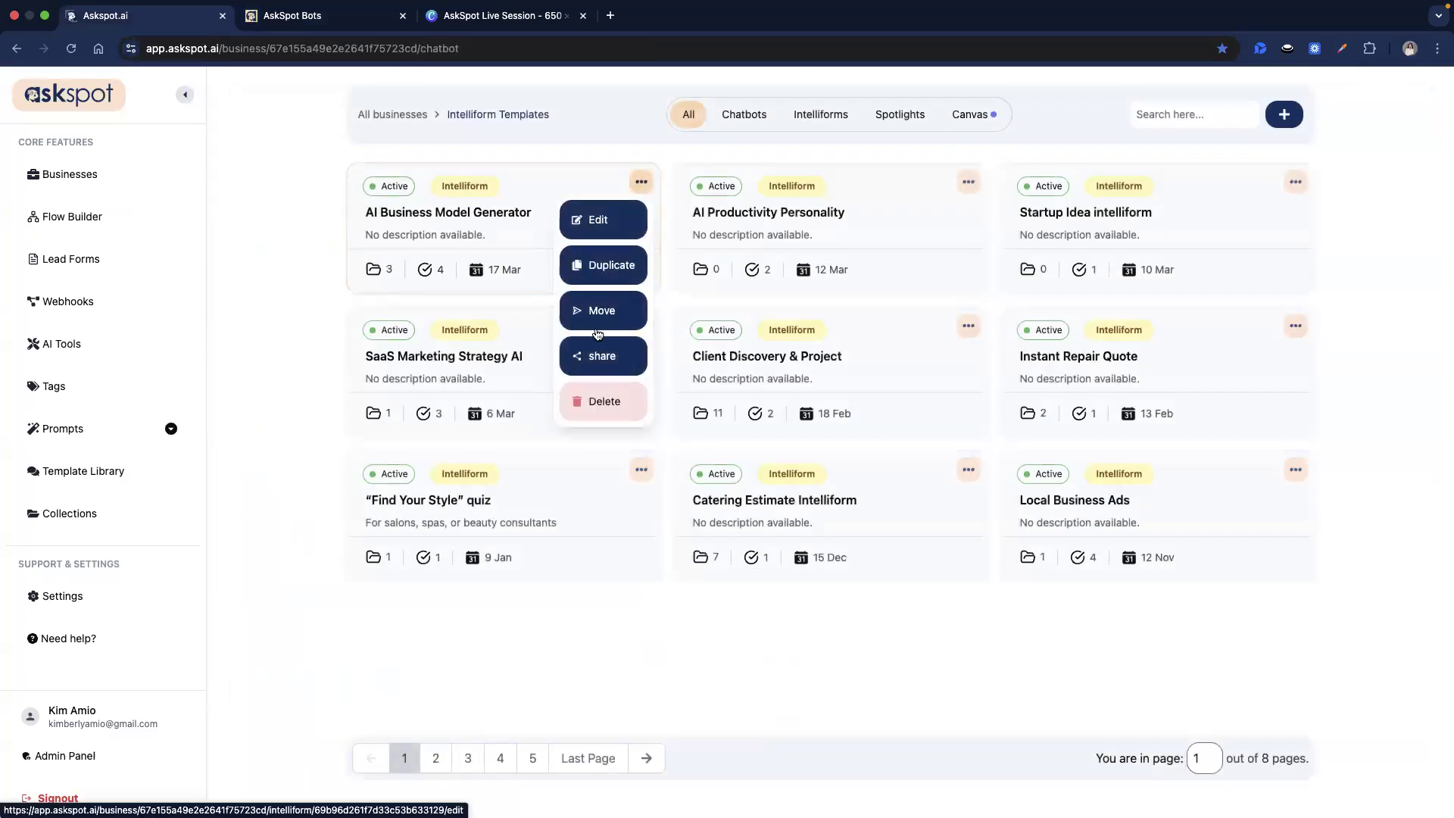
{"action": "left_click", "coordinate": [598, 356]}
{"action": "left_click", "coordinate": [695, 519]}
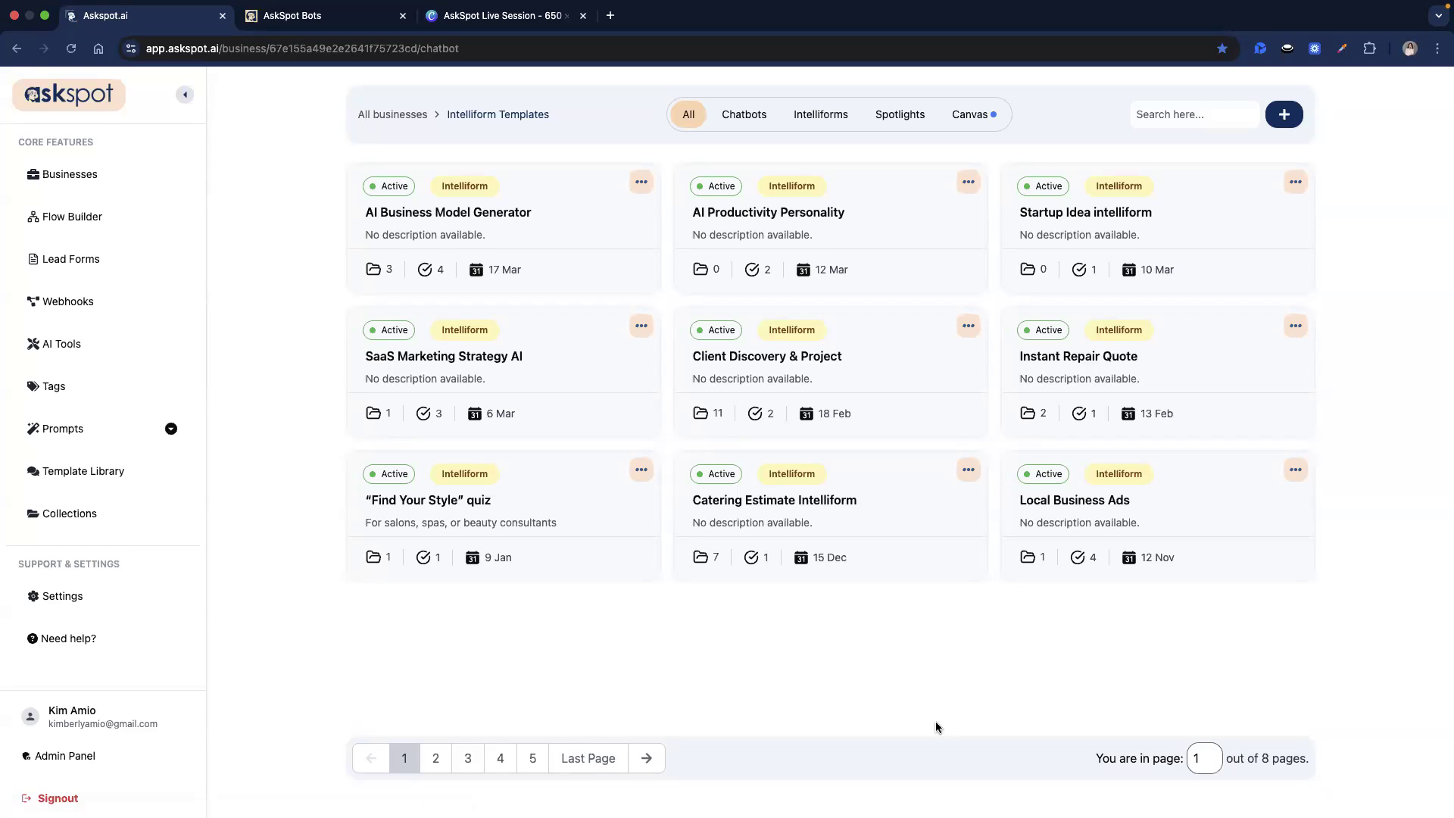
{"action": "key", "text": "ctrl+Left"}
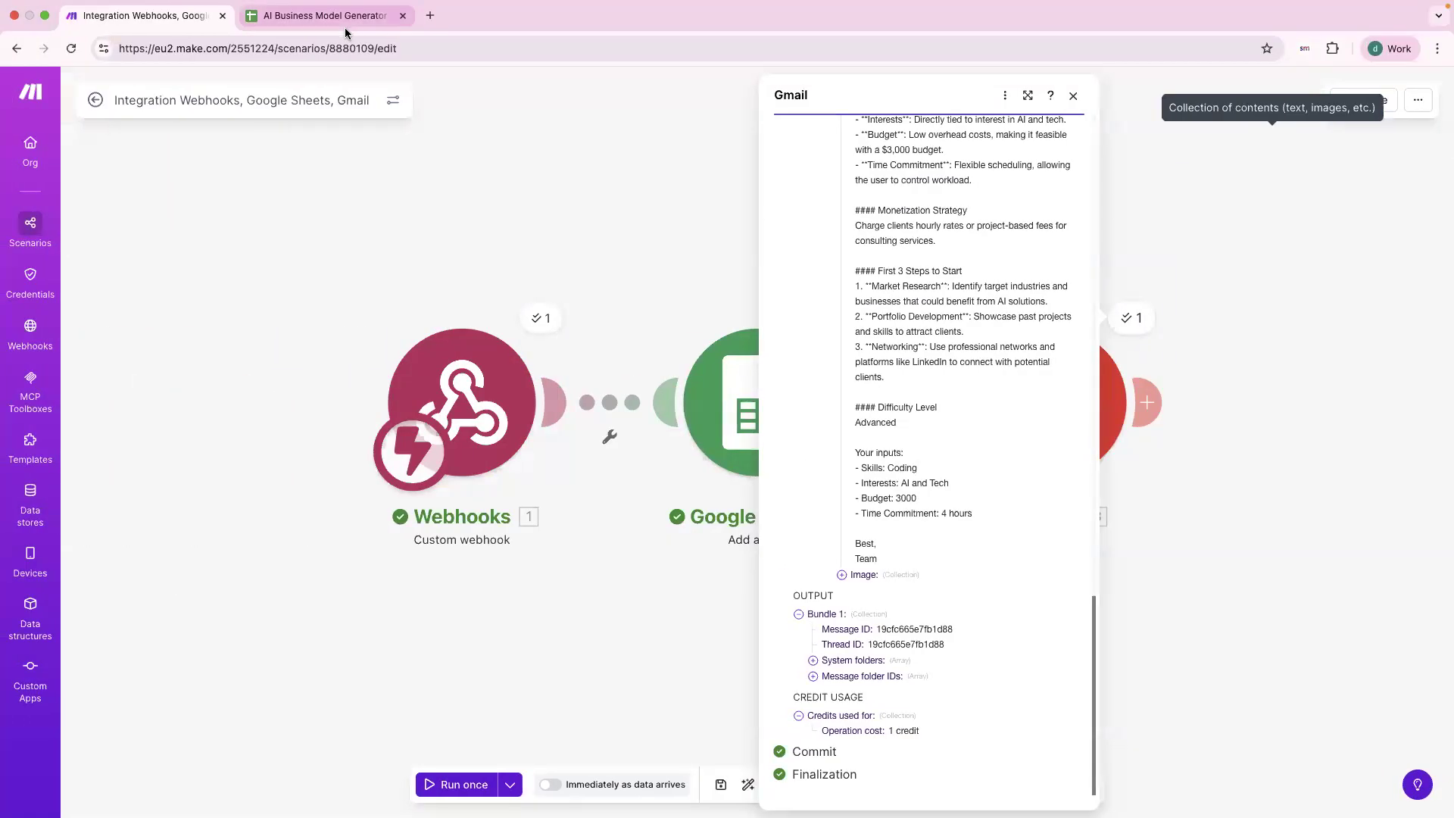
Confirm the results spreadsheet's General access stays 'Anyone with the link' as Viewer, then return to AskSpot.
{"action": "left_click", "coordinate": [334, 17]}
{"action": "key", "text": "super+l"}
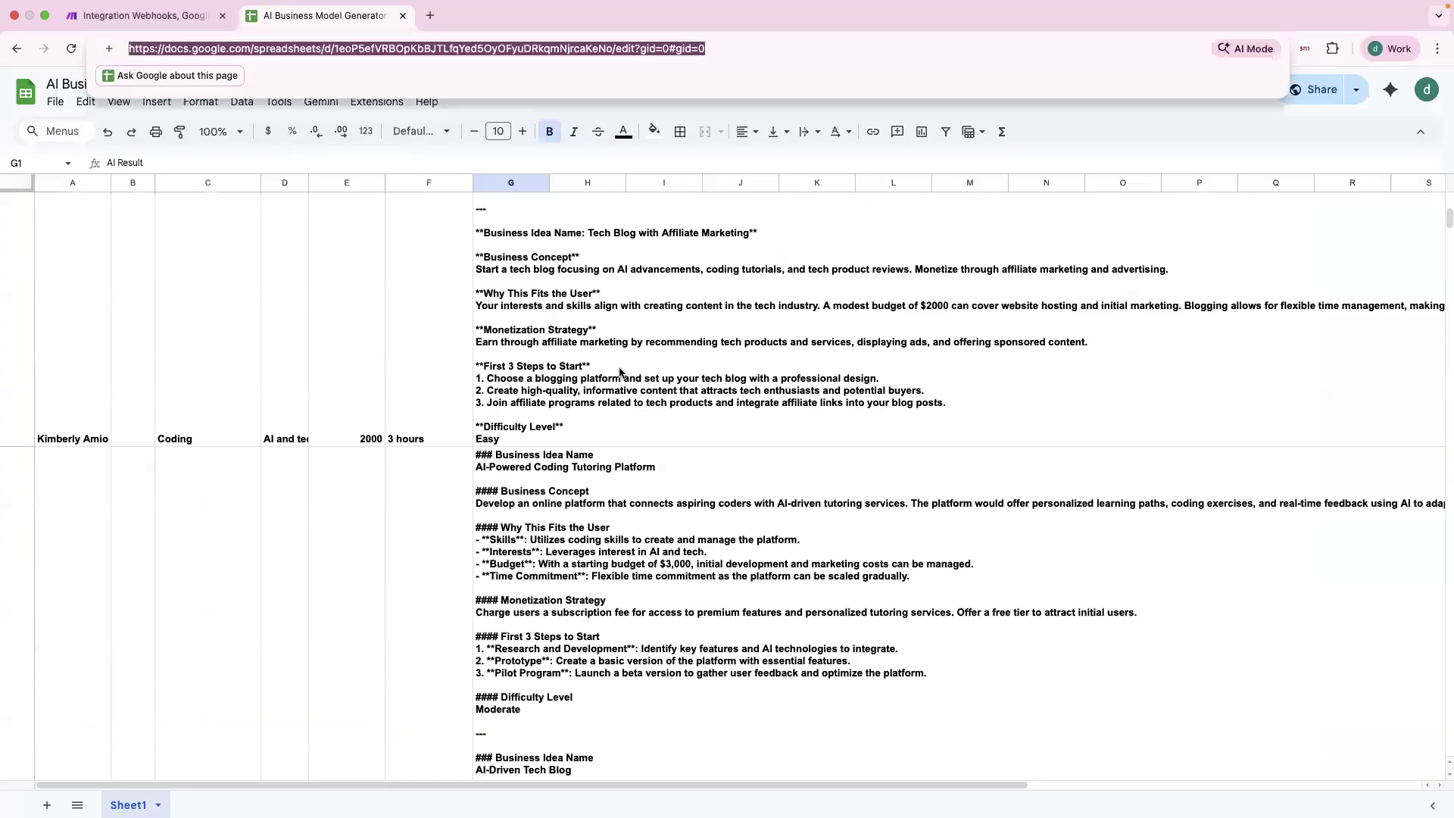
{"action": "left_click", "coordinate": [540, 324]}
{"action": "left_click", "coordinate": [465, 49]}
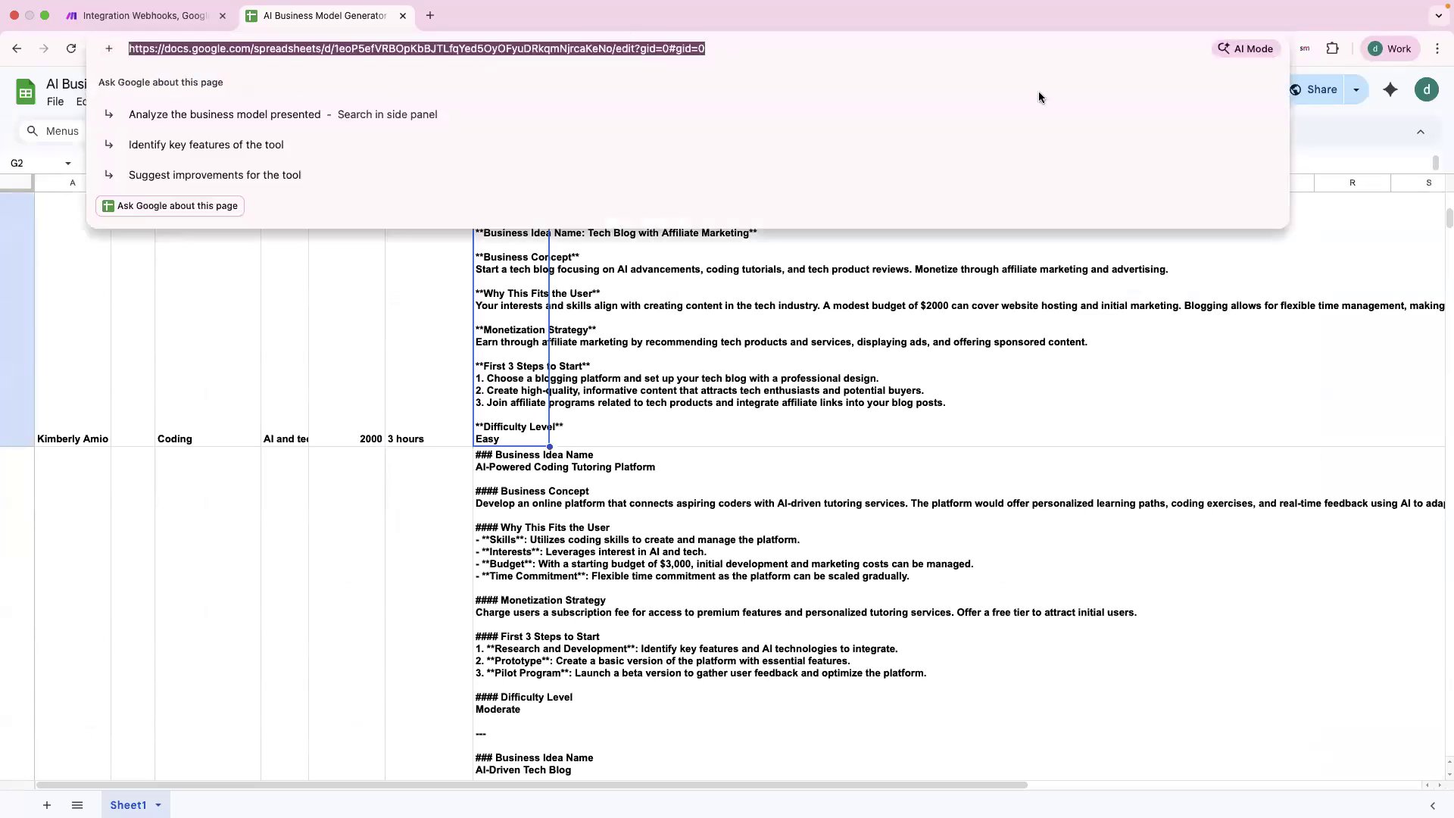
{"action": "left_click", "coordinate": [1318, 89]}
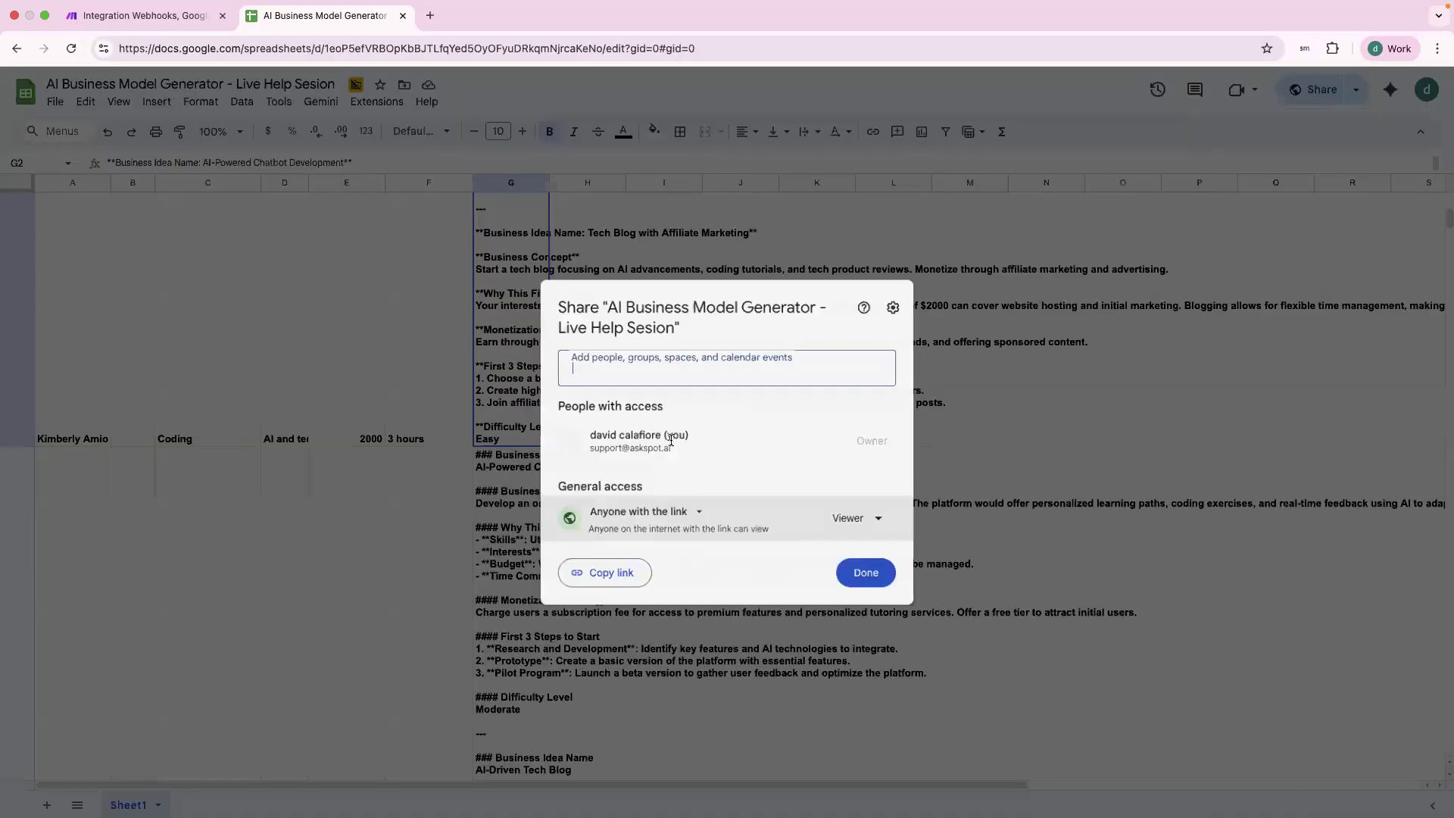
{"action": "left_click", "coordinate": [843, 531]}
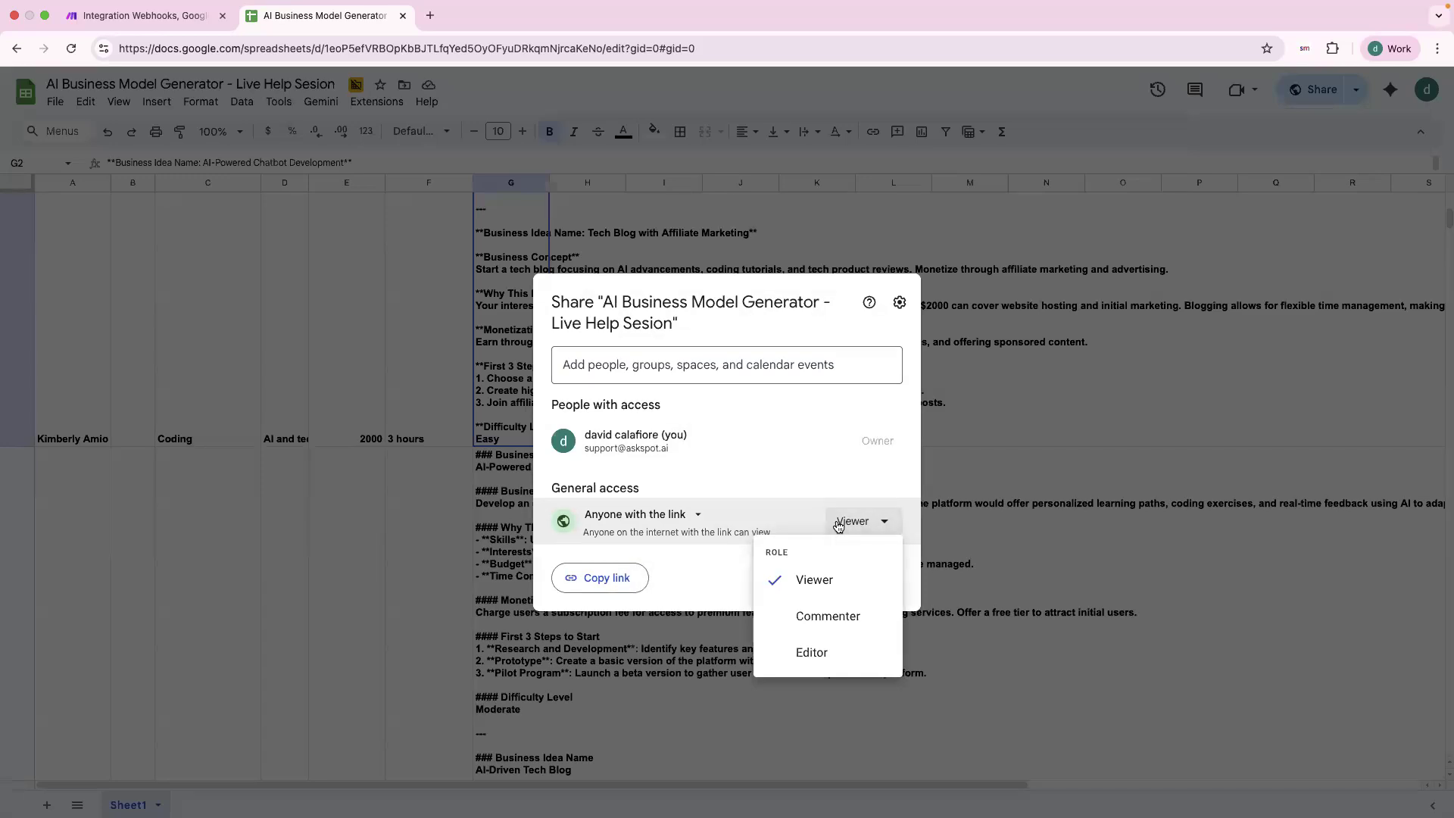
{"action": "left_click", "coordinate": [842, 530]}
{"action": "left_click", "coordinate": [876, 587]}
{"action": "key", "text": "ctrl+Right"}
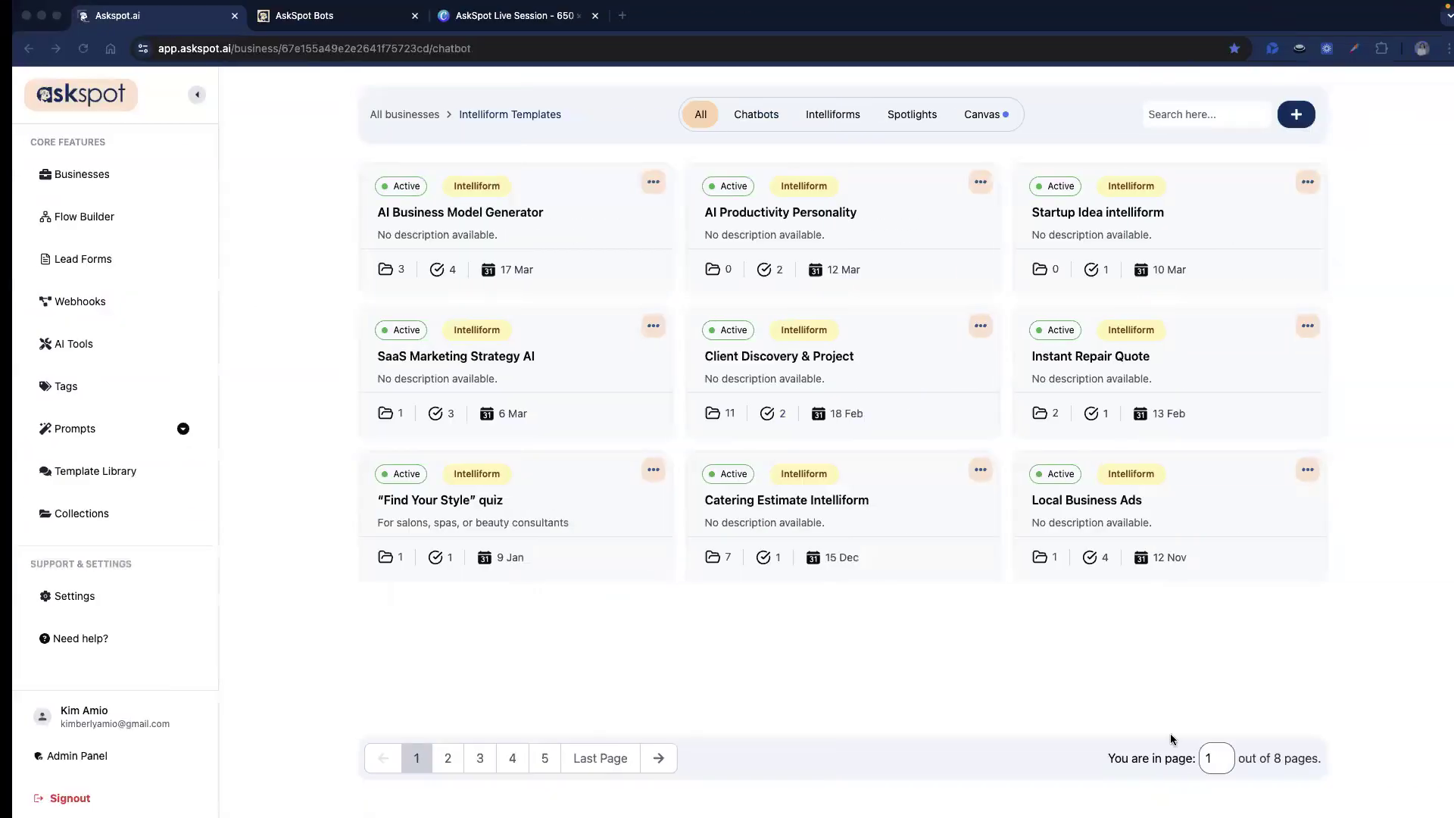